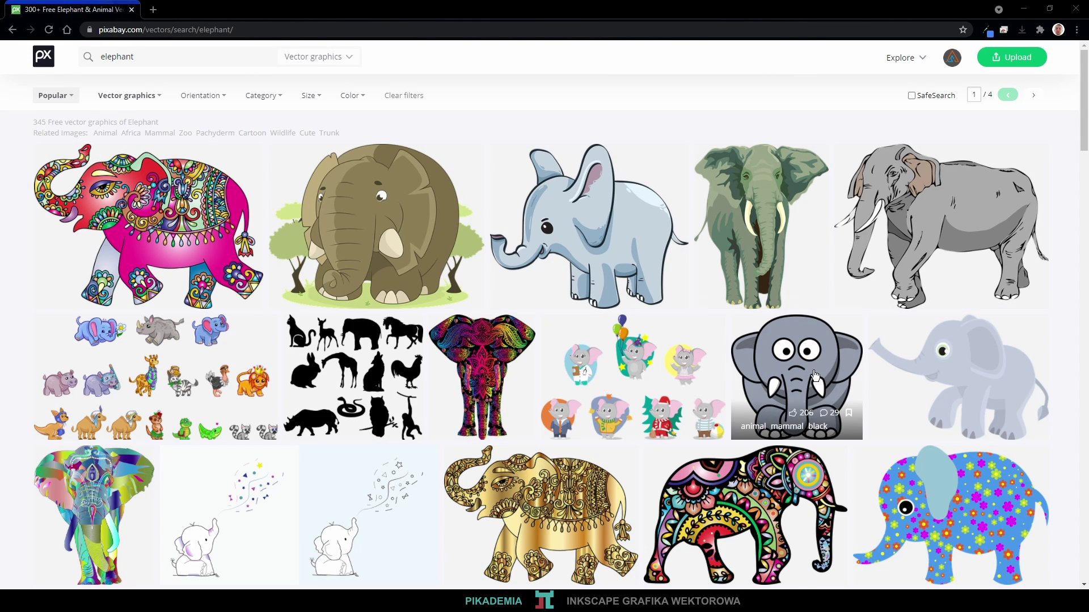
- Open the grey cartoon elephant's Pixabay detail page and scroll through it
{"action": "left_click", "coordinate": [797, 357]}
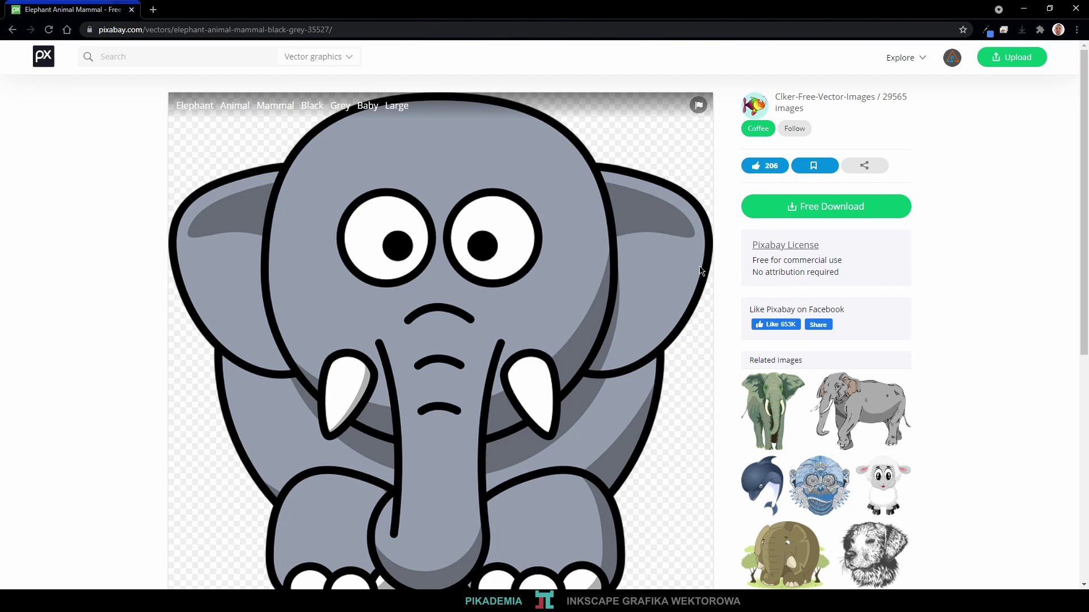
{"action": "scroll", "coordinate": [607, 309], "scroll_direction": "down", "scroll_amount": 2}
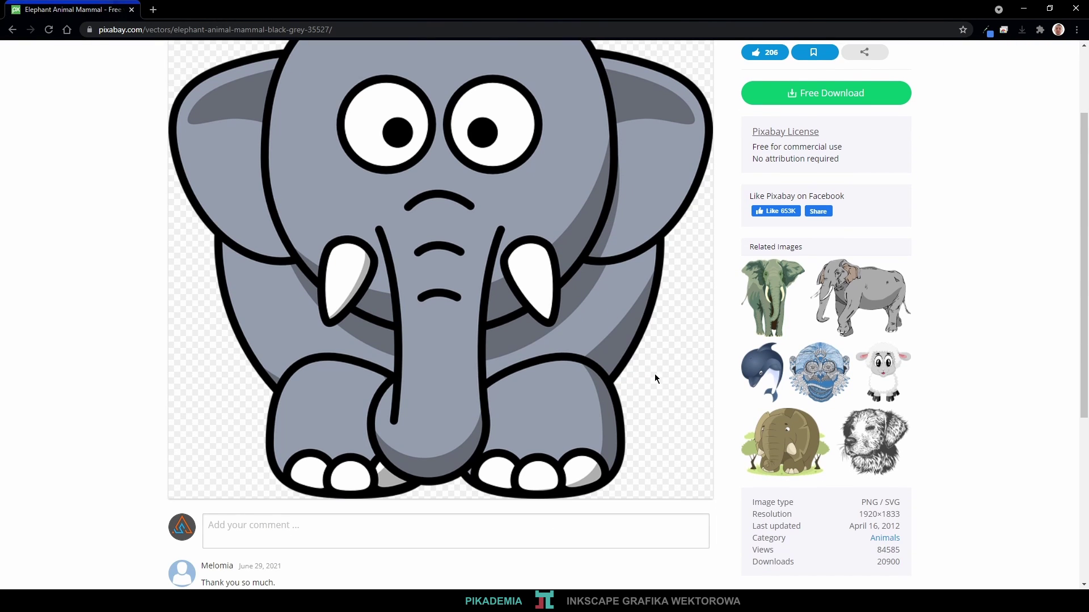
{"action": "scroll", "coordinate": [655, 374], "scroll_direction": "up", "scroll_amount": 1}
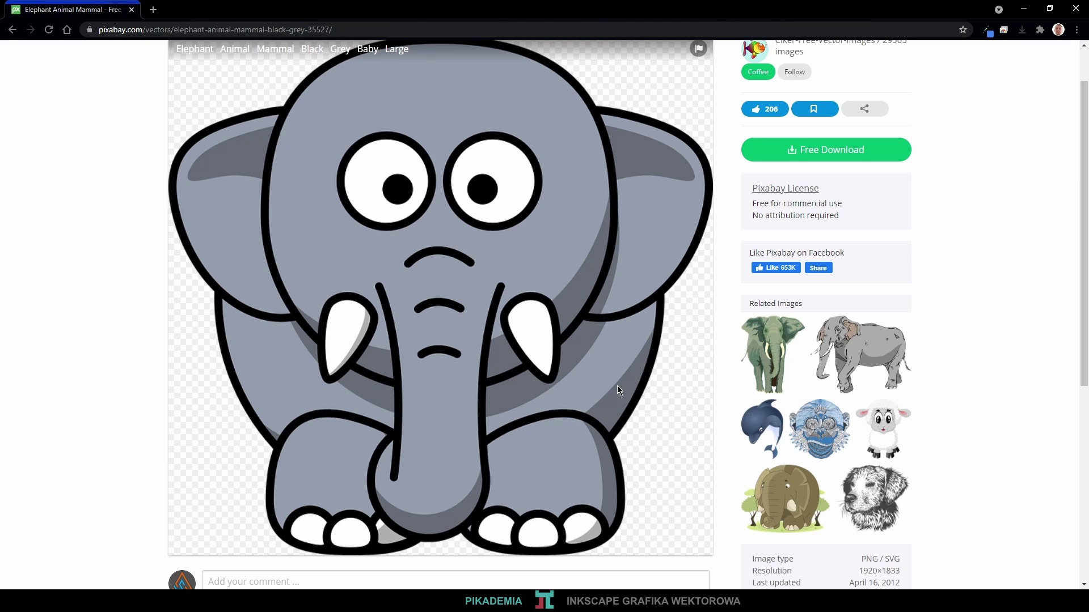
{"action": "scroll", "coordinate": [615, 384], "scroll_direction": "up", "scroll_amount": 1}
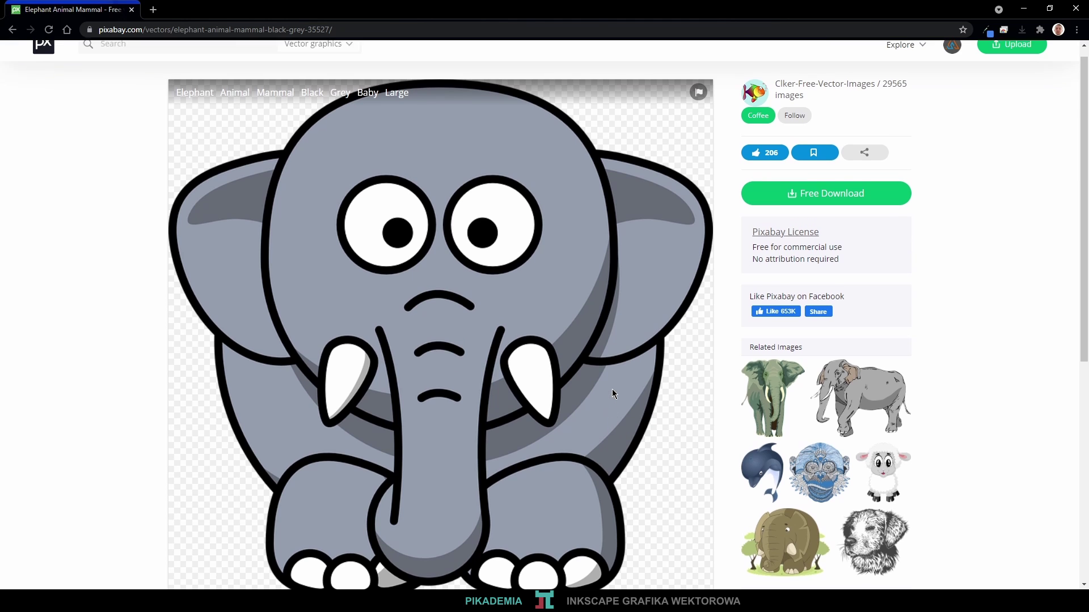
{"action": "scroll", "coordinate": [576, 356], "scroll_direction": "down", "scroll_amount": 1}
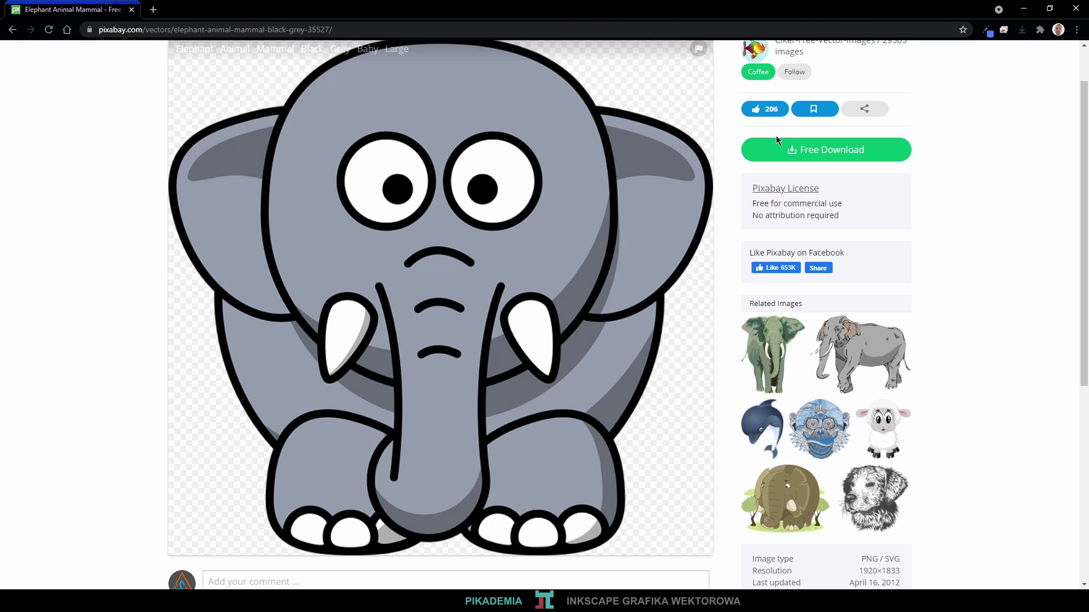
- Download the grey elephant image as a PNG via Free Download
{"action": "left_click", "coordinate": [777, 149]}
{"action": "left_click", "coordinate": [778, 265]}
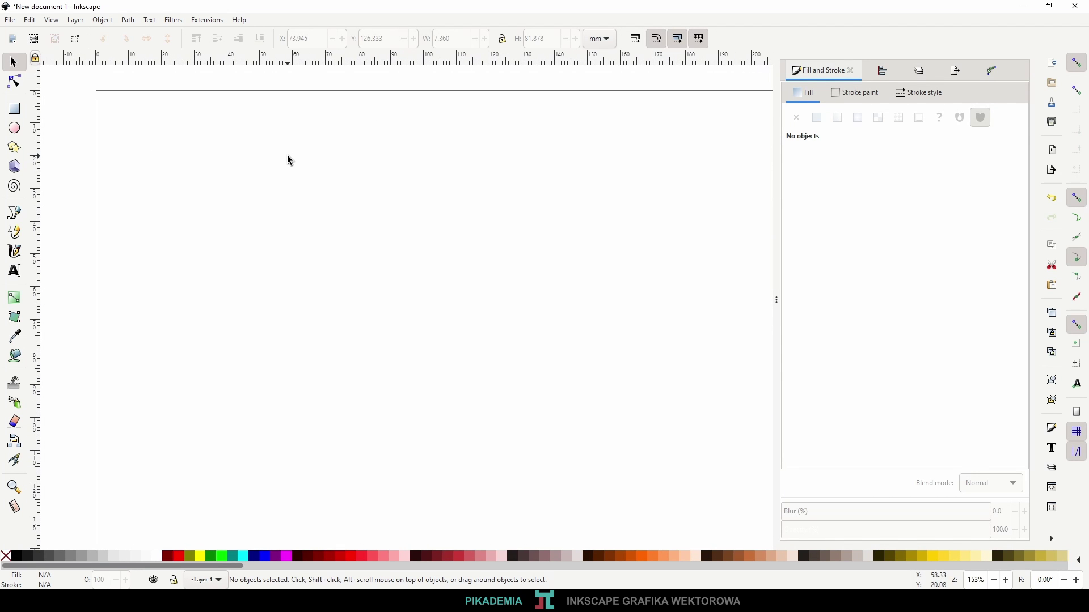
{"action": "key", "text": "5"}
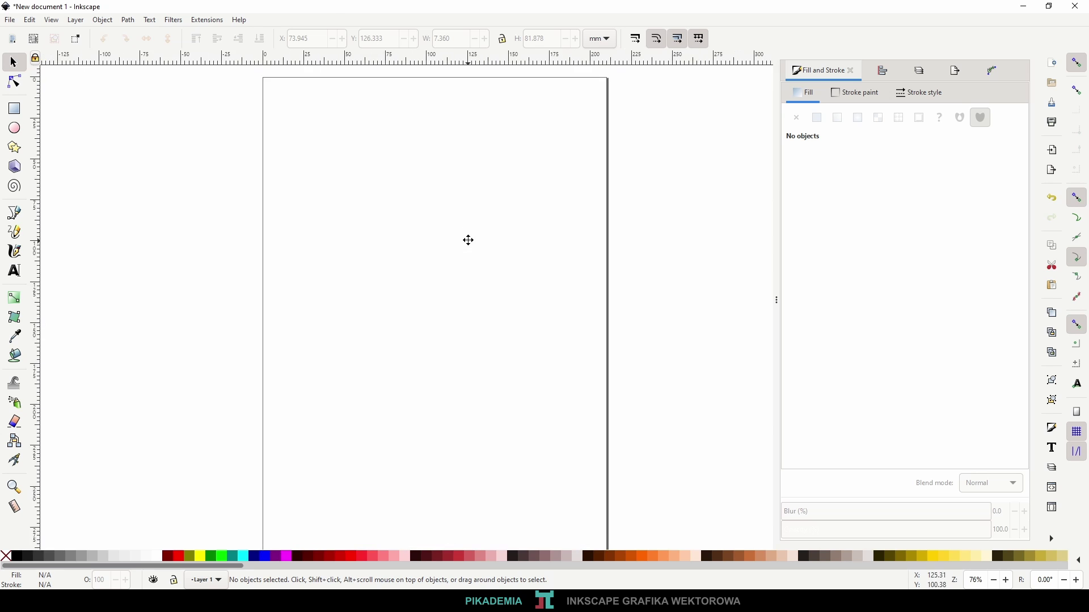
{"action": "scroll", "coordinate": [477, 250], "scroll_direction": "down", "scroll_amount": 2, "text": "ctrl"}
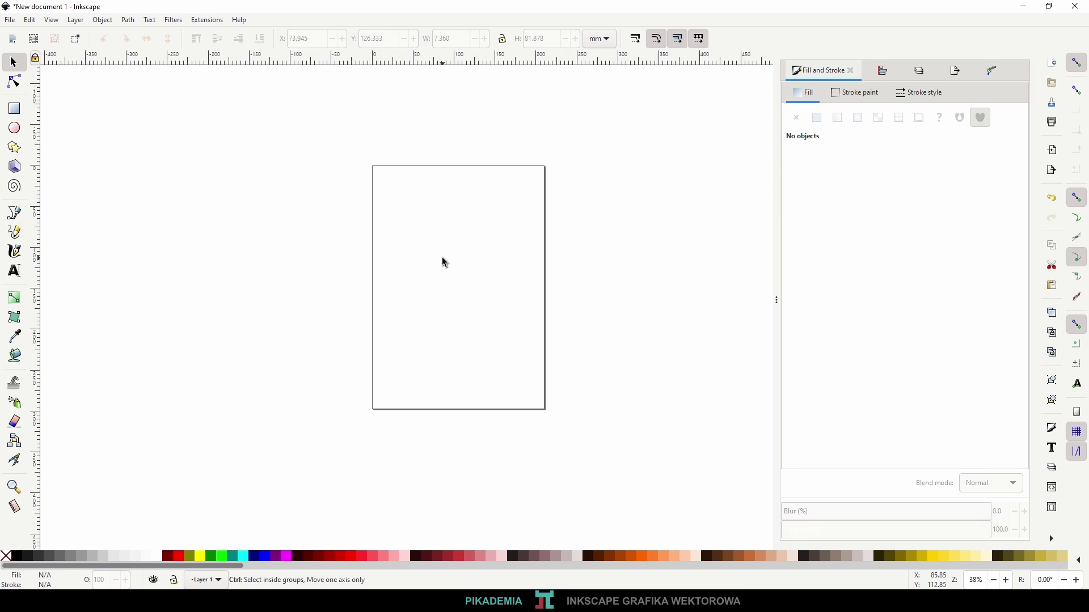
{"action": "scroll", "coordinate": [443, 258], "scroll_direction": "up", "scroll_amount": 2, "text": "ctrl"}
{"action": "scroll", "coordinate": [443, 258], "scroll_direction": "down", "scroll_amount": 2, "text": "ctrl"}
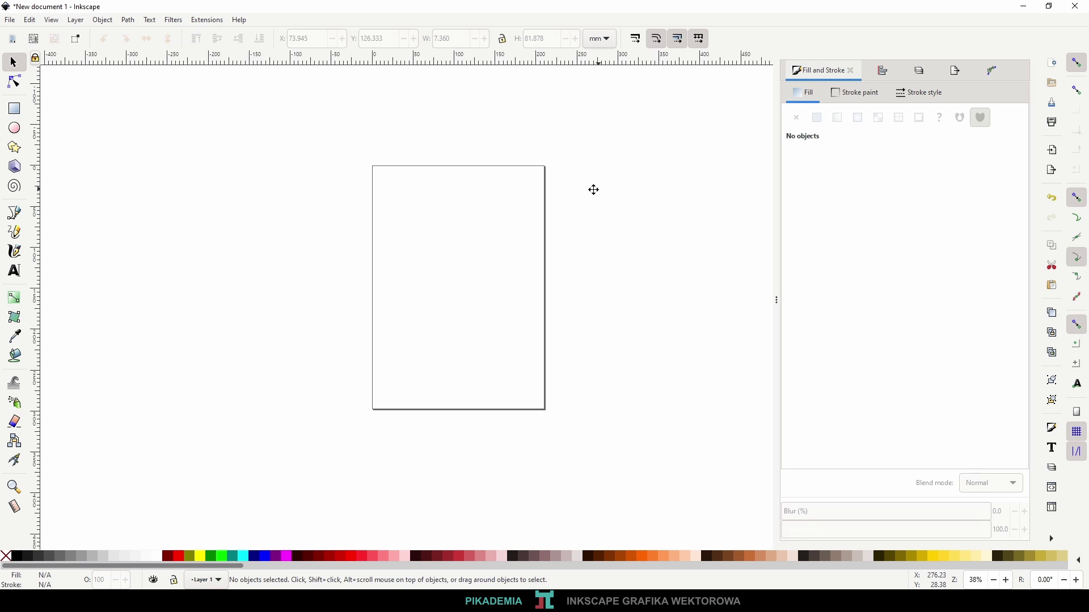
{"action": "left_click_drag", "start_coordinate": [591, 189], "coordinate": [549, 215]}
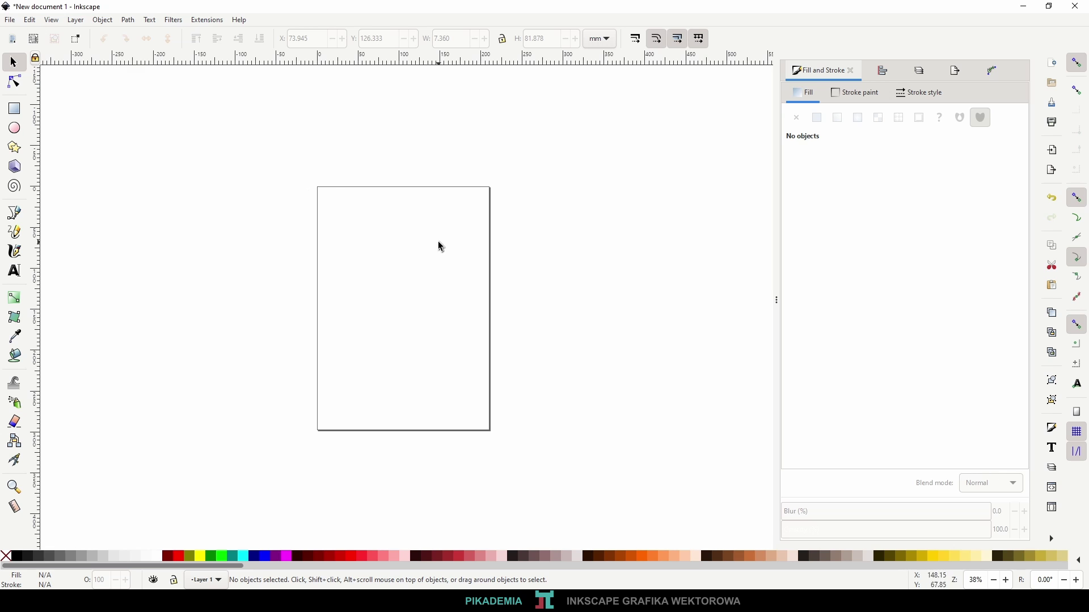
- Set the page to landscape A4, 297 × 210 mm, in Document Properties
{"action": "left_click", "coordinate": [8, 21]}
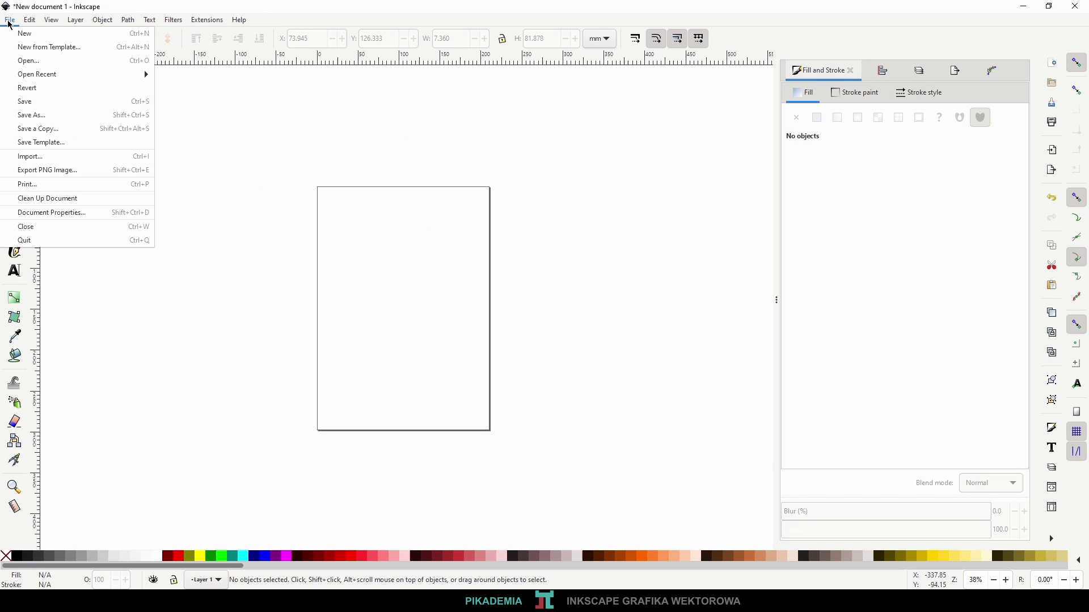
{"action": "left_click", "coordinate": [68, 214]}
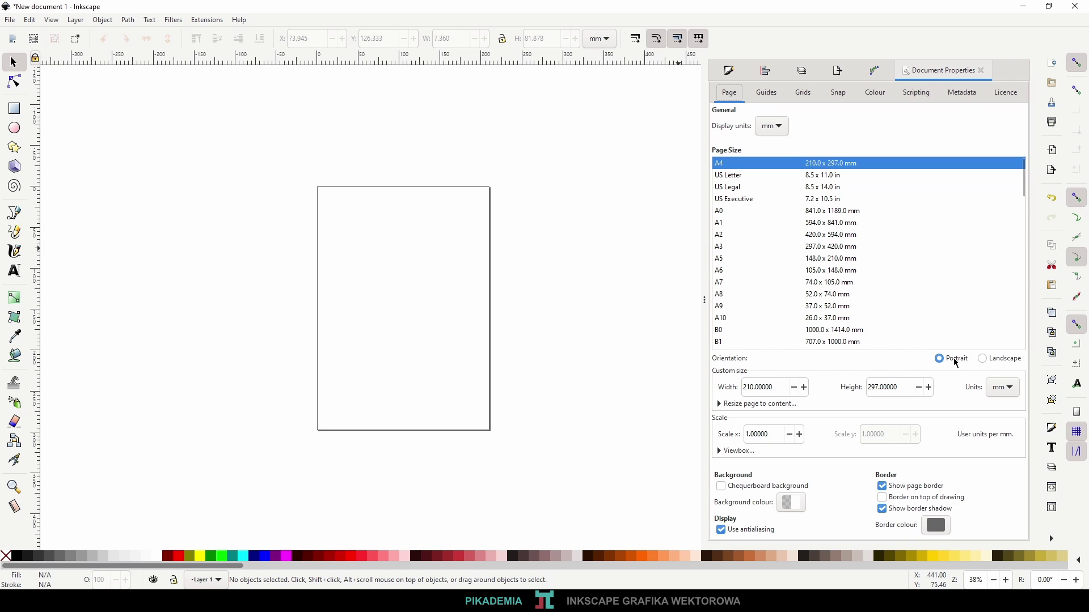
{"action": "left_click", "coordinate": [984, 359]}
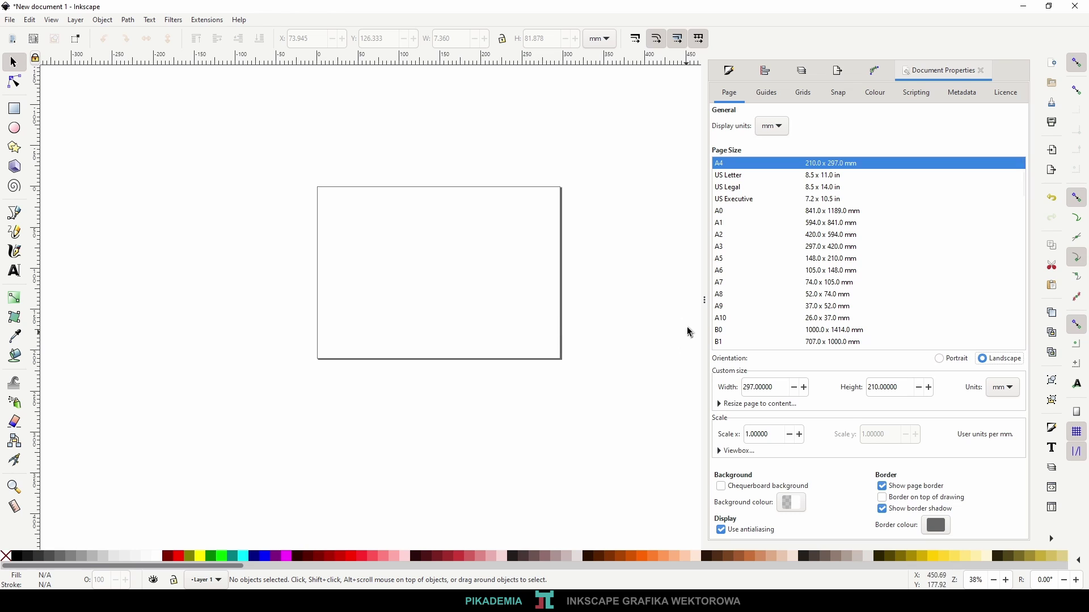
{"action": "left_click_drag", "start_coordinate": [778, 387], "coordinate": [718, 393]}
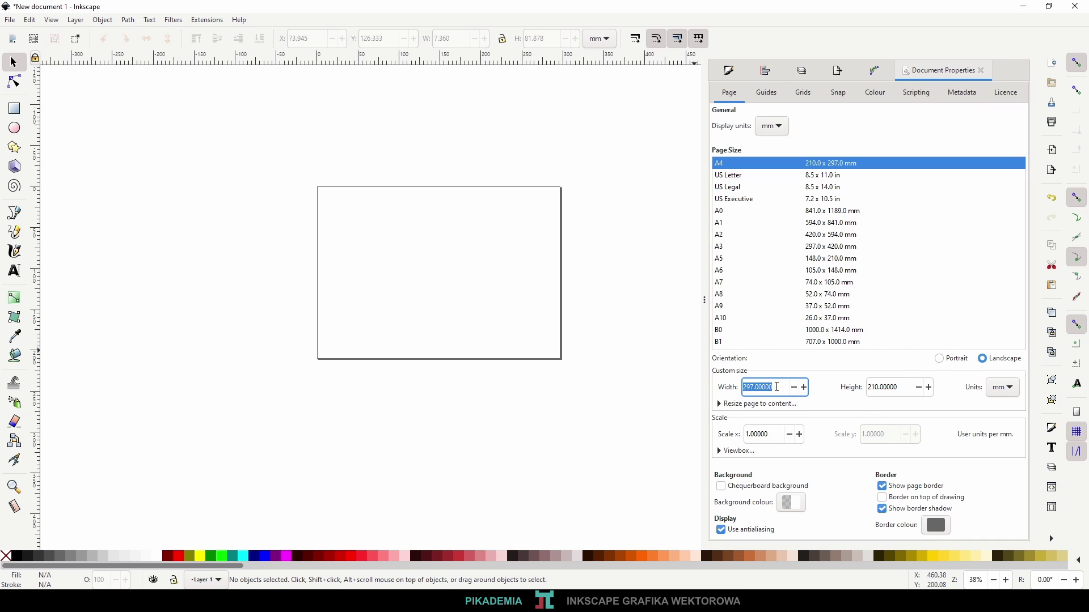
{"action": "left_click", "coordinate": [983, 70]}
- Import the downloaded elephant PNG onto the landscape page as a reference
{"action": "scroll", "coordinate": [527, 258], "scroll_direction": "up", "scroll_amount": 2, "text": "ctrl"}
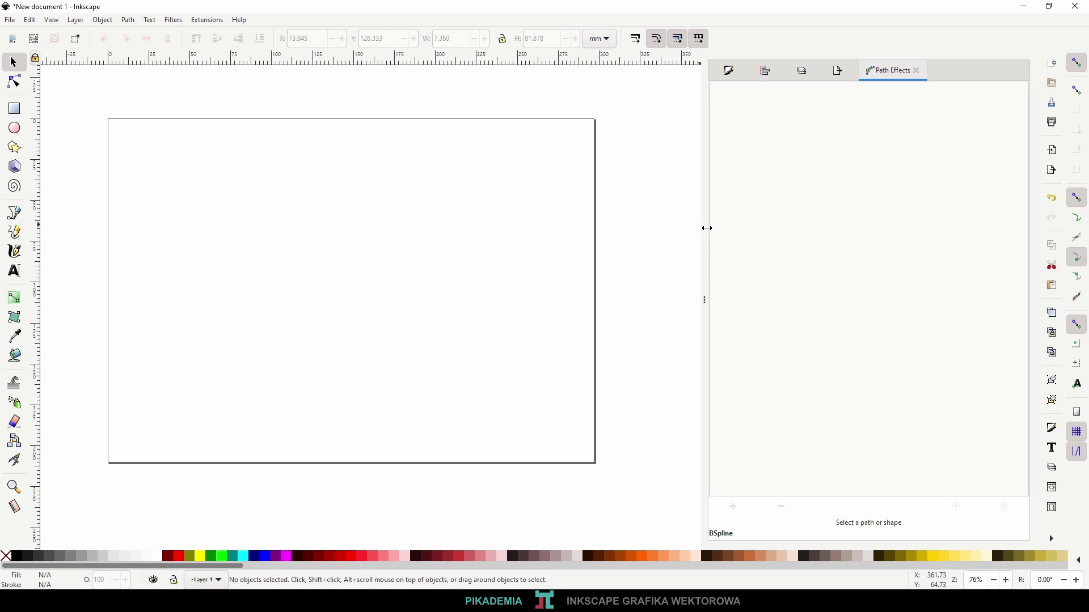
{"action": "left_click_drag", "start_coordinate": [710, 235], "coordinate": [812, 235]}
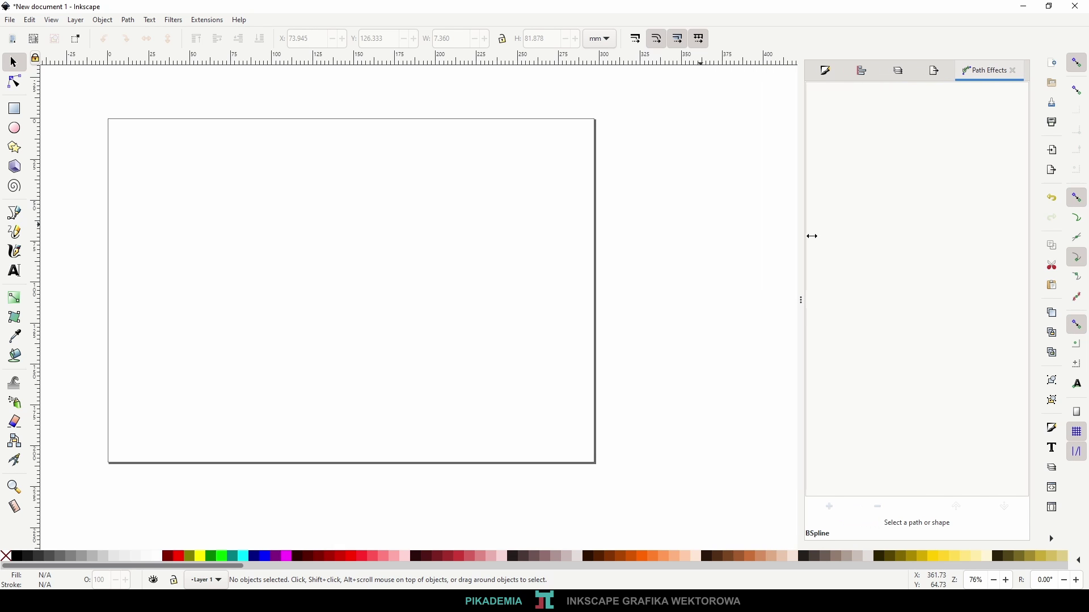
{"action": "scroll", "coordinate": [503, 299], "scroll_direction": "up", "scroll_amount": 2, "text": "ctrl"}
{"action": "mouse_move", "coordinate": [503, 298]}
{"action": "left_mouse_down"}
{"action": "mouse_move", "coordinate": [576, 321]}
{"action": "mouse_move", "coordinate": [641, 374]}
{"action": "mouse_move", "coordinate": [647, 405]}
{"action": "left_mouse_up"}
{"action": "left_click", "coordinate": [10, 19]}
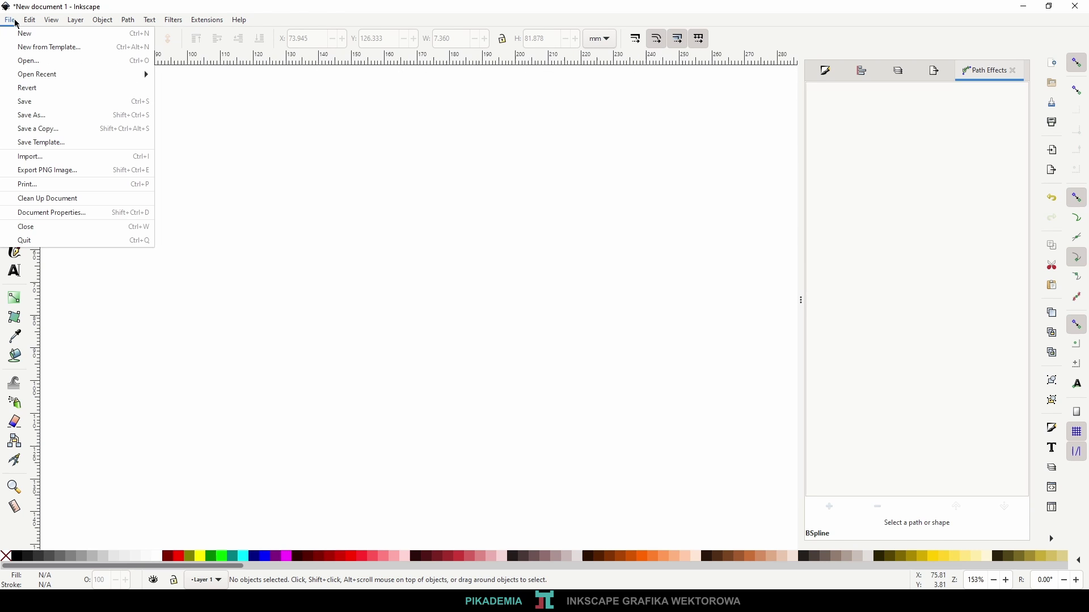
{"action": "left_click", "coordinate": [51, 158]}
{"action": "left_click", "coordinate": [261, 139]}
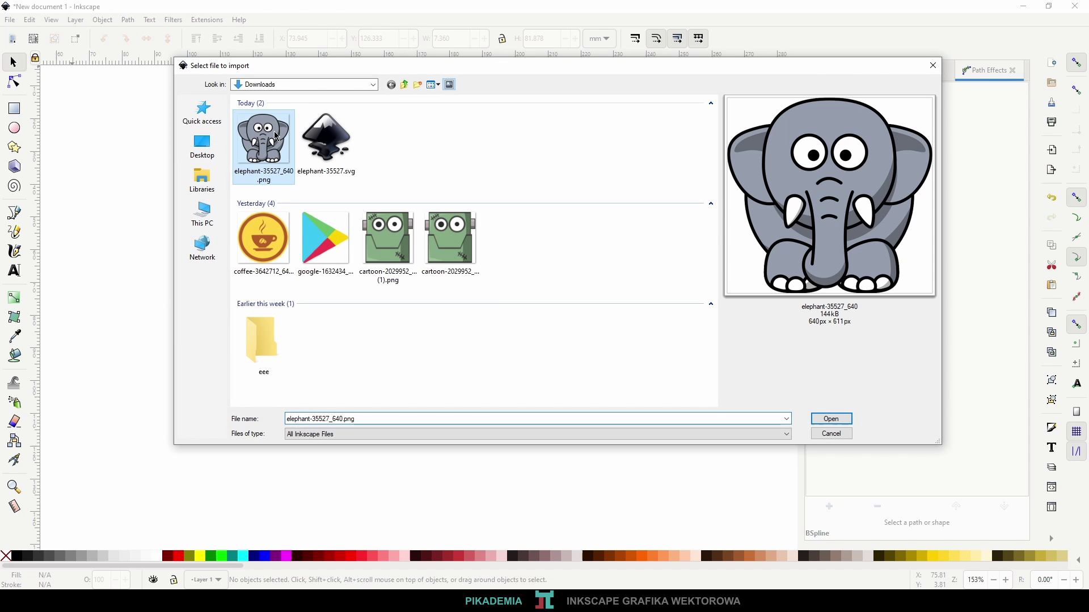
{"action": "left_click", "coordinate": [826, 414]}
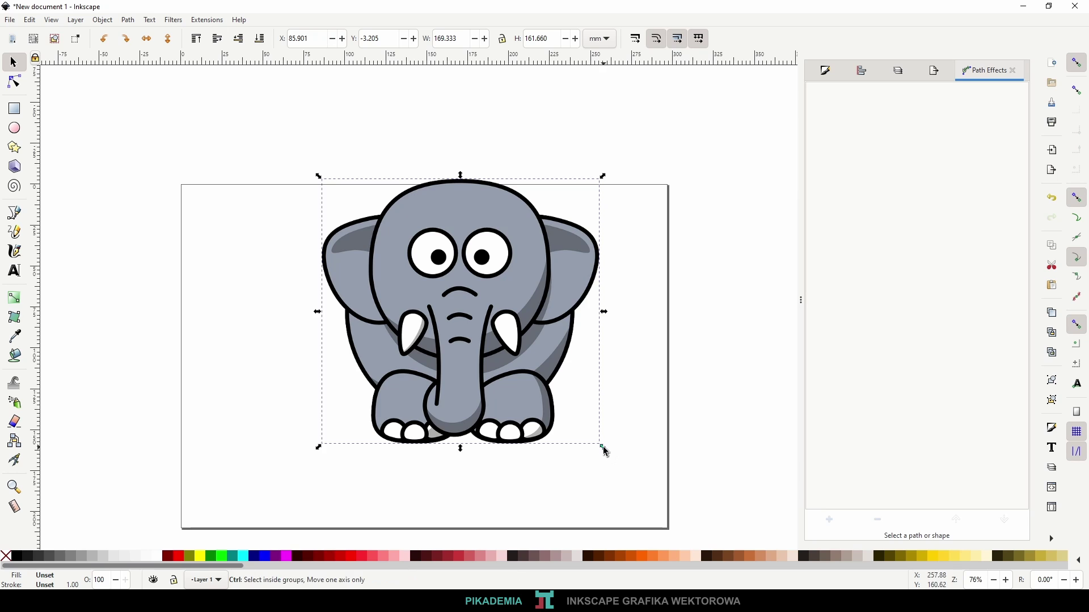
{"action": "left_click", "coordinate": [573, 452]}
{"action": "scroll", "coordinate": [572, 452], "scroll_direction": "up", "scroll_amount": 2}
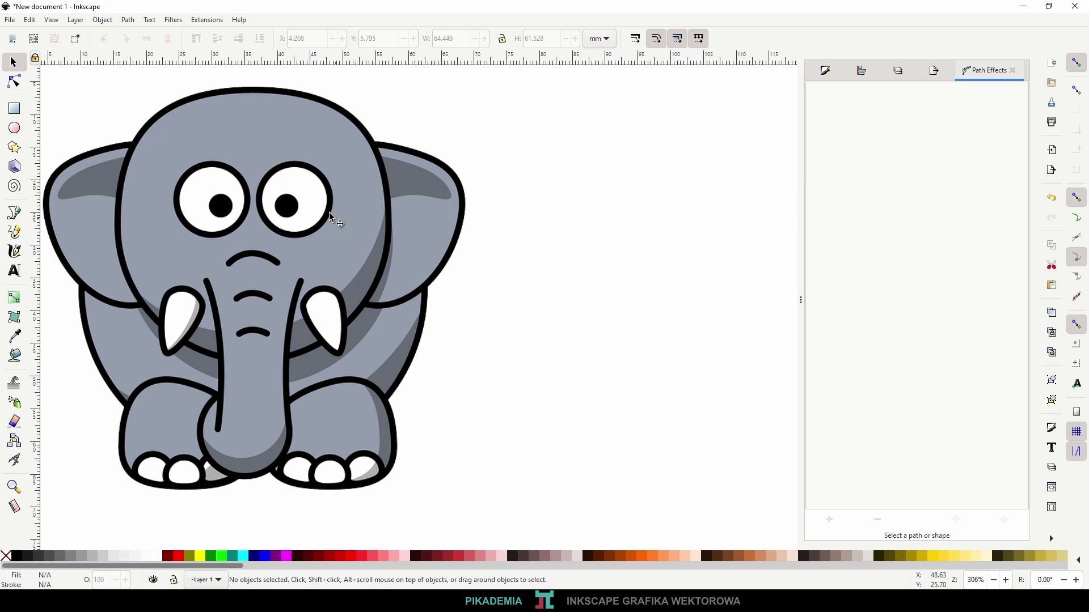
- Draw a large circle to the right of the elephant and position it
{"action": "left_click", "coordinate": [14, 128]}
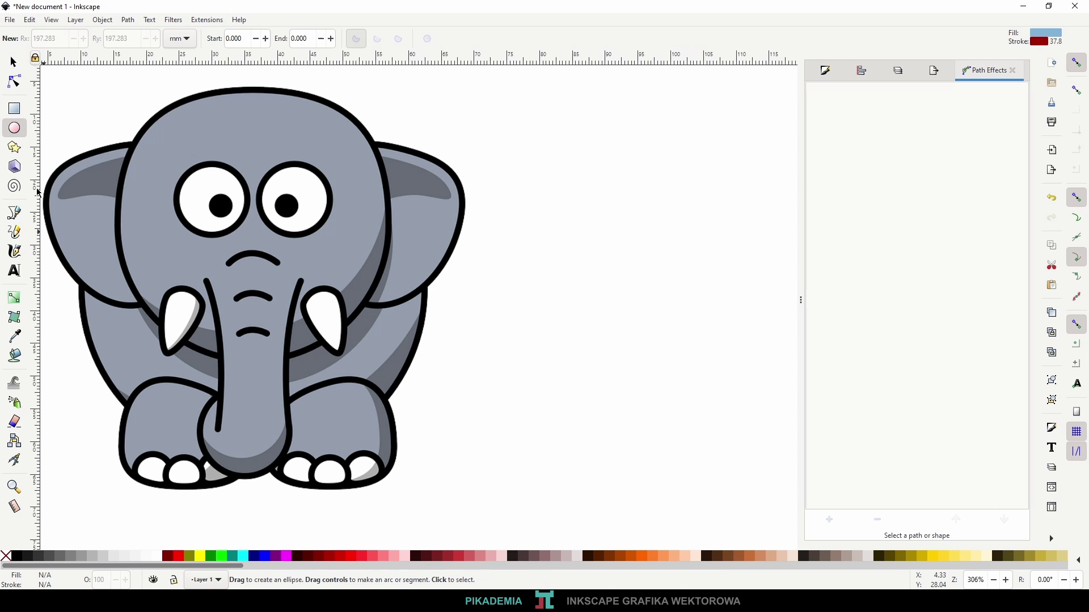
{"action": "left_click_drag", "start_coordinate": [527, 216], "coordinate": [799, 482]}
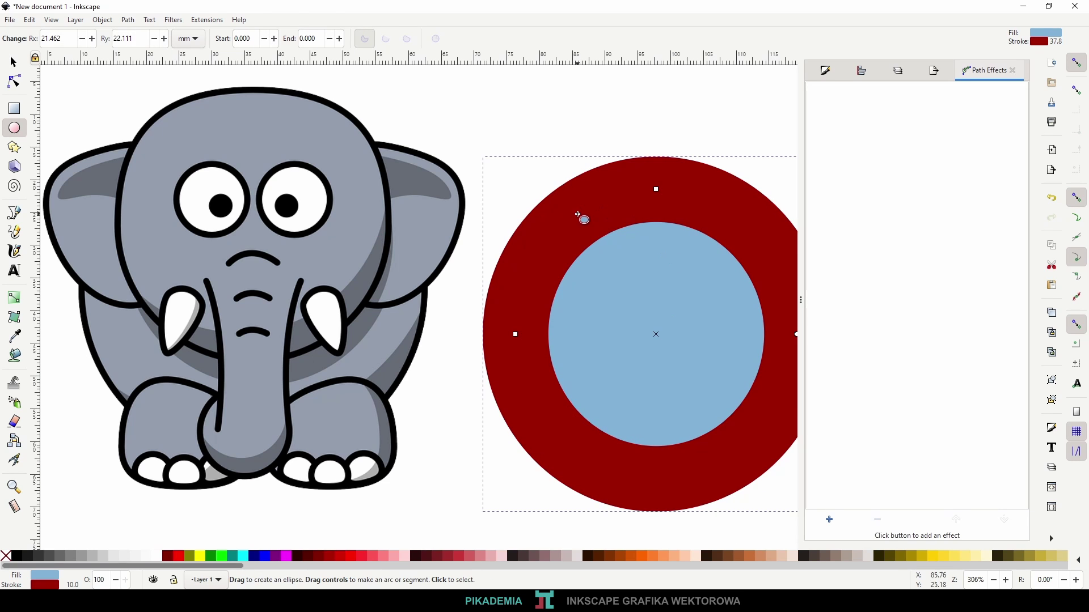
{"action": "key", "text": "s"}
{"action": "left_click_drag", "start_coordinate": [603, 335], "coordinate": [583, 301]}
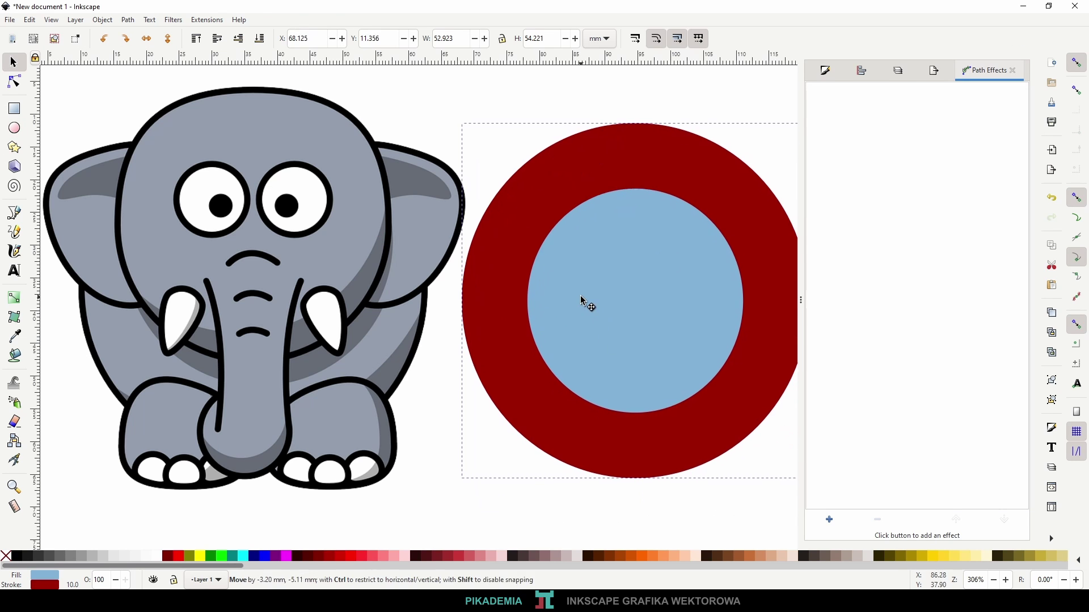
{"action": "scroll", "coordinate": [620, 362], "scroll_direction": "down", "scroll_amount": 1, "text": "ctrl"}
{"action": "mouse_move", "coordinate": [637, 370]}
{"action": "left_mouse_down"}
{"action": "mouse_move", "coordinate": [540, 328]}
{"action": "mouse_move", "coordinate": [632, 331]}
{"action": "left_mouse_up"}
- Give the circle a black 1 mm outline
{"action": "key", "text": "ctrl+shift+f"}
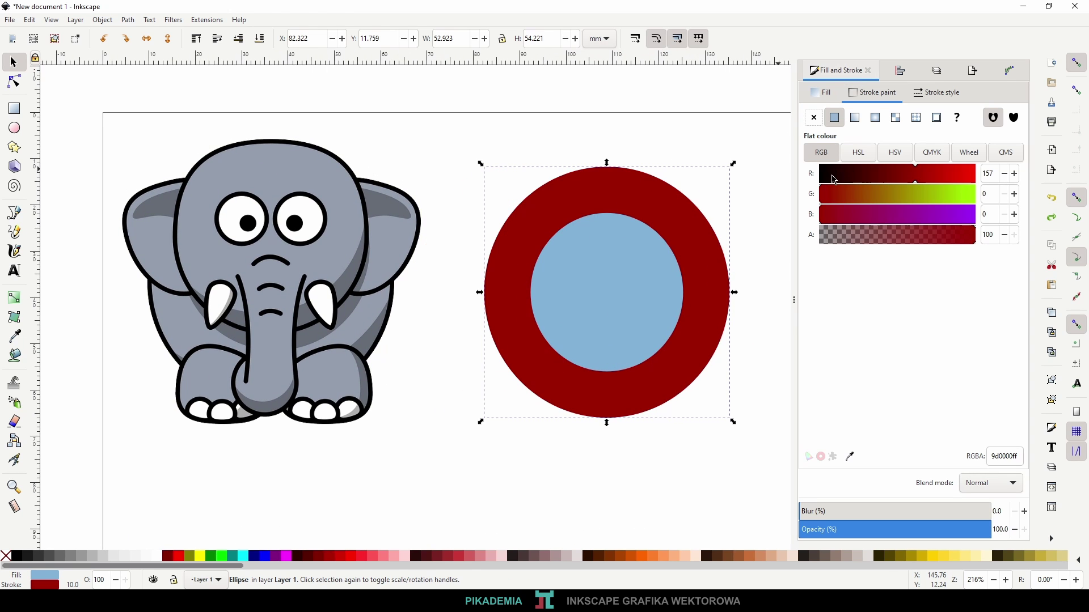
{"action": "left_click", "coordinate": [850, 176]}
{"action": "left_click", "coordinate": [812, 181]}
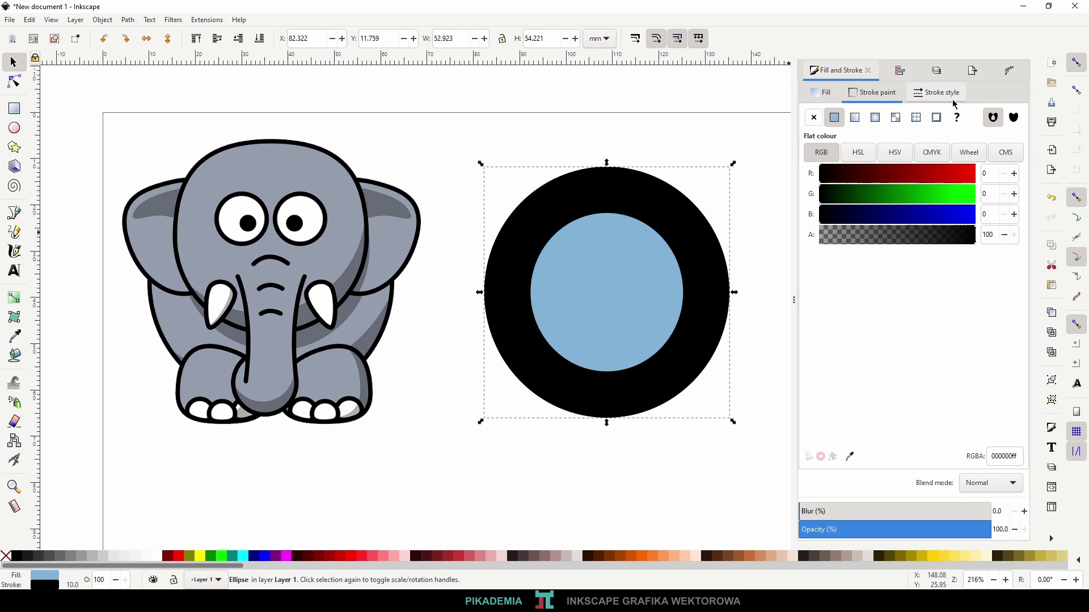
{"action": "left_click", "coordinate": [939, 93]}
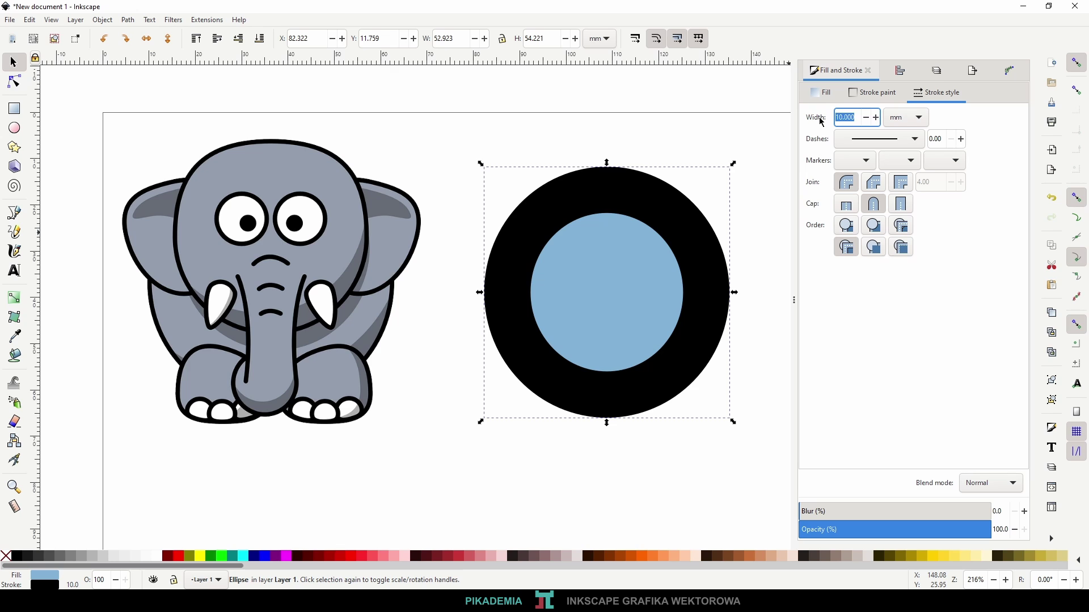
{"action": "type", "text": "1"}
{"action": "key", "text": "Return"}
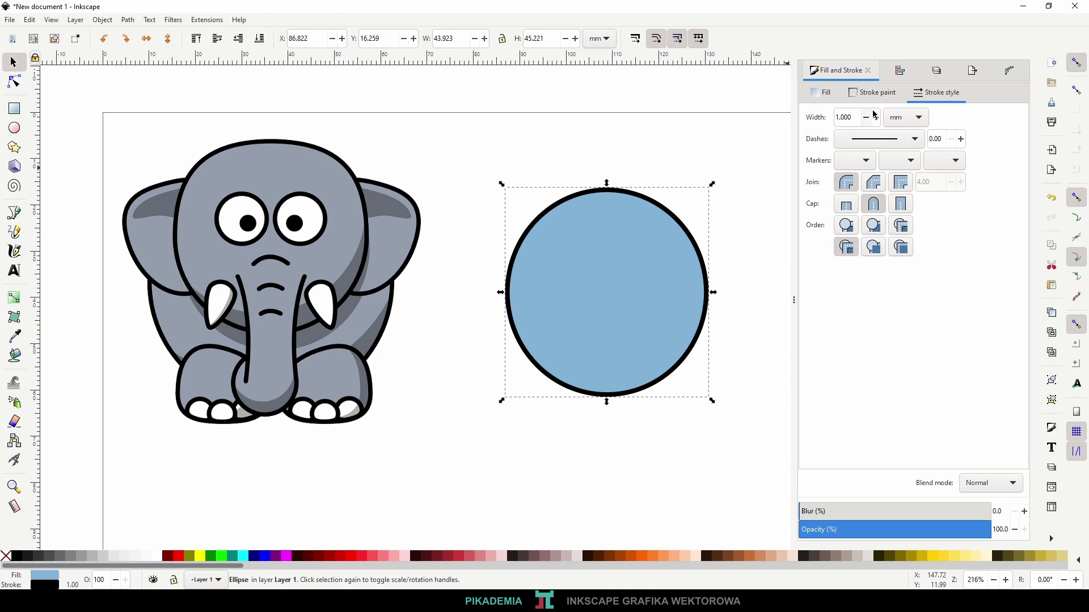
- Fill the circle with the elephant's grey, picked from the image
{"action": "left_click", "coordinate": [822, 92]}
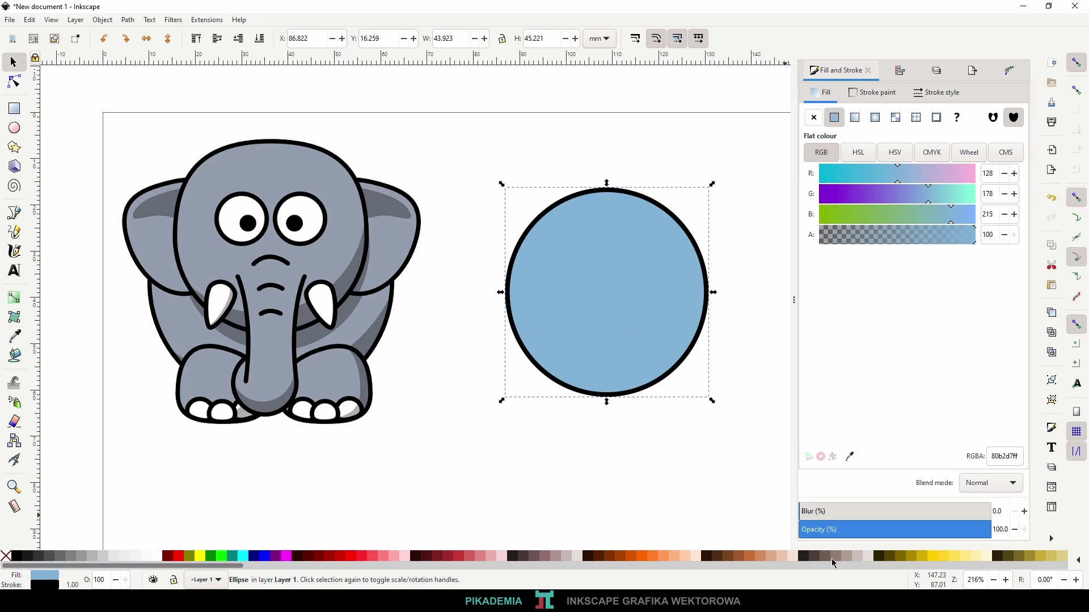
{"action": "left_click", "coordinate": [850, 456]}
{"action": "left_click", "coordinate": [340, 374]}
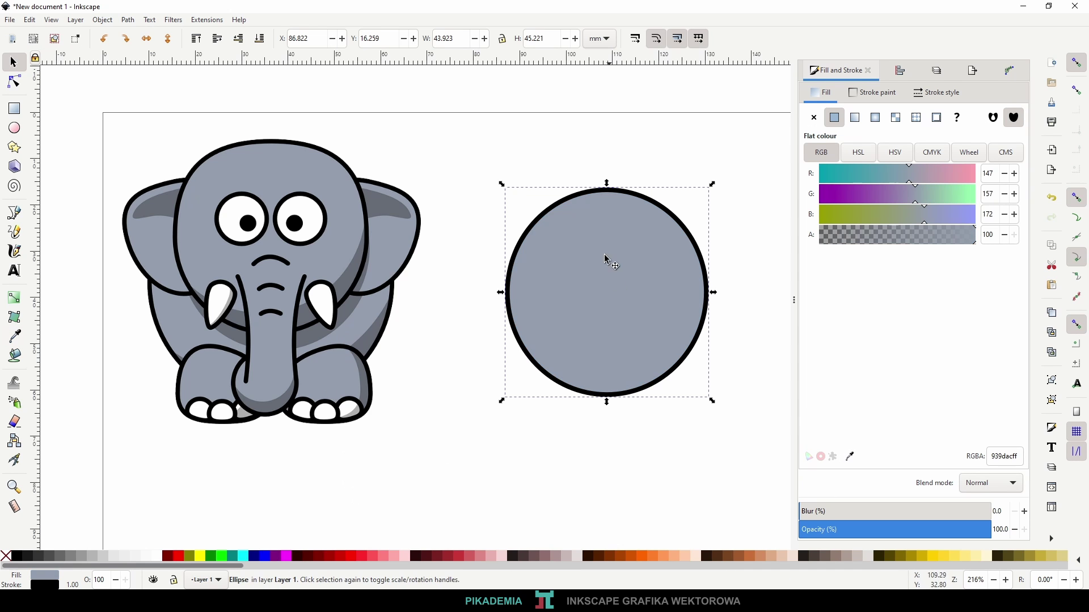
{"action": "key", "text": "Tab"}
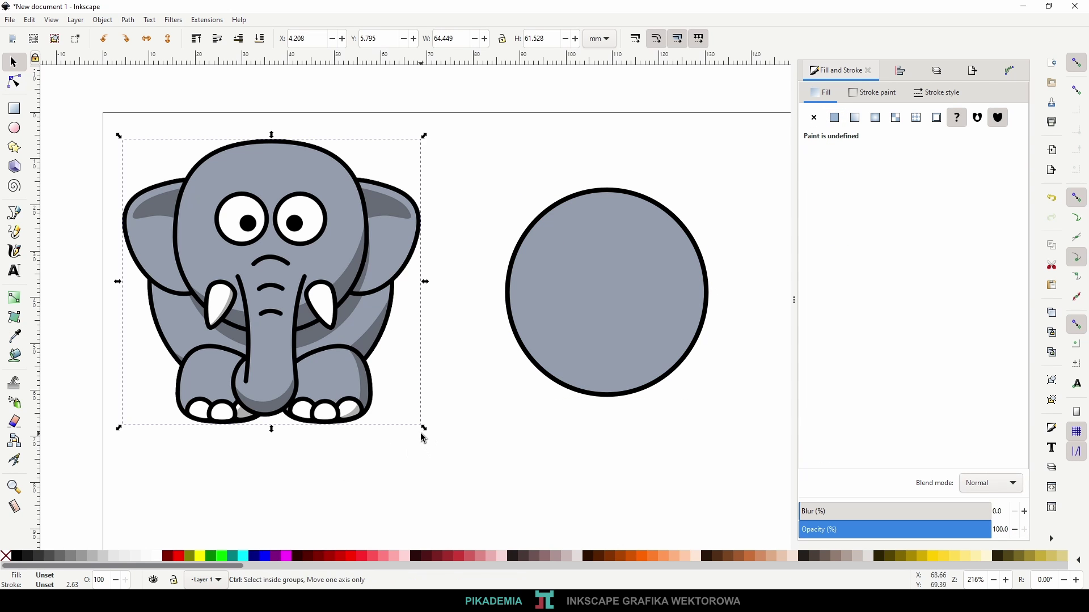
- Halve the elephant image, then shrink the copied circle into a head atop the body
{"action": "left_click_drag", "start_coordinate": [424, 438], "coordinate": [290, 306]}
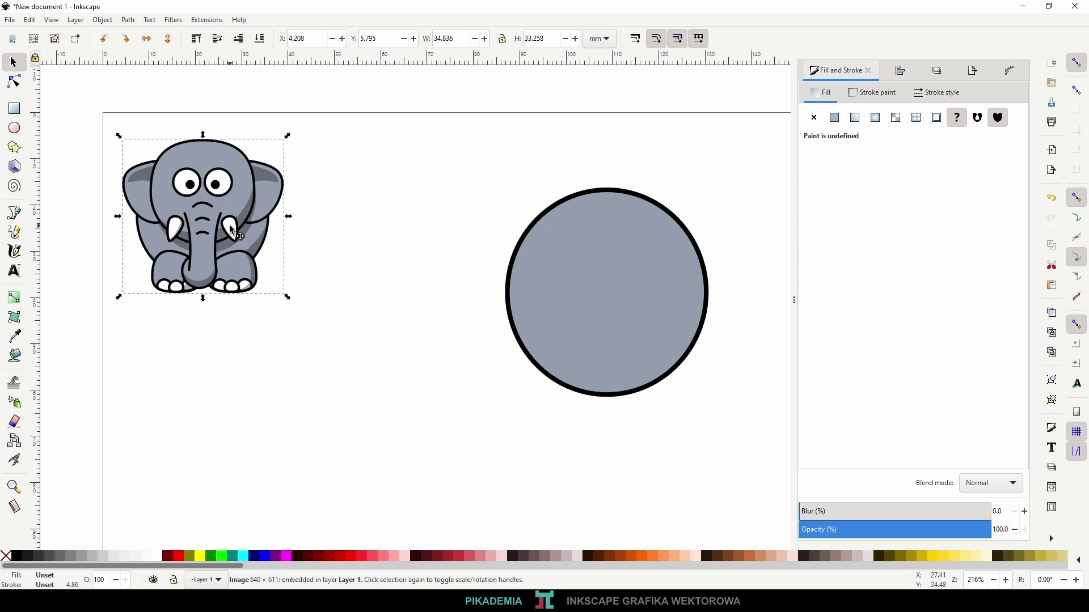
{"action": "left_click_drag", "start_coordinate": [233, 230], "coordinate": [250, 247]}
{"action": "left_click_drag", "start_coordinate": [647, 337], "coordinate": [601, 320]}
{"action": "mouse_move", "coordinate": [599, 323]}
{"action": "left_mouse_down"}
{"action": "mouse_move", "coordinate": [604, 342]}
{"action": "mouse_move", "coordinate": [626, 337]}
{"action": "left_mouse_up"}
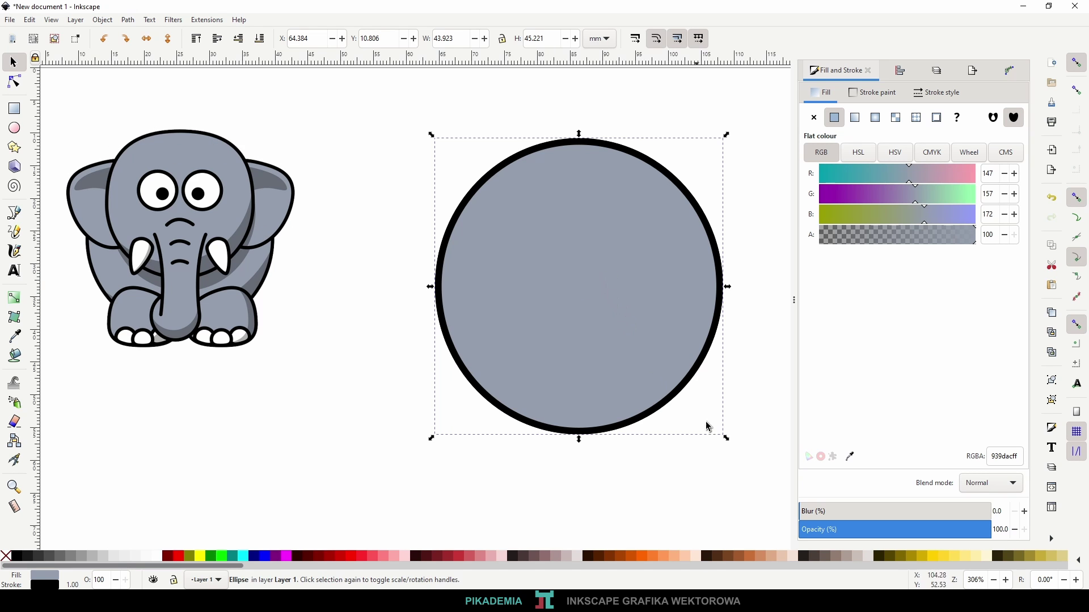
{"action": "mouse_move", "coordinate": [727, 438]}
{"action": "left_mouse_down"}
{"action": "mouse_move", "coordinate": [658, 371]}
{"action": "mouse_move", "coordinate": [657, 353]}
{"action": "left_mouse_up"}
{"action": "left_click_drag", "start_coordinate": [515, 266], "coordinate": [555, 254]}
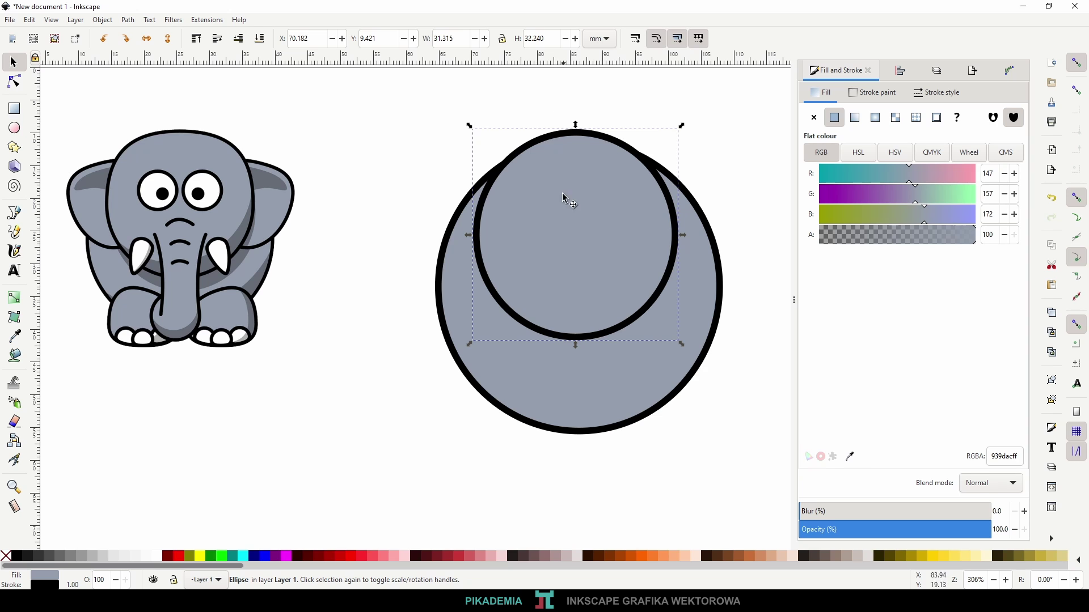
- Convert the head circle to a path and pull its top node down to flatten it
{"action": "left_click", "coordinate": [12, 89]}
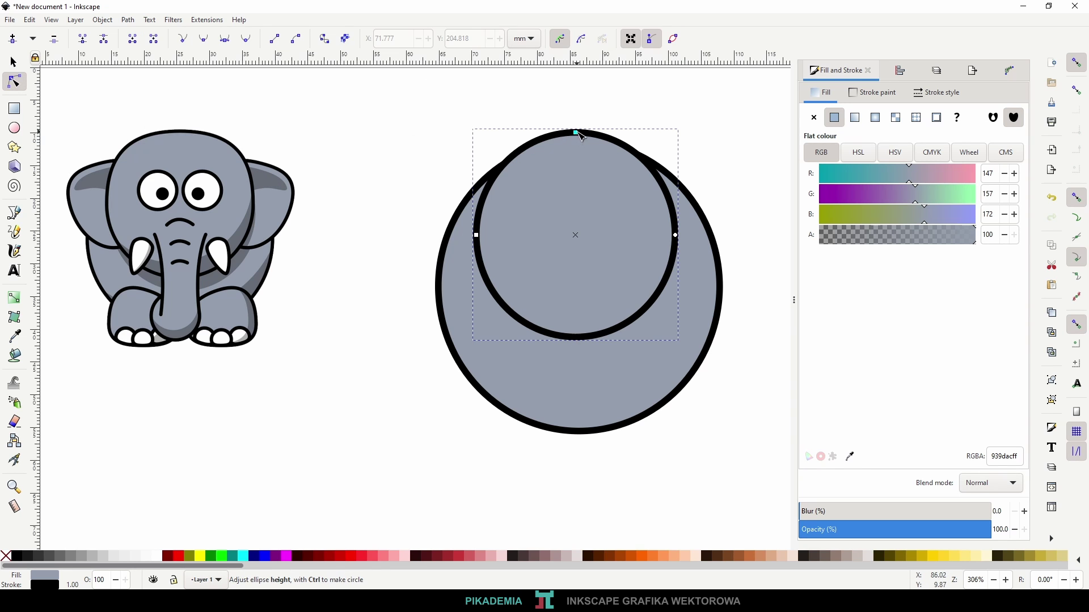
{"action": "mouse_move", "coordinate": [577, 133]}
{"action": "left_mouse_down"}
{"action": "mouse_move", "coordinate": [587, 161]}
{"action": "mouse_move", "coordinate": [588, 136]}
{"action": "left_mouse_up"}
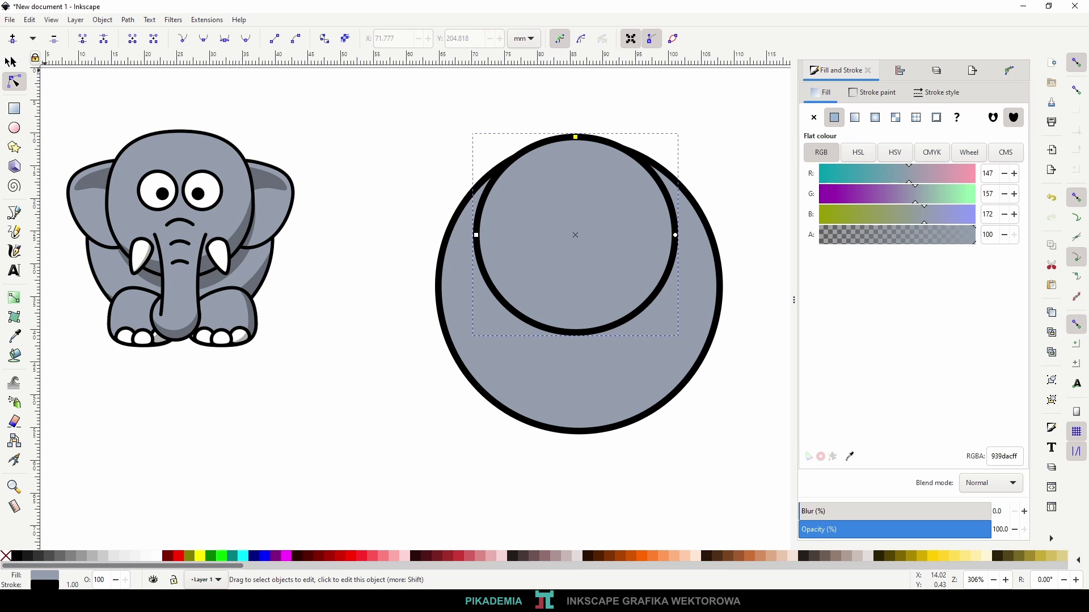
{"action": "key", "text": "ctrl+z"}
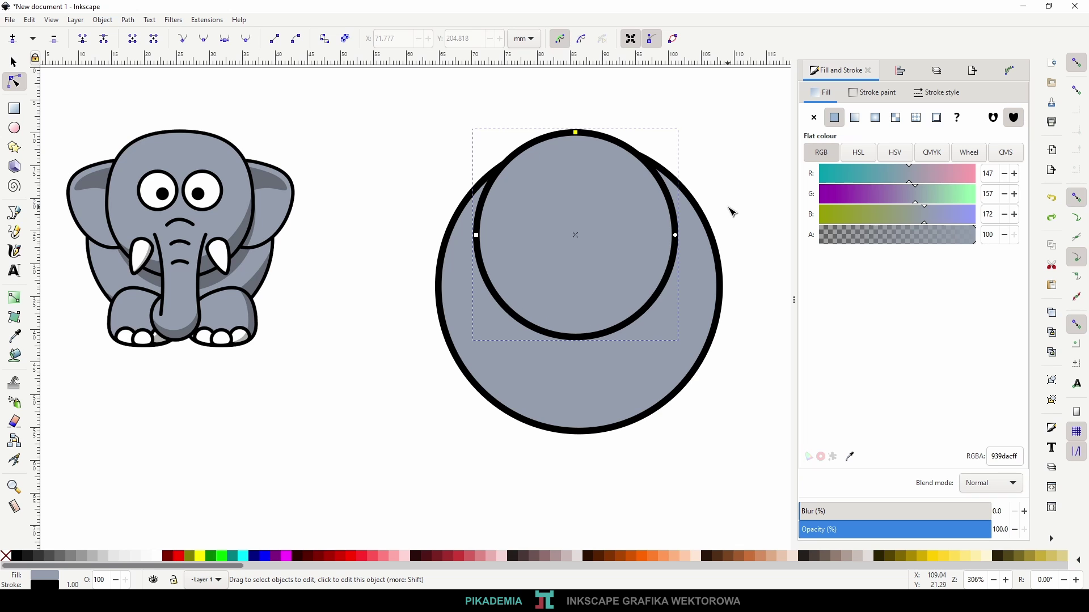
{"action": "left_click", "coordinate": [14, 62]}
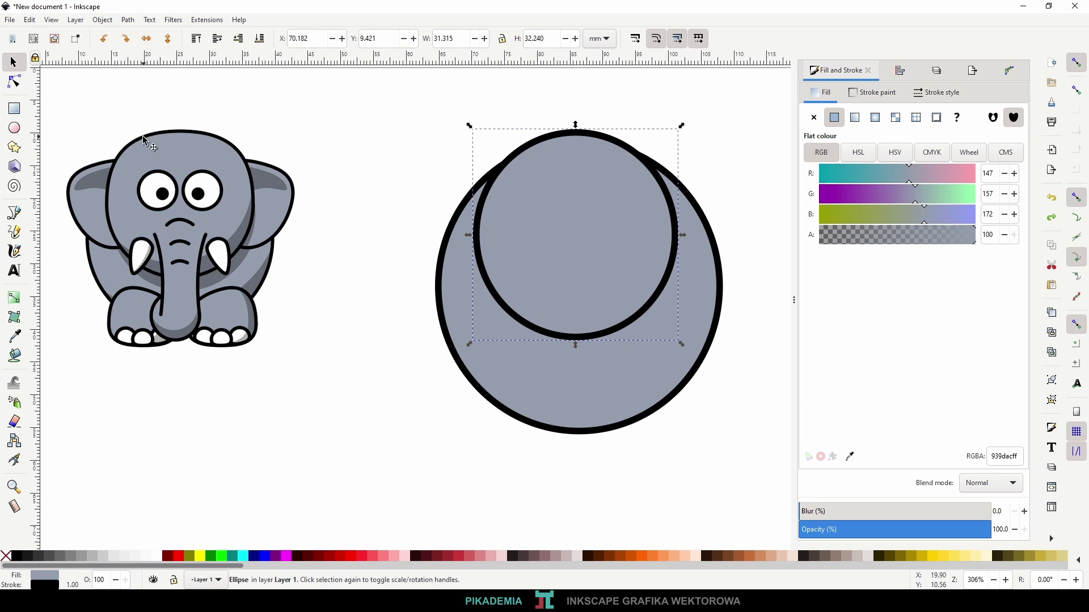
{"action": "left_click", "coordinate": [128, 20]}
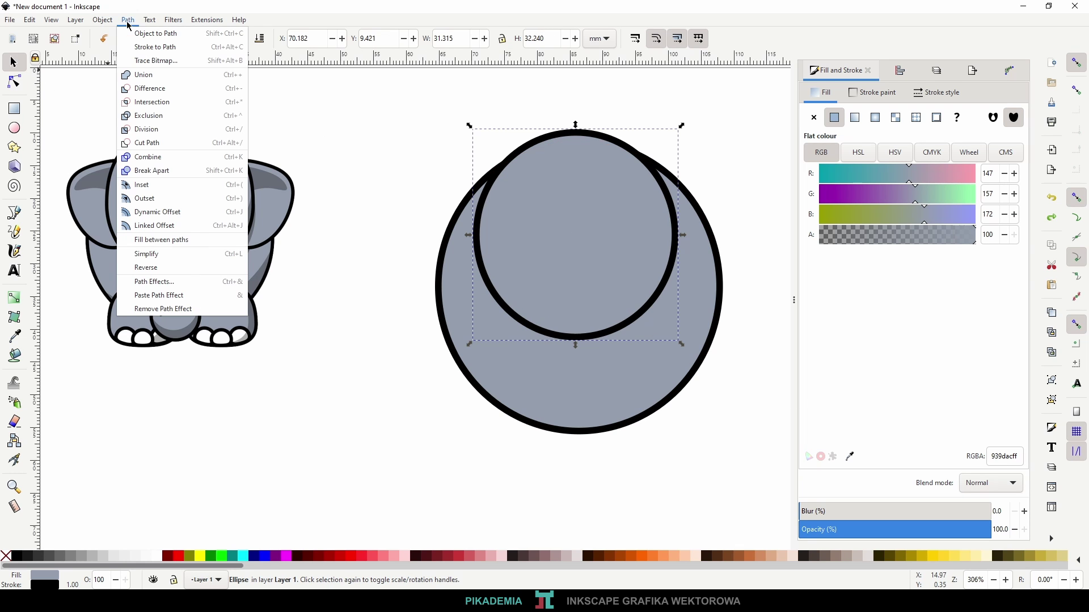
{"action": "left_click", "coordinate": [150, 36]}
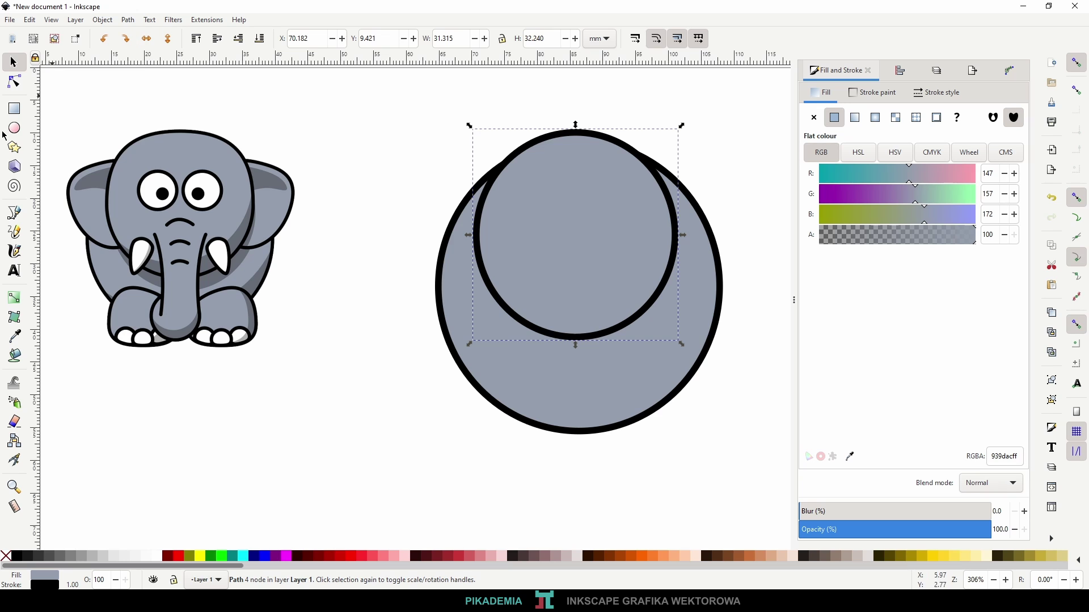
{"action": "left_click", "coordinate": [14, 82]}
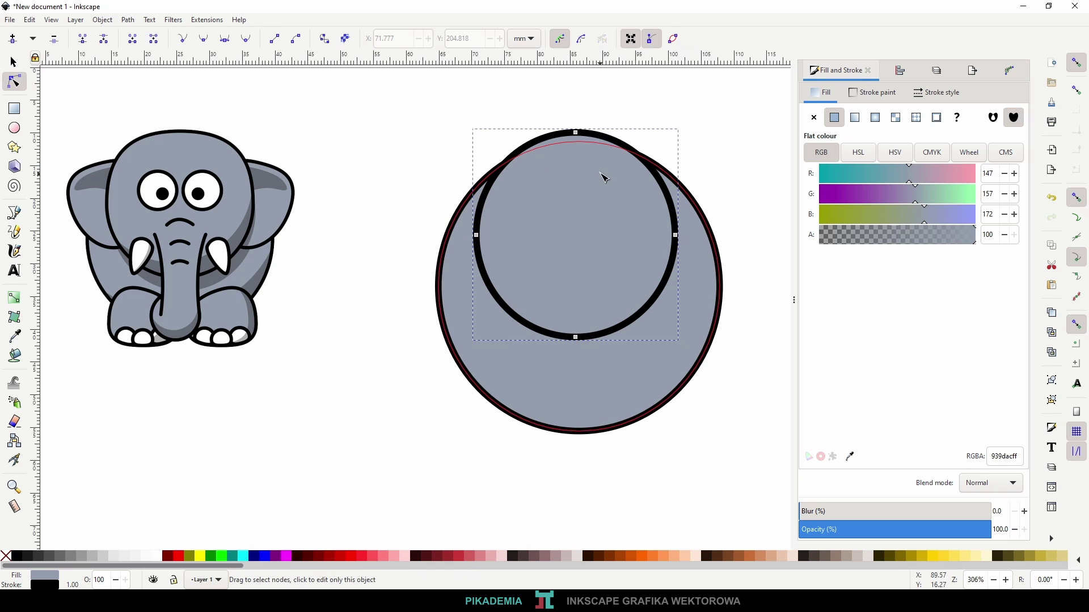
{"action": "left_click", "coordinate": [575, 133]}
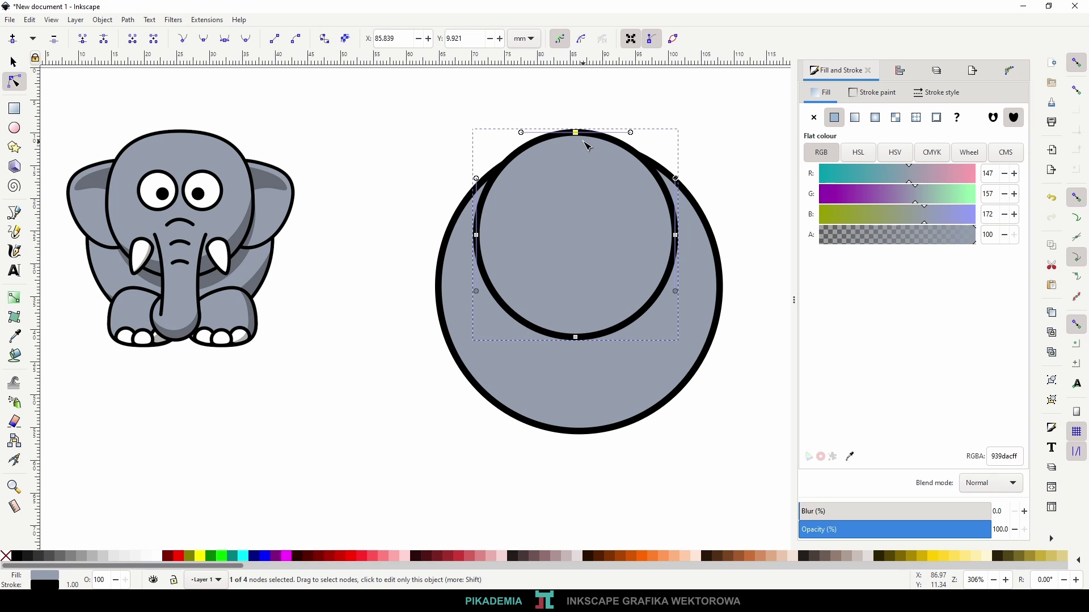
{"action": "left_click_drag", "start_coordinate": [577, 134], "coordinate": [578, 157]}
- Raise and slightly enlarge the head, then select both body and head circles
{"action": "left_click", "coordinate": [16, 64]}
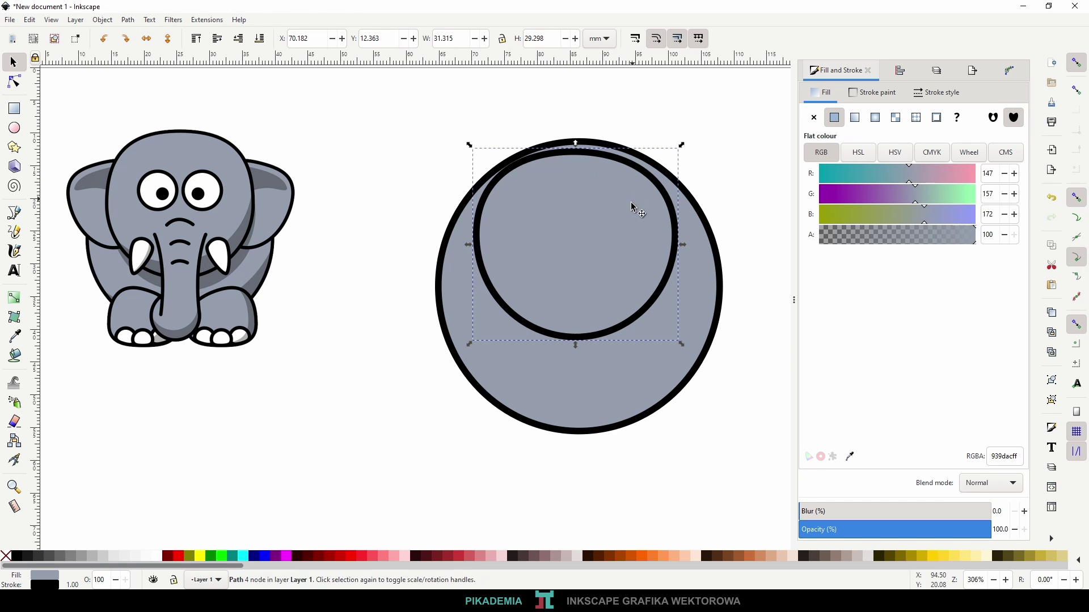
{"action": "left_click_drag", "start_coordinate": [629, 215], "coordinate": [632, 196]}
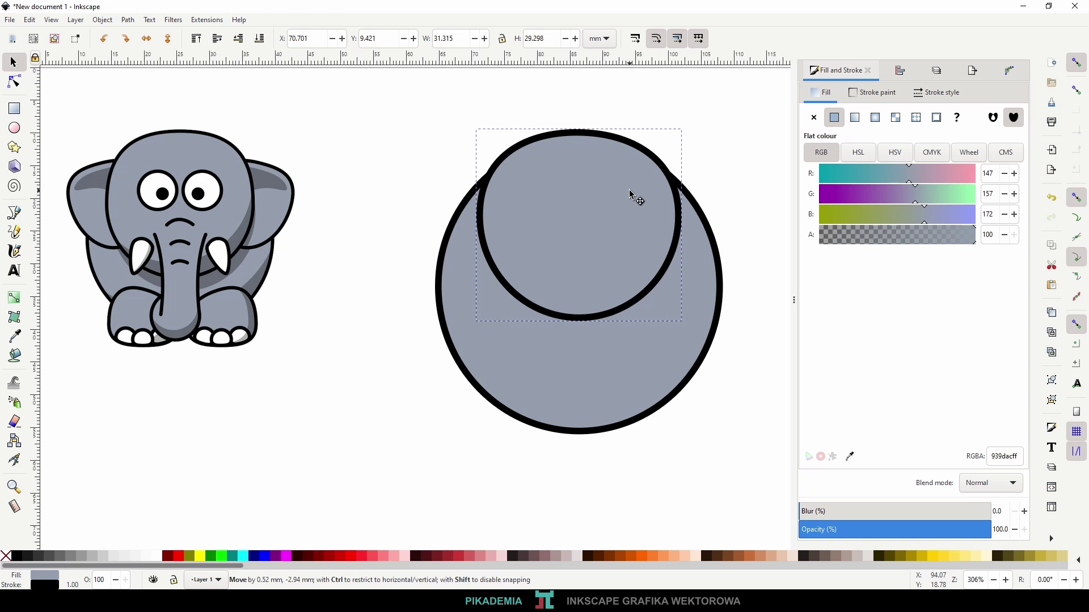
{"action": "left_click_drag", "start_coordinate": [687, 124], "coordinate": [705, 114]}
{"action": "left_click_drag", "start_coordinate": [639, 169], "coordinate": [629, 177]}
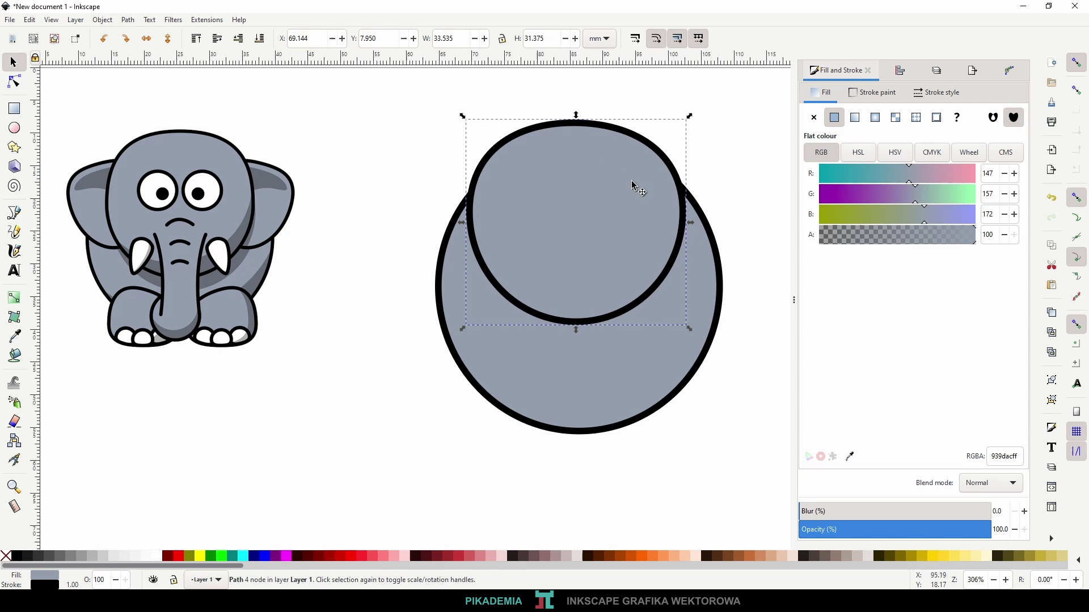
{"action": "left_click", "coordinate": [723, 197]}
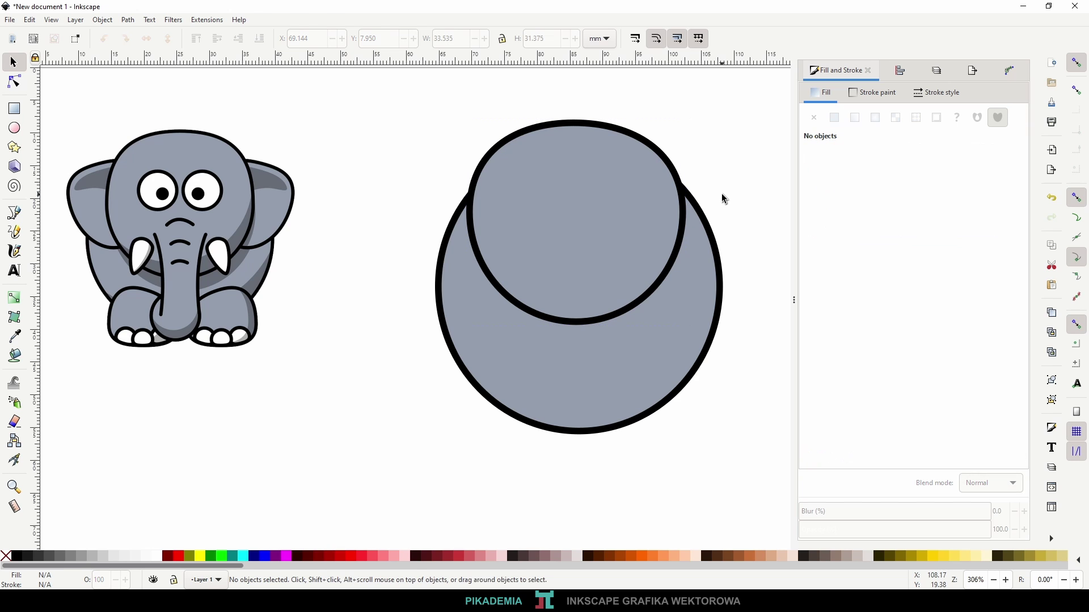
{"action": "left_click", "coordinate": [668, 387]}
{"action": "left_click", "coordinate": [586, 211], "text": "shift"}
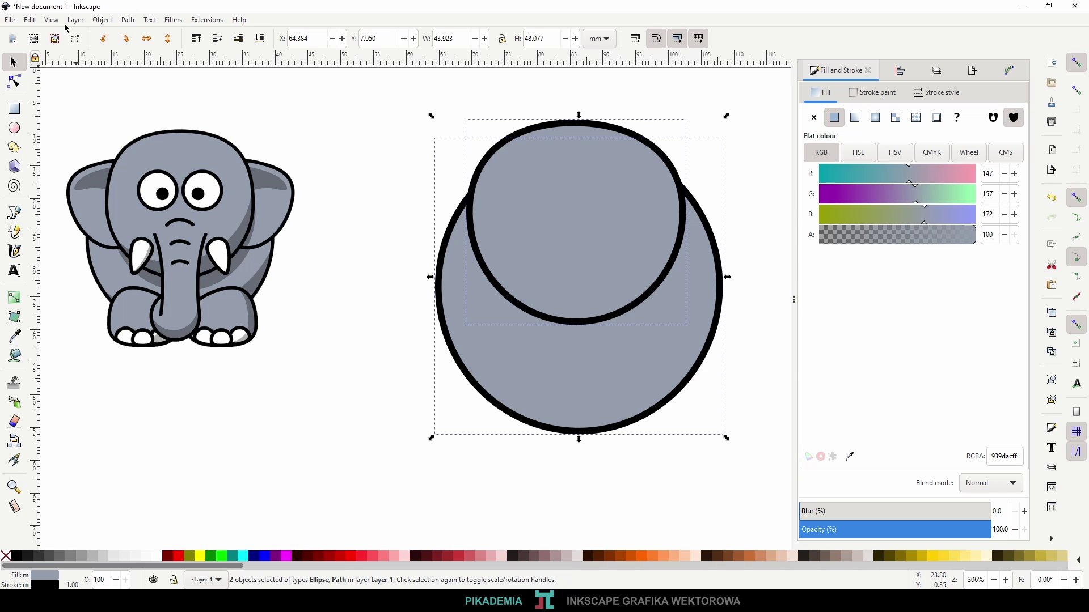
- Centre the head on the body's vertical axis using Align and Distribute
{"action": "left_click", "coordinate": [103, 21]}
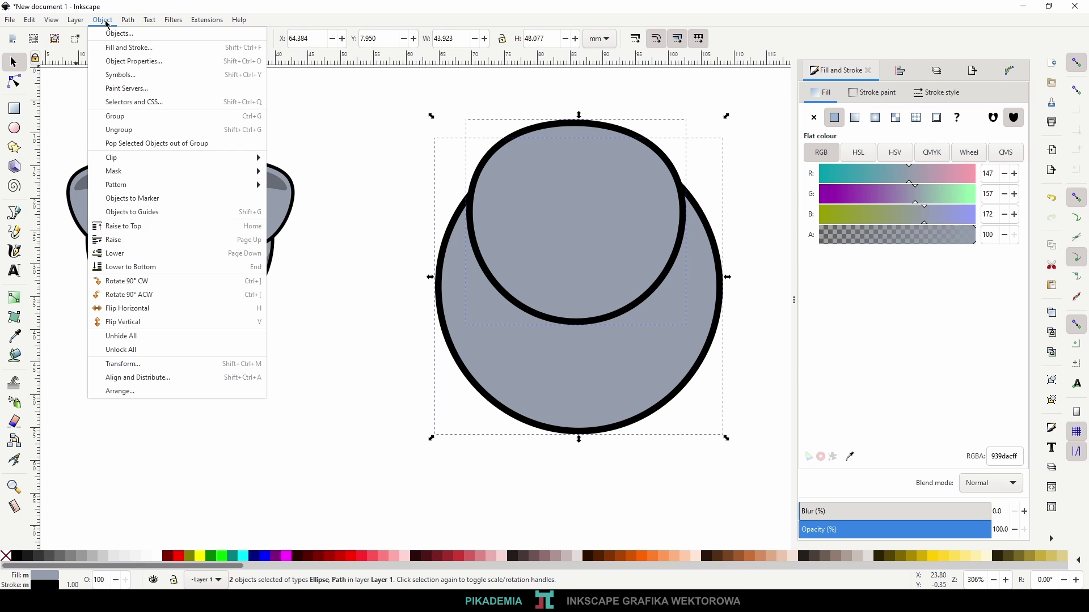
{"action": "left_click", "coordinate": [182, 381]}
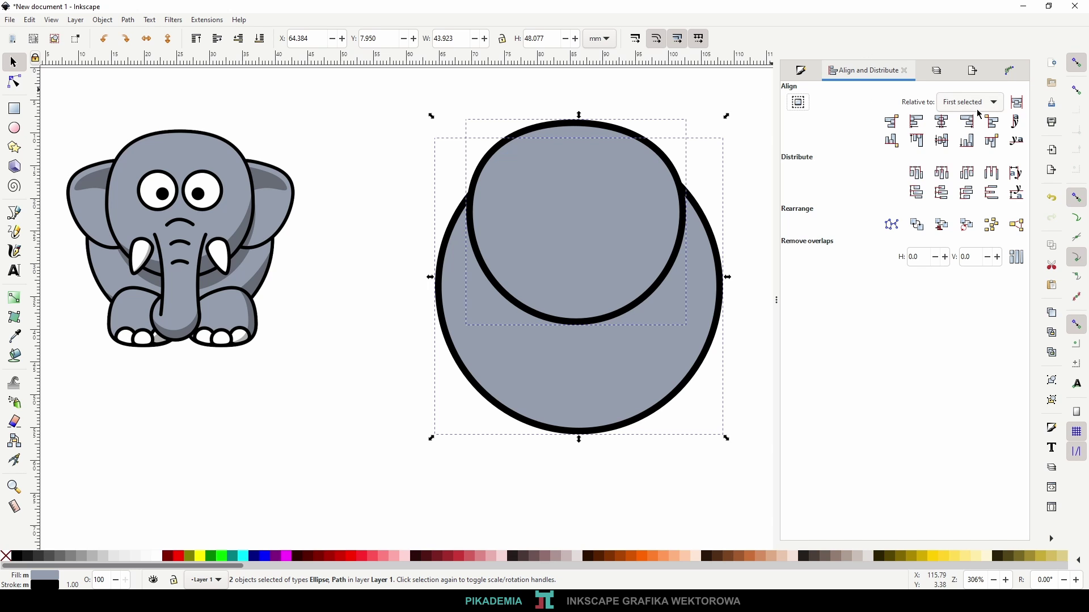
{"action": "left_click", "coordinate": [942, 122]}
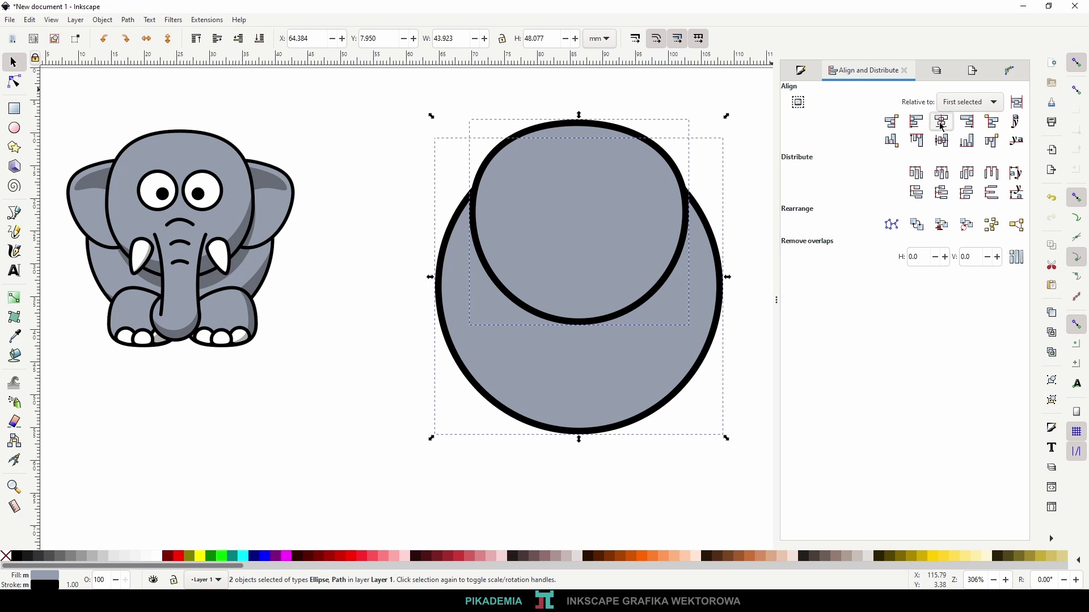
{"action": "key", "text": "Escape"}
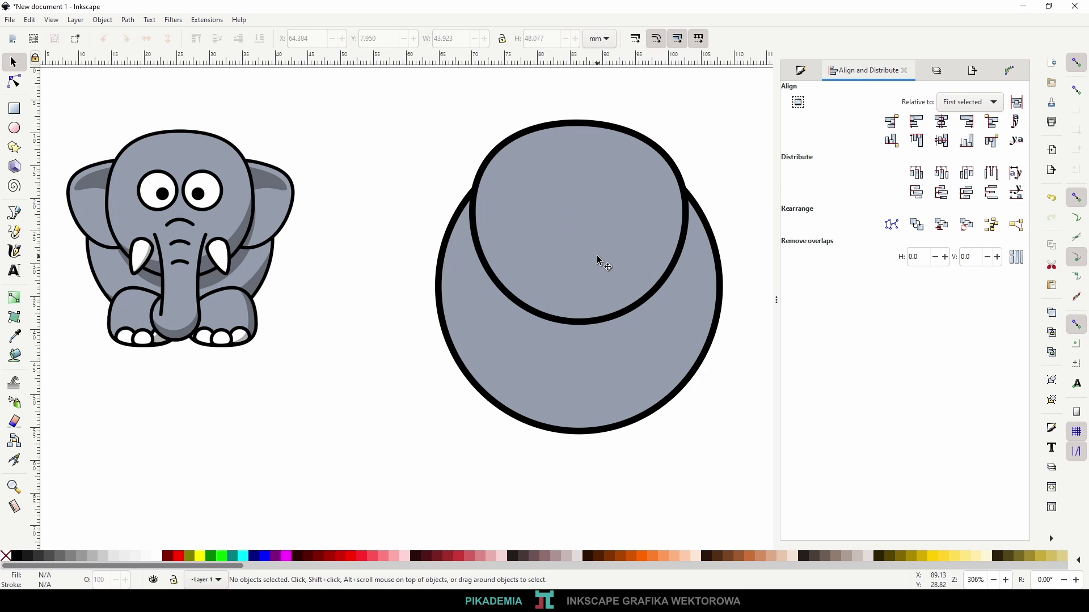
{"action": "left_click", "coordinate": [12, 215]}
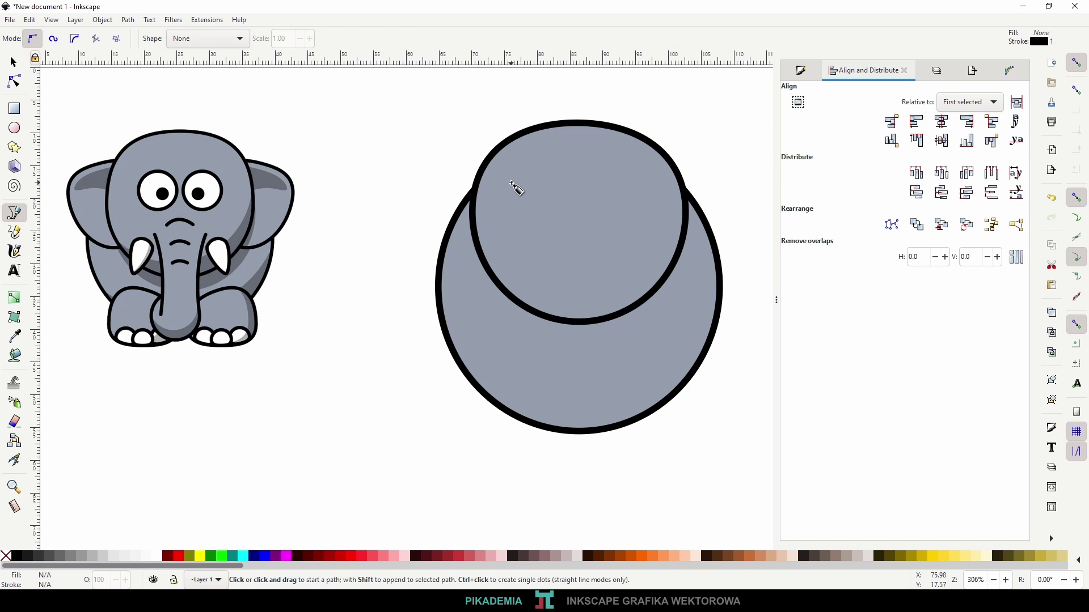
- Draw a closed curved left-ear shape at the head's upper left and refine its nodes
{"action": "left_click", "coordinate": [494, 171]}
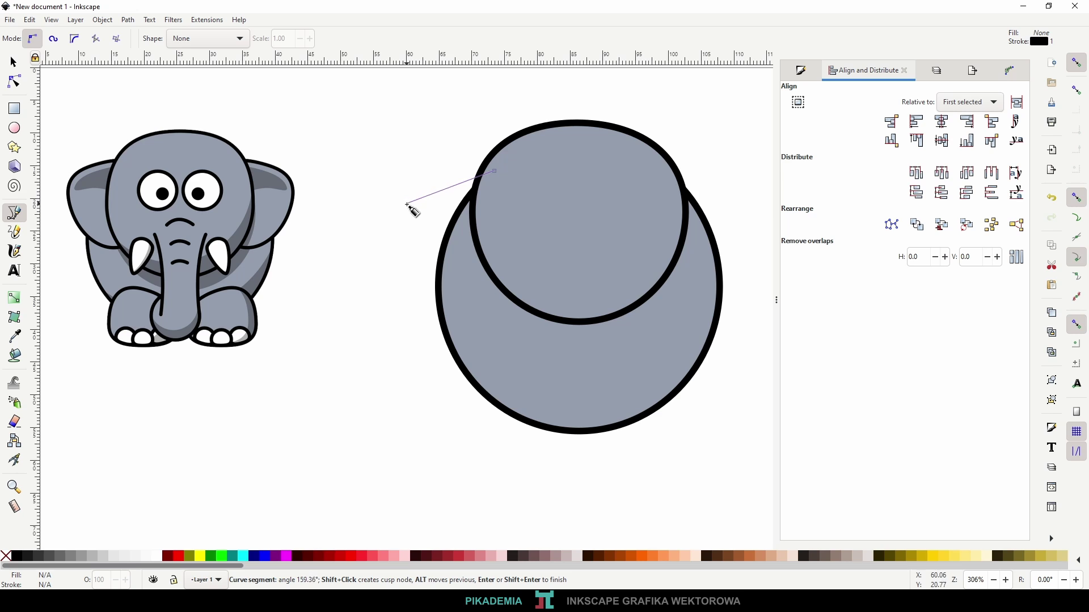
{"action": "left_click_drag", "start_coordinate": [430, 237], "coordinate": [444, 265]}
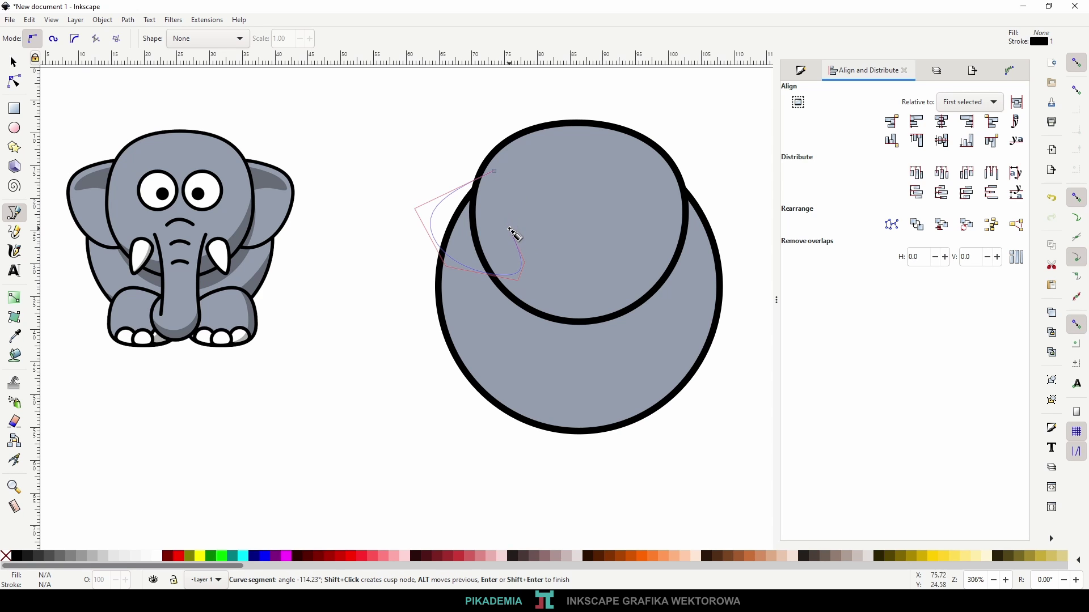
{"action": "left_click", "coordinate": [495, 170]}
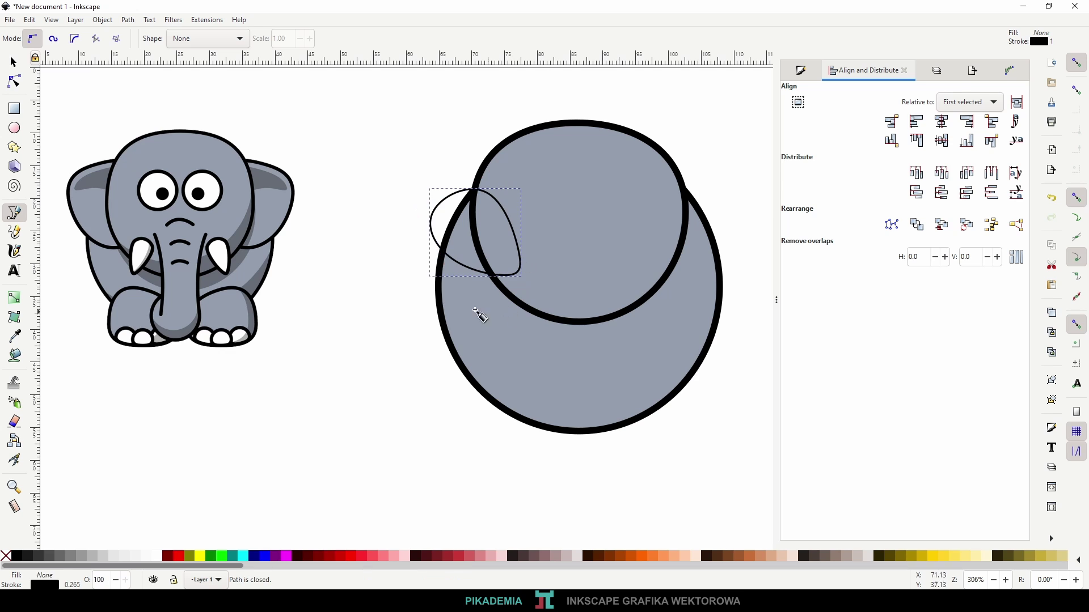
{"action": "key", "text": "n"}
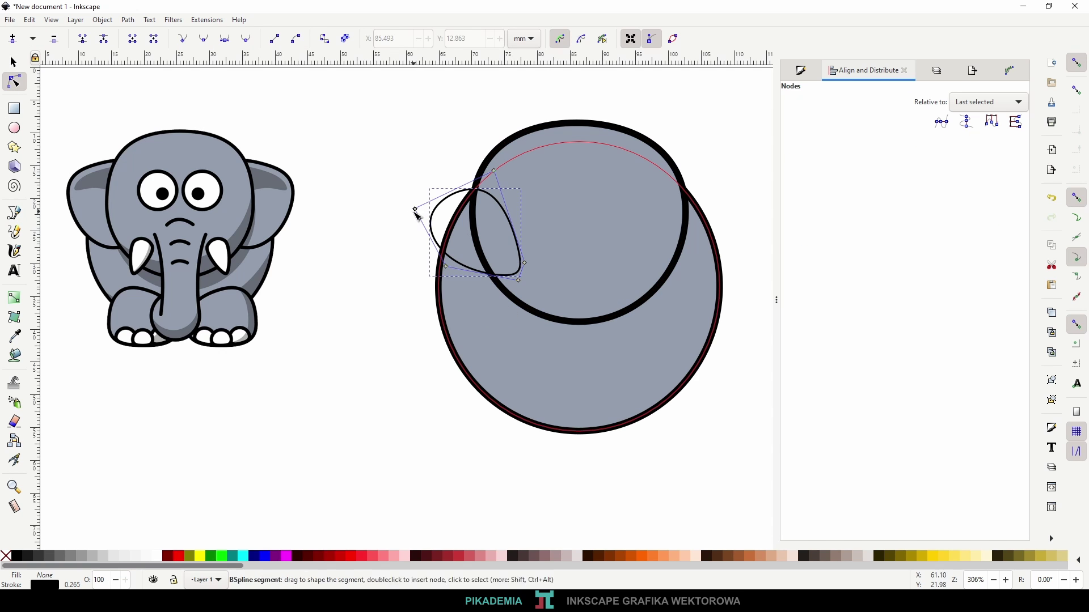
{"action": "left_click_drag", "start_coordinate": [415, 210], "coordinate": [402, 181]}
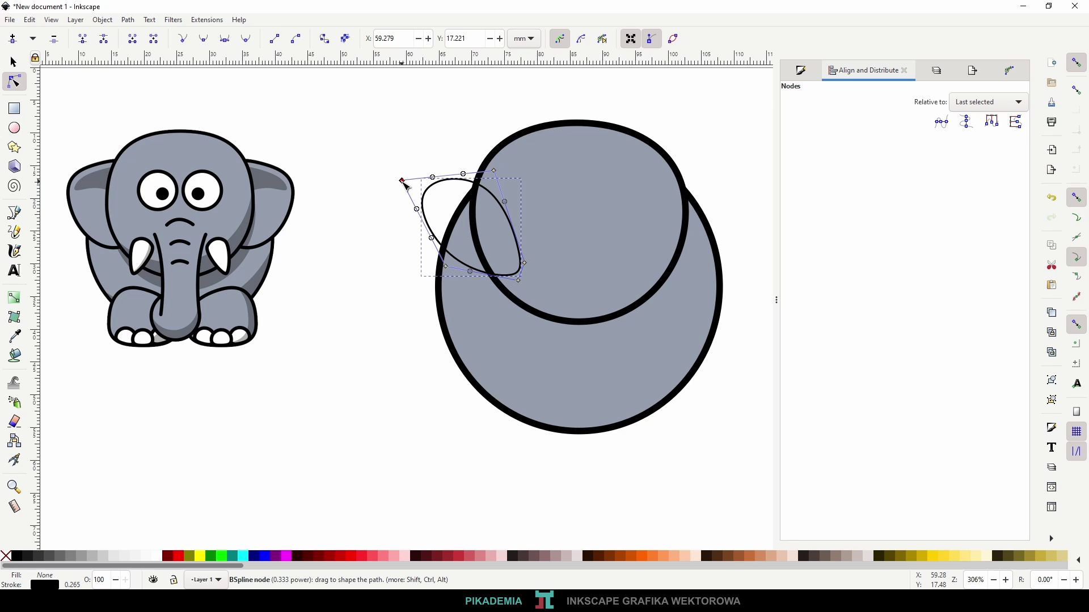
{"action": "left_click_drag", "start_coordinate": [403, 182], "coordinate": [395, 181]}
{"action": "left_click_drag", "start_coordinate": [445, 266], "coordinate": [438, 279]}
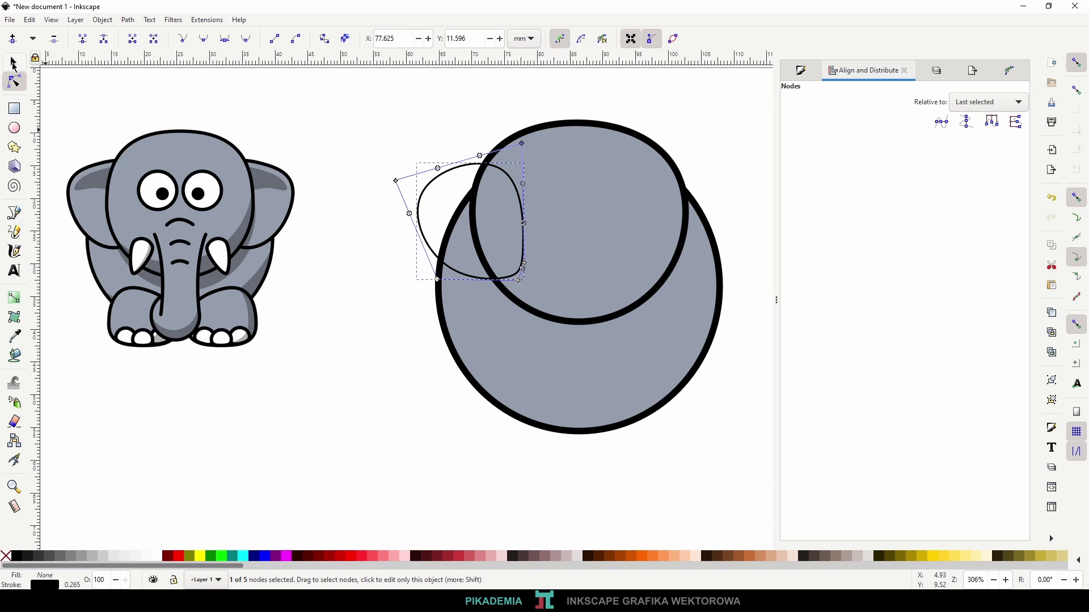
{"action": "left_click", "coordinate": [14, 64]}
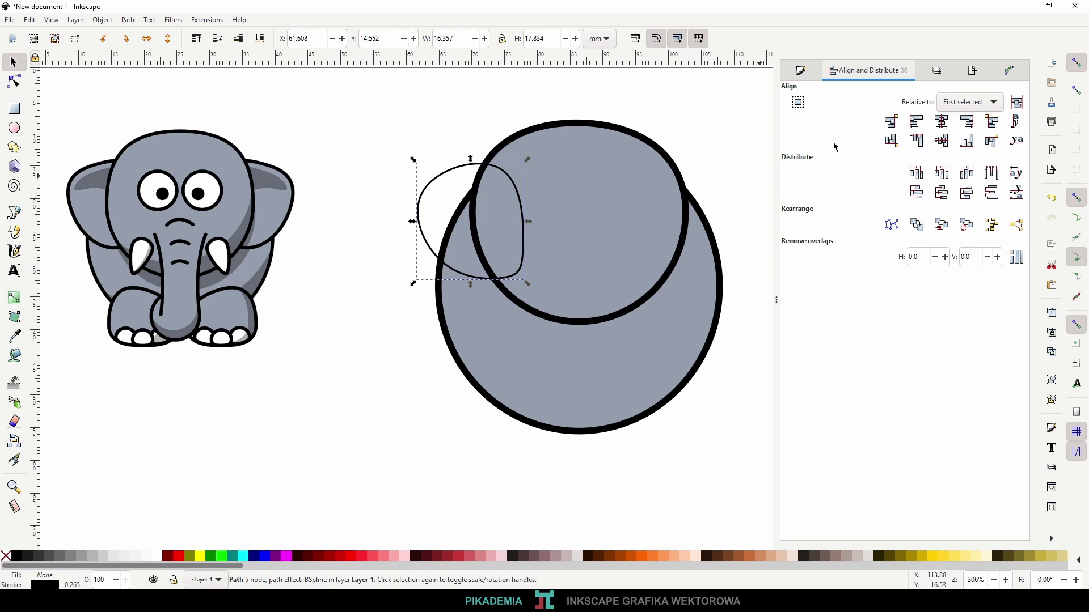
- Fill the ear flat grey with a 1 mm outline and lower it behind the head
{"action": "left_click", "coordinate": [804, 71]}
{"action": "left_click", "coordinate": [816, 117]}
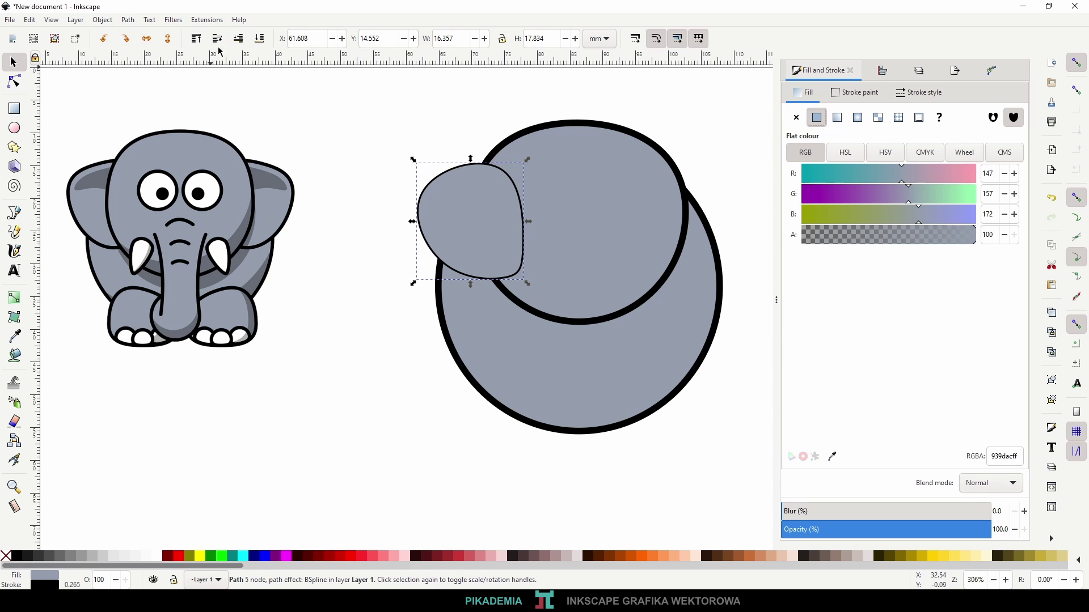
{"action": "left_click", "coordinate": [239, 40]}
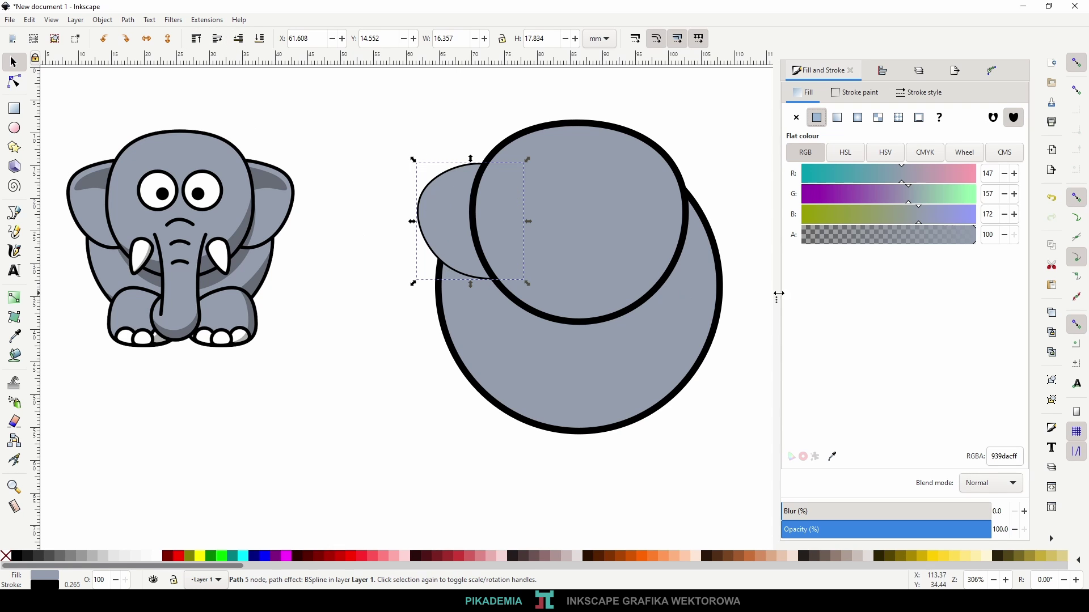
{"action": "left_click", "coordinate": [919, 93]}
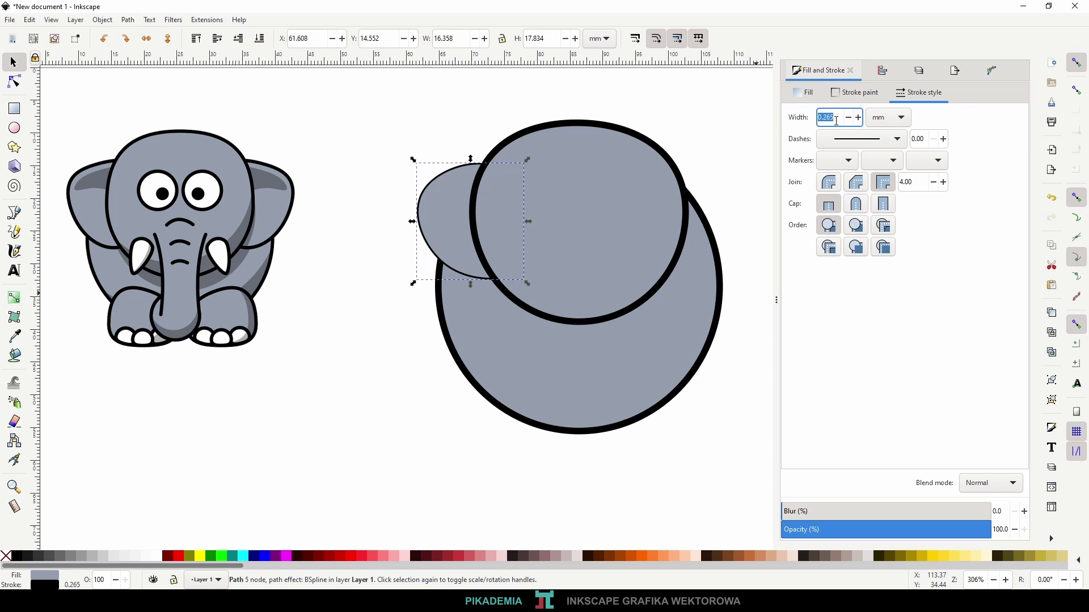
{"action": "key", "text": "Return"}
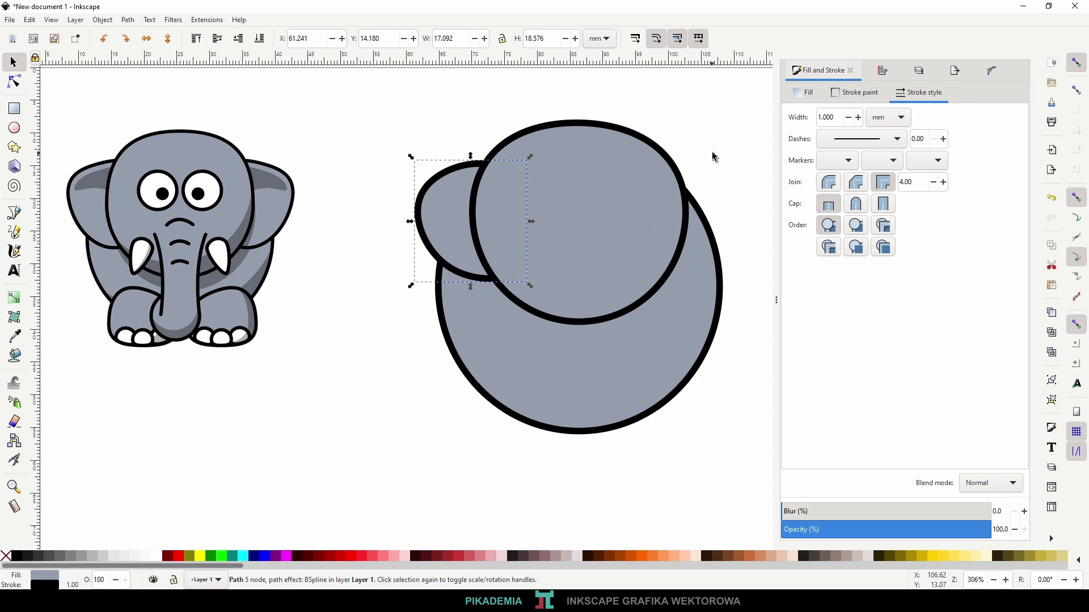
- Mirror an ear copy horizontally onto the head's right side, tucked behind the head
{"action": "scroll", "coordinate": [634, 303], "scroll_direction": "right", "scroll_amount": 1}
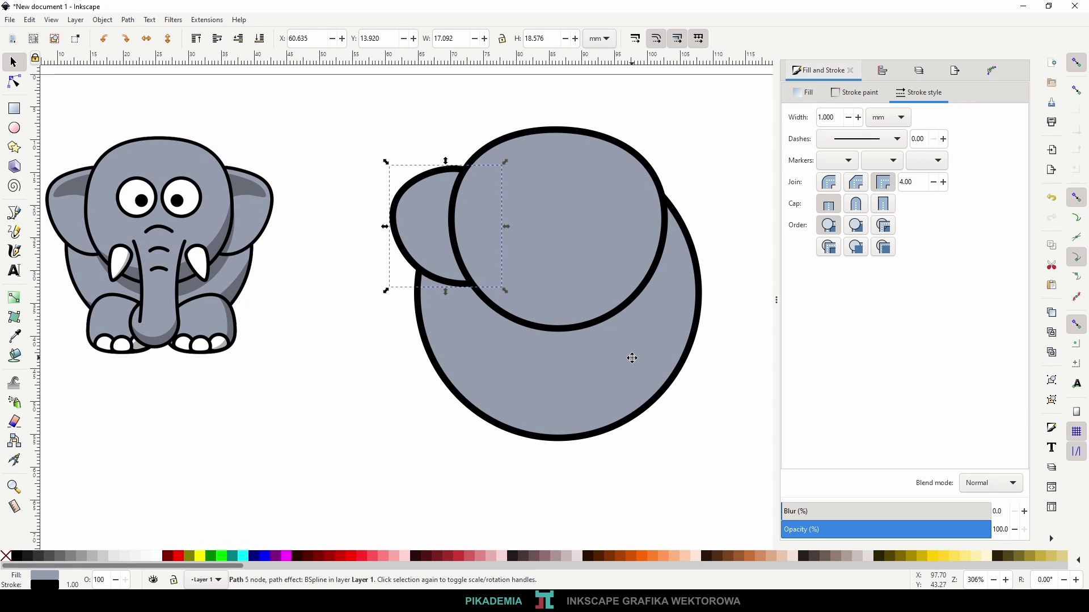
{"action": "key", "text": "Home"}
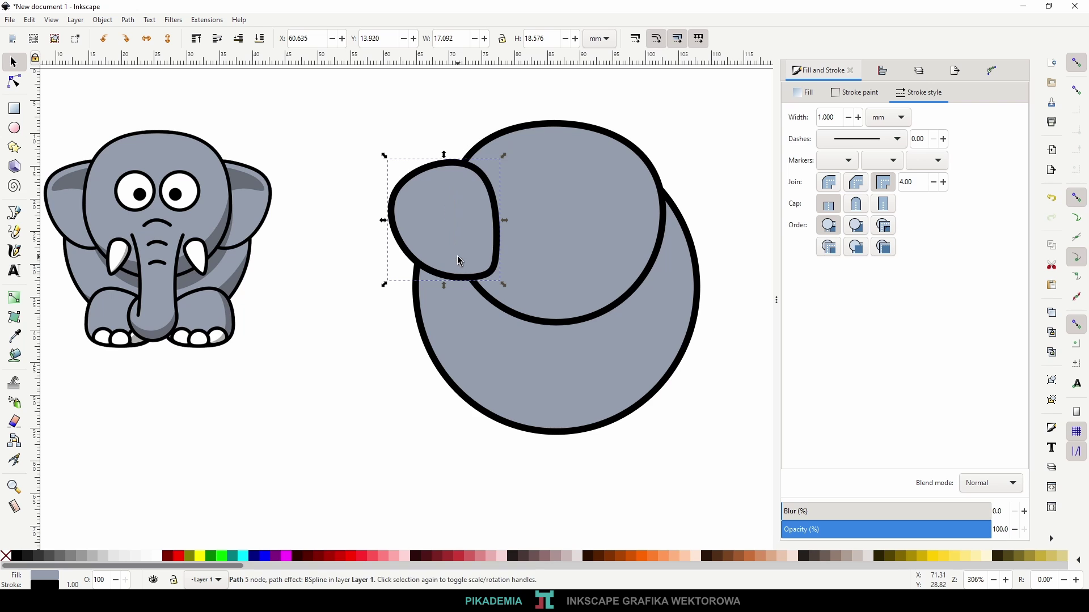
{"action": "left_click", "coordinate": [154, 41]}
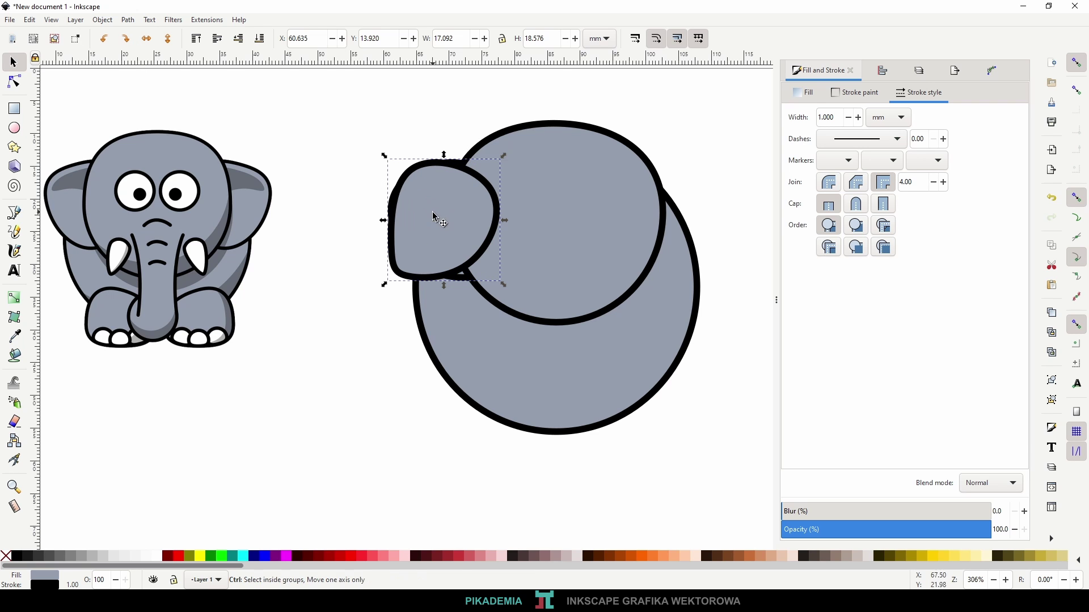
{"action": "mouse_move", "coordinate": [438, 214]}
{"action": "left_mouse_down"}
{"action": "mouse_move", "coordinate": [683, 234]}
{"action": "mouse_move", "coordinate": [670, 233]}
{"action": "left_mouse_up"}
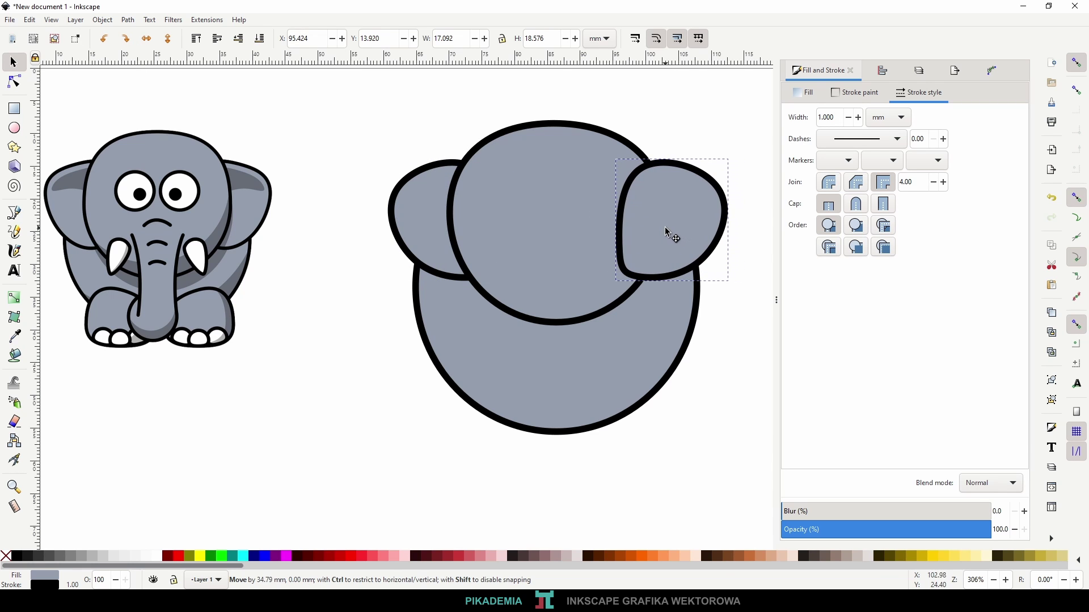
{"action": "left_click", "coordinate": [238, 41]}
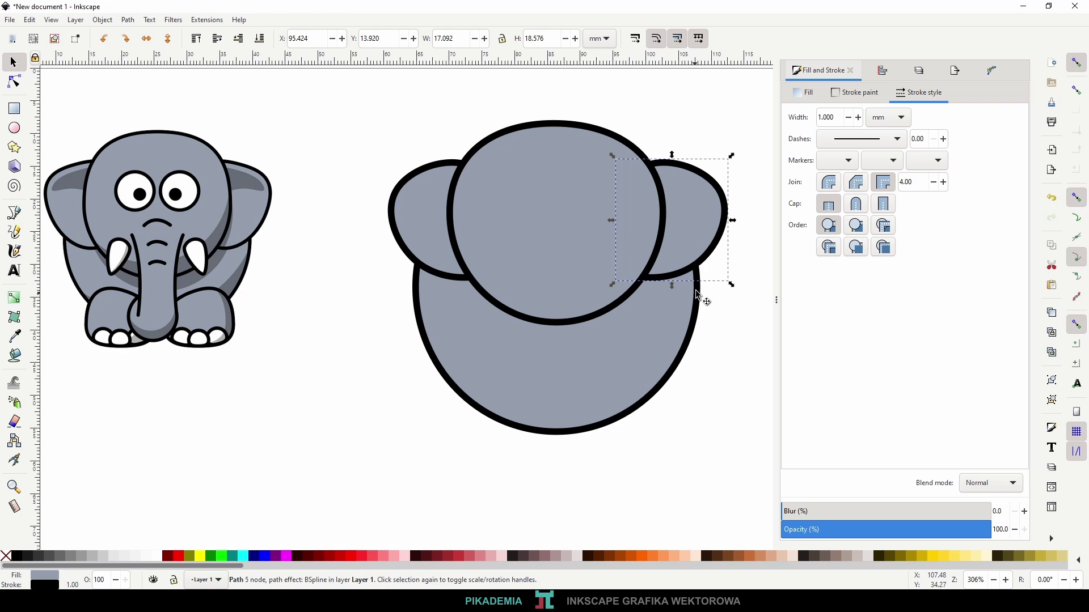
{"action": "left_click_drag", "start_coordinate": [693, 229], "coordinate": [688, 227]}
{"action": "left_click", "coordinate": [743, 452]}
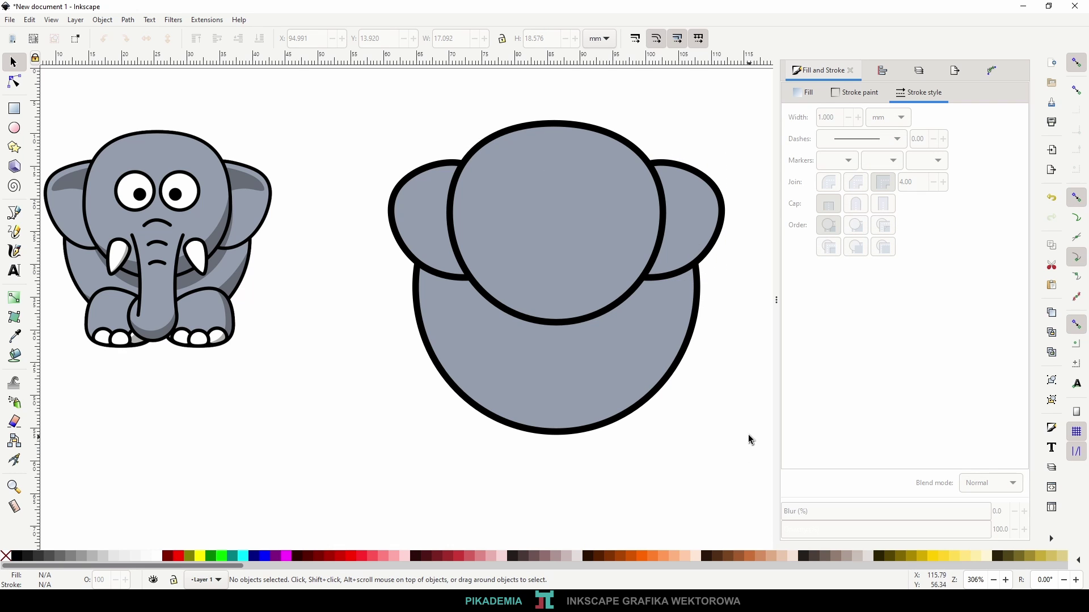
- Fill the small eye circle on the head's upper left white and shift it slightly left
{"action": "scroll", "coordinate": [710, 316], "scroll_direction": "down", "scroll_amount": 1}
{"action": "scroll", "coordinate": [710, 315], "scroll_direction": "left", "scroll_amount": 1}
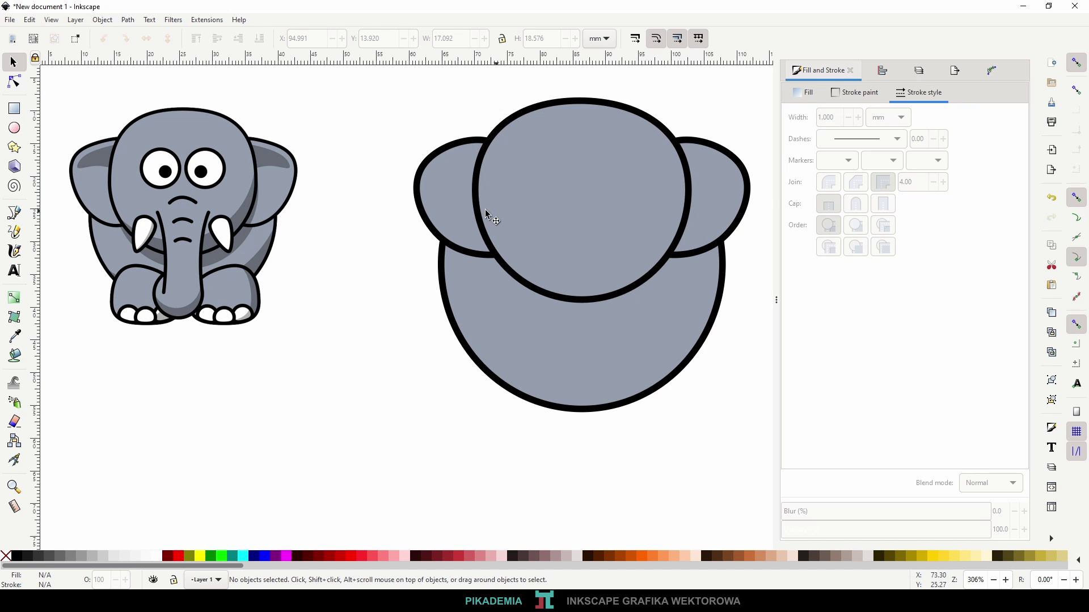
{"action": "scroll", "coordinate": [457, 214], "scroll_direction": "up", "scroll_amount": 1}
{"action": "scroll", "coordinate": [457, 214], "scroll_direction": "left", "scroll_amount": 1}
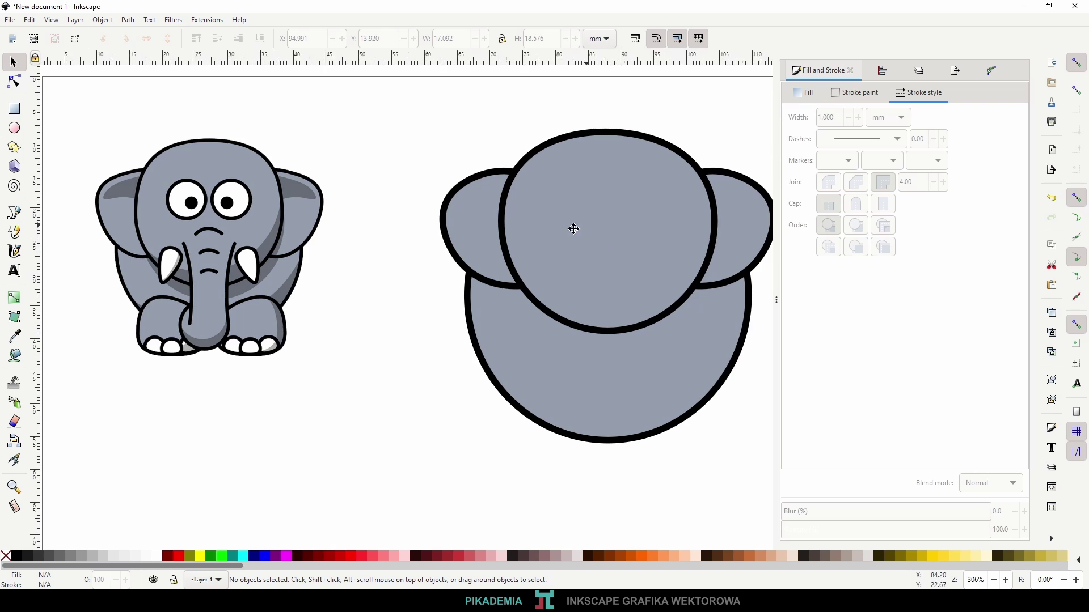
{"action": "scroll", "coordinate": [573, 229], "scroll_direction": "right", "scroll_amount": 2}
{"action": "key", "text": "ctrl+v"}
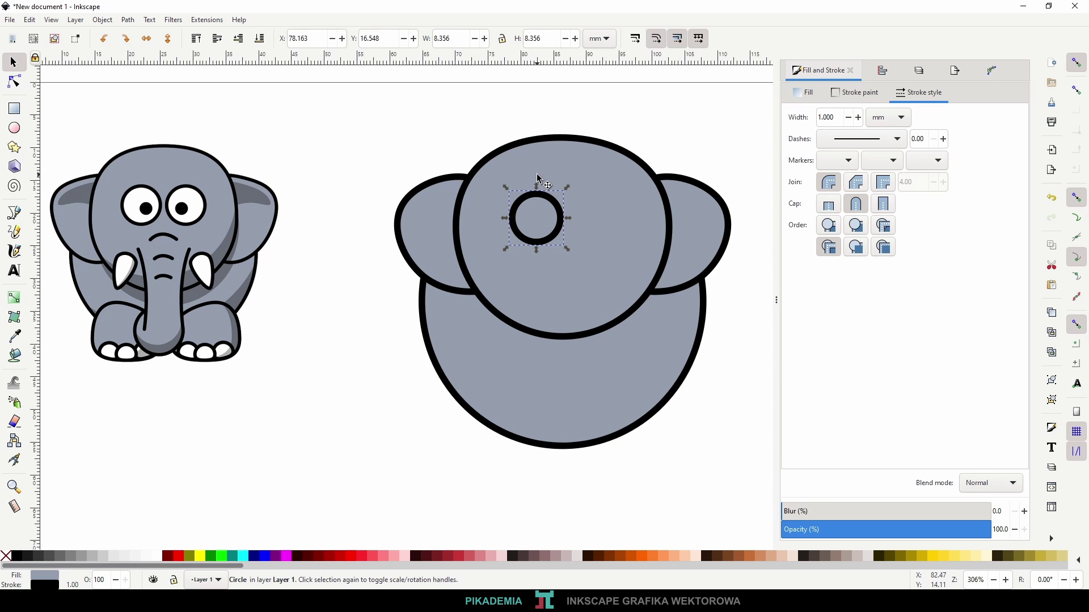
{"action": "left_click", "coordinate": [800, 93]}
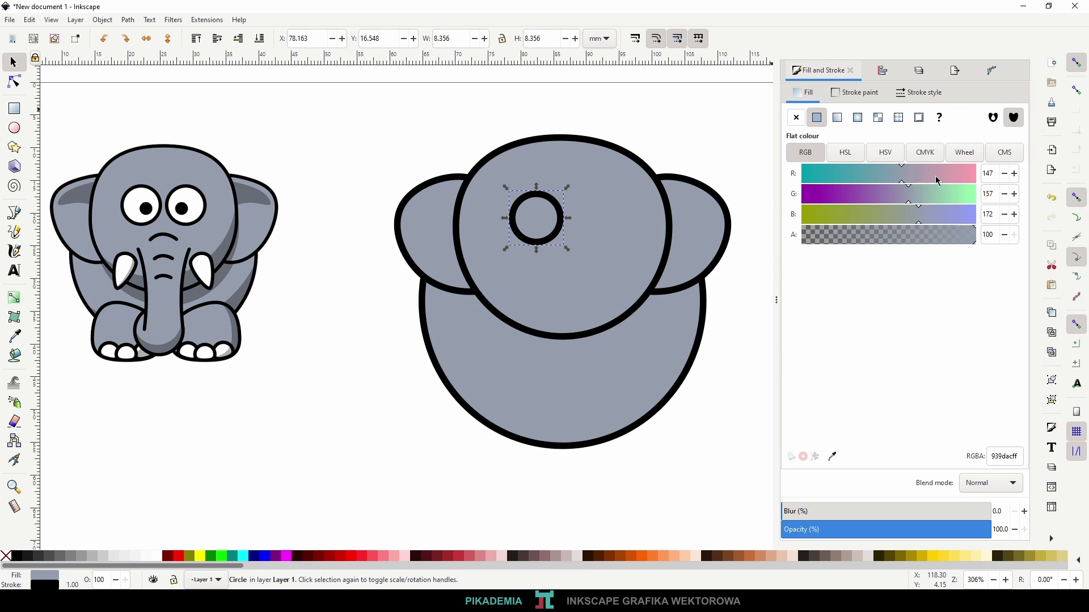
{"action": "mouse_move", "coordinate": [939, 181]}
{"action": "left_mouse_down"}
{"action": "mouse_move", "coordinate": [988, 184]}
{"action": "mouse_move", "coordinate": [993, 210]}
{"action": "left_mouse_up"}
{"action": "left_click", "coordinate": [974, 222]}
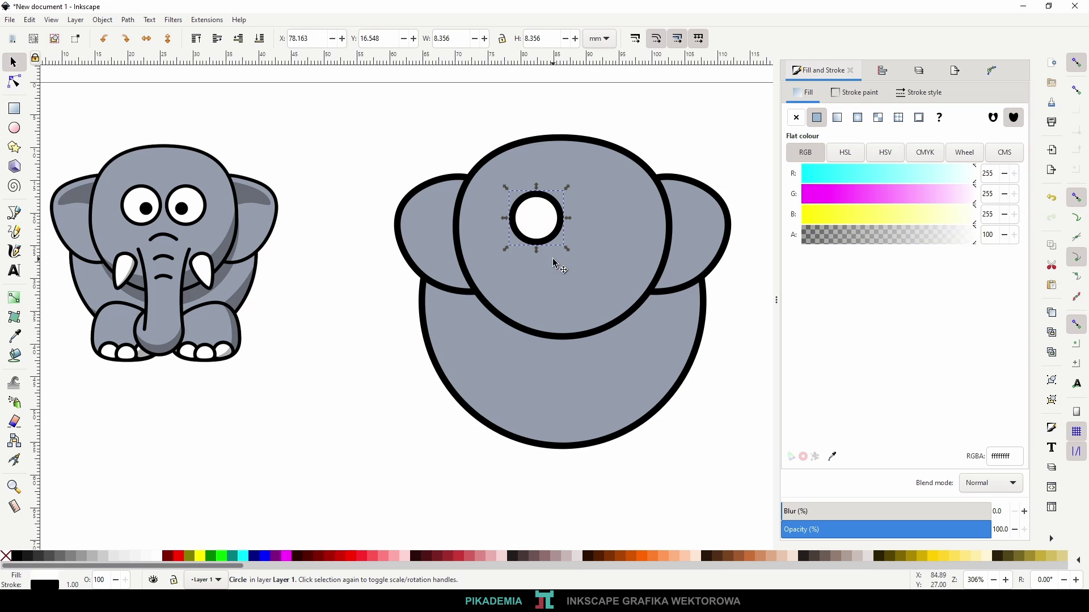
{"action": "left_click_drag", "start_coordinate": [534, 221], "coordinate": [533, 220]}
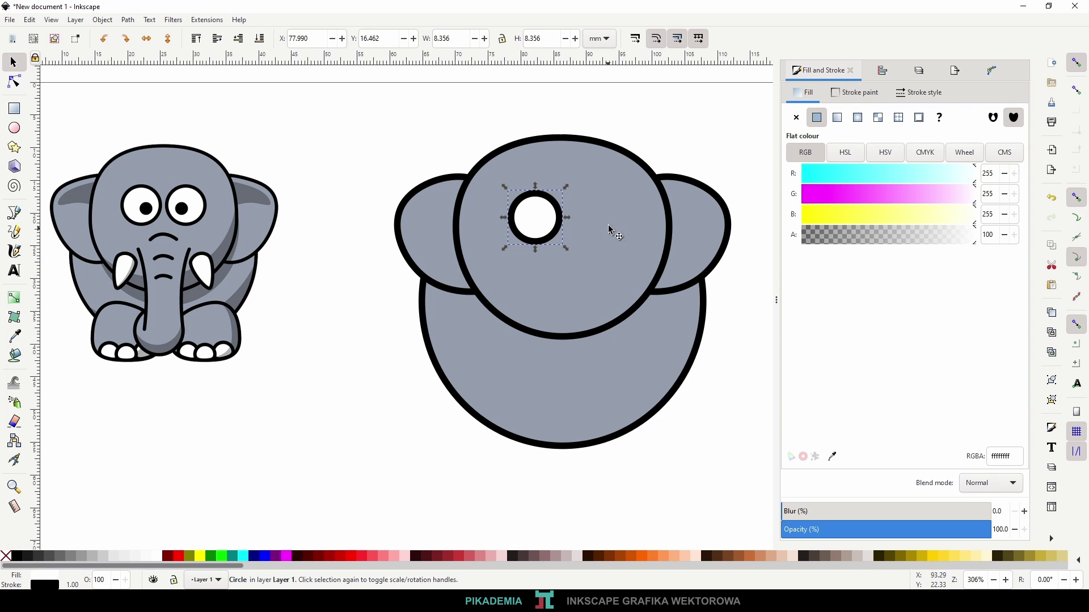
{"action": "left_click", "coordinate": [715, 386]}
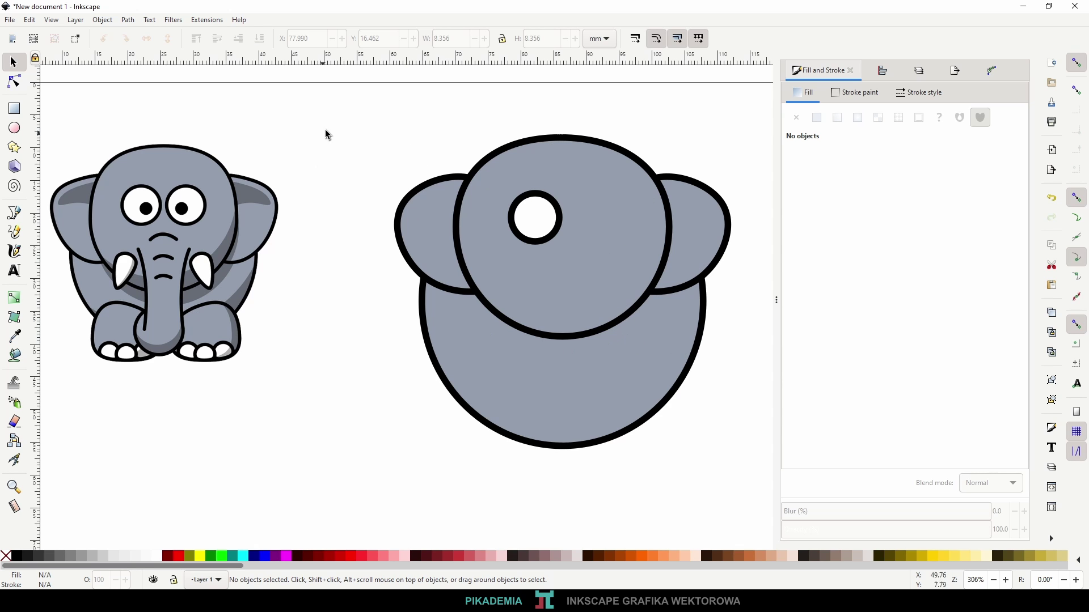
- Thin the outlines of all five elephant parts to 0.7 mm
{"action": "left_click_drag", "start_coordinate": [369, 117], "coordinate": [741, 474]}
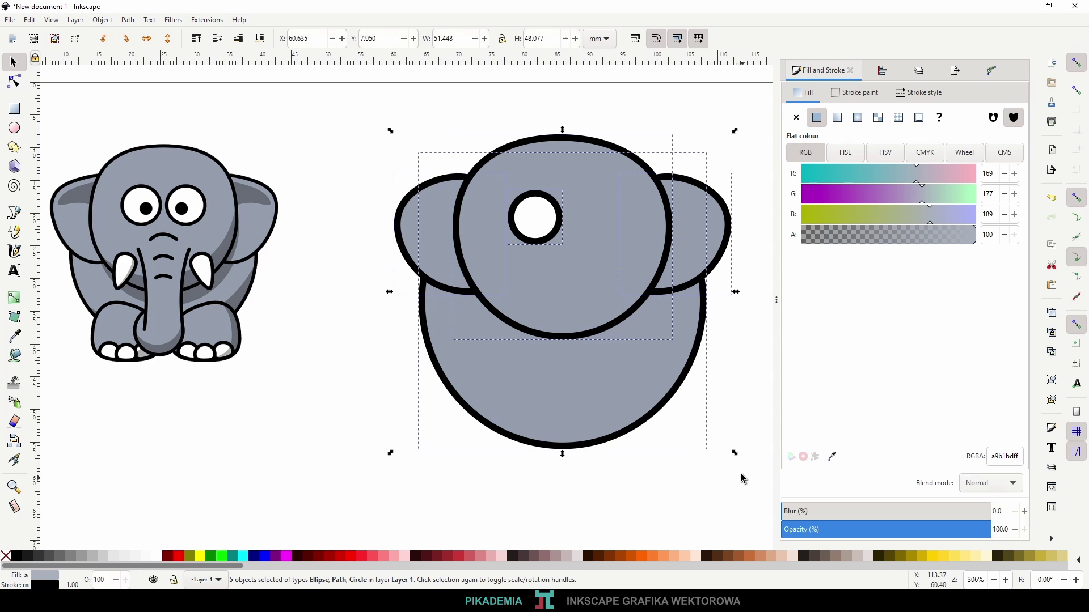
{"action": "left_click", "coordinate": [919, 93]}
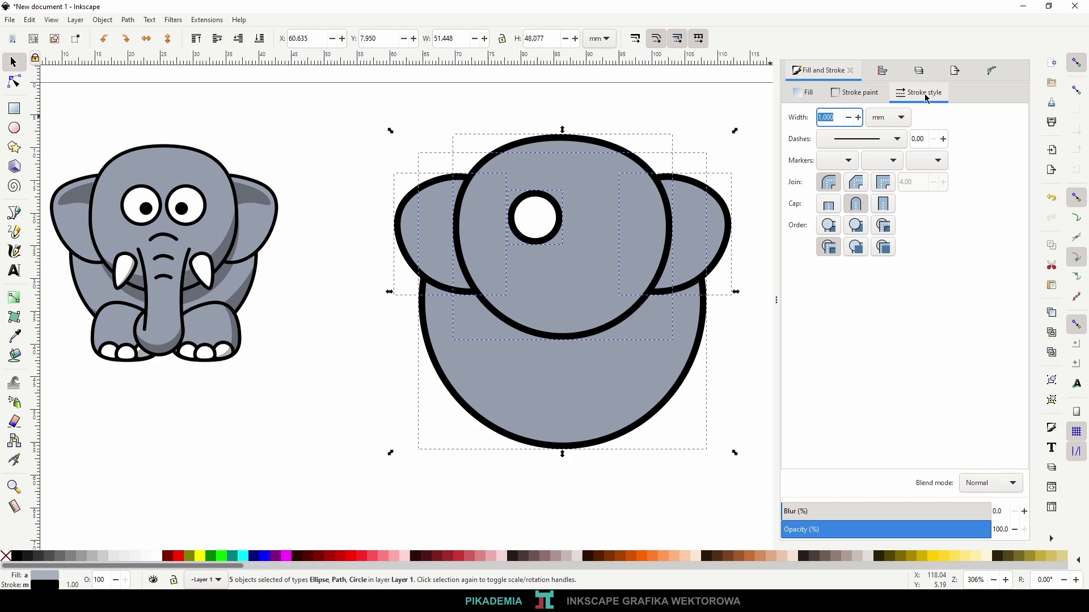
{"action": "left_click", "coordinate": [847, 123]}
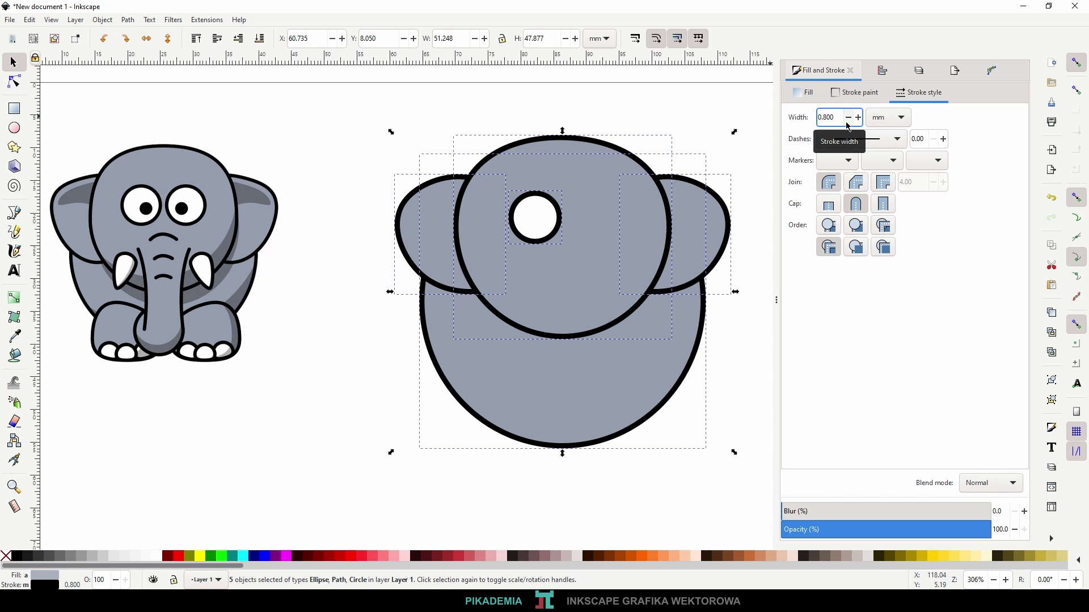
{"action": "left_click", "coordinate": [849, 123]}
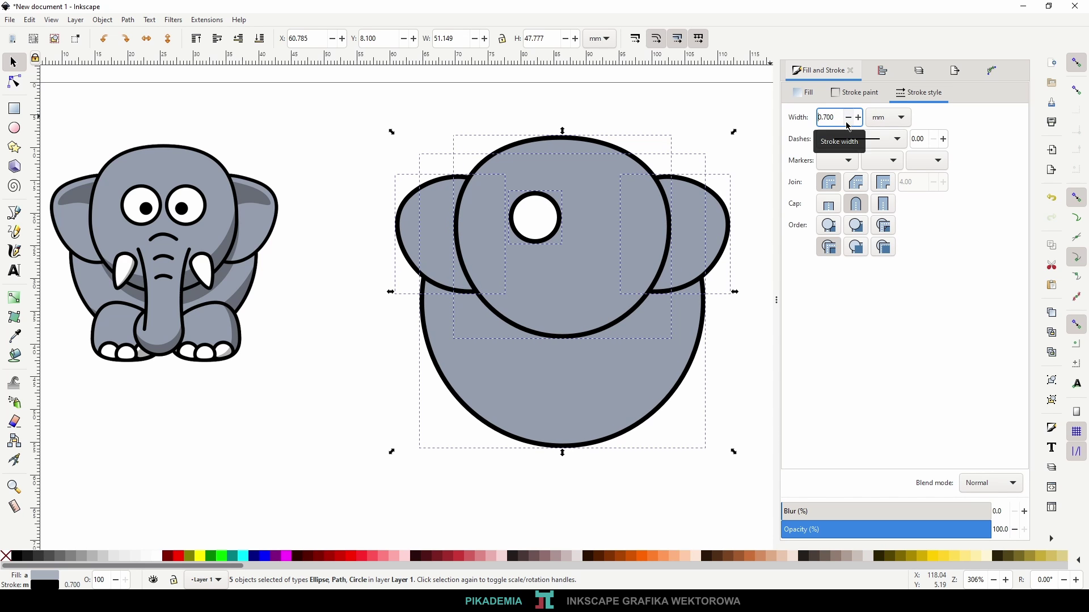
{"action": "key", "text": "Escape"}
- Duplicate the white eye and move the copy right as the second eye
{"action": "left_click", "coordinate": [545, 224]}
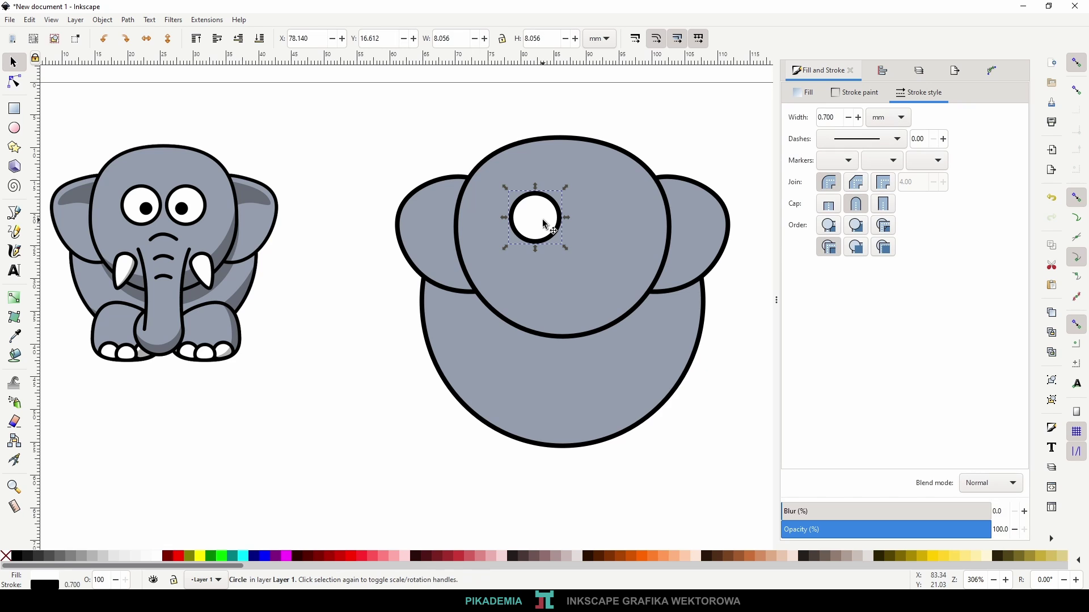
{"action": "key", "text": "ctrl+d"}
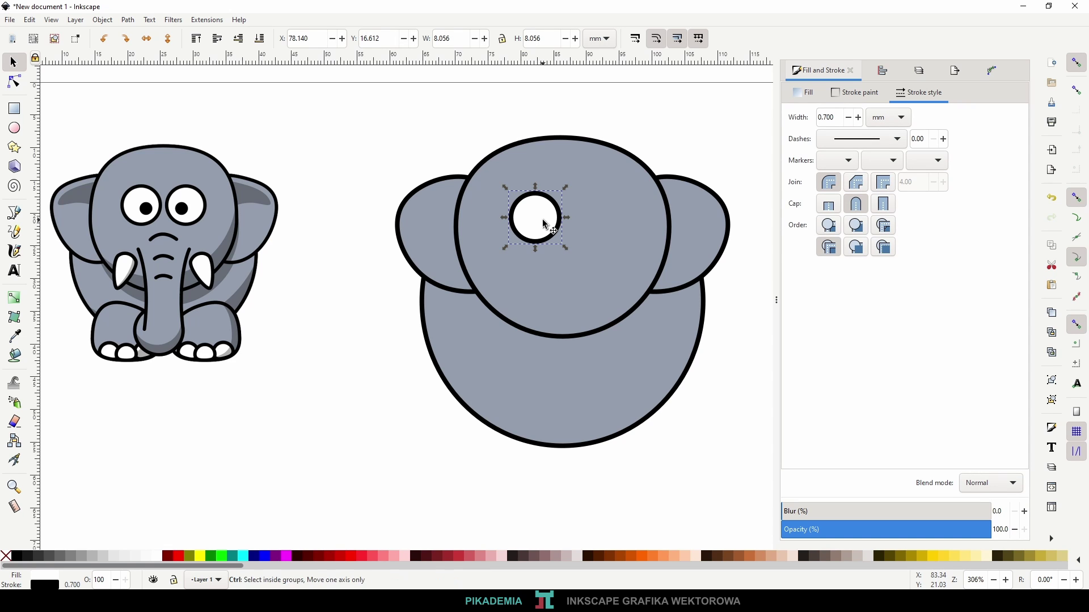
{"action": "left_click_drag", "start_coordinate": [545, 225], "coordinate": [593, 222]}
{"action": "key", "text": "Escape"}
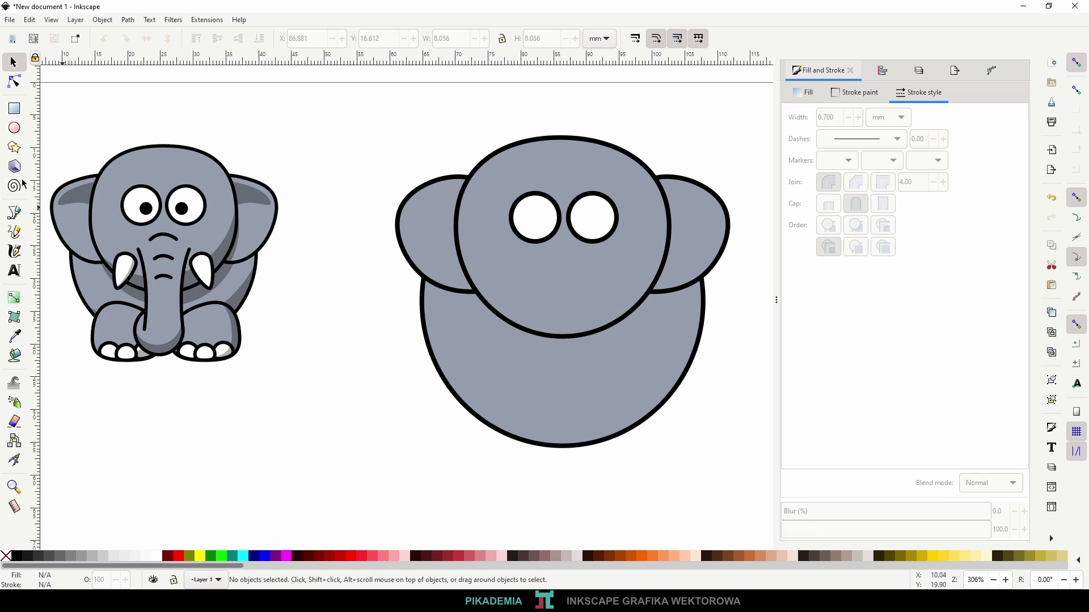
- Add a small black pupil inside the left eye and a copy in the right eye
{"action": "left_click", "coordinate": [14, 128]}
{"action": "left_click_drag", "start_coordinate": [533, 227], "coordinate": [545, 238]}
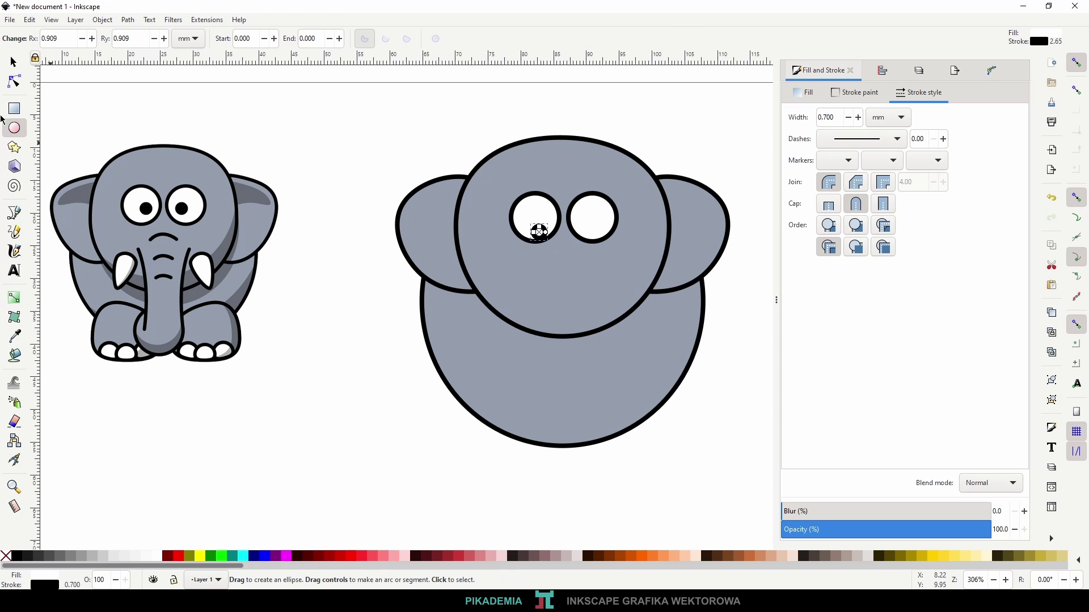
{"action": "left_click", "coordinate": [14, 63]}
{"action": "left_click", "coordinate": [805, 93]}
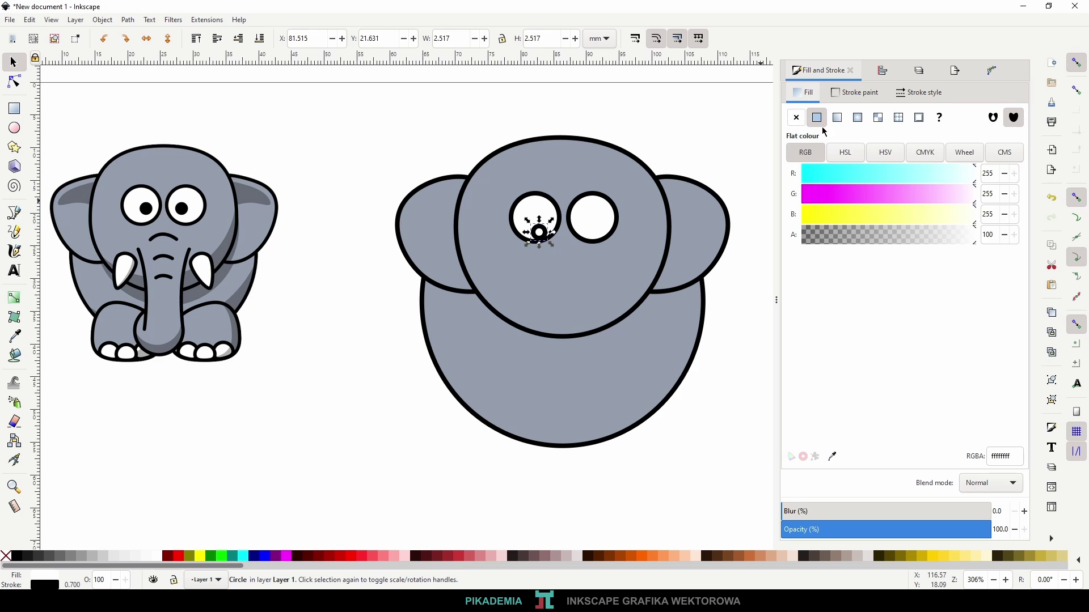
{"action": "mouse_move", "coordinate": [870, 180]}
{"action": "left_mouse_down"}
{"action": "mouse_move", "coordinate": [799, 173]}
{"action": "mouse_move", "coordinate": [799, 215]}
{"action": "left_mouse_up"}
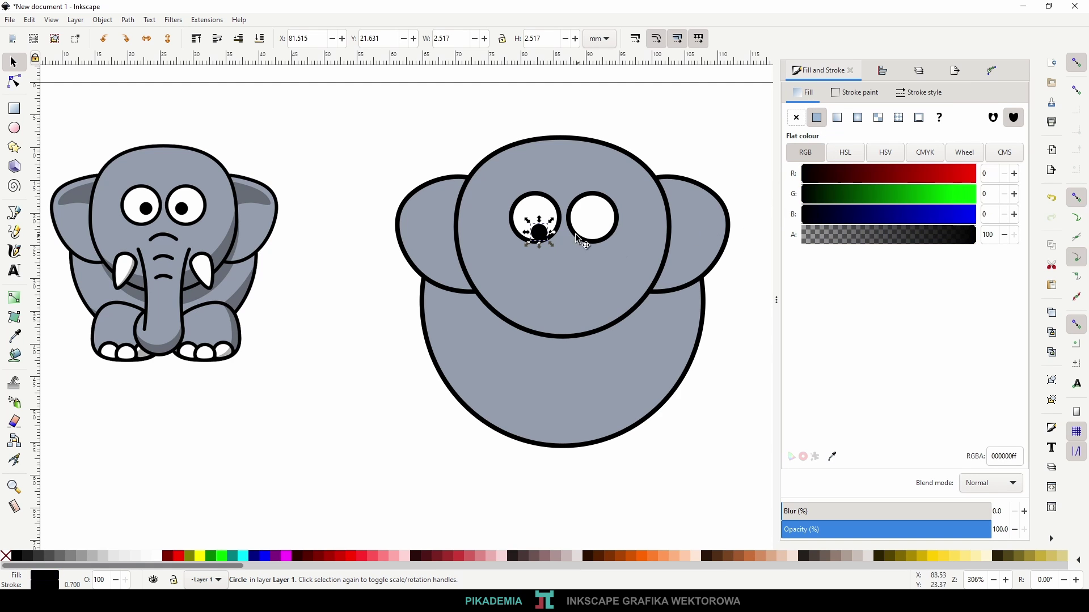
{"action": "left_click_drag", "start_coordinate": [539, 237], "coordinate": [544, 224]}
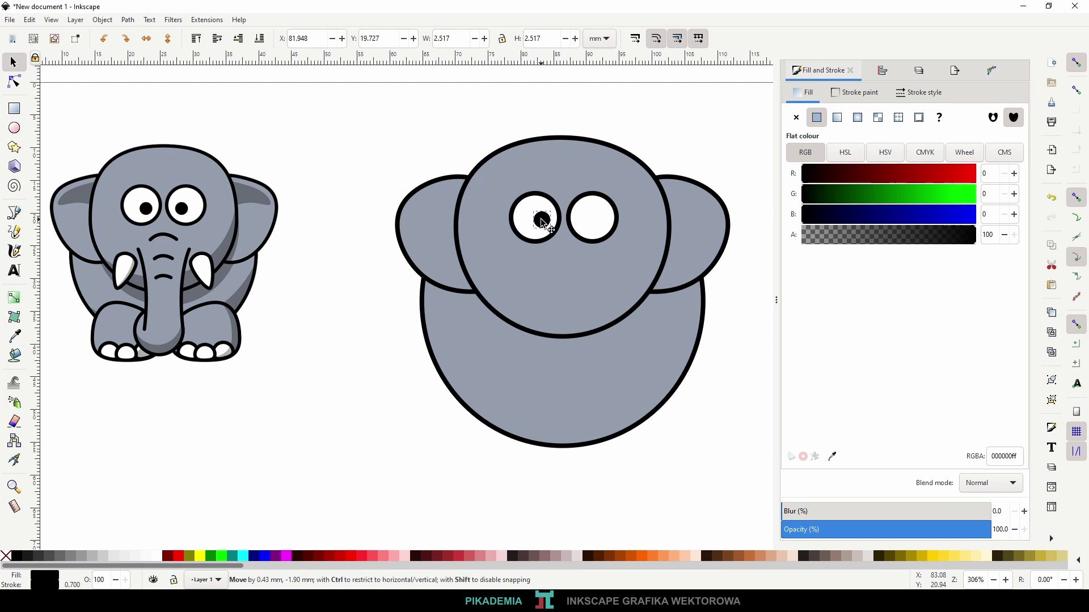
{"action": "left_click", "coordinate": [559, 228]}
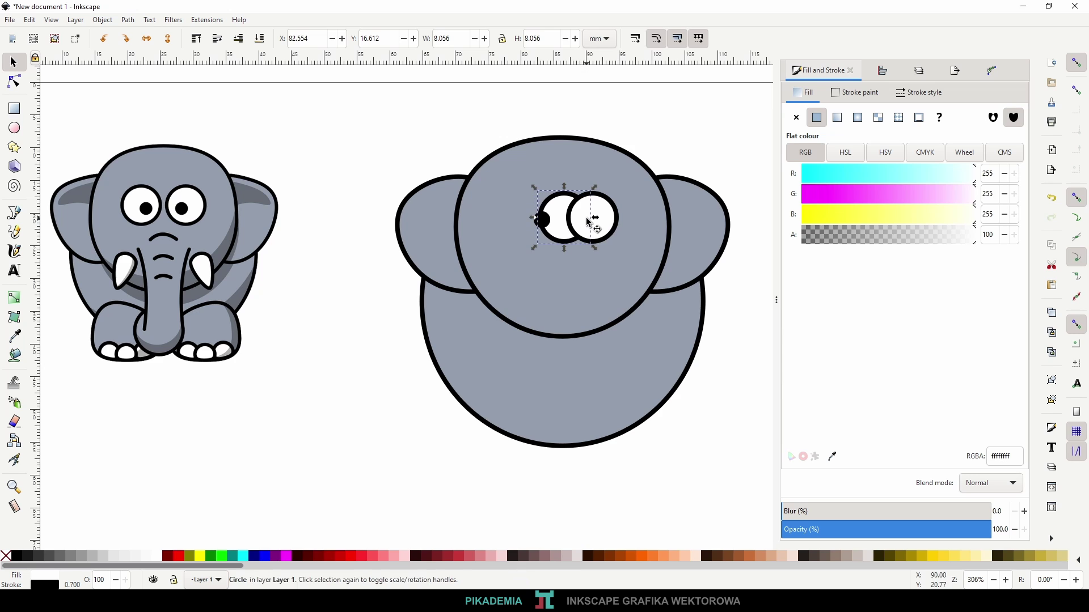
{"action": "key", "text": "ctrl+v"}
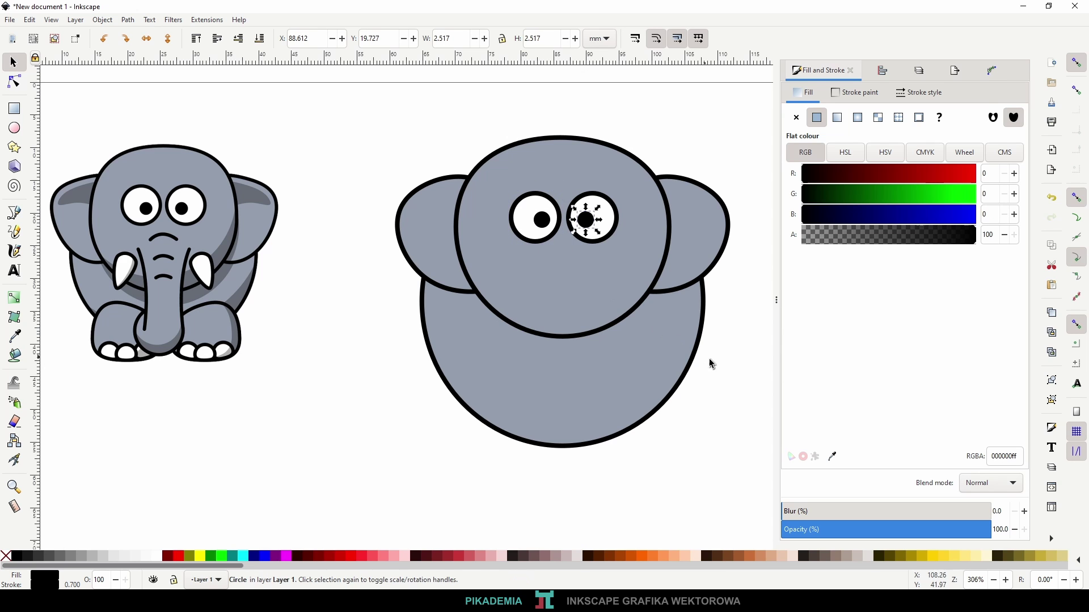
{"action": "left_click", "coordinate": [769, 335]}
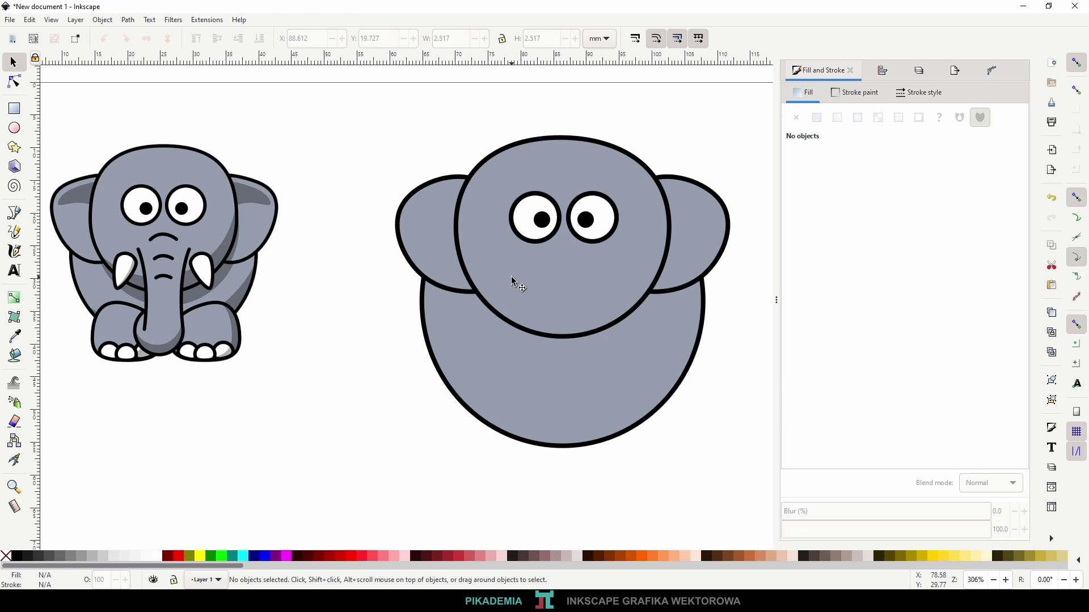
- Draw a closed, curved Bezier outline below the left eye along the head's lower edge
{"action": "left_click", "coordinate": [19, 220]}
{"action": "scroll", "coordinate": [567, 323], "scroll_direction": "up", "scroll_amount": 1, "text": "ctrl"}
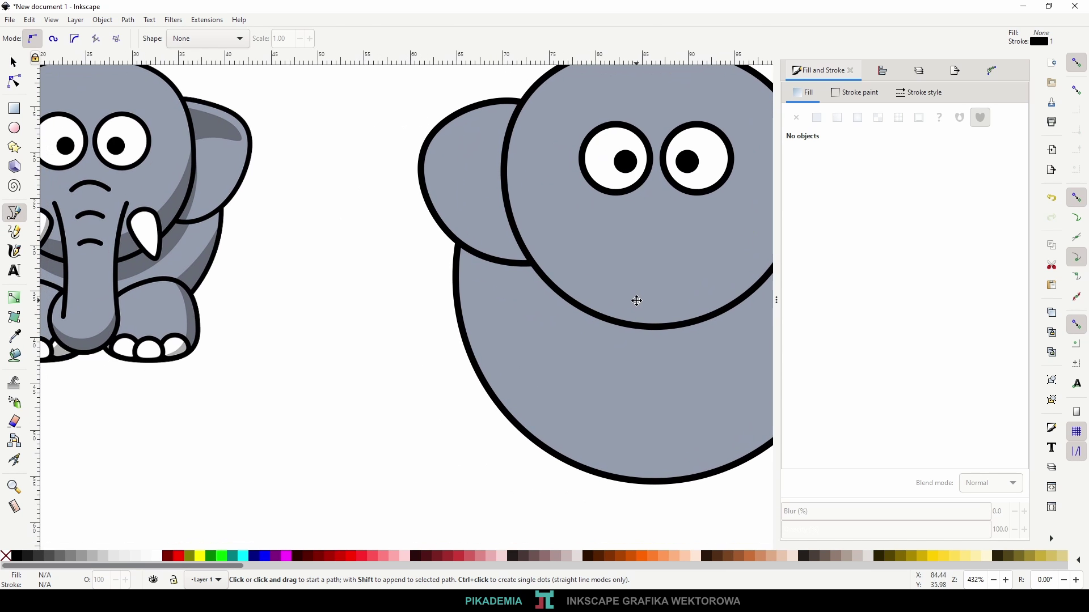
{"action": "left_click_drag", "start_coordinate": [637, 301], "coordinate": [702, 292]}
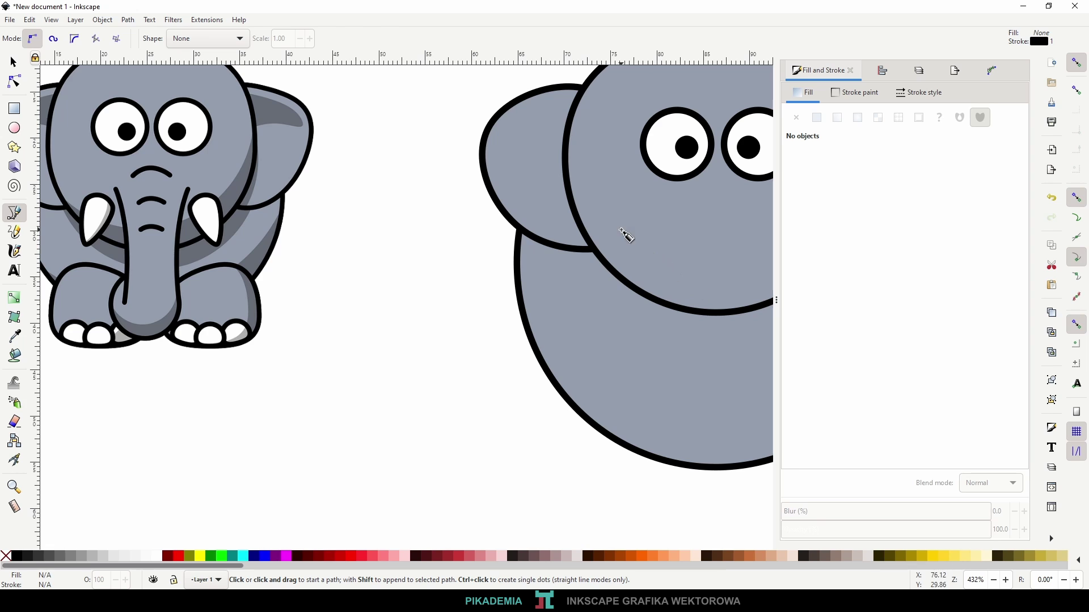
{"action": "left_click", "coordinate": [641, 235]}
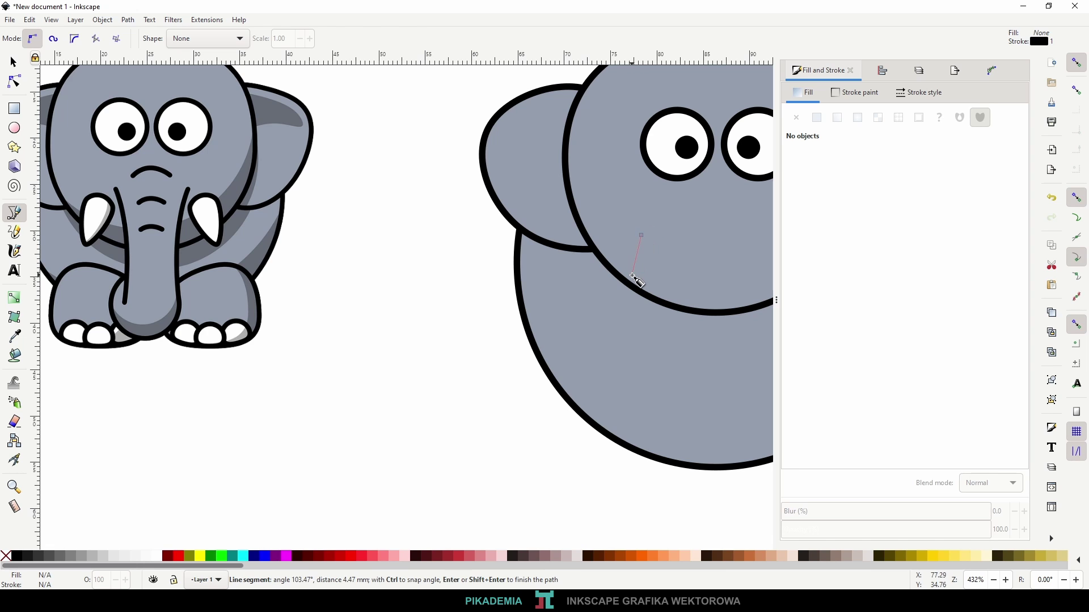
{"action": "mouse_move", "coordinate": [629, 279]}
{"action": "left_mouse_down"}
{"action": "mouse_move", "coordinate": [659, 348]}
{"action": "mouse_move", "coordinate": [658, 339]}
{"action": "left_mouse_up"}
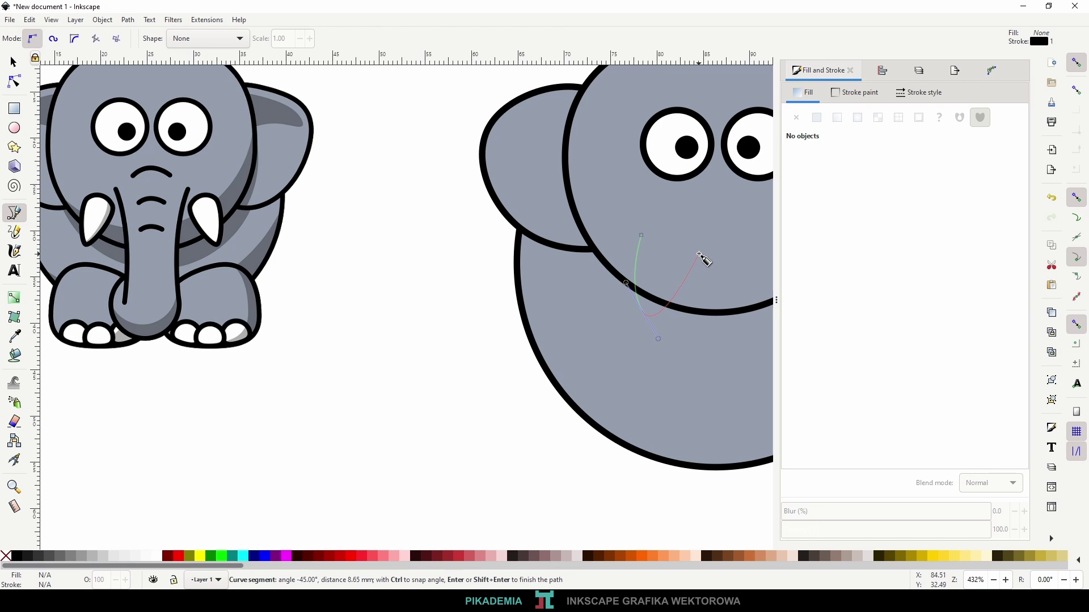
{"action": "mouse_move", "coordinate": [700, 255]}
{"action": "left_mouse_down"}
{"action": "mouse_move", "coordinate": [689, 233]}
{"action": "mouse_move", "coordinate": [636, 241]}
{"action": "left_mouse_up"}
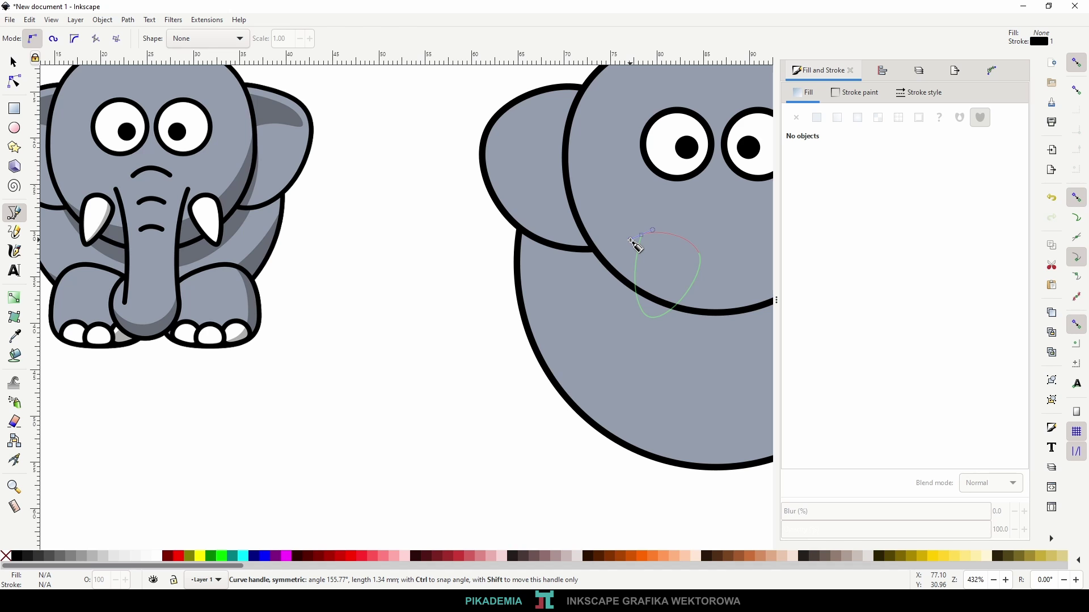
{"action": "left_click_drag", "start_coordinate": [631, 243], "coordinate": [632, 244]}
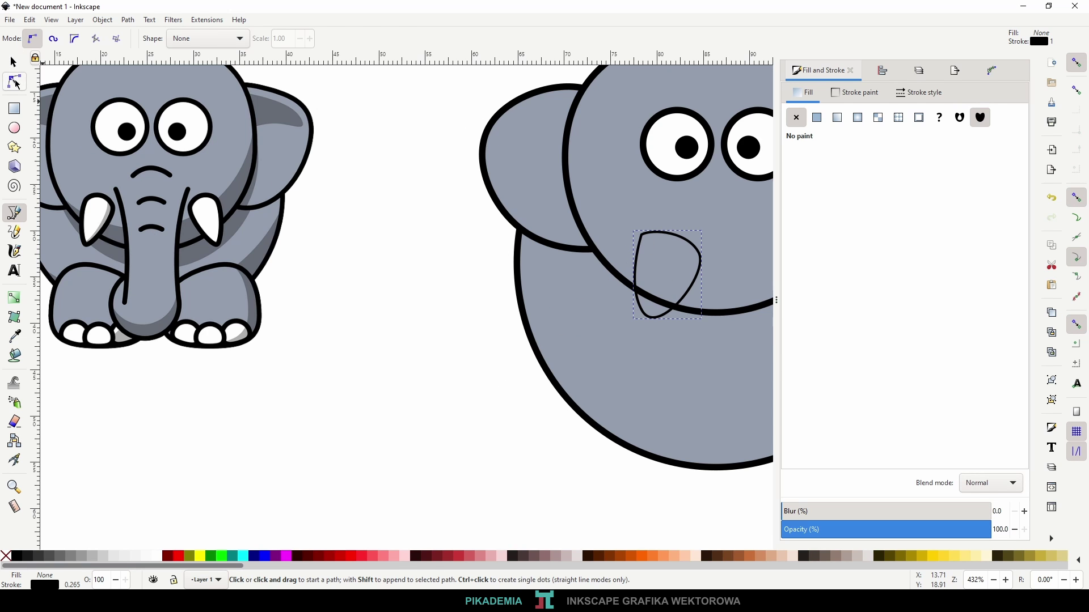
- Make the outline's top node symmetric and move it up and right
{"action": "left_click", "coordinate": [16, 82]}
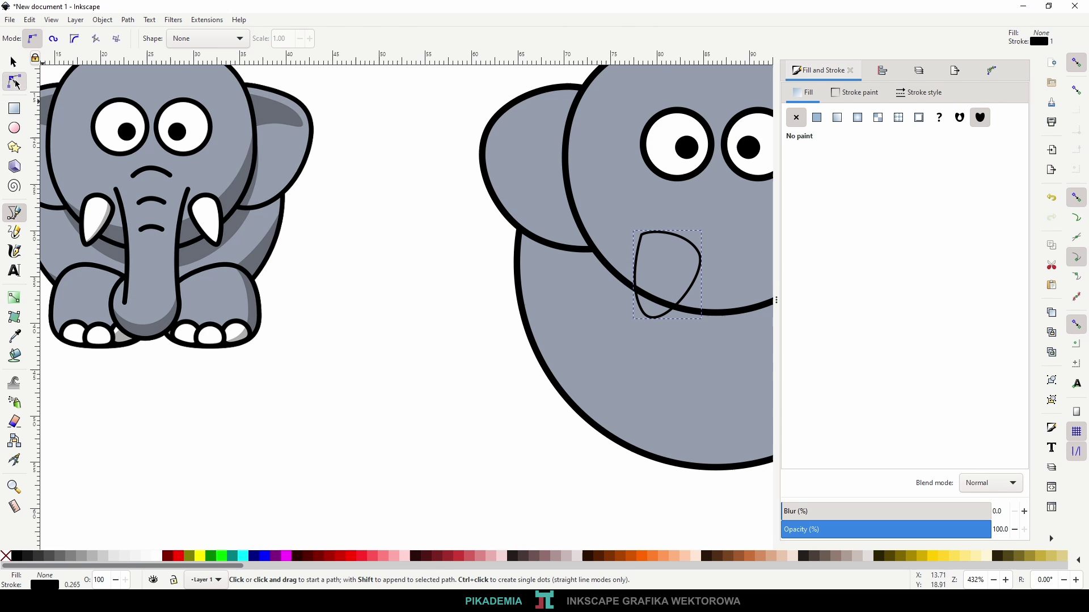
{"action": "left_click", "coordinate": [642, 236]}
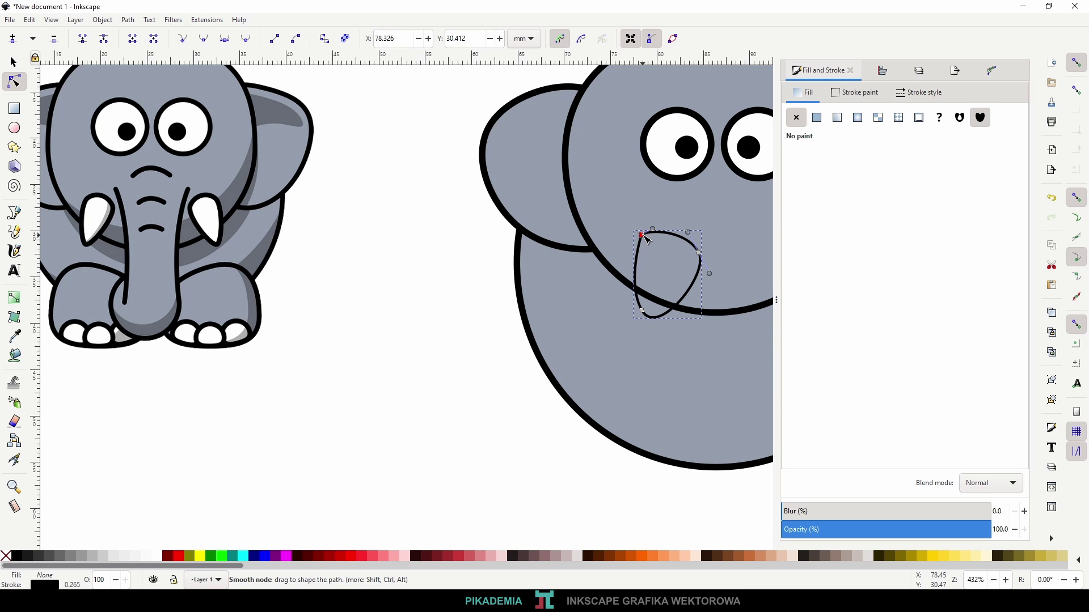
{"action": "scroll", "coordinate": [645, 237], "scroll_direction": "up", "scroll_amount": 1}
{"action": "scroll", "coordinate": [667, 268], "scroll_direction": "up", "scroll_amount": 2}
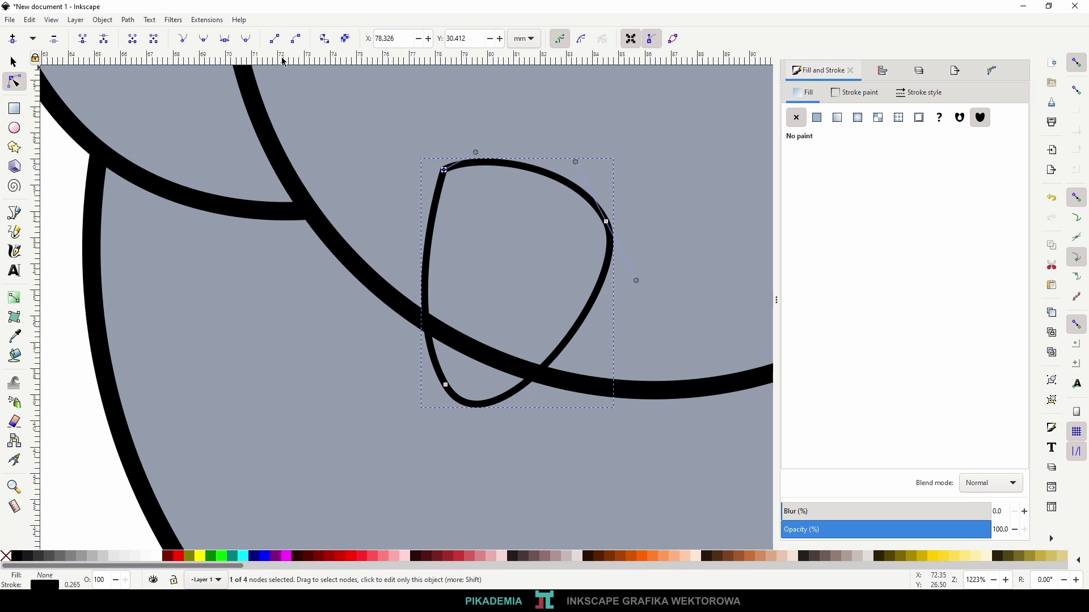
{"action": "left_click", "coordinate": [225, 41]}
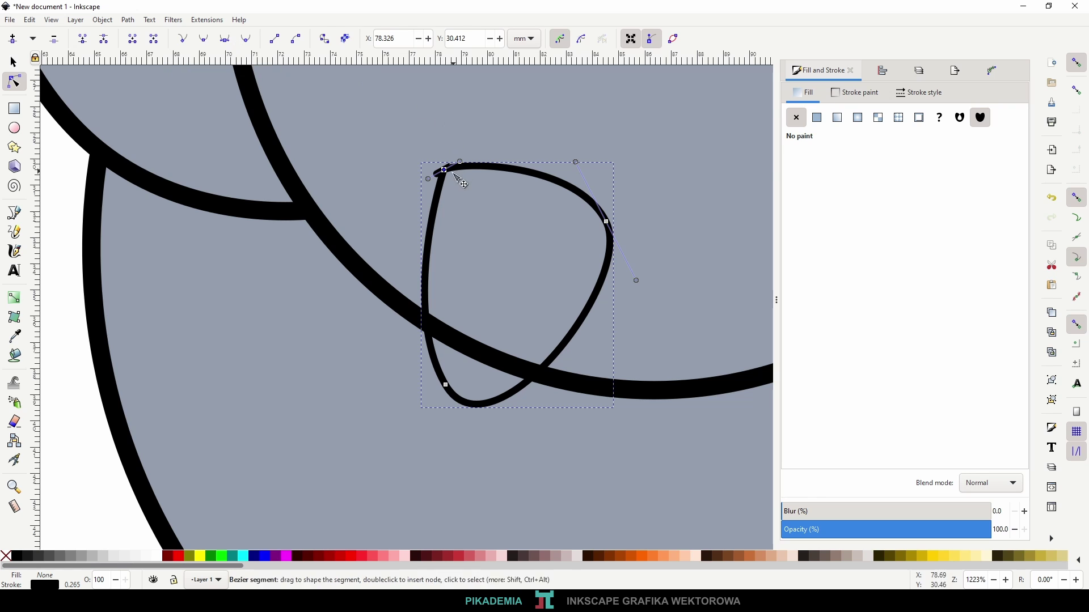
{"action": "mouse_move", "coordinate": [444, 170]}
{"action": "left_mouse_down"}
{"action": "mouse_move", "coordinate": [481, 149]}
{"action": "mouse_move", "coordinate": [478, 141]}
{"action": "left_mouse_up"}
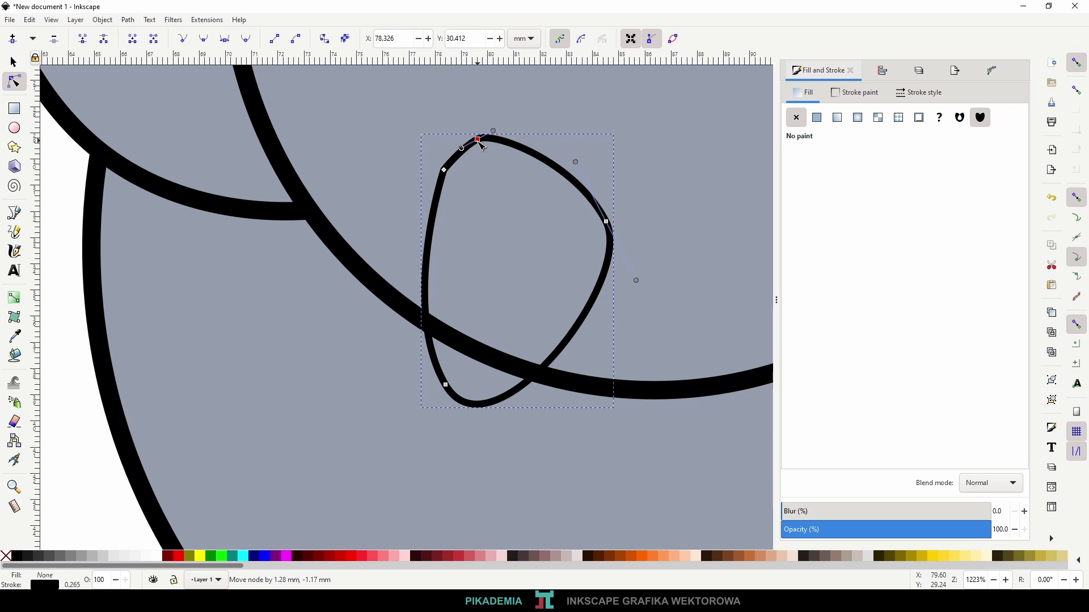
- Delete the left node and pull the bottom node down into a pointed tusk tip
{"action": "left_click", "coordinate": [445, 170]}
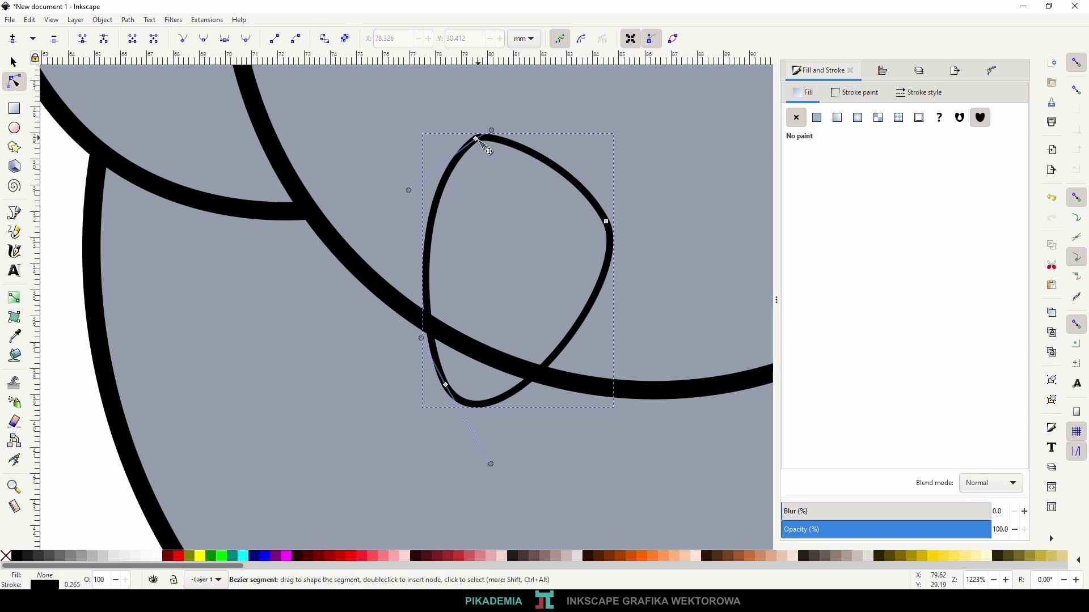
{"action": "key", "text": "Delete"}
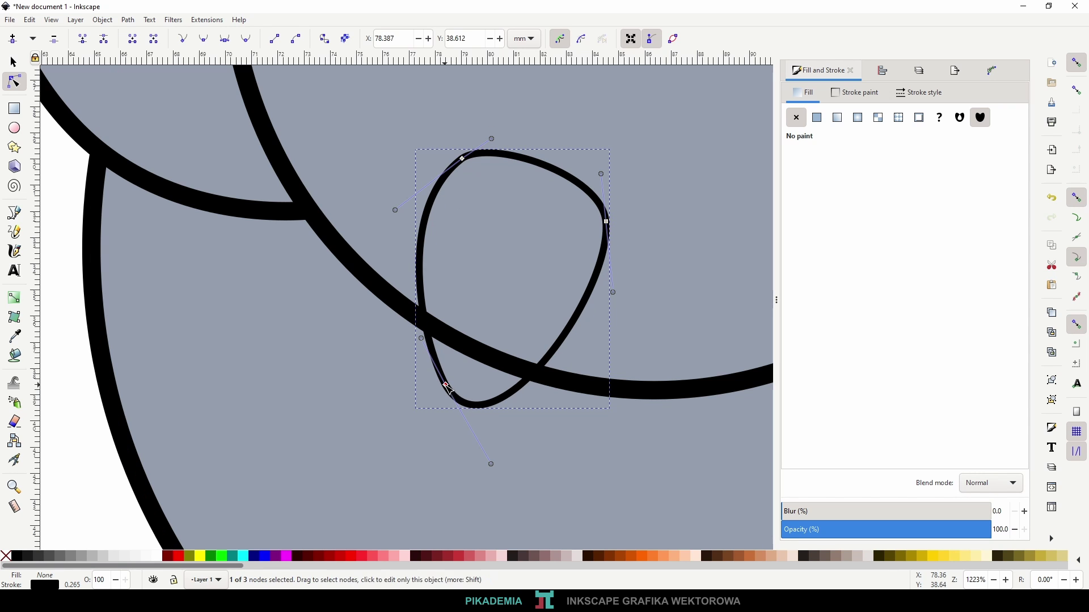
{"action": "left_click_drag", "start_coordinate": [445, 385], "coordinate": [454, 411]}
{"action": "left_click_drag", "start_coordinate": [498, 481], "coordinate": [530, 394]}
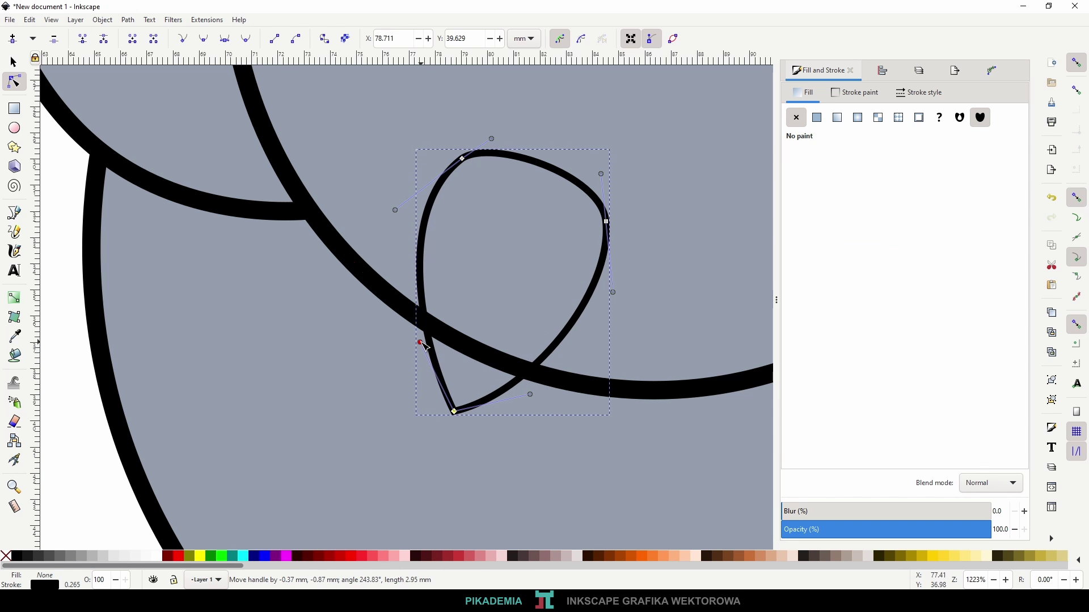
{"action": "left_click", "coordinate": [540, 289]}
{"action": "scroll", "coordinate": [539, 291], "scroll_direction": "down", "scroll_amount": 2}
{"action": "scroll", "coordinate": [540, 291], "scroll_direction": "down", "scroll_amount": 1}
- Give the tusk a flat white fill
{"action": "scroll", "coordinate": [544, 278], "scroll_direction": "down", "scroll_amount": 2}
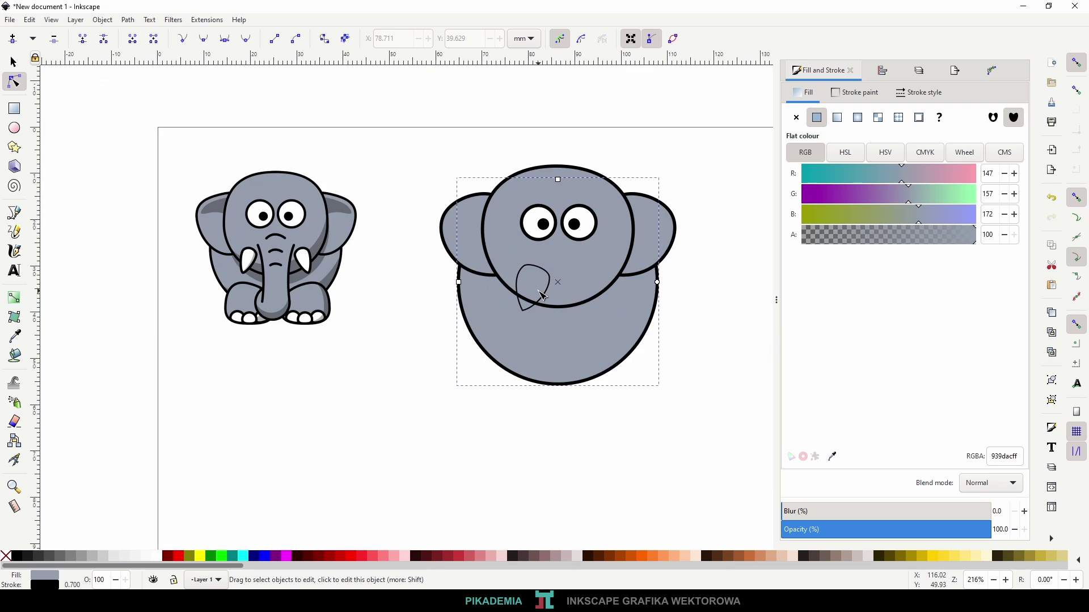
{"action": "scroll", "coordinate": [562, 280], "scroll_direction": "up", "scroll_amount": 1}
{"action": "scroll", "coordinate": [542, 284], "scroll_direction": "up", "scroll_amount": 1}
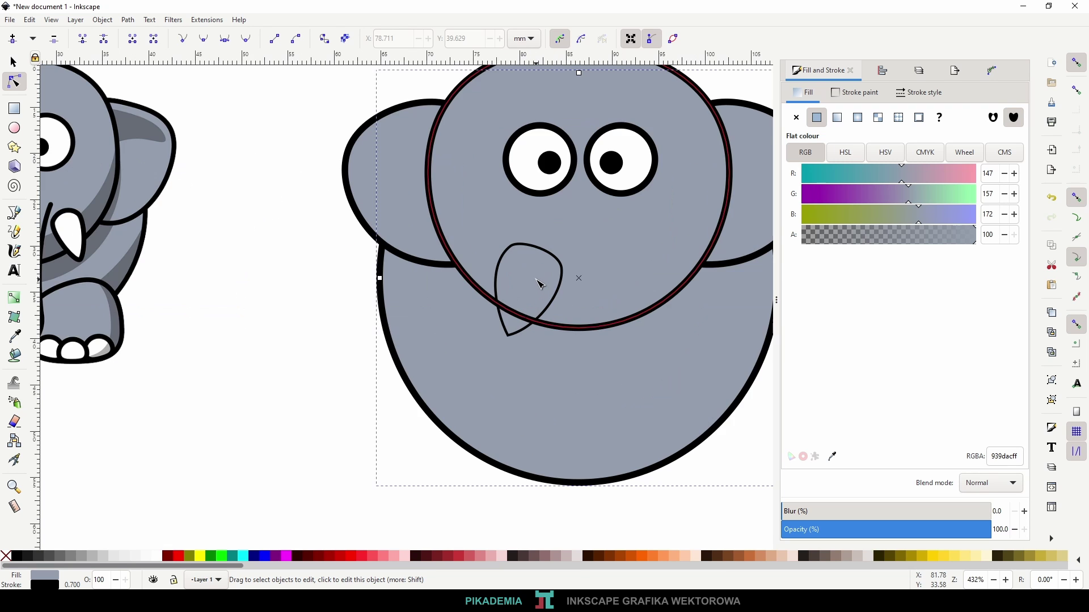
{"action": "scroll", "coordinate": [541, 283], "scroll_direction": "down", "scroll_amount": 1}
{"action": "left_click", "coordinate": [14, 62]}
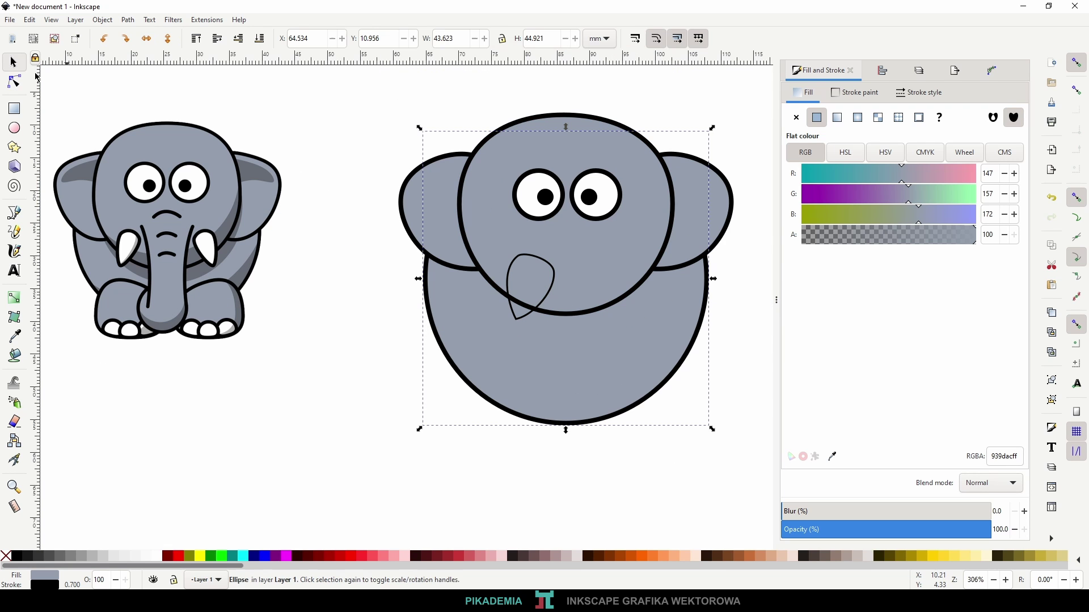
{"action": "left_click", "coordinate": [549, 282]}
{"action": "left_click", "coordinate": [556, 278]}
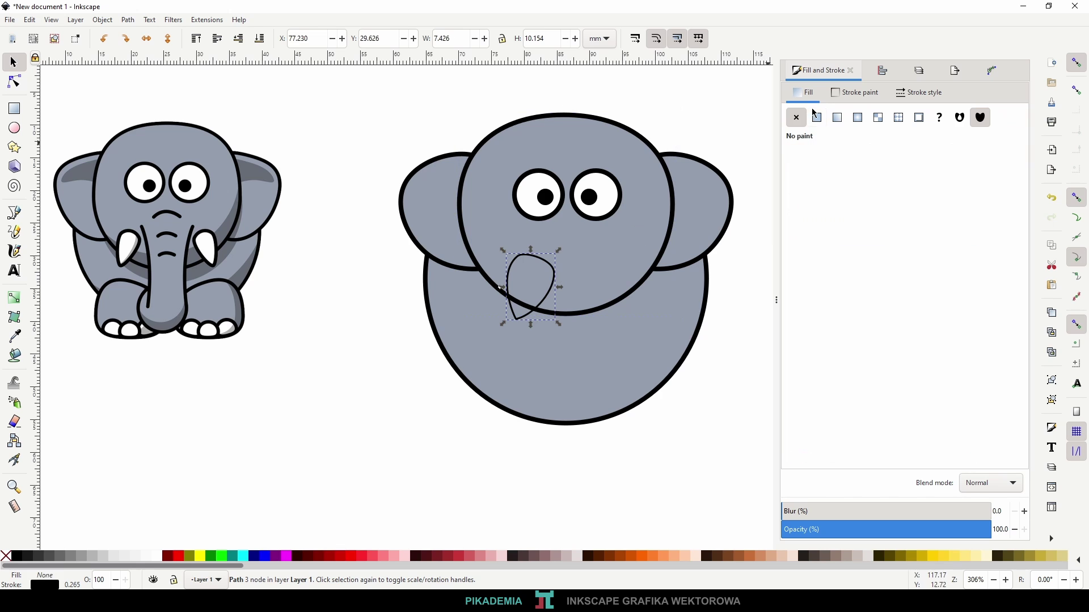
{"action": "left_click", "coordinate": [817, 117]}
{"action": "mouse_move", "coordinate": [934, 177]}
{"action": "left_mouse_down"}
{"action": "mouse_move", "coordinate": [977, 209]}
{"action": "mouse_move", "coordinate": [977, 193]}
{"action": "mouse_move", "coordinate": [977, 215]}
{"action": "left_mouse_up"}
{"action": "key", "text": "Escape"}
- Shrink the tusk to about 80% and move it down and left under the mouth
{"action": "scroll", "coordinate": [531, 268], "scroll_direction": "up", "scroll_amount": 1}
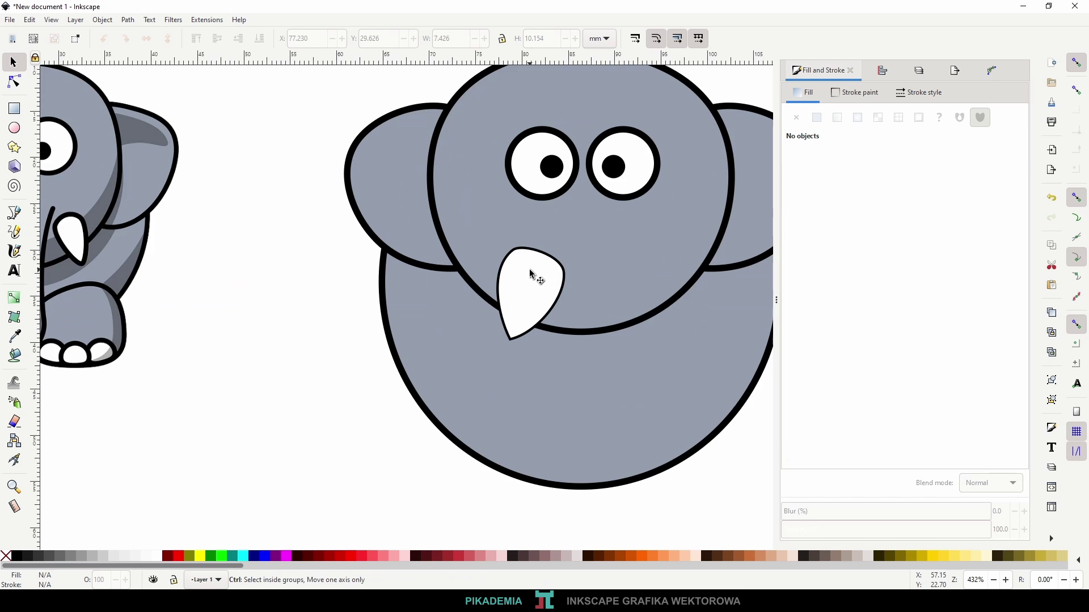
{"action": "scroll", "coordinate": [531, 269], "scroll_direction": "up", "scroll_amount": 1}
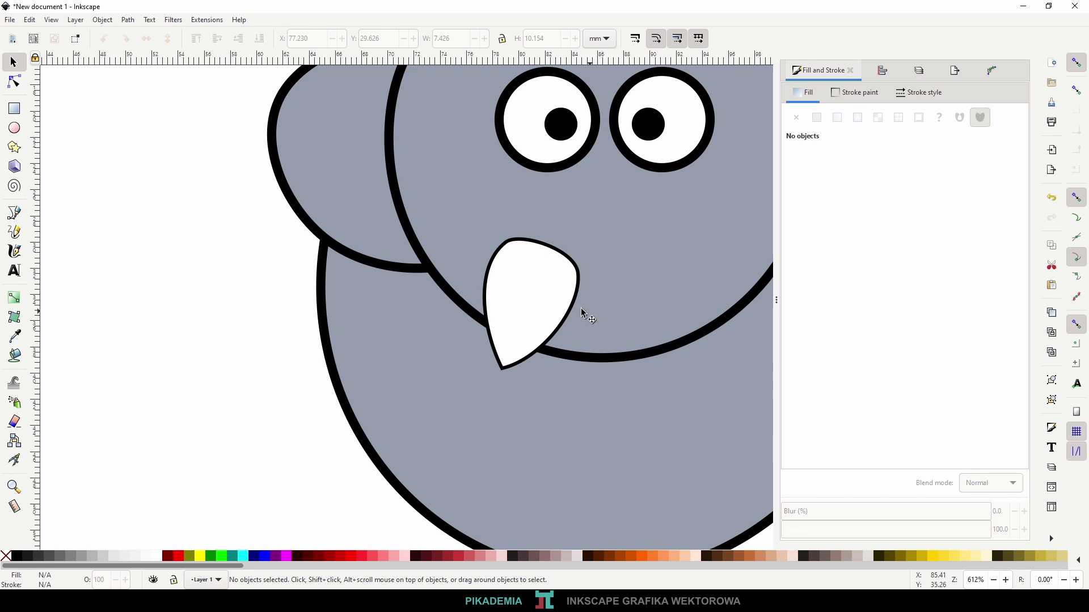
{"action": "left_click", "coordinate": [406, 280]}
{"action": "scroll", "coordinate": [406, 279], "scroll_direction": "up", "scroll_amount": 2, "text": "ctrl"}
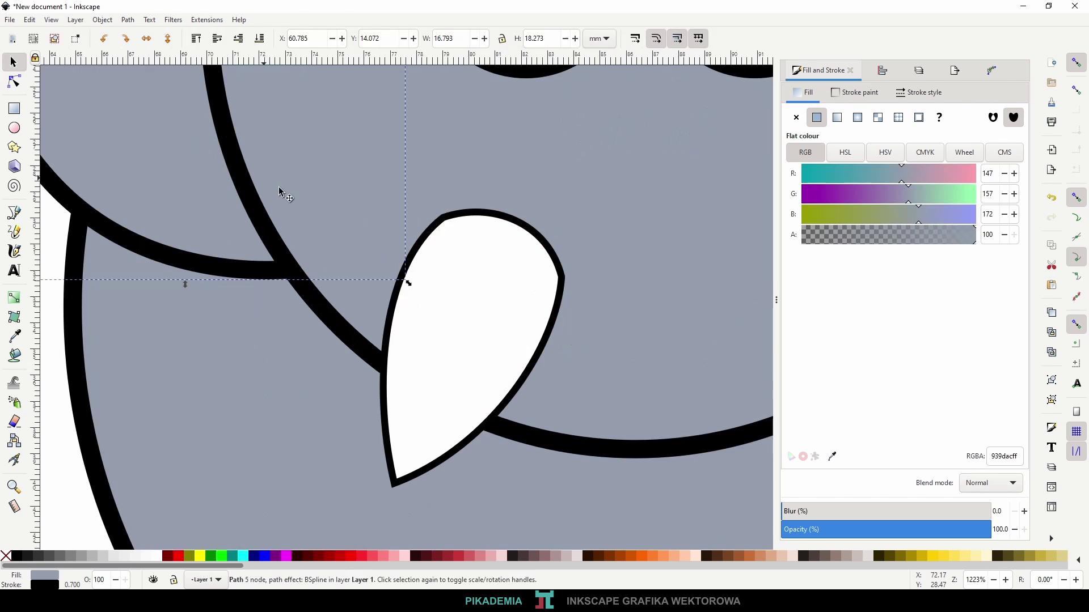
{"action": "scroll", "coordinate": [445, 328], "scroll_direction": "down", "scroll_amount": 2, "text": "ctrl"}
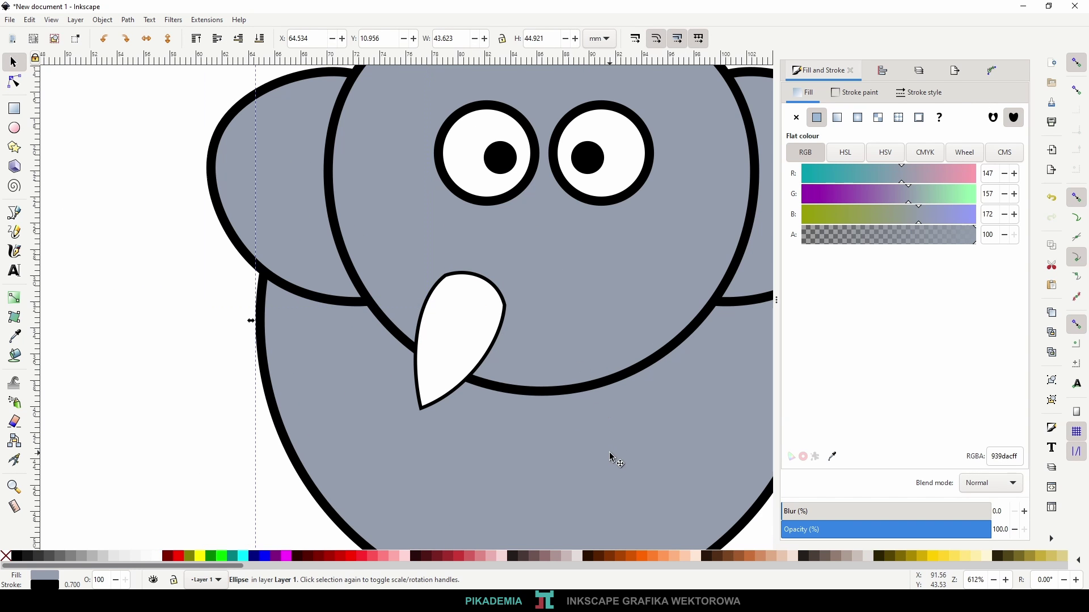
{"action": "left_click", "coordinate": [478, 332]}
{"action": "left_click_drag", "start_coordinate": [510, 414], "coordinate": [490, 396]}
{"action": "left_click_drag", "start_coordinate": [460, 341], "coordinate": [442, 384]}
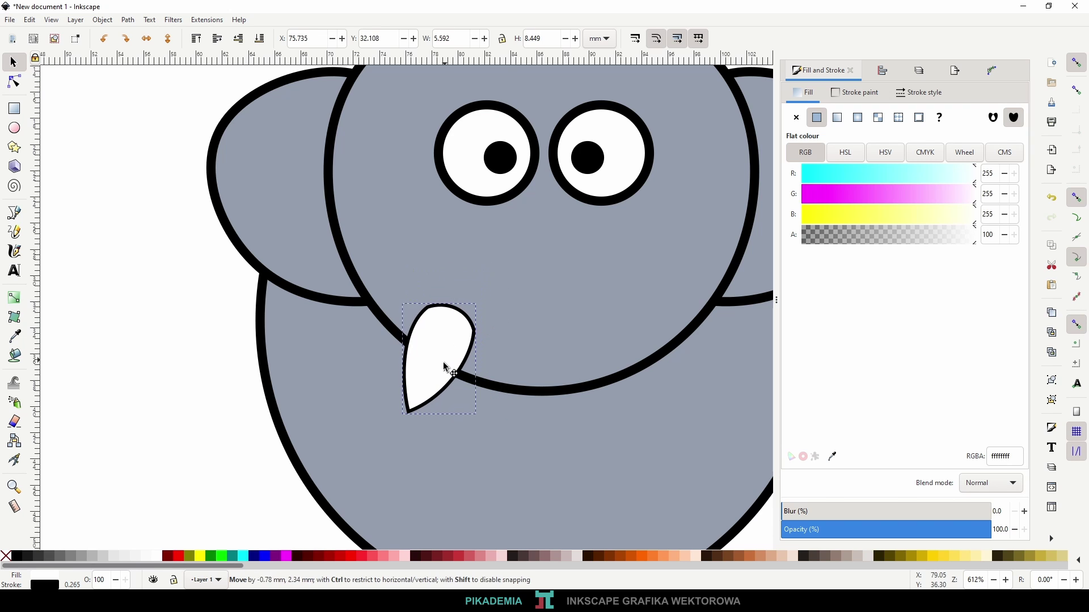
- Set the tusk's outline width to 0.7 mm
{"action": "left_click", "coordinate": [910, 93]}
{"action": "type", "text": "08"}
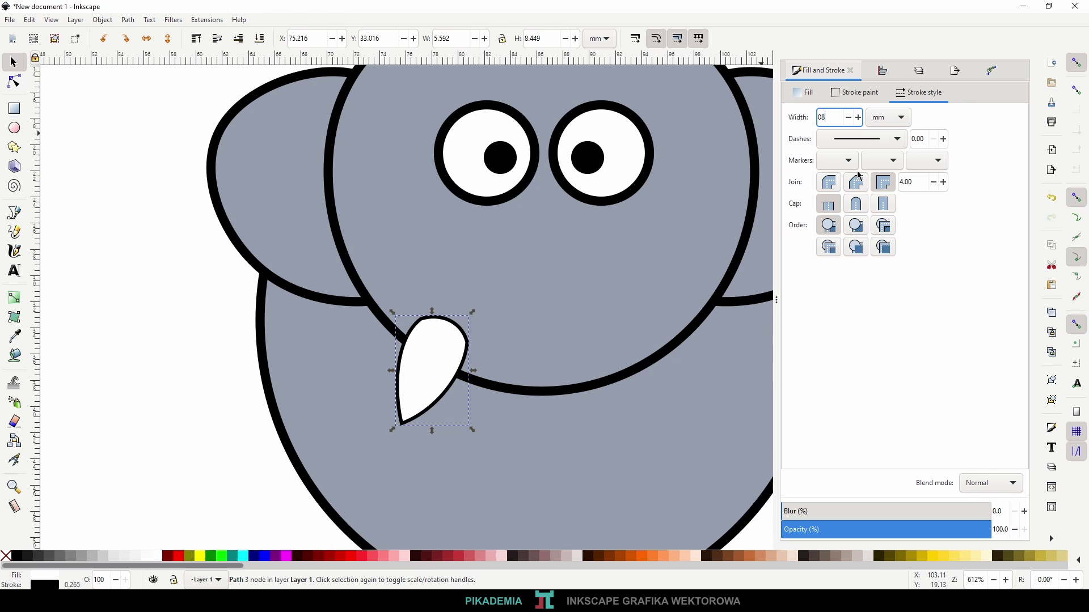
{"action": "type", "text": "7.000"}
{"action": "key", "text": "Return"}
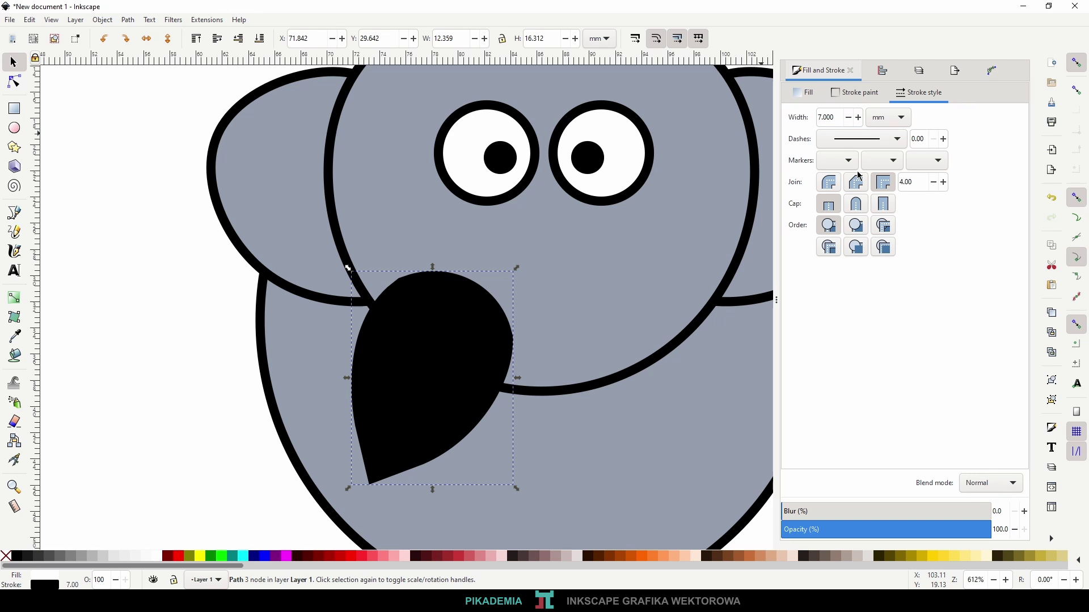
{"action": "key", "text": "ctrl+z"}
{"action": "left_click_drag", "start_coordinate": [833, 118], "coordinate": [824, 117]}
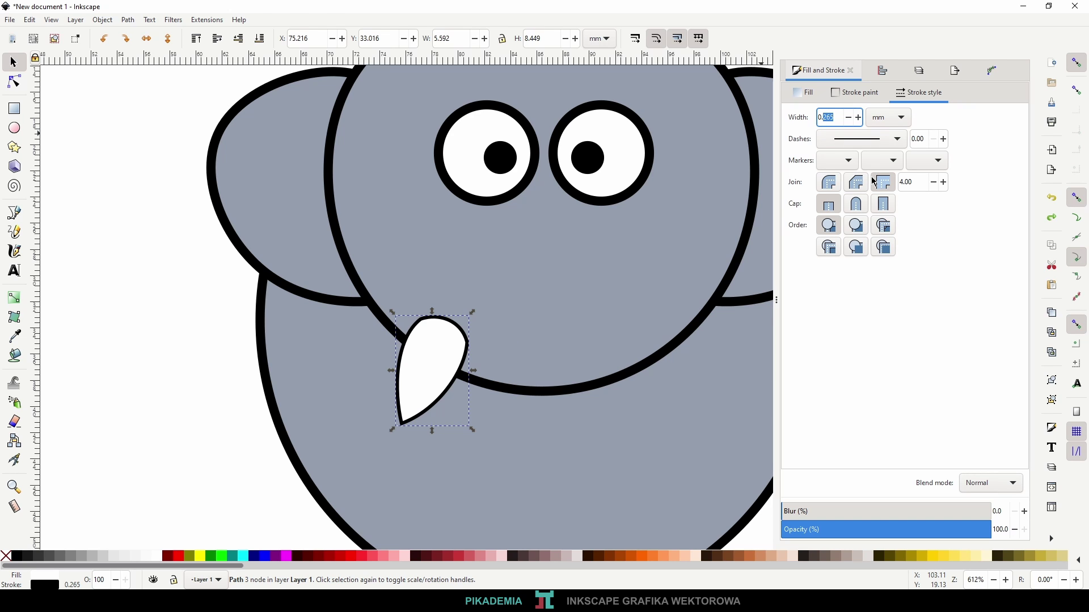
{"action": "type", "text": ".7"}
{"action": "key", "text": "Return"}
{"action": "scroll", "coordinate": [505, 334], "scroll_direction": "down", "scroll_amount": 2}
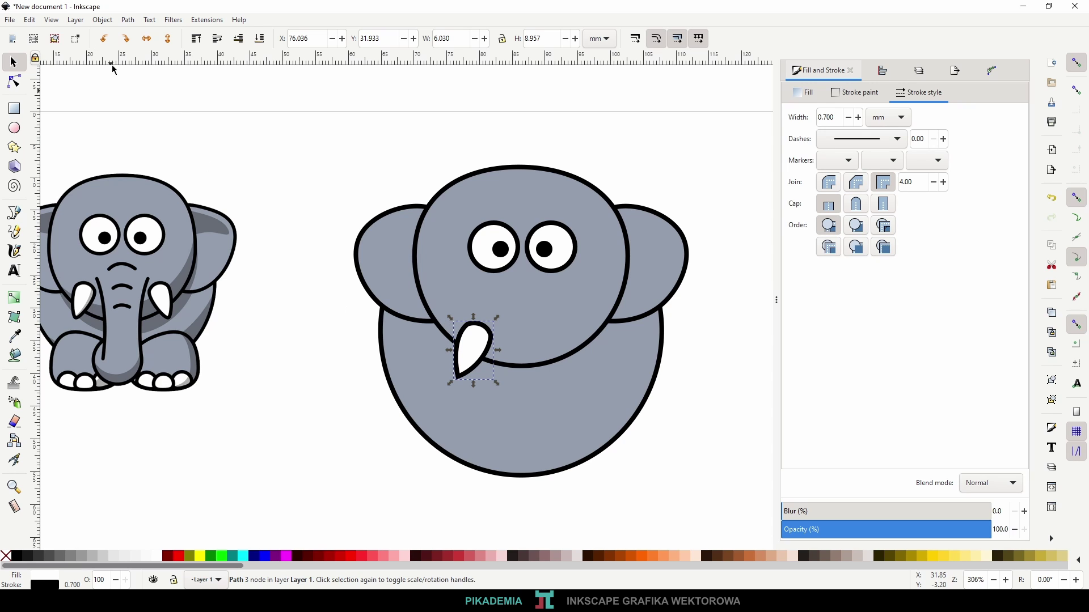
- Duplicate the tusk, flip it horizontally, and place the copy on the right side
{"action": "key", "text": "ctrl+d"}
{"action": "left_click", "coordinate": [150, 42]}
{"action": "left_click_drag", "start_coordinate": [487, 351], "coordinate": [582, 352]}
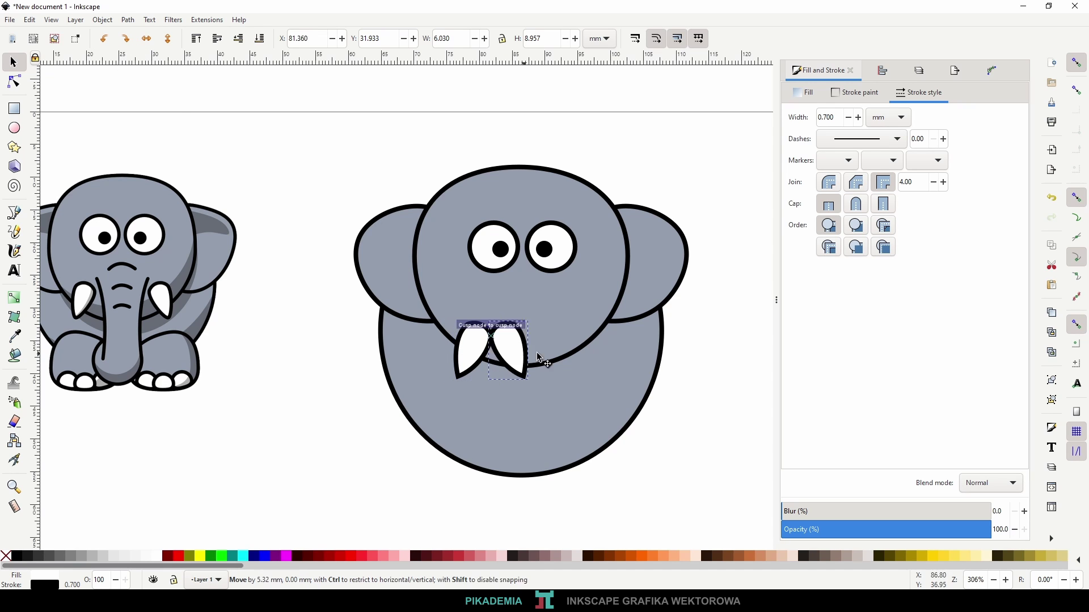
{"action": "left_click", "coordinate": [684, 369]}
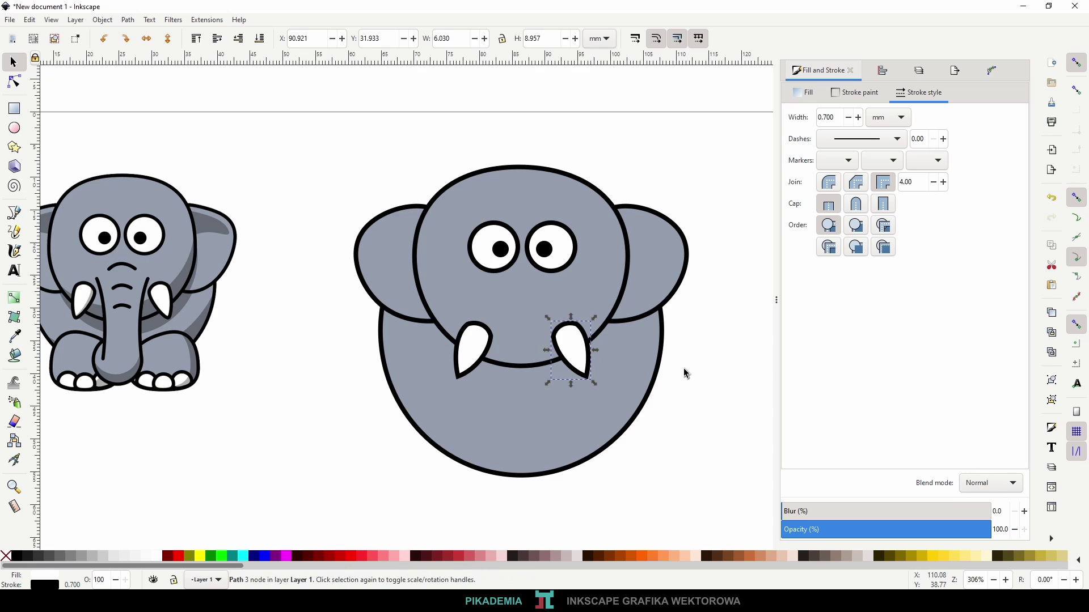
{"action": "scroll", "coordinate": [653, 363], "scroll_direction": "down", "scroll_amount": 2}
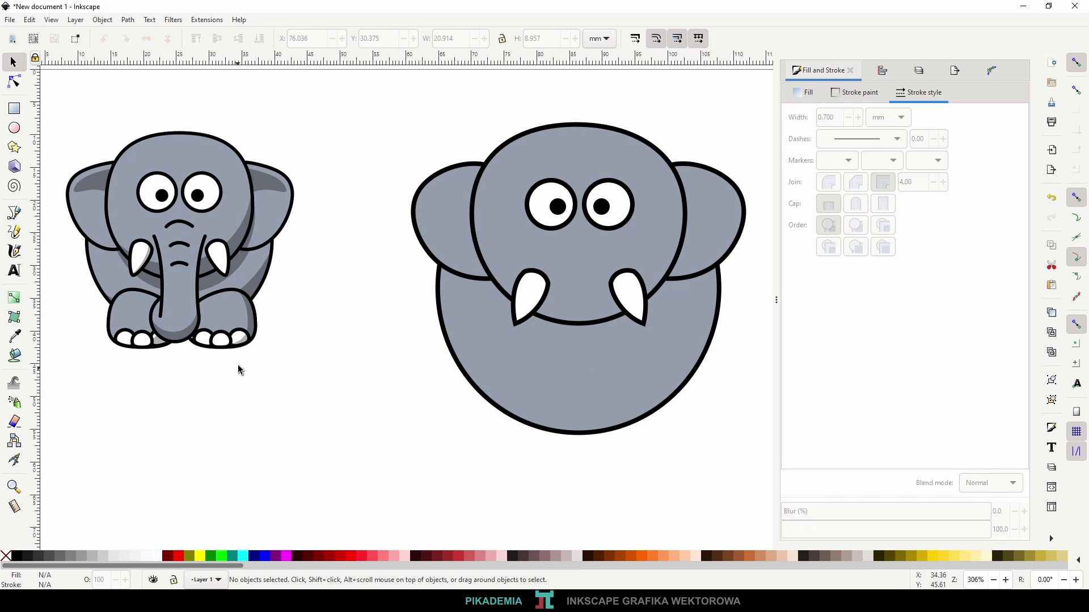
{"action": "left_click", "coordinate": [21, 217]}
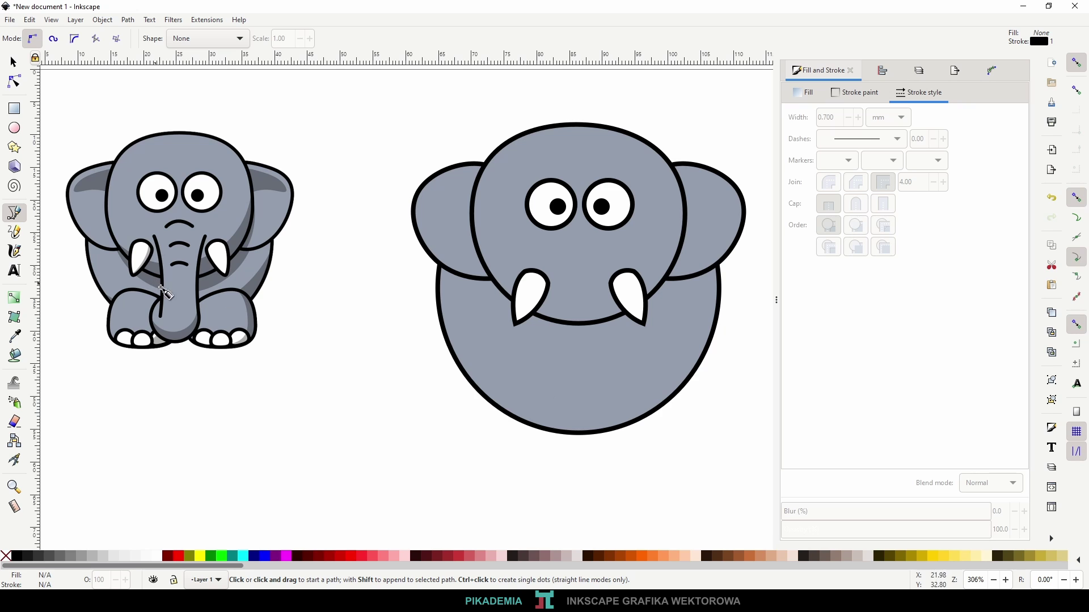
- Draw a closed four-node Bezier curve over the lower-left edge of the body
{"action": "left_click", "coordinate": [557, 388]}
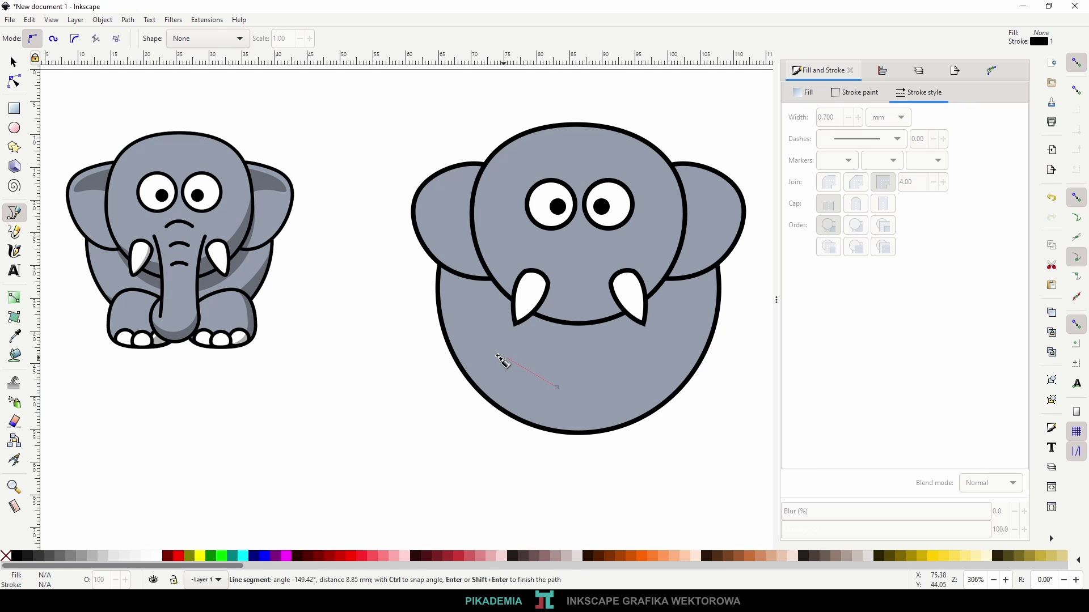
{"action": "left_click_drag", "start_coordinate": [494, 356], "coordinate": [478, 362]}
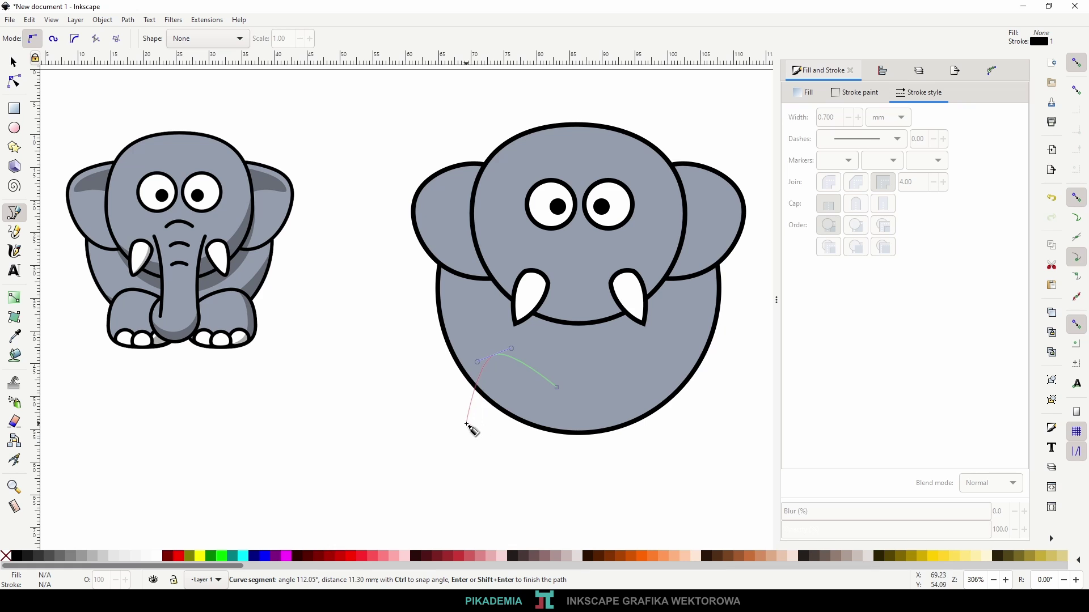
{"action": "left_click_drag", "start_coordinate": [467, 425], "coordinate": [478, 439]}
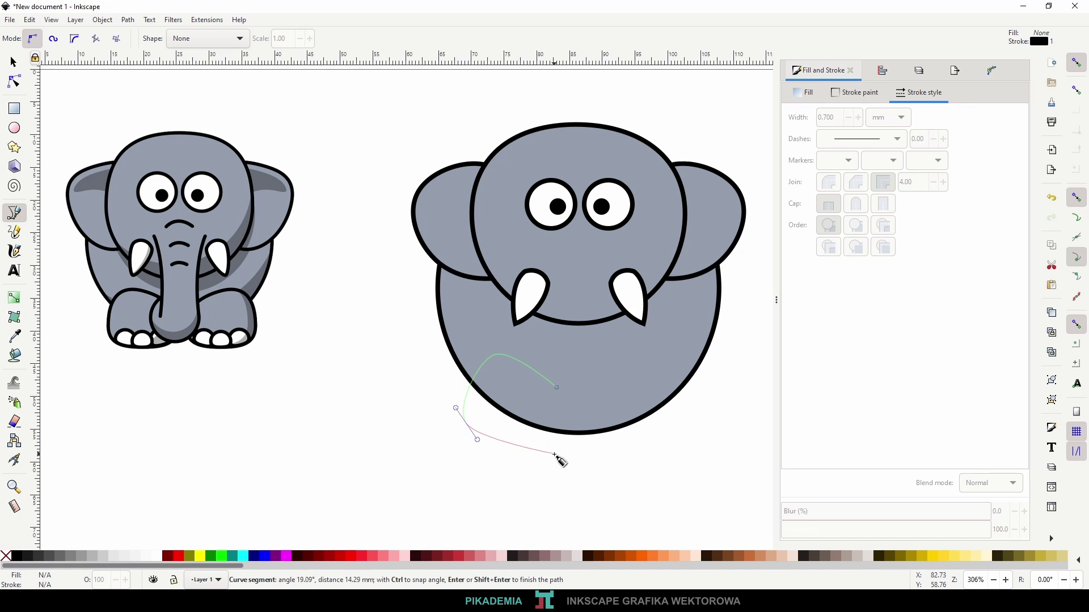
{"action": "left_click_drag", "start_coordinate": [557, 452], "coordinate": [583, 442]}
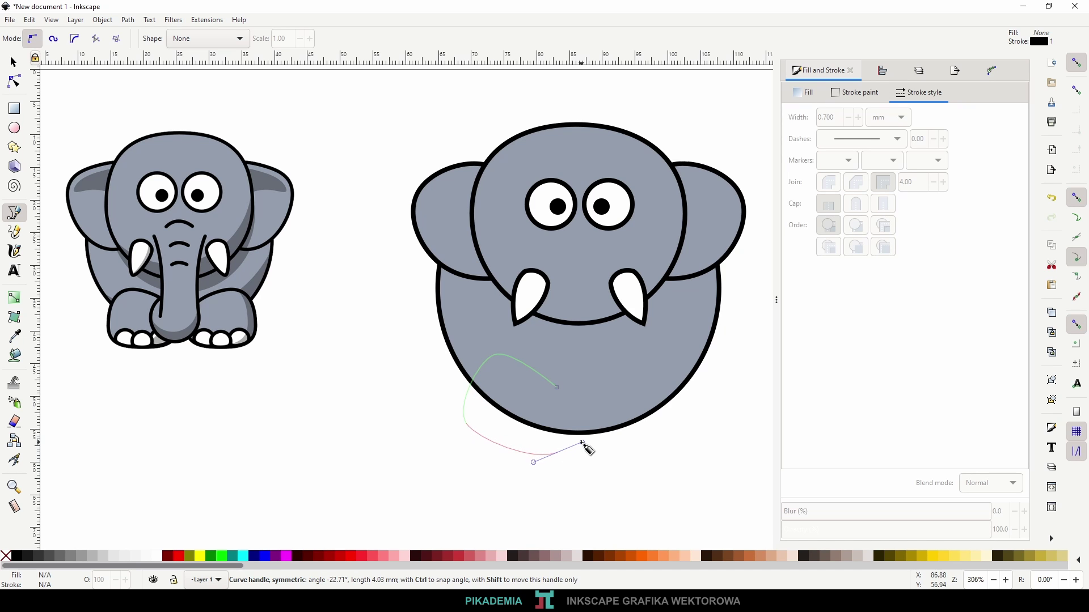
{"action": "left_click", "coordinate": [557, 388]}
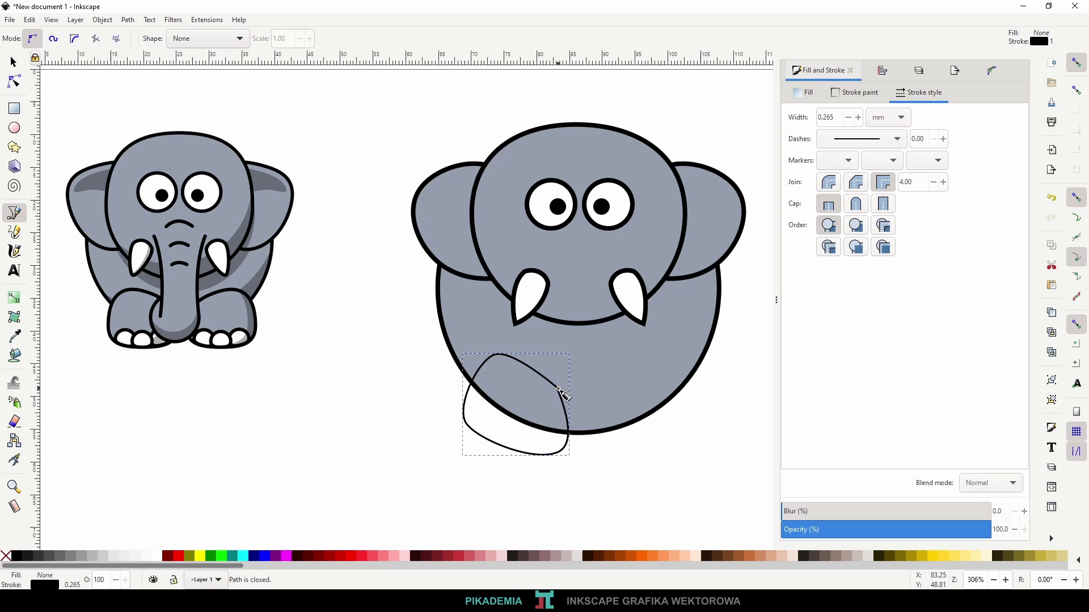
{"action": "left_click", "coordinate": [12, 86]}
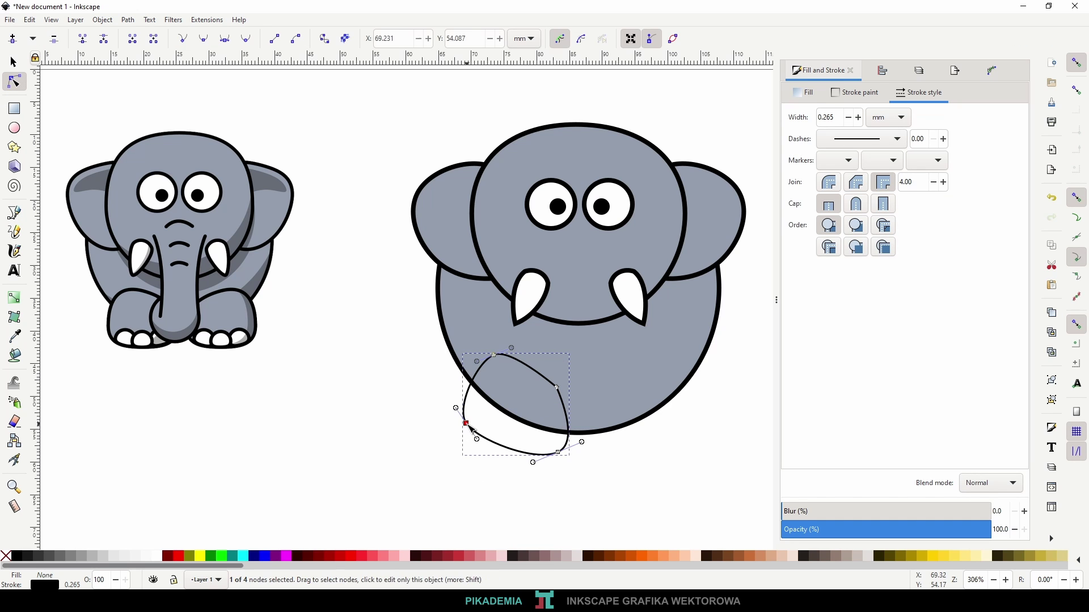
- Round the curve into a leg by moving its nodes and making the right node symmetric
{"action": "left_click_drag", "start_coordinate": [467, 423], "coordinate": [466, 443]}
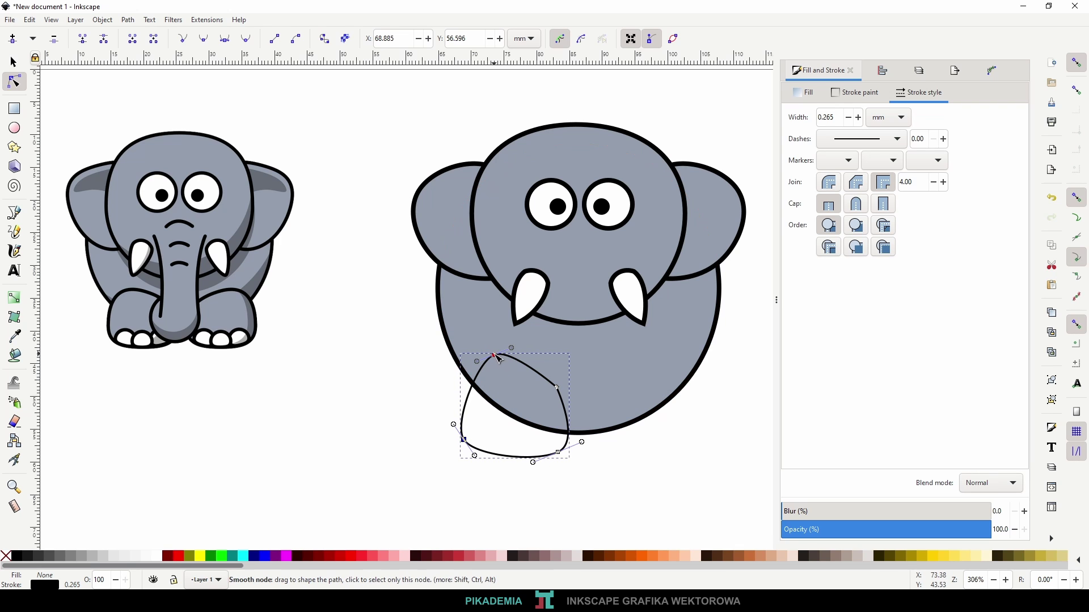
{"action": "left_click_drag", "start_coordinate": [496, 359], "coordinate": [487, 357]}
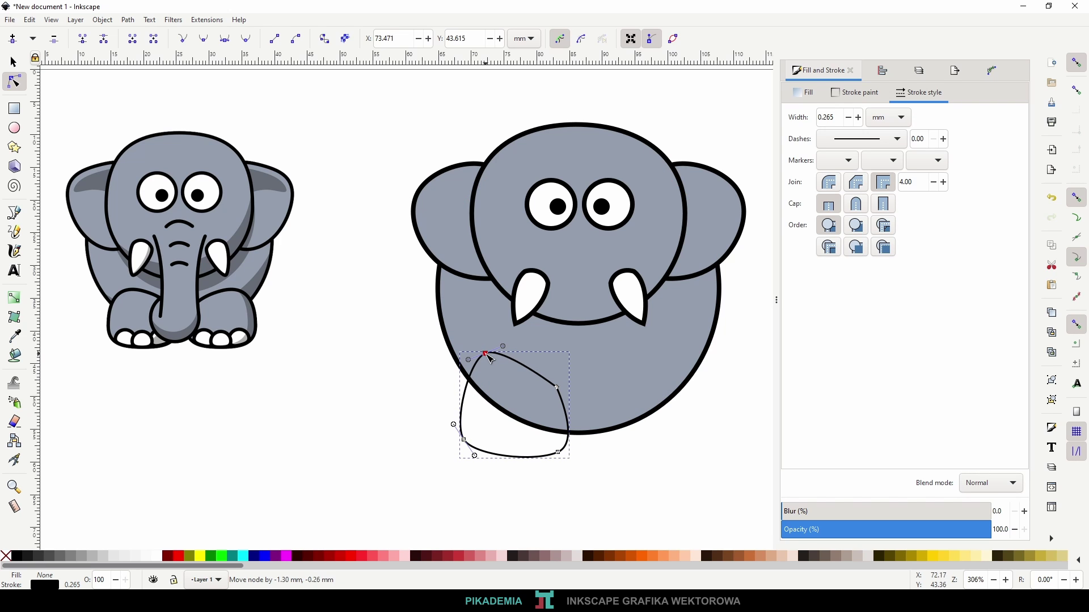
{"action": "left_click", "coordinate": [559, 389]}
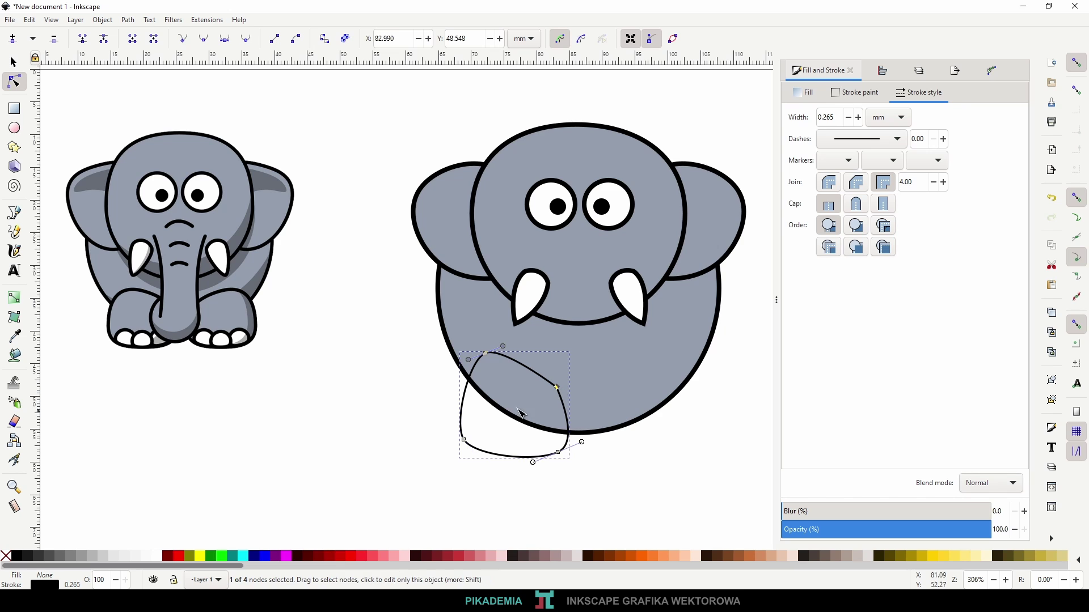
{"action": "left_click", "coordinate": [224, 39]}
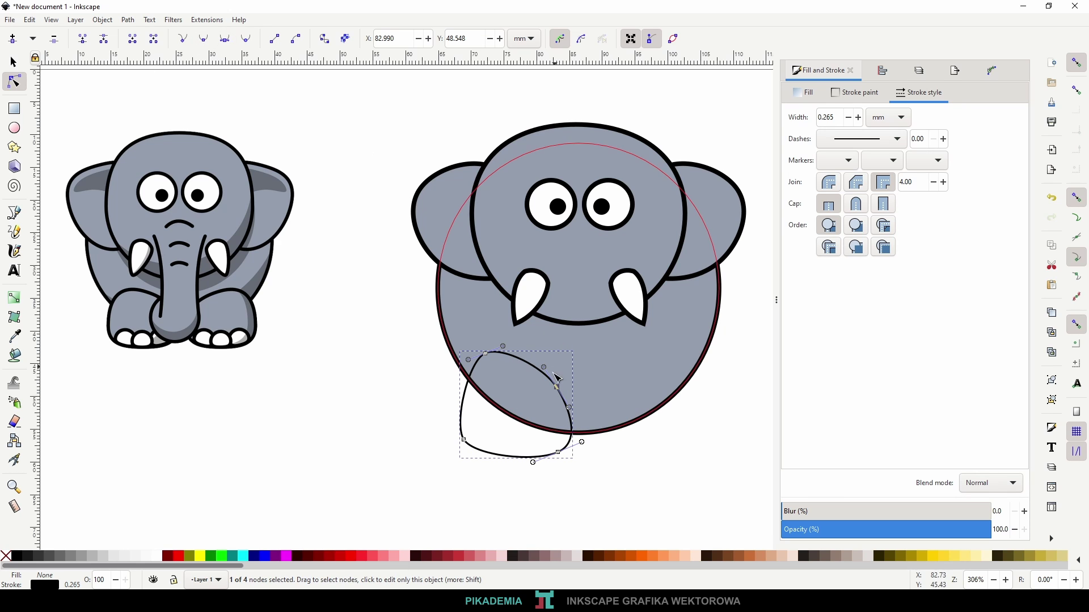
{"action": "left_click_drag", "start_coordinate": [557, 388], "coordinate": [562, 383]}
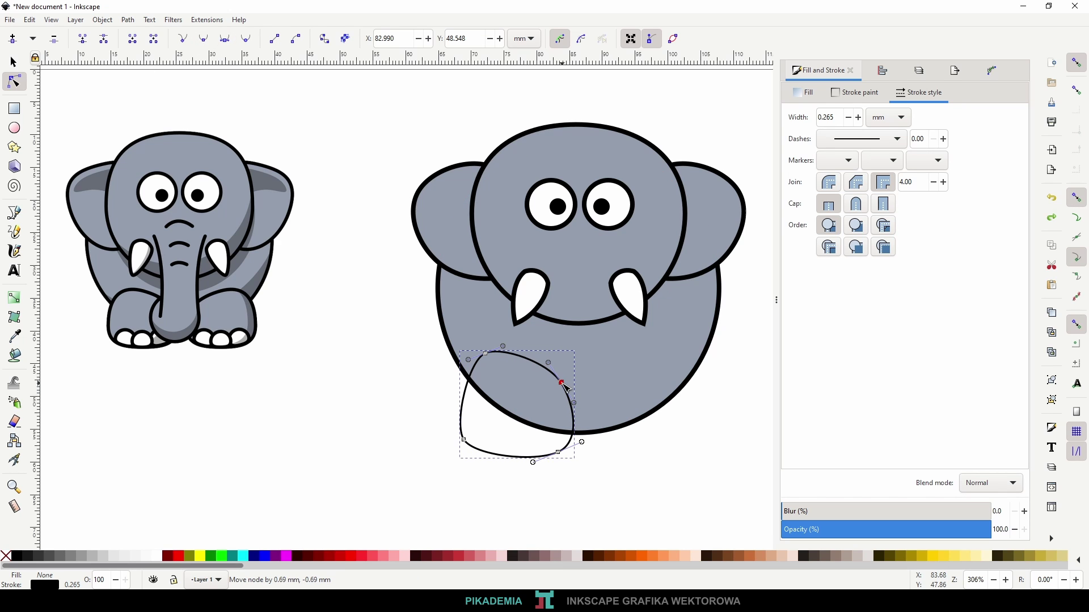
{"action": "left_click_drag", "start_coordinate": [463, 358], "coordinate": [458, 364]}
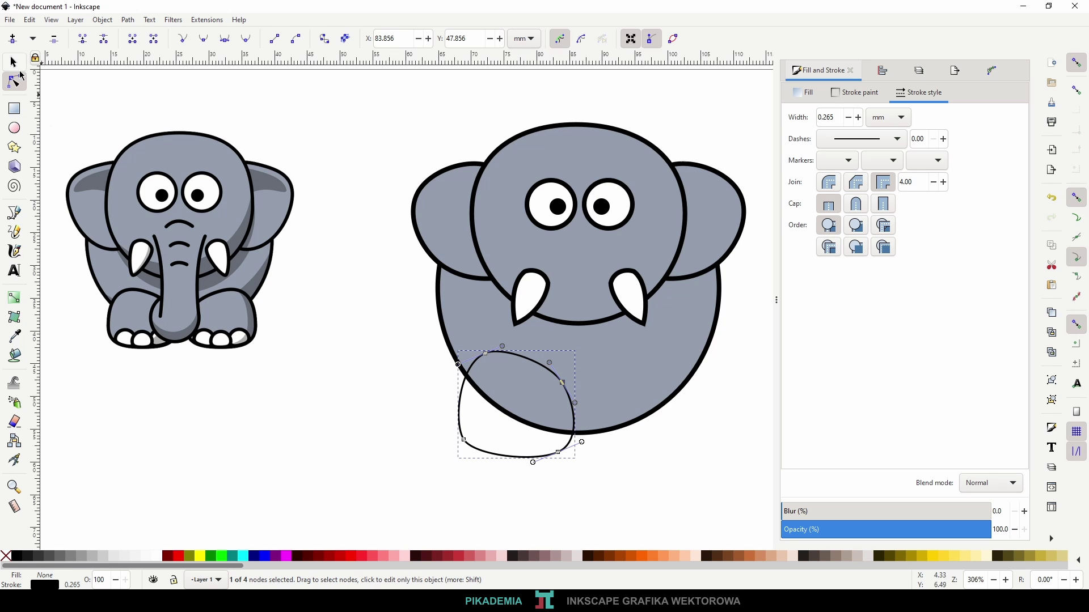
{"action": "left_click", "coordinate": [20, 72]}
- Fill the leg with the body's grey and give it a 0.7 mm outline
{"action": "left_click", "coordinate": [804, 93]}
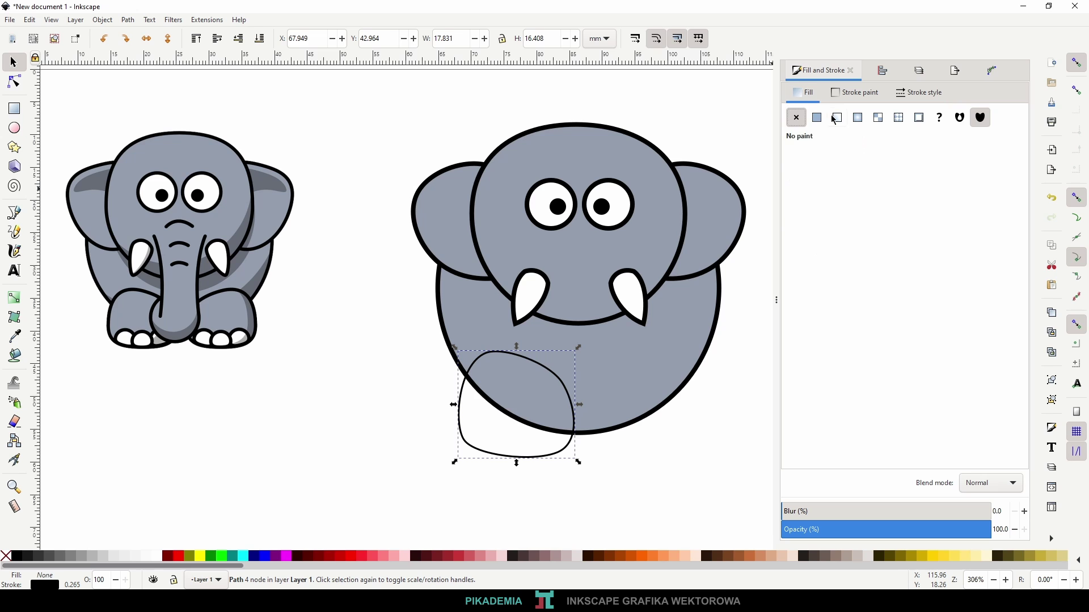
{"action": "left_click", "coordinate": [817, 117]}
{"action": "left_click", "coordinate": [833, 457]}
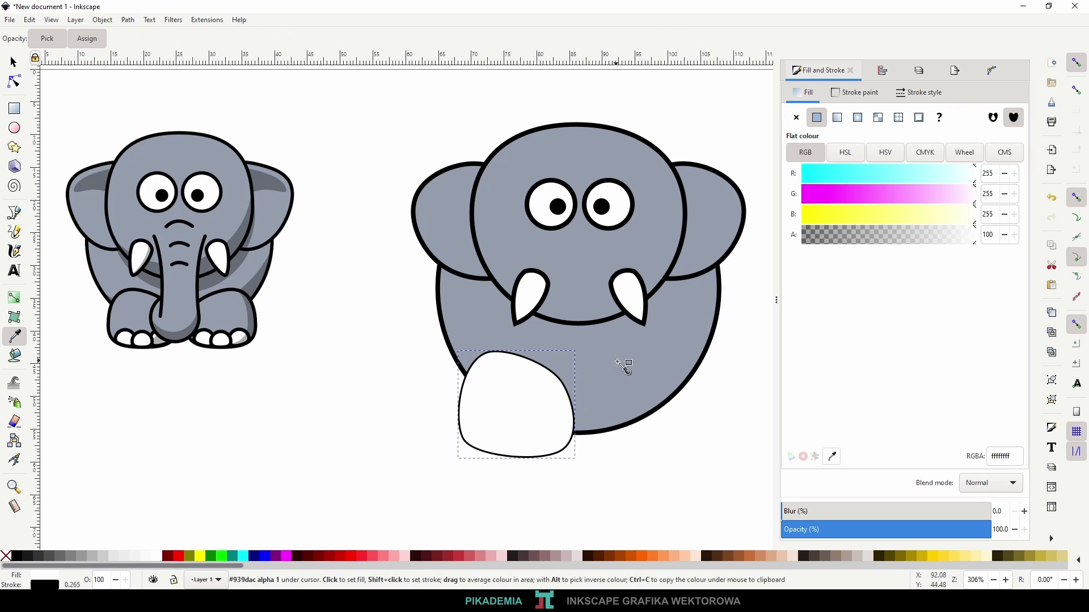
{"action": "left_click", "coordinate": [624, 369]}
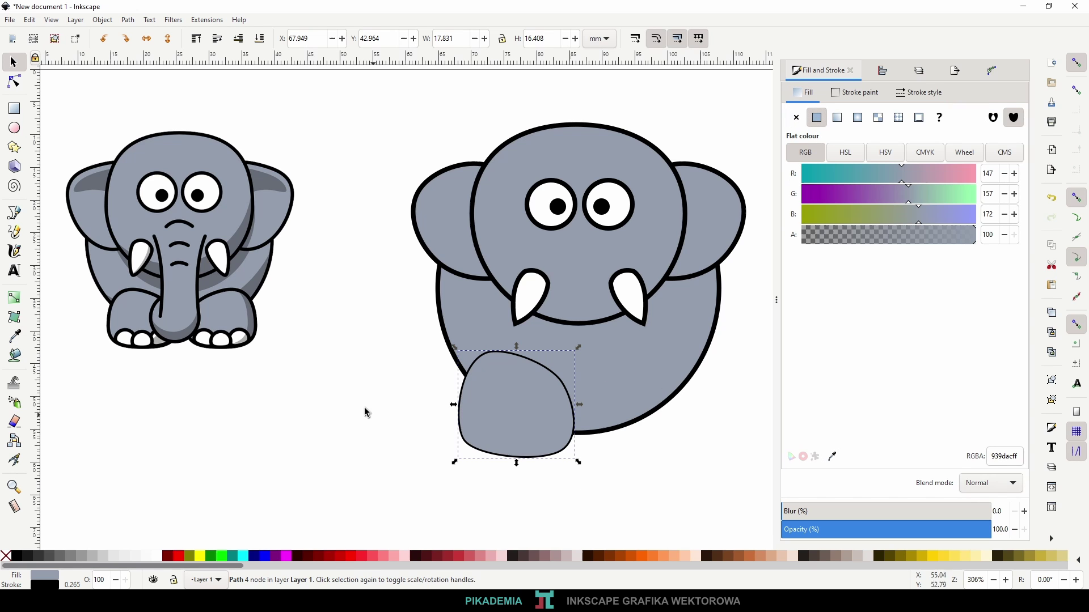
{"action": "left_click", "coordinate": [856, 92]}
{"action": "left_click", "coordinate": [919, 93]}
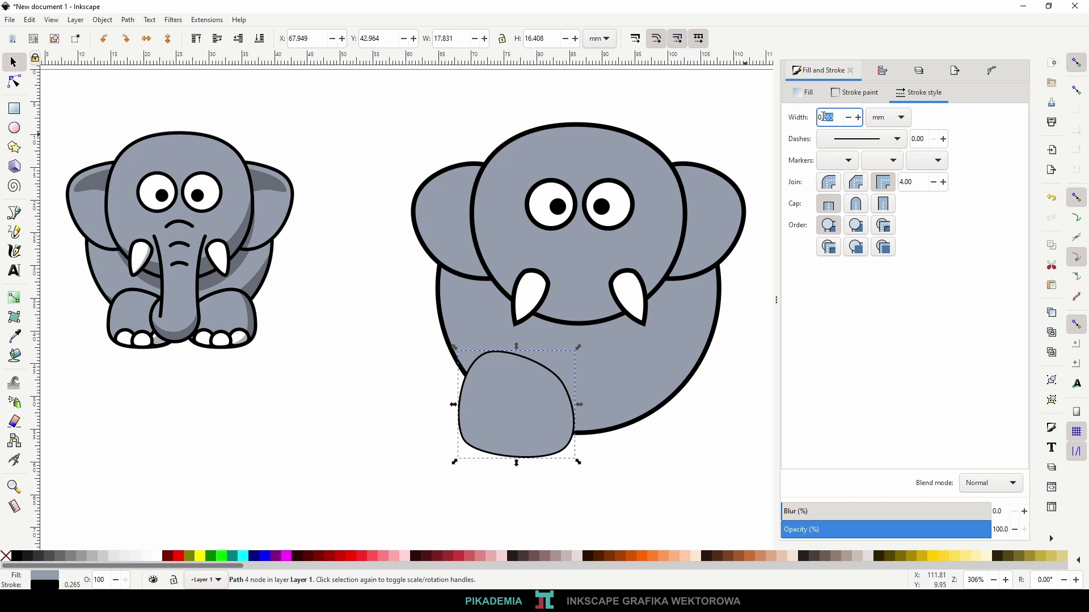
{"action": "type", "text": "0.700"}
{"action": "key", "text": "Return"}
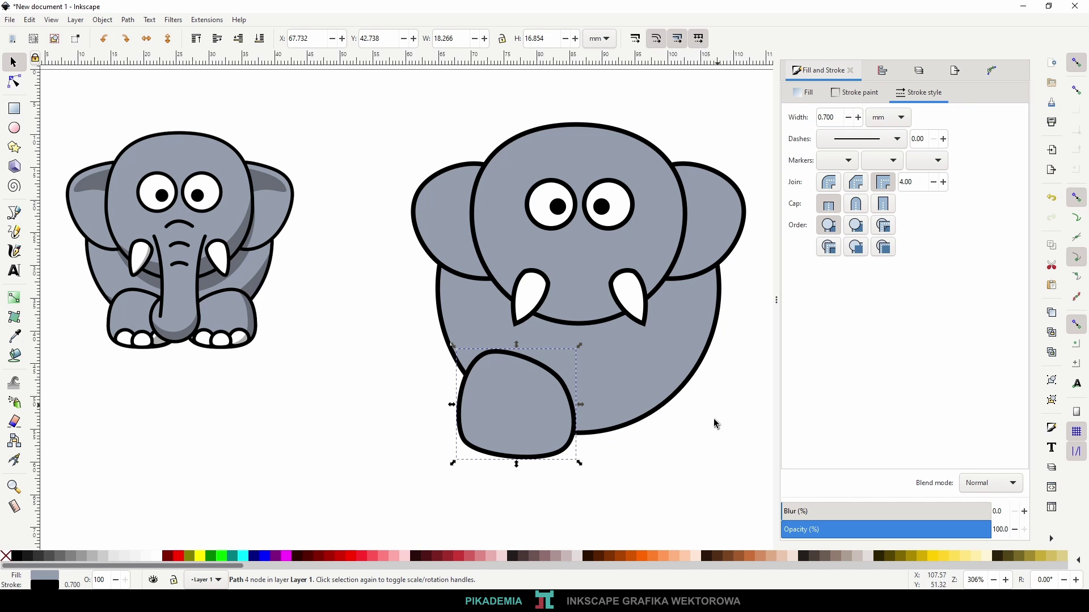
- Duplicate the leg, mirror it horizontally, and place the copy beside the first leg
{"action": "left_click", "coordinate": [701, 453]}
{"action": "left_click", "coordinate": [510, 410]}
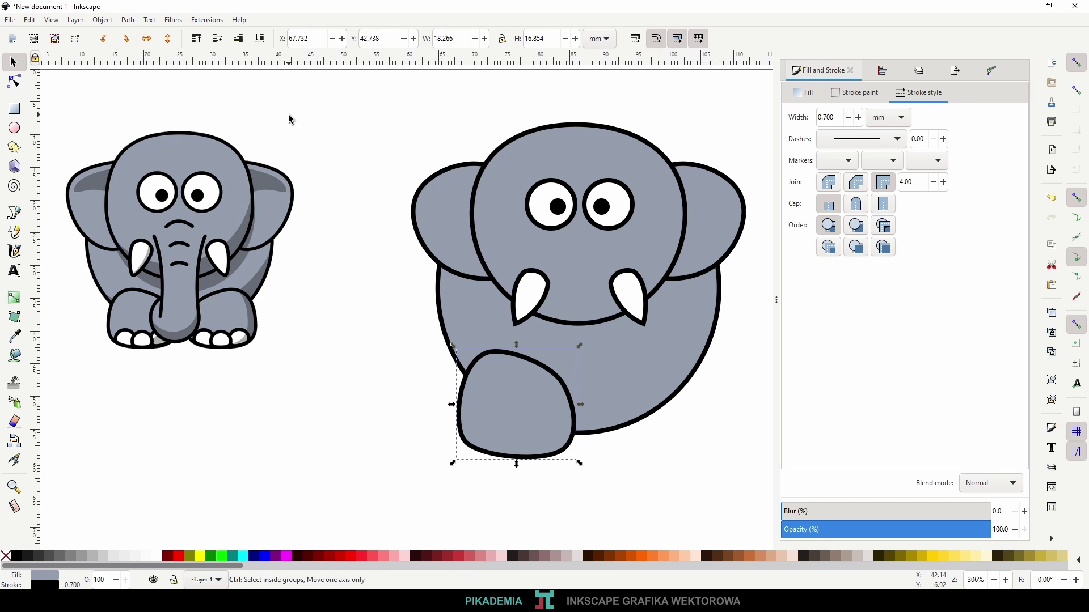
{"action": "key", "text": "ctrl+d"}
{"action": "left_click", "coordinate": [145, 39]}
{"action": "left_click_drag", "start_coordinate": [530, 399], "coordinate": [646, 400]}
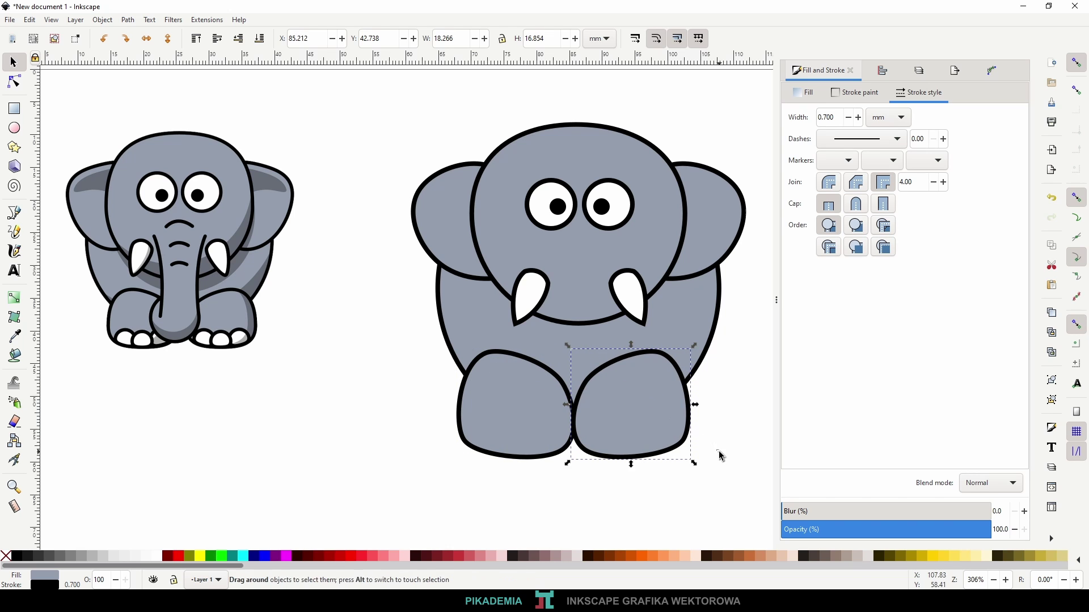
{"action": "left_click", "coordinate": [740, 474]}
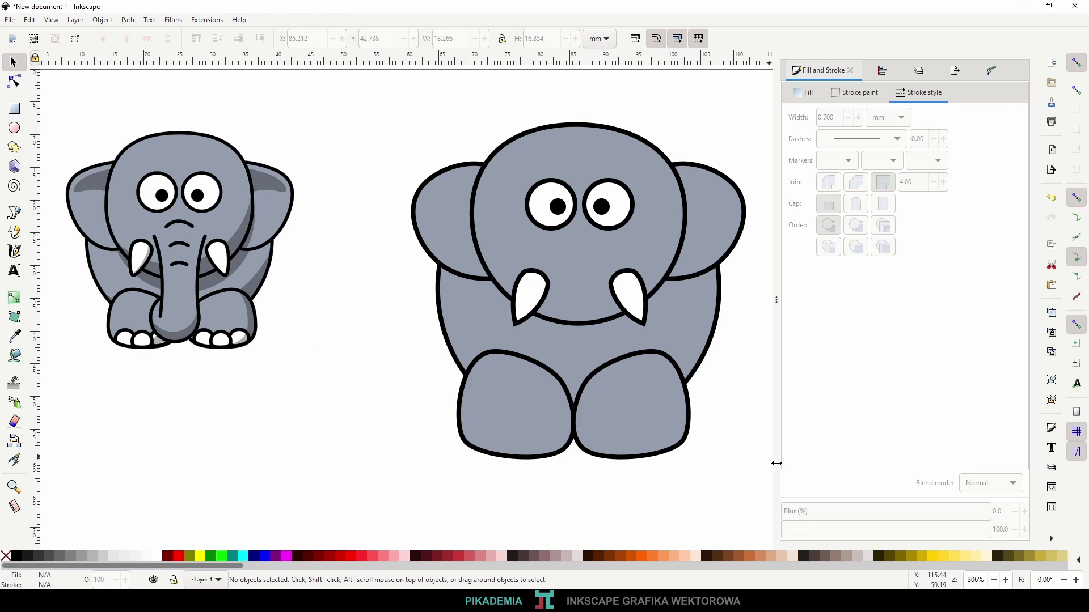
{"action": "scroll", "coordinate": [723, 454], "scroll_direction": "down", "scroll_amount": 1}
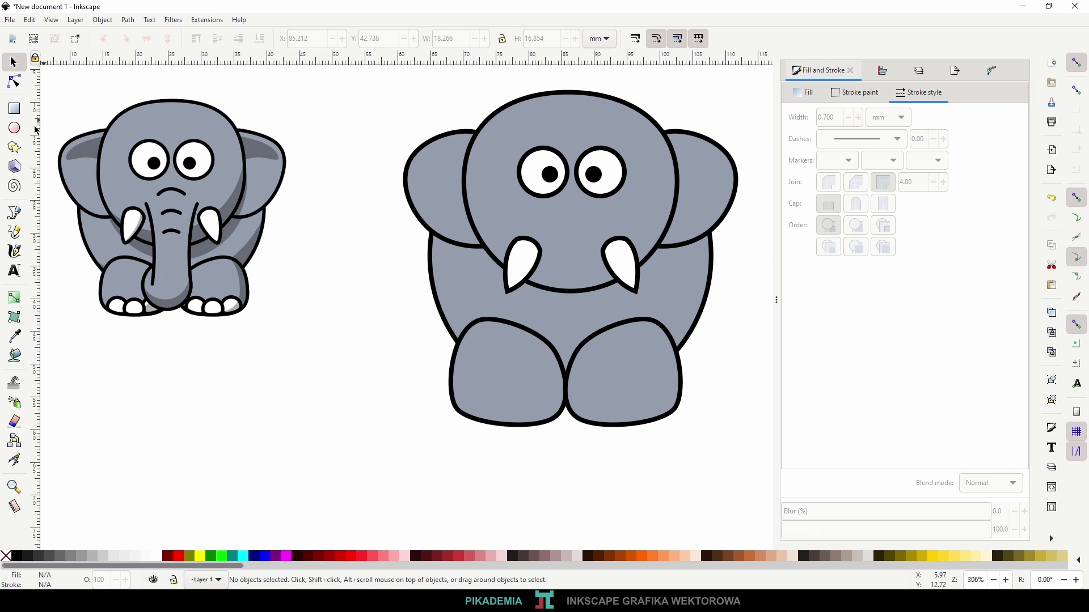
- Draw a small circle on the left foot, fill it white, and nudge it into place
{"action": "left_click", "coordinate": [14, 128]}
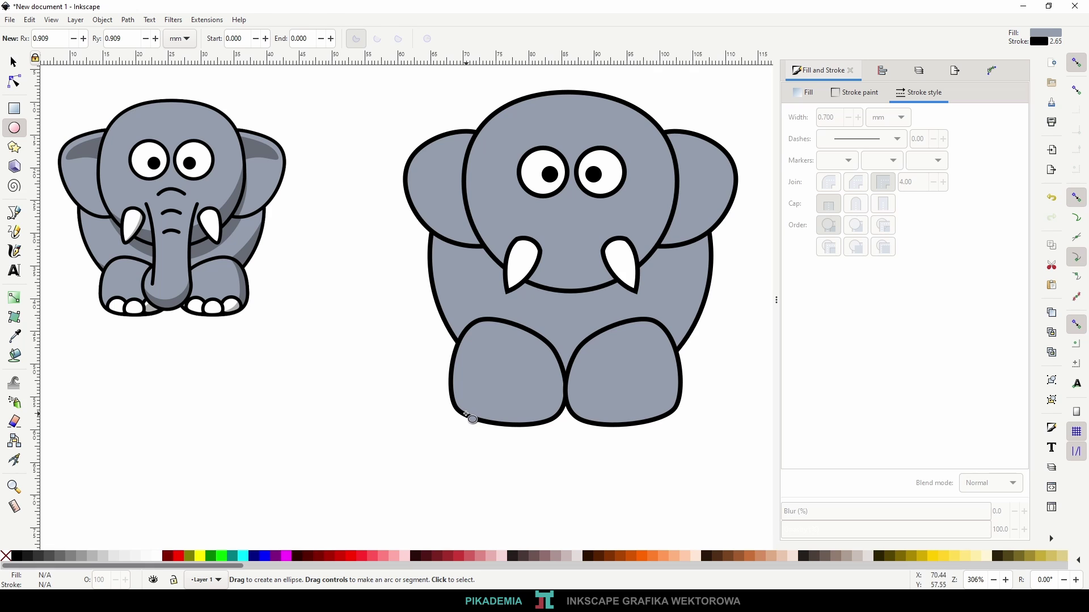
{"action": "left_click_drag", "start_coordinate": [462, 414], "coordinate": [494, 382]}
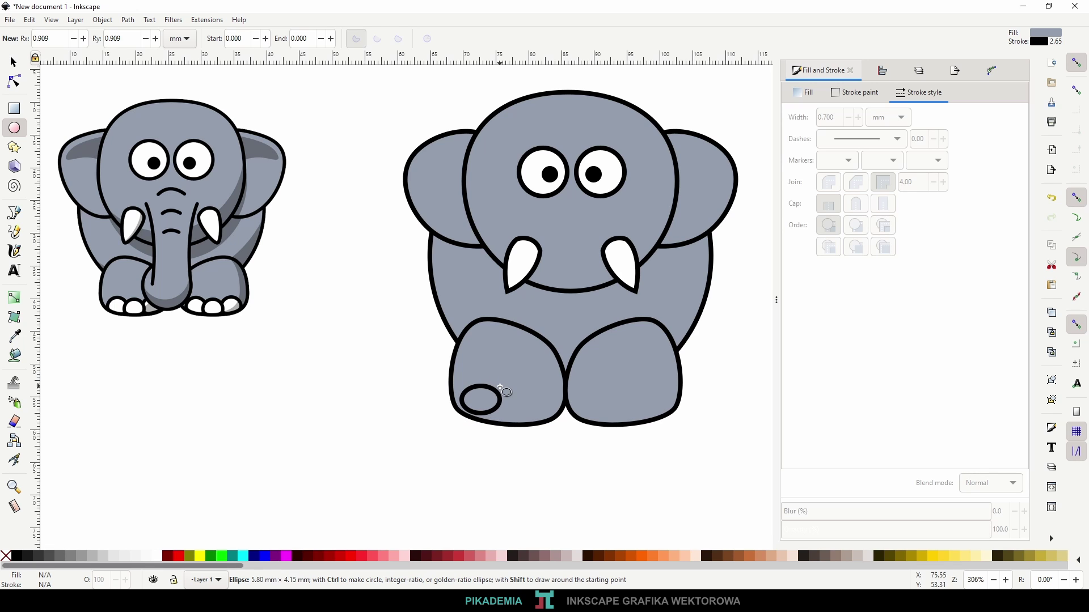
{"action": "left_click_drag", "start_coordinate": [494, 382], "coordinate": [498, 378]}
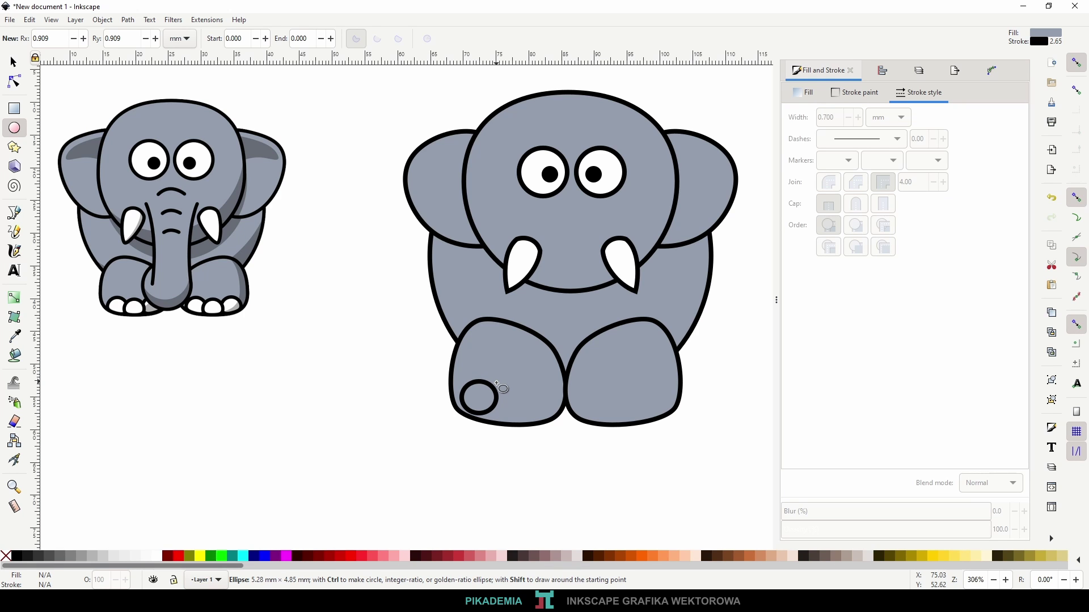
{"action": "left_click_drag", "start_coordinate": [499, 378], "coordinate": [499, 381]}
{"action": "left_click", "coordinate": [804, 92]}
{"action": "left_click_drag", "start_coordinate": [845, 174], "coordinate": [970, 202]}
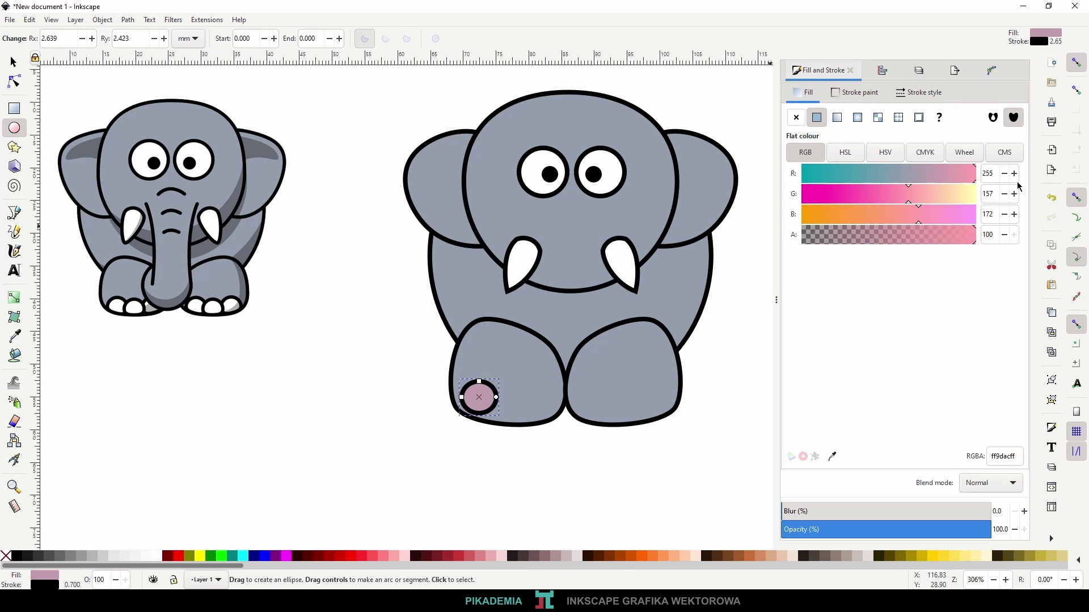
{"action": "left_click", "coordinate": [974, 215]}
{"action": "left_click", "coordinate": [14, 61]}
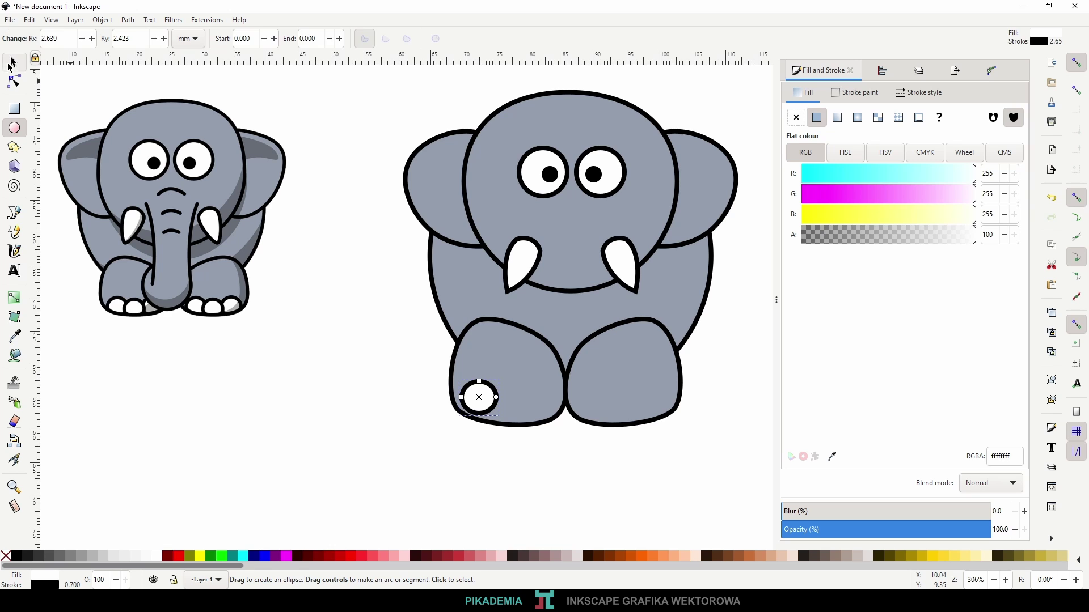
{"action": "left_click_drag", "start_coordinate": [480, 400], "coordinate": [479, 410]}
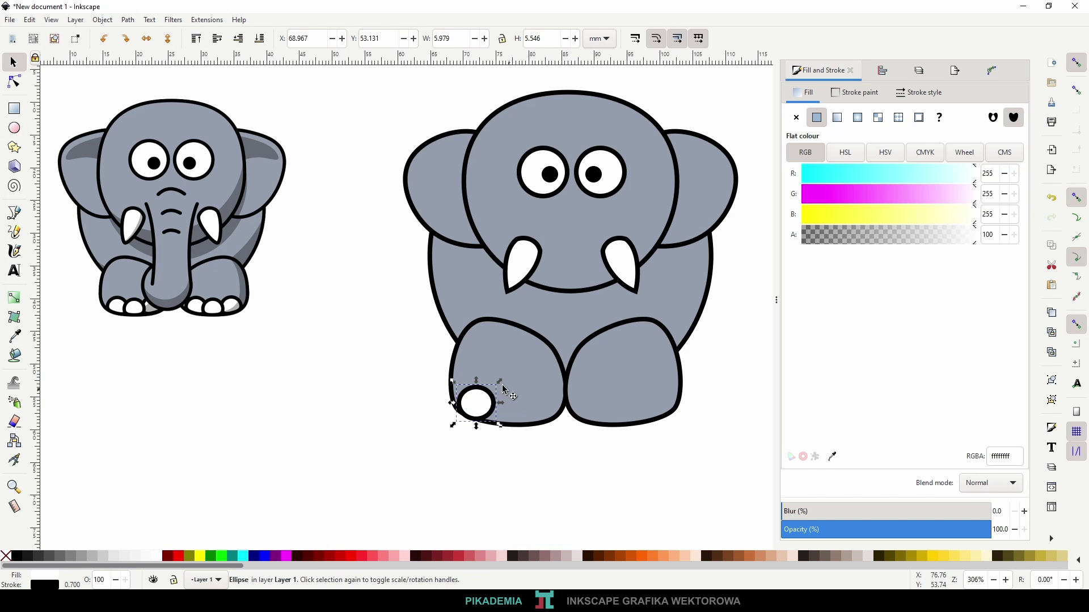
- Convert the white toe circle to an editable path with Object to Path
{"action": "left_click", "coordinate": [128, 21]}
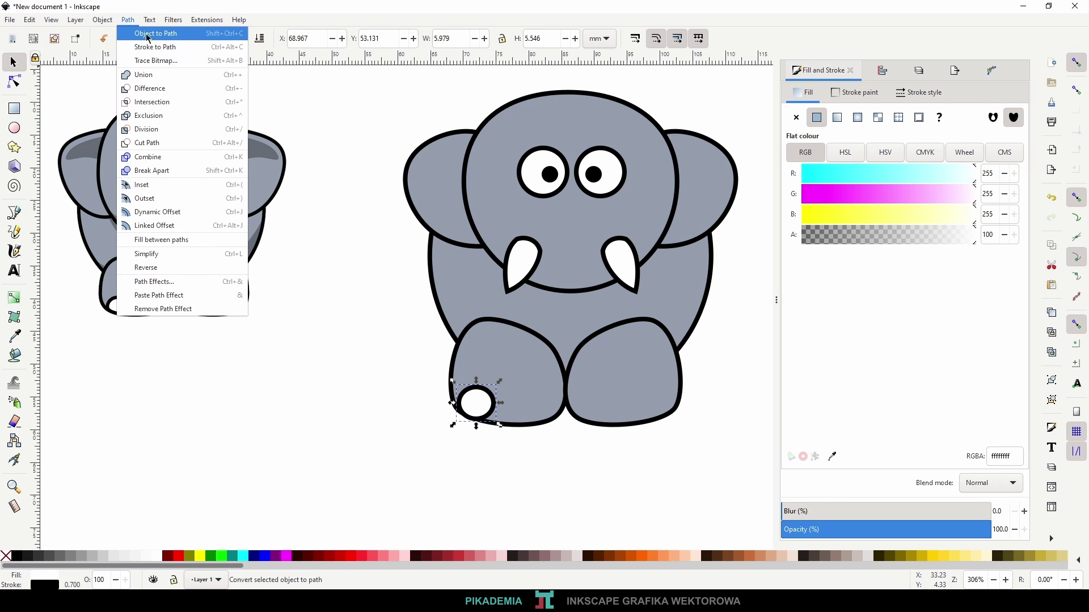
{"action": "left_click", "coordinate": [149, 36]}
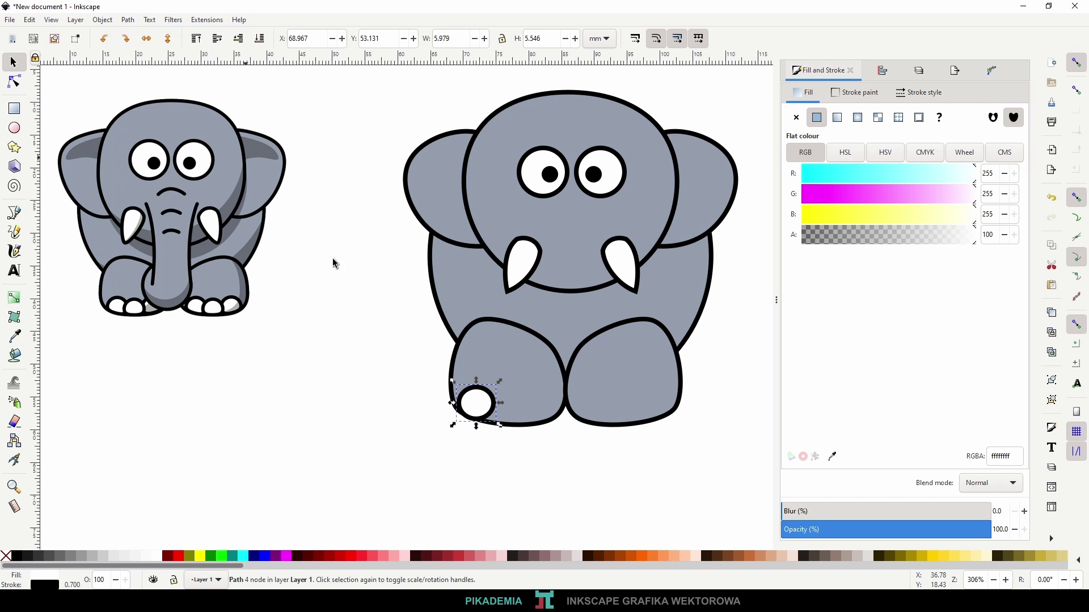
{"action": "left_click", "coordinate": [21, 89]}
{"action": "scroll", "coordinate": [484, 456], "scroll_direction": "up", "scroll_amount": 2}
{"action": "scroll", "coordinate": [567, 465], "scroll_direction": "left", "scroll_amount": 5}
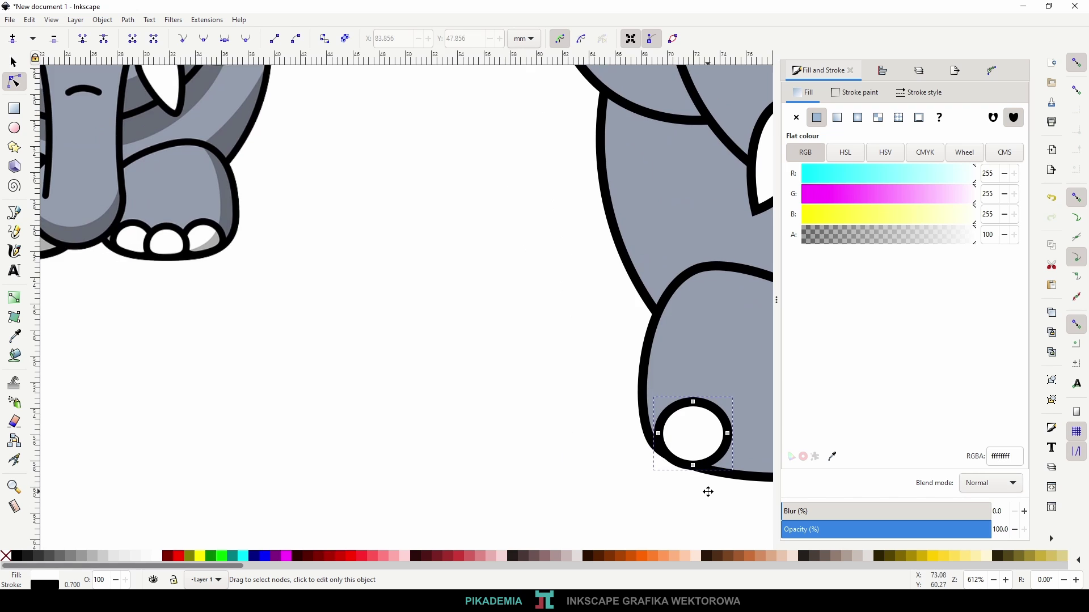
{"action": "scroll", "coordinate": [709, 492], "scroll_direction": "right", "scroll_amount": 3}
{"action": "scroll", "coordinate": [681, 482], "scroll_direction": "down", "scroll_amount": 1}
- Flatten the toe's bottom node, add a lower-right node, and bulge out its right side
{"action": "left_click", "coordinate": [613, 430]}
{"action": "left_click_drag", "start_coordinate": [613, 432], "coordinate": [601, 427]}
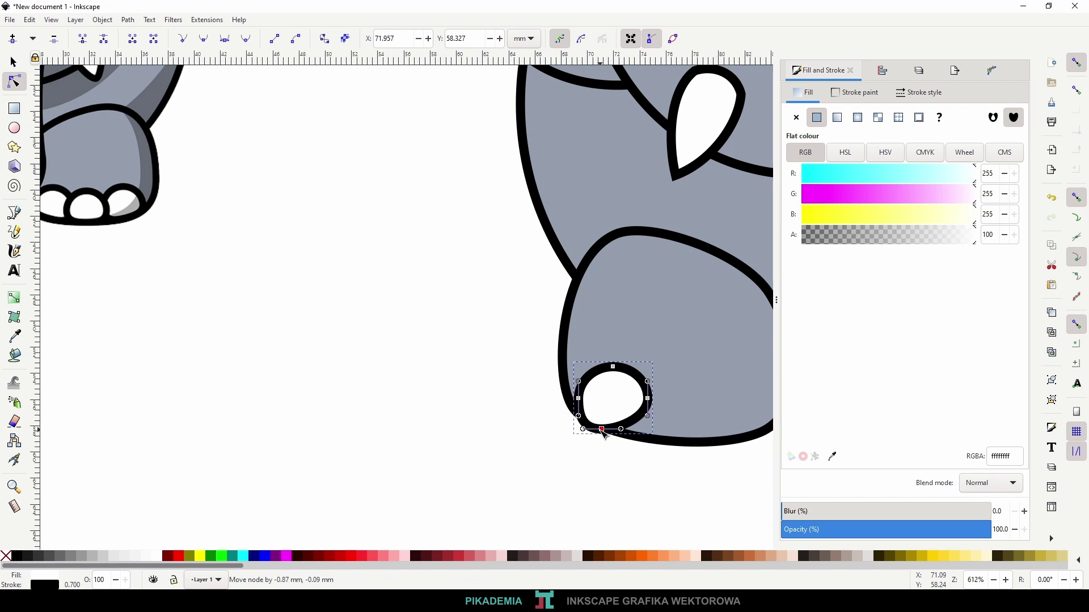
{"action": "double_click", "coordinate": [634, 421]}
{"action": "mouse_move", "coordinate": [633, 421]}
{"action": "left_mouse_down"}
{"action": "mouse_move", "coordinate": [640, 433]}
{"action": "mouse_move", "coordinate": [600, 428]}
{"action": "left_mouse_up"}
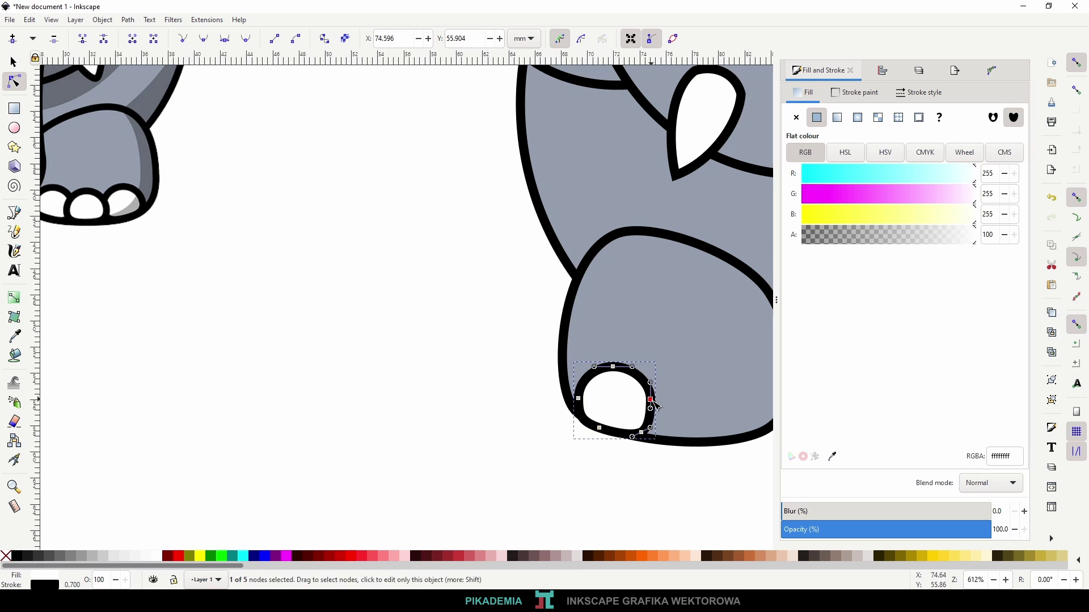
{"action": "left_click_drag", "start_coordinate": [648, 399], "coordinate": [653, 404]}
- Duplicate the white toe and place the copy to the right of the first
{"action": "key", "text": "Escape"}
{"action": "key", "text": "Escape"}
{"action": "key", "text": "5"}
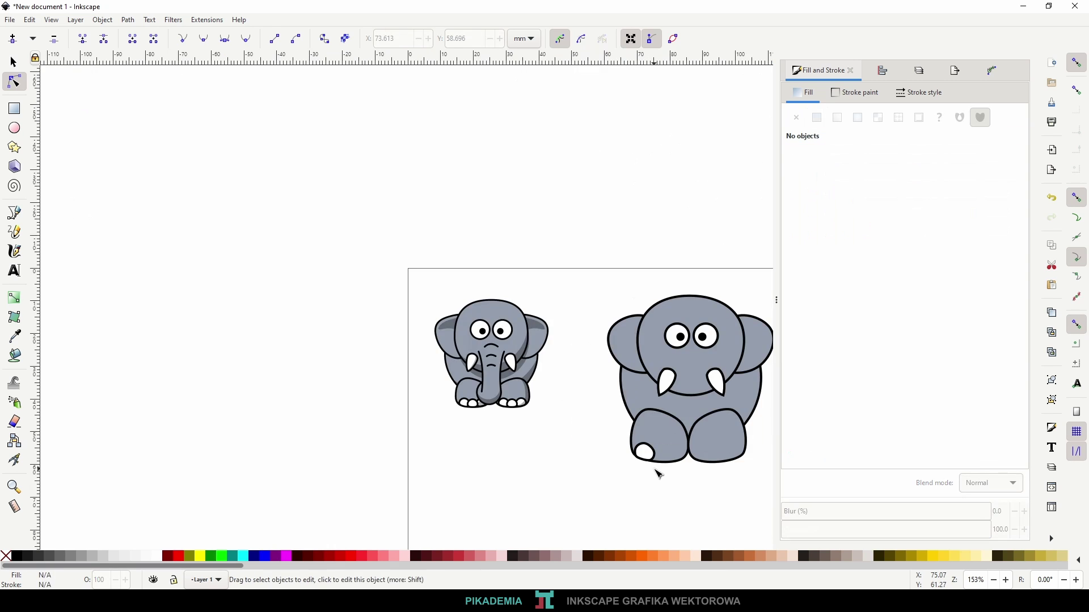
{"action": "scroll", "coordinate": [656, 469], "scroll_direction": "up", "scroll_amount": 3}
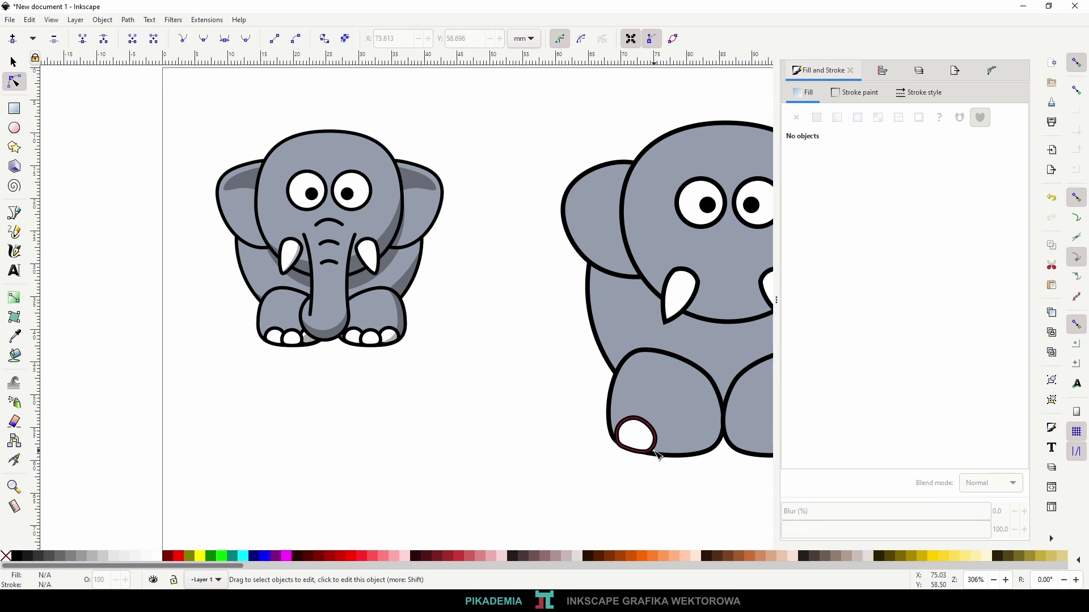
{"action": "left_click", "coordinate": [12, 68]}
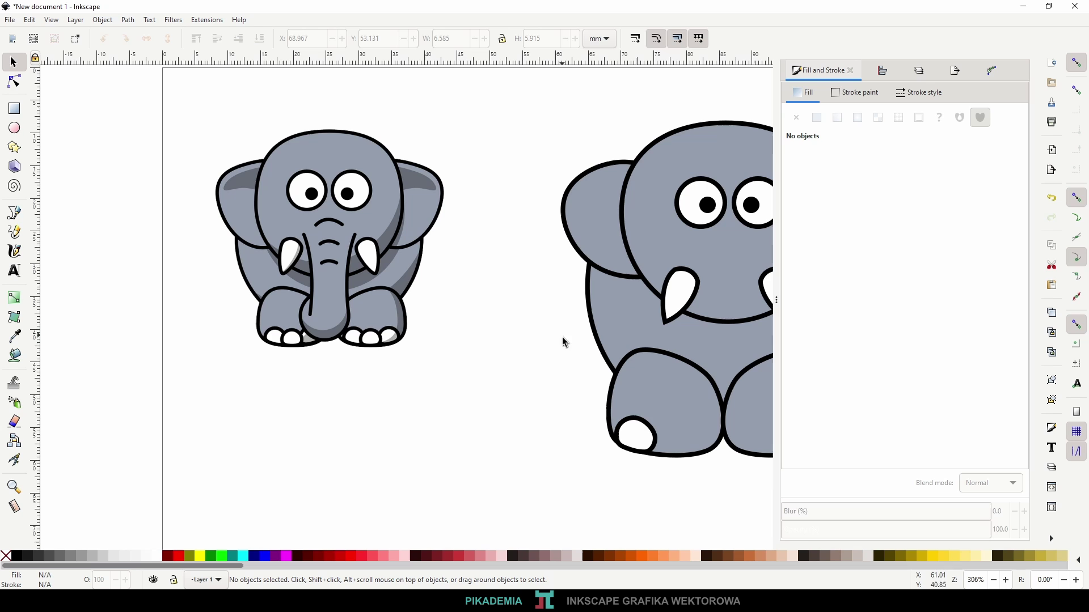
{"action": "left_click", "coordinate": [652, 437]}
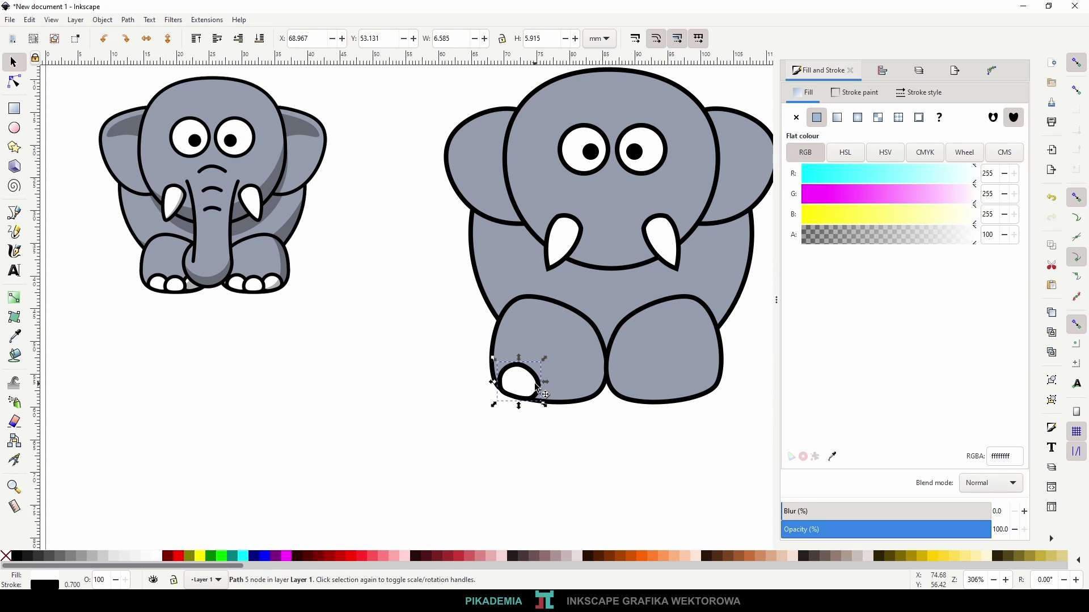
{"action": "key", "text": "ctrl+d"}
{"action": "mouse_move", "coordinate": [537, 389]}
{"action": "left_mouse_down"}
{"action": "mouse_move", "coordinate": [582, 407]}
{"action": "mouse_move", "coordinate": [594, 396]}
{"action": "mouse_move", "coordinate": [608, 404]}
{"action": "left_mouse_up"}
- Add a third toe copy, tilt and lift it slightly, with snapping turned off
{"action": "key", "text": "ctrl+d"}
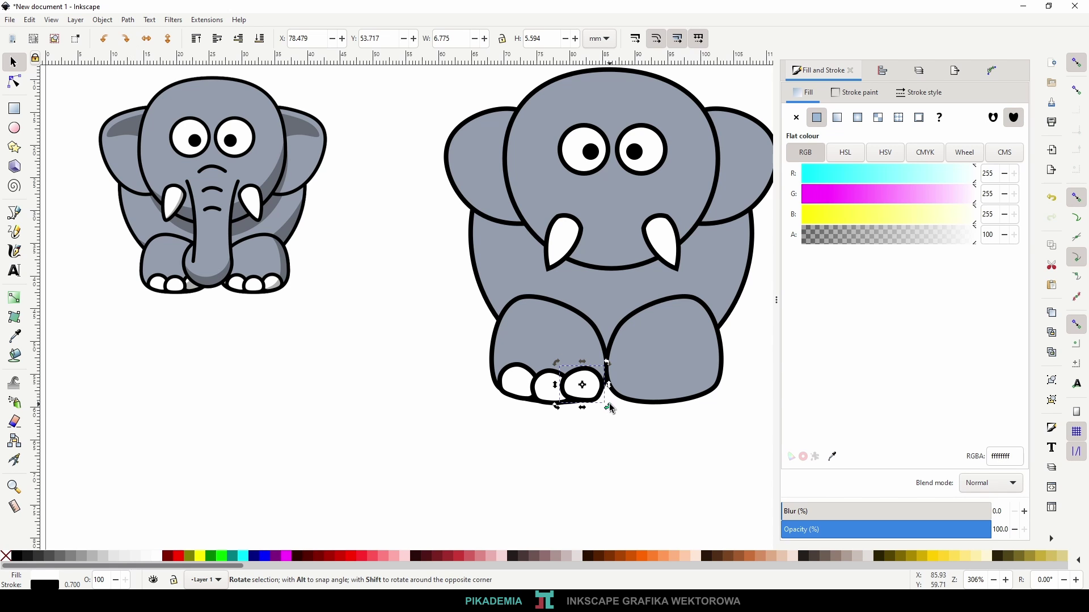
{"action": "left_click_drag", "start_coordinate": [612, 409], "coordinate": [591, 387]}
{"action": "left_click", "coordinate": [1080, 66]}
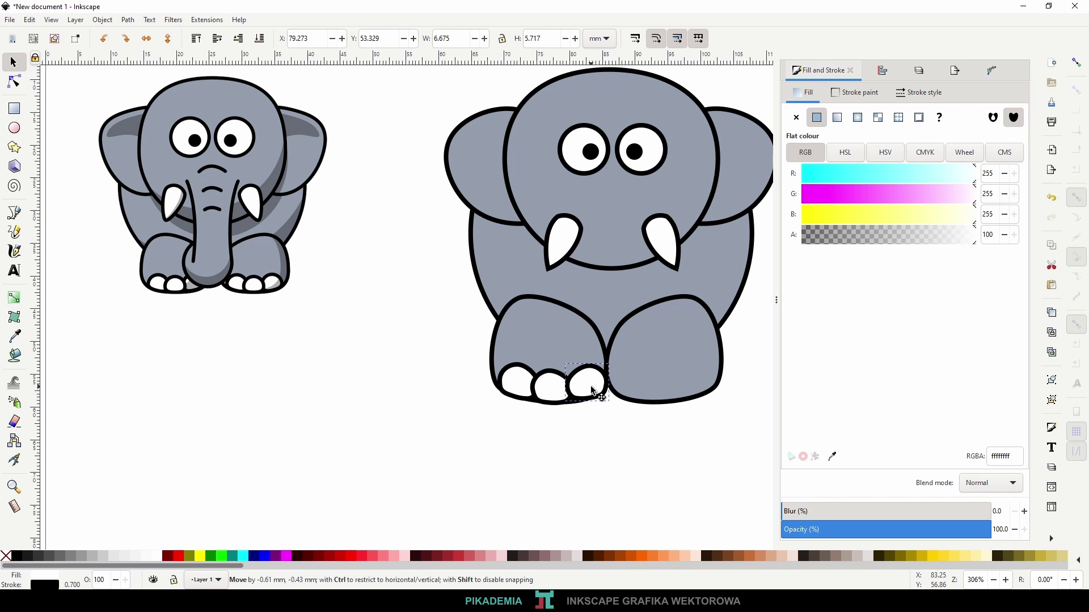
- Shrink and rotate the third toe and send it behind the middle toe
{"action": "scroll", "coordinate": [587, 385], "scroll_direction": "up", "scroll_amount": 1}
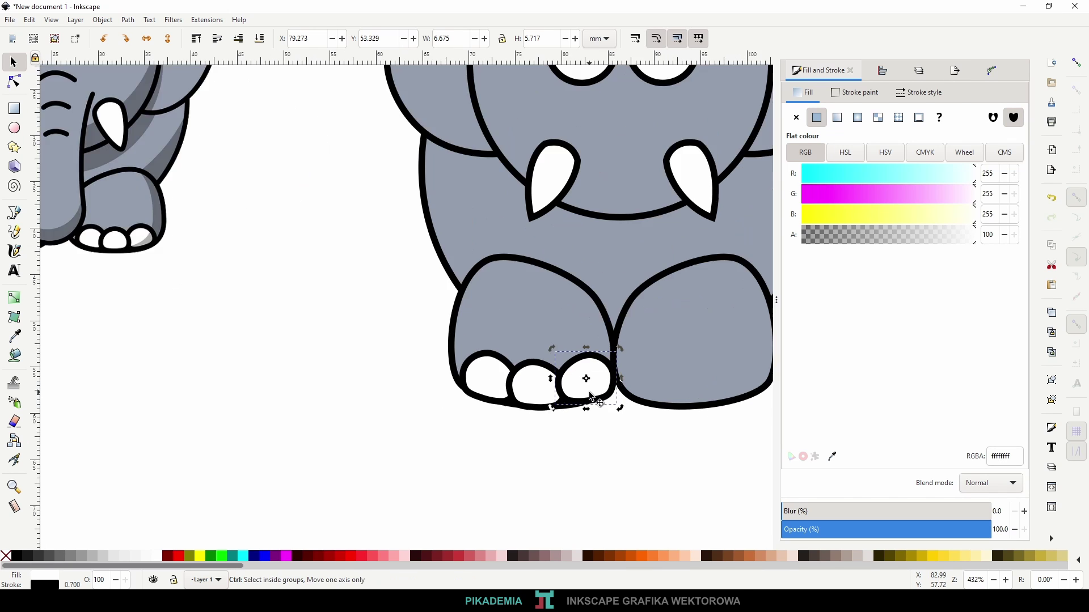
{"action": "scroll", "coordinate": [587, 380], "scroll_direction": "up", "scroll_amount": 1}
{"action": "left_click", "coordinate": [606, 403]}
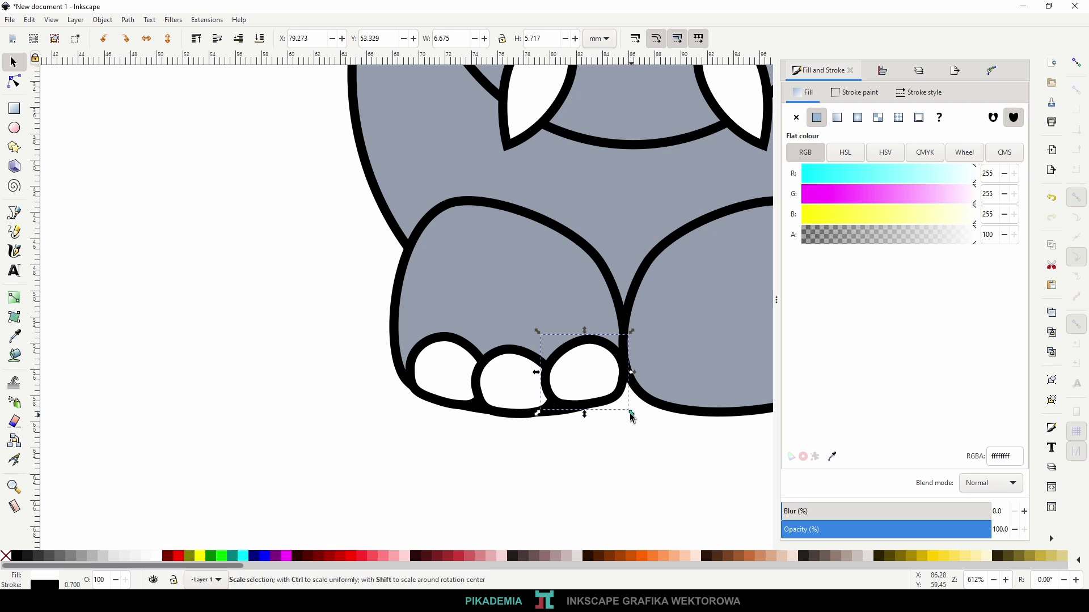
{"action": "mouse_move", "coordinate": [633, 413]}
{"action": "left_mouse_down"}
{"action": "mouse_move", "coordinate": [596, 394]}
{"action": "mouse_move", "coordinate": [620, 413]}
{"action": "left_mouse_up"}
{"action": "left_click", "coordinate": [596, 393]}
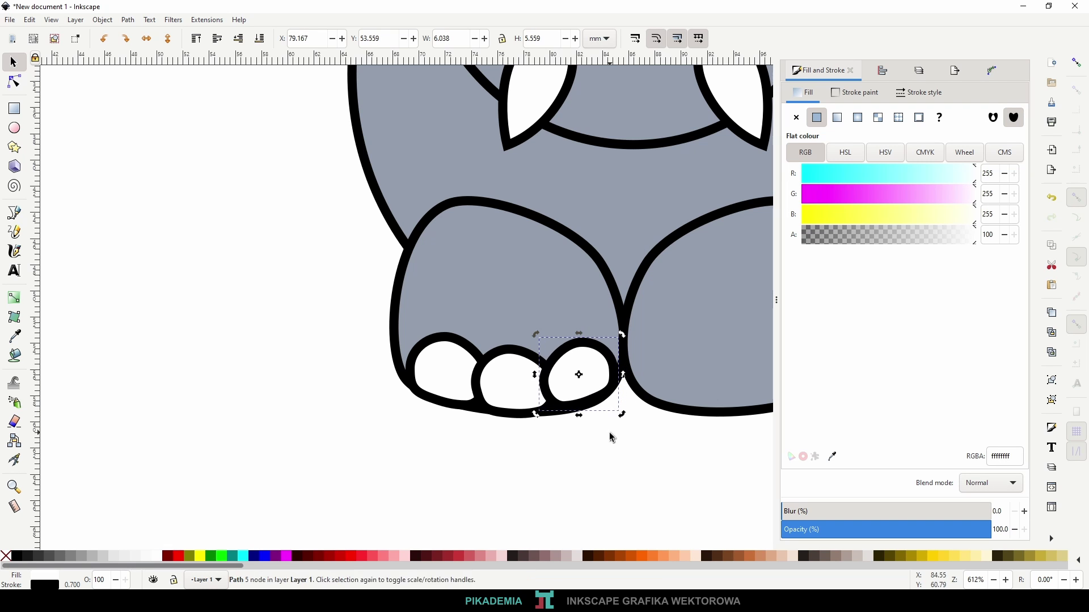
{"action": "scroll", "coordinate": [528, 407], "scroll_direction": "down", "scroll_amount": 2}
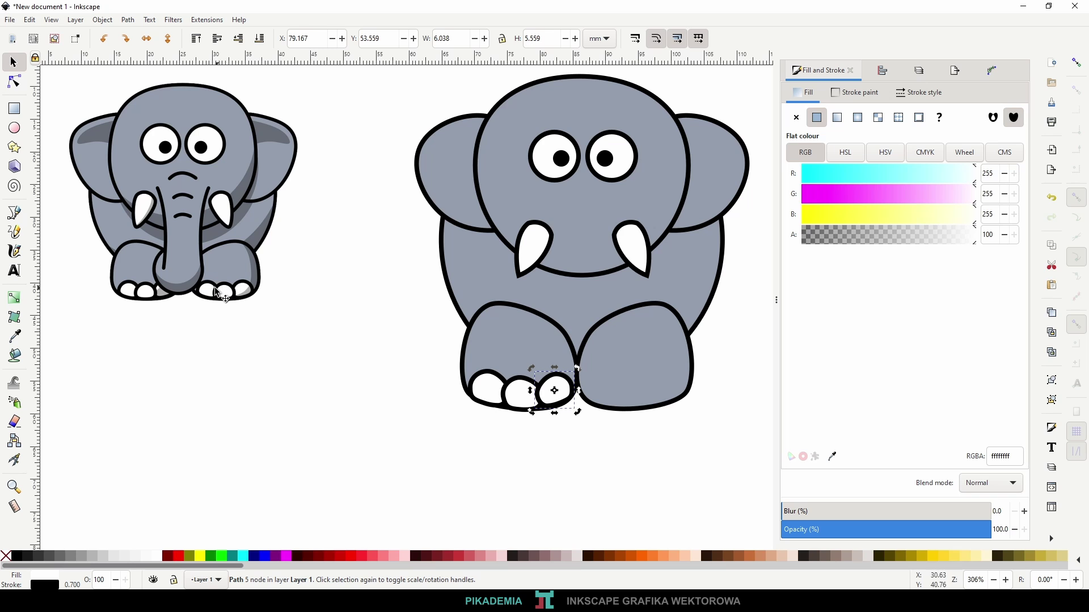
{"action": "scroll", "coordinate": [533, 403], "scroll_direction": "up", "scroll_amount": 1}
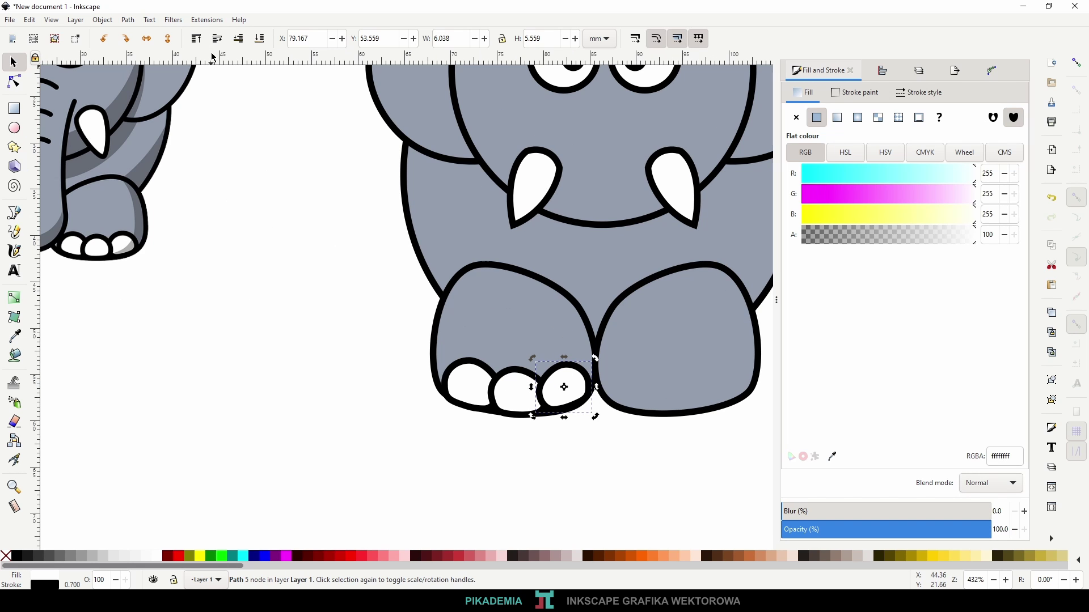
{"action": "left_click", "coordinate": [240, 43]}
{"action": "left_click", "coordinate": [559, 474]}
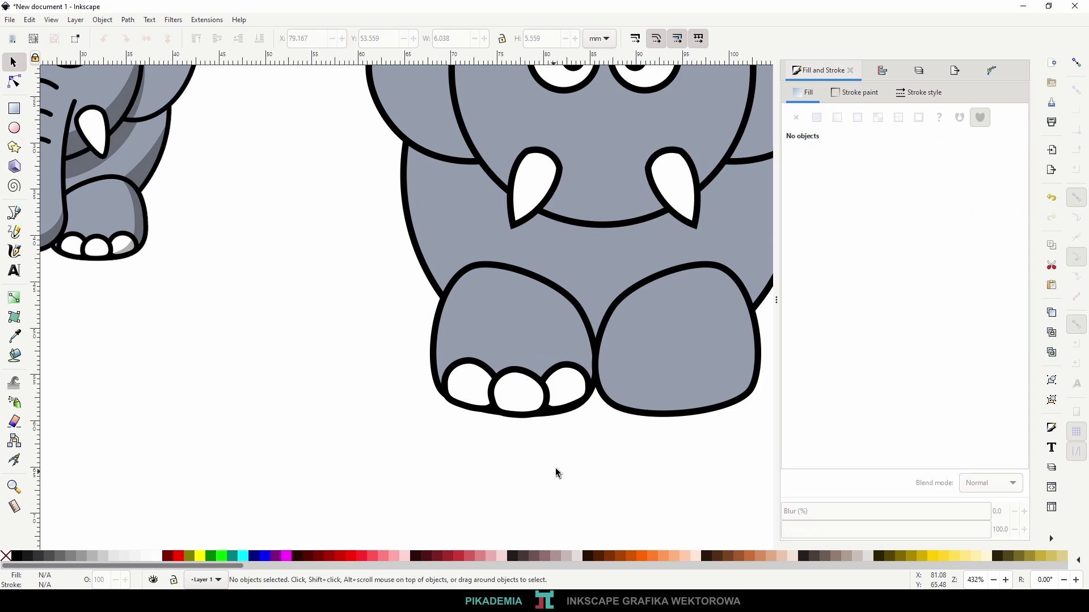
- Duplicate all three toes onto the other front foot and tilt them to fit
{"action": "scroll", "coordinate": [572, 390], "scroll_direction": "down", "scroll_amount": 2}
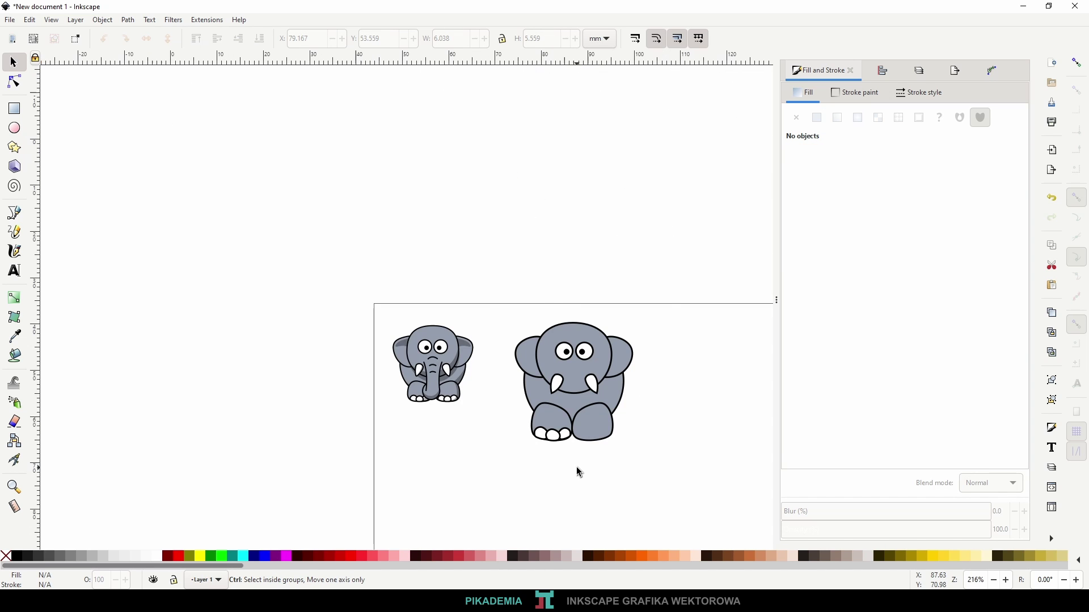
{"action": "scroll", "coordinate": [576, 462], "scroll_direction": "up", "scroll_amount": 4}
{"action": "left_click", "coordinate": [526, 344]}
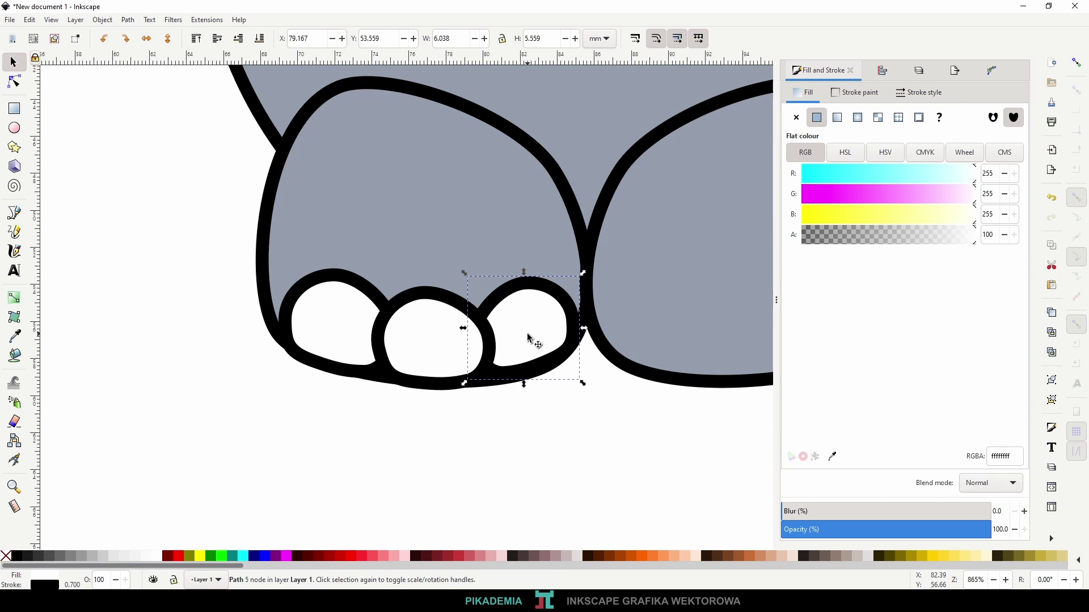
{"action": "left_click", "coordinate": [392, 347], "text": "shift"}
{"action": "left_click", "coordinate": [347, 332], "text": "shift"}
{"action": "scroll", "coordinate": [356, 345], "scroll_direction": "down", "scroll_amount": 1}
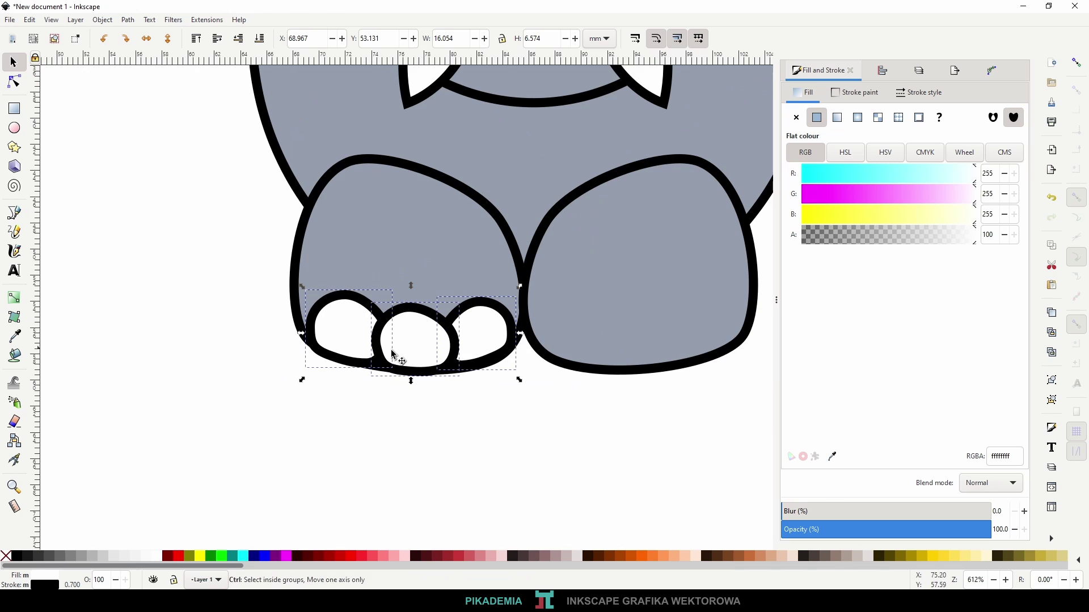
{"action": "key", "text": "ctrl+d"}
{"action": "mouse_move", "coordinate": [488, 349]}
{"action": "left_mouse_down"}
{"action": "mouse_move", "coordinate": [727, 316]}
{"action": "mouse_move", "coordinate": [728, 330]}
{"action": "left_mouse_up"}
{"action": "scroll", "coordinate": [675, 435], "scroll_direction": "right", "scroll_amount": 3}
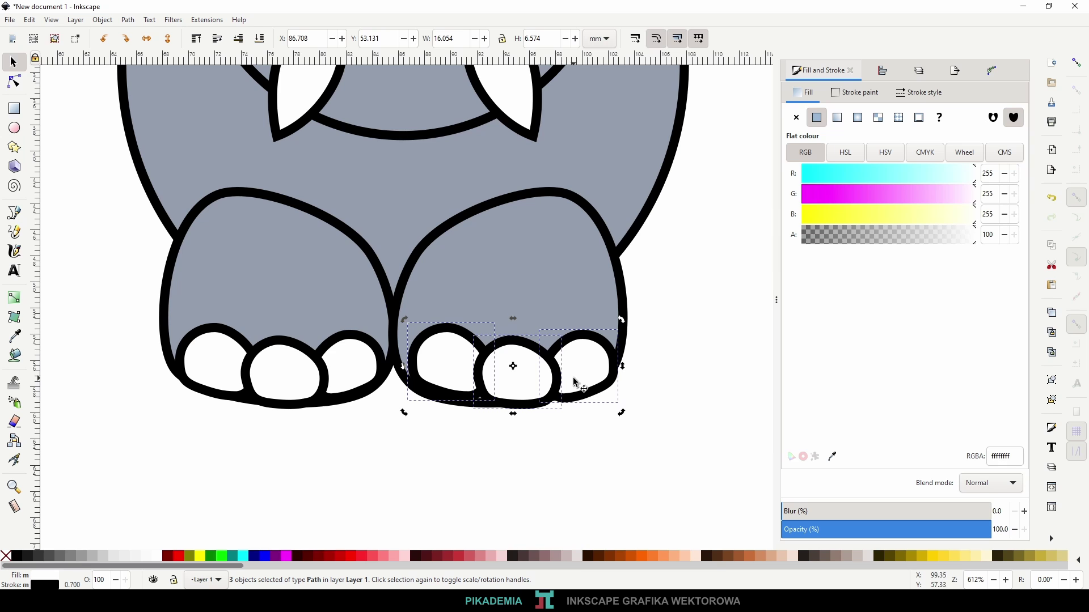
{"action": "left_click_drag", "start_coordinate": [620, 412], "coordinate": [627, 402]}
{"action": "left_click_drag", "start_coordinate": [605, 366], "coordinate": [604, 364]}
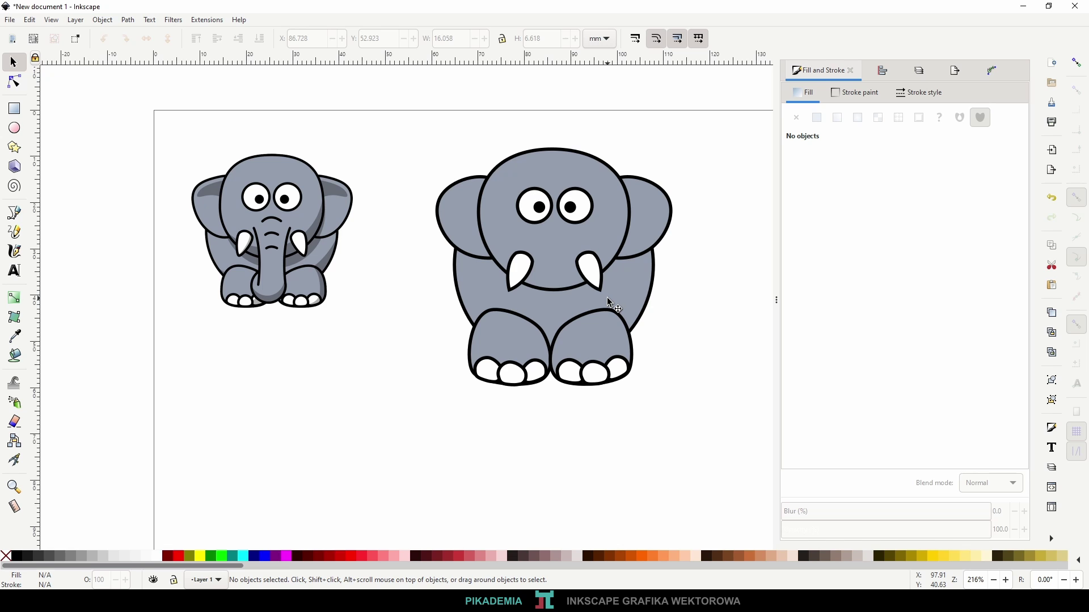
{"action": "key", "text": "ctrl+s"}
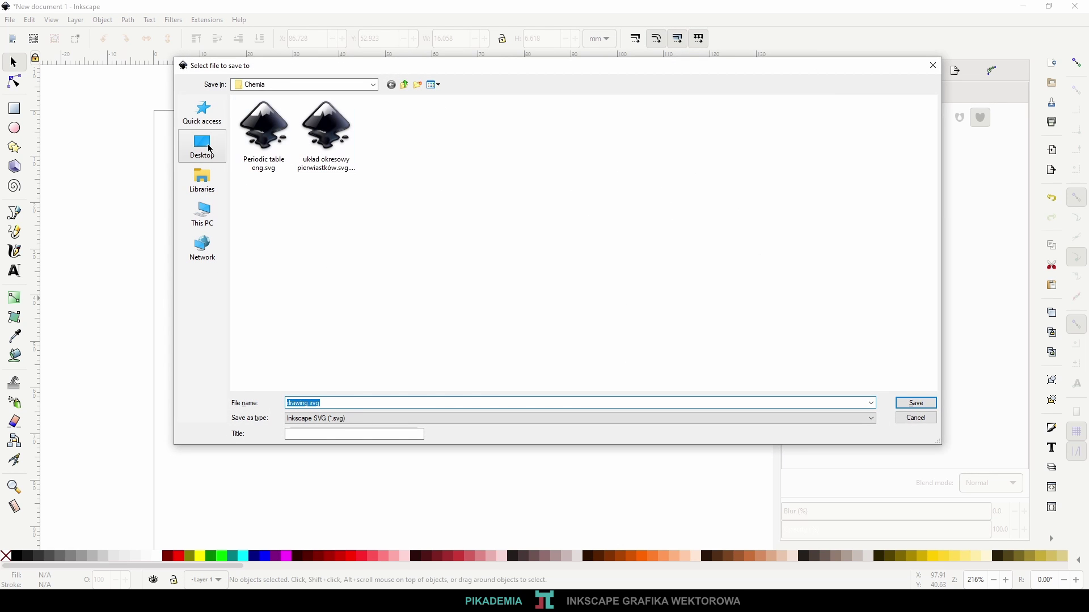
- Save the elephant drawing to the Desktop as slonik.svg, then minimize Inkscape
{"action": "left_click", "coordinate": [210, 149]}
{"action": "left_click", "coordinate": [309, 404]}
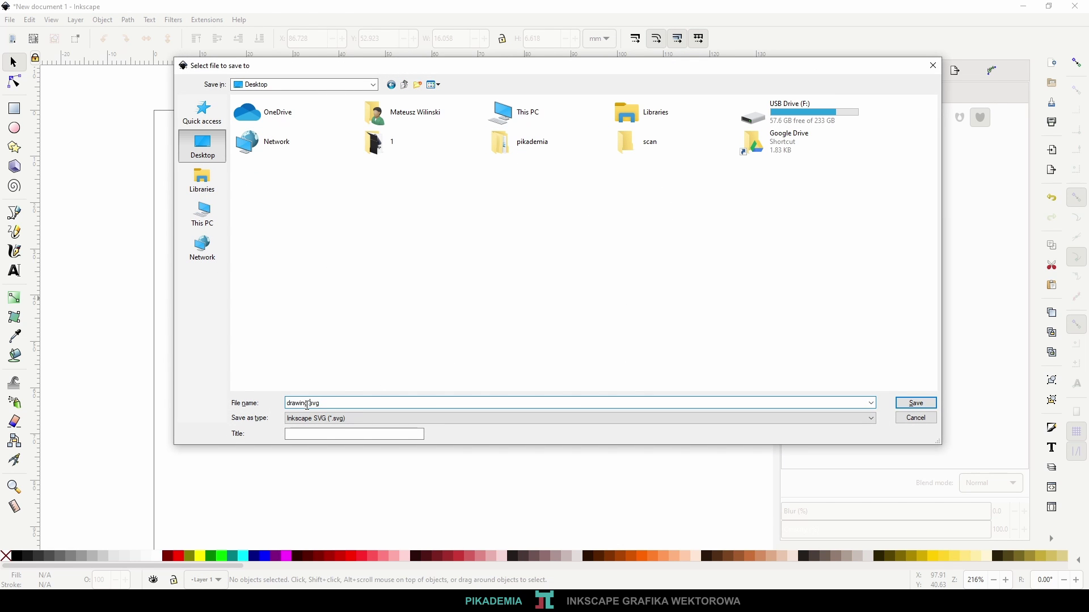
{"action": "type", "text": "slonik"}
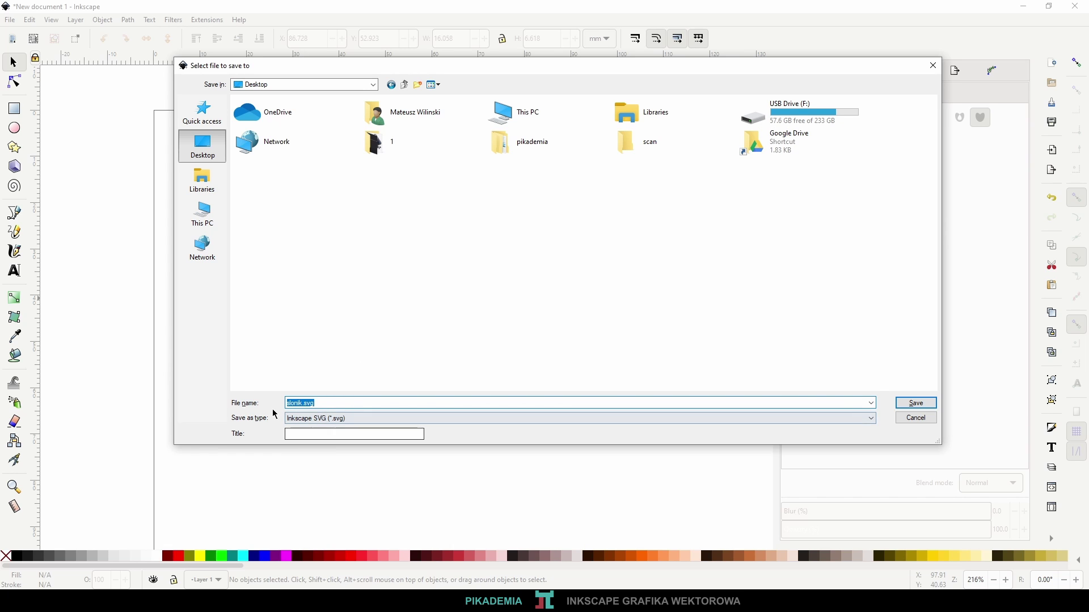
{"action": "left_click", "coordinate": [918, 403]}
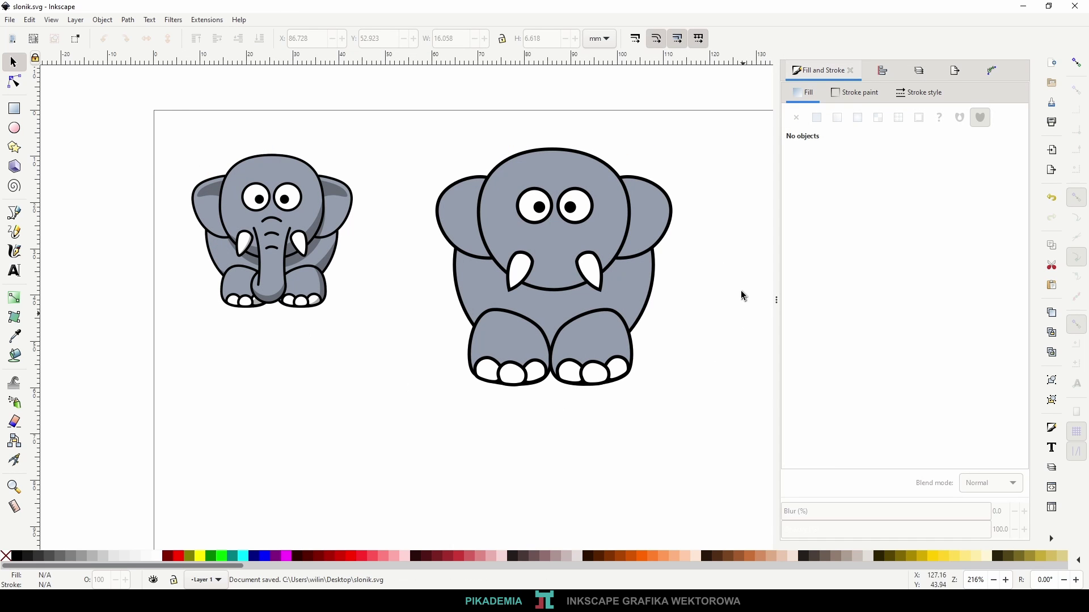
{"action": "left_click", "coordinate": [1024, 7]}
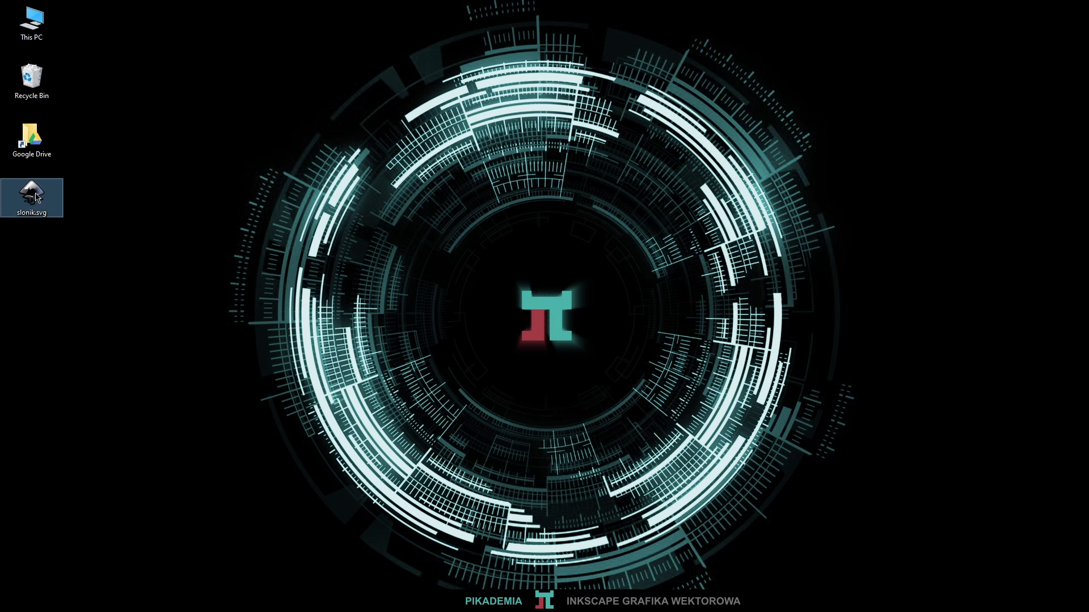
- Open slonik.svg from the desktop in Google Chrome to check both elephants, then close it
{"action": "right_click", "coordinate": [36, 197]}
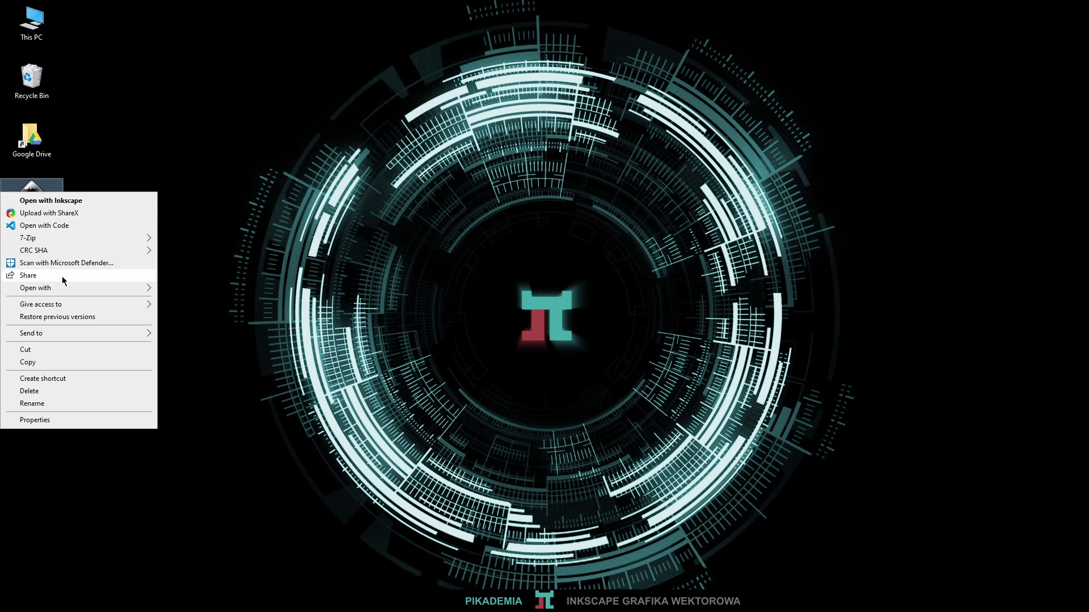
{"action": "mouse_move", "coordinate": [77, 288]}
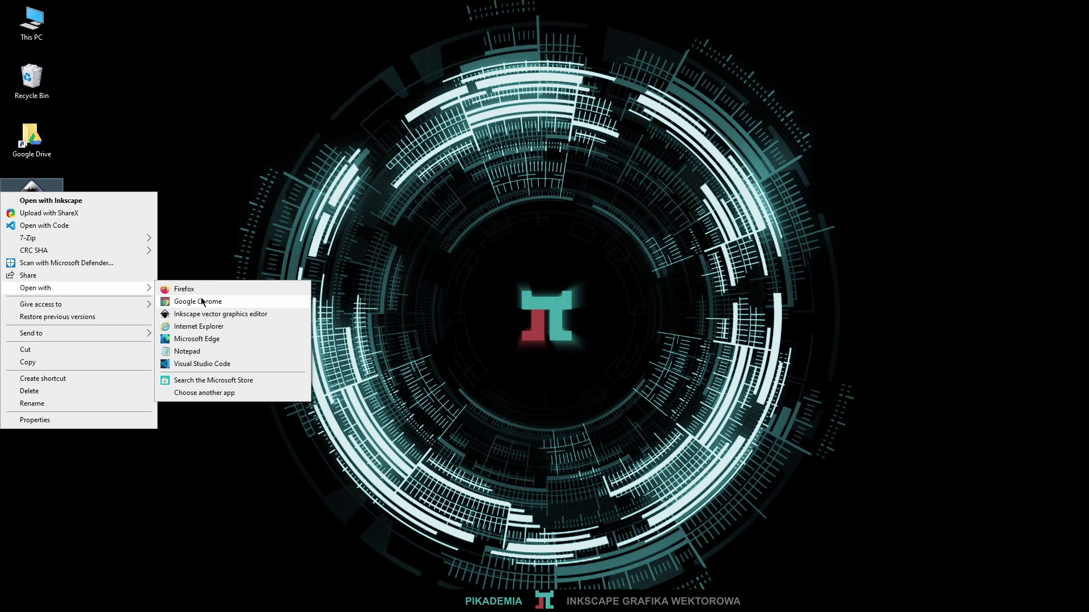
{"action": "left_click", "coordinate": [201, 301]}
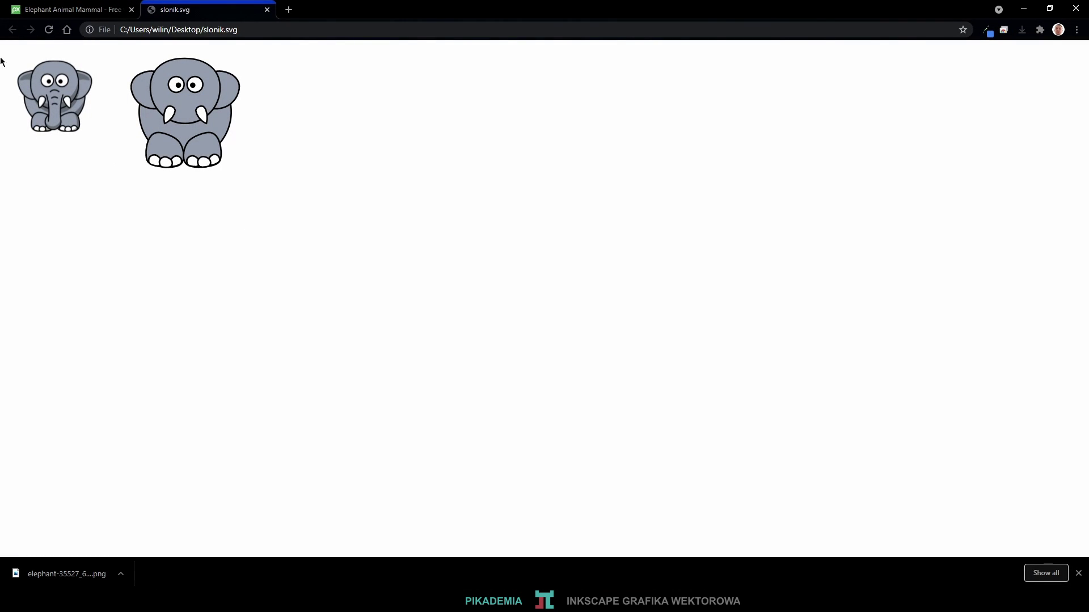
{"action": "left_click", "coordinate": [267, 10]}
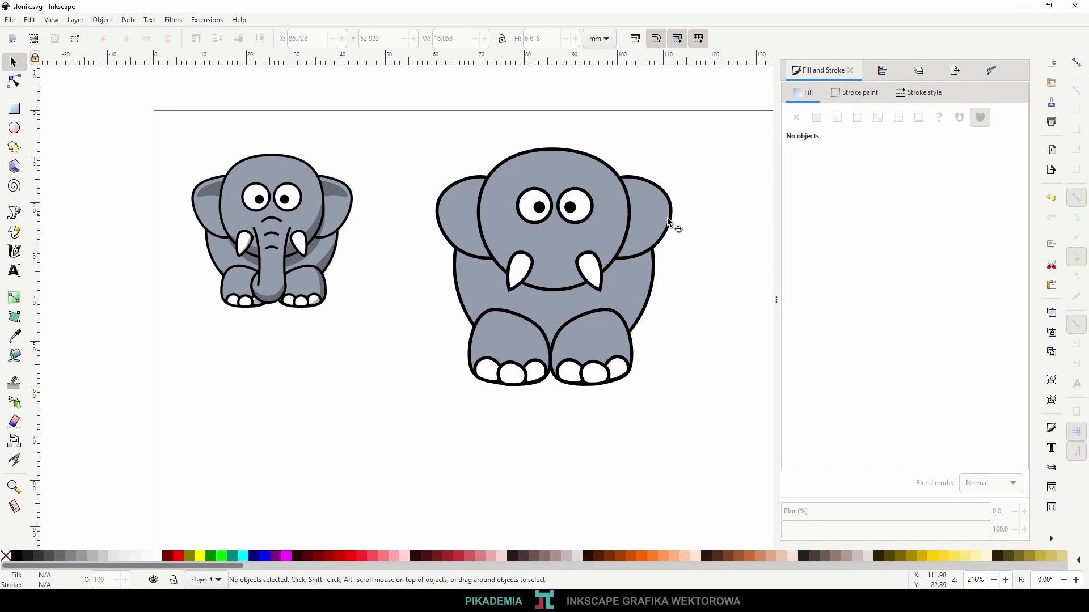
{"action": "scroll", "coordinate": [553, 234], "scroll_direction": "up", "scroll_amount": 1, "text": "ctrl"}
{"action": "left_click_drag", "start_coordinate": [713, 329], "coordinate": [728, 320]}
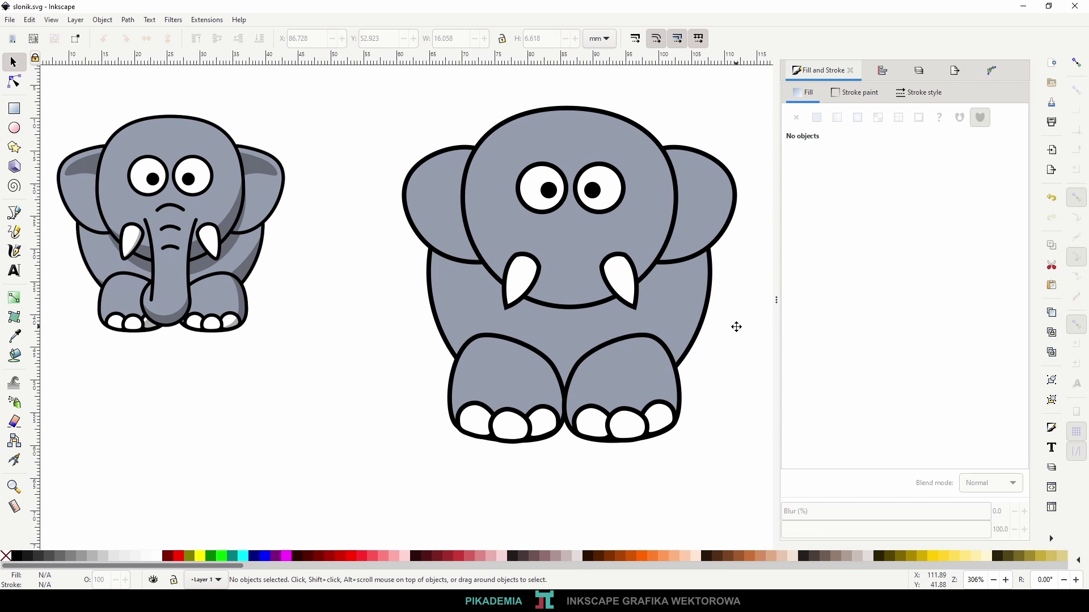
{"action": "left_click_drag", "start_coordinate": [728, 321], "coordinate": [754, 316]}
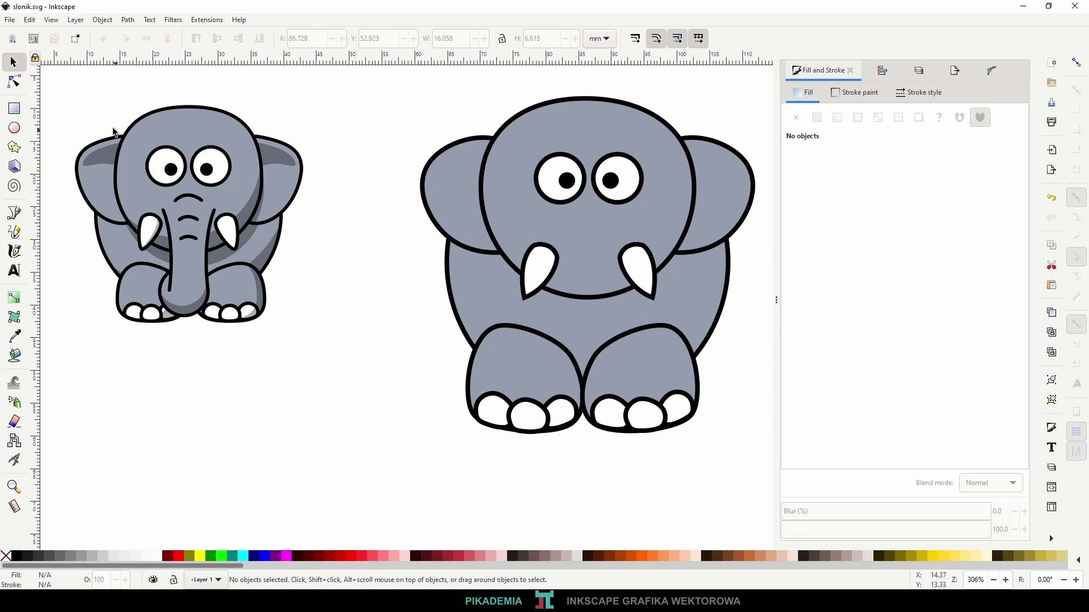
{"action": "left_click", "coordinate": [14, 212]}
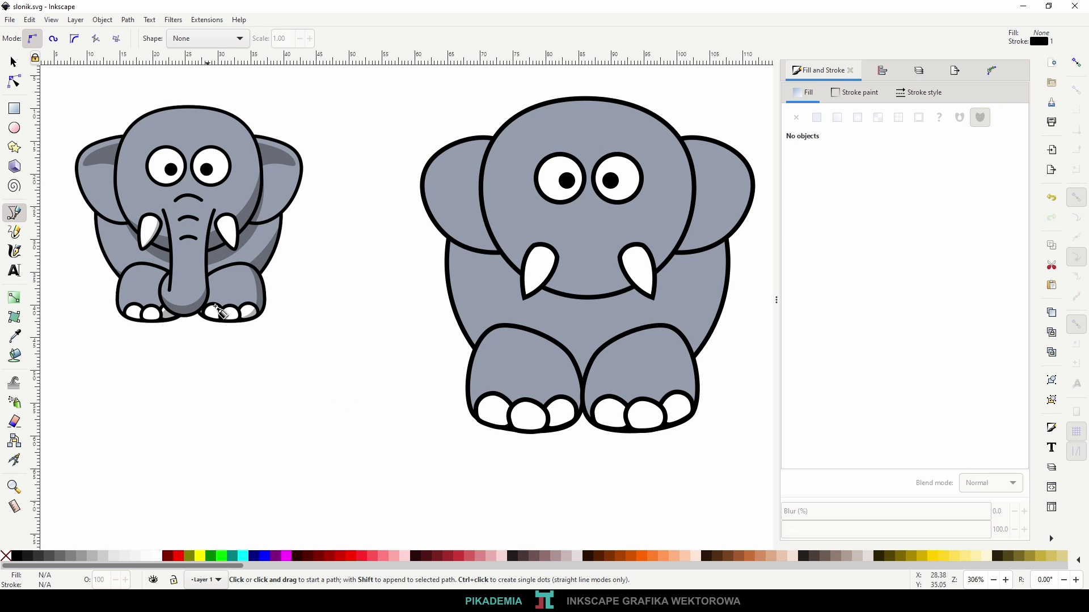
{"action": "left_click", "coordinate": [560, 236]}
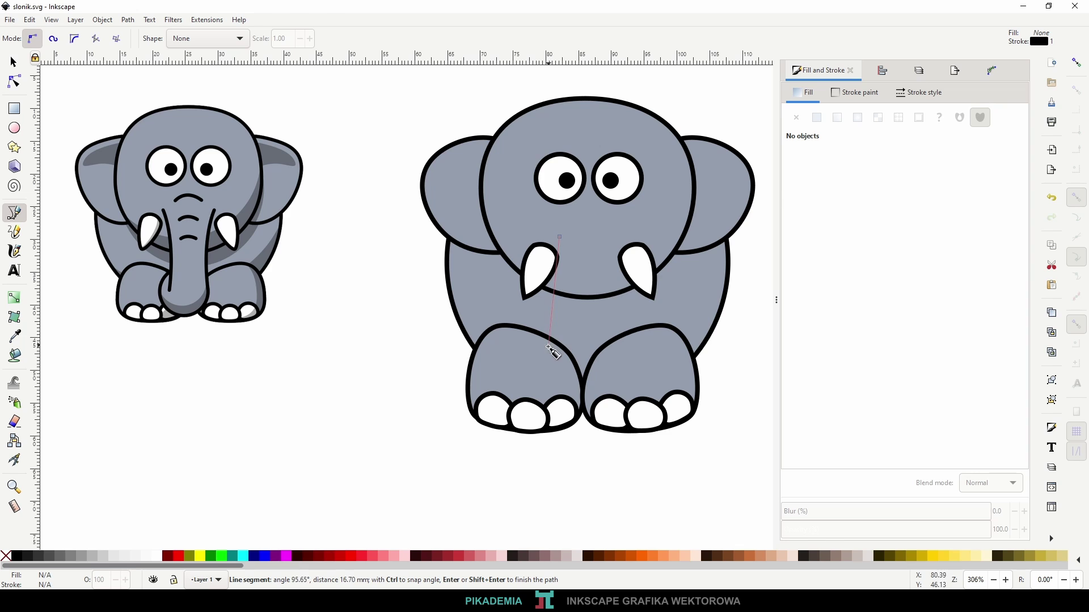
{"action": "left_click_drag", "start_coordinate": [567, 351], "coordinate": [546, 404]}
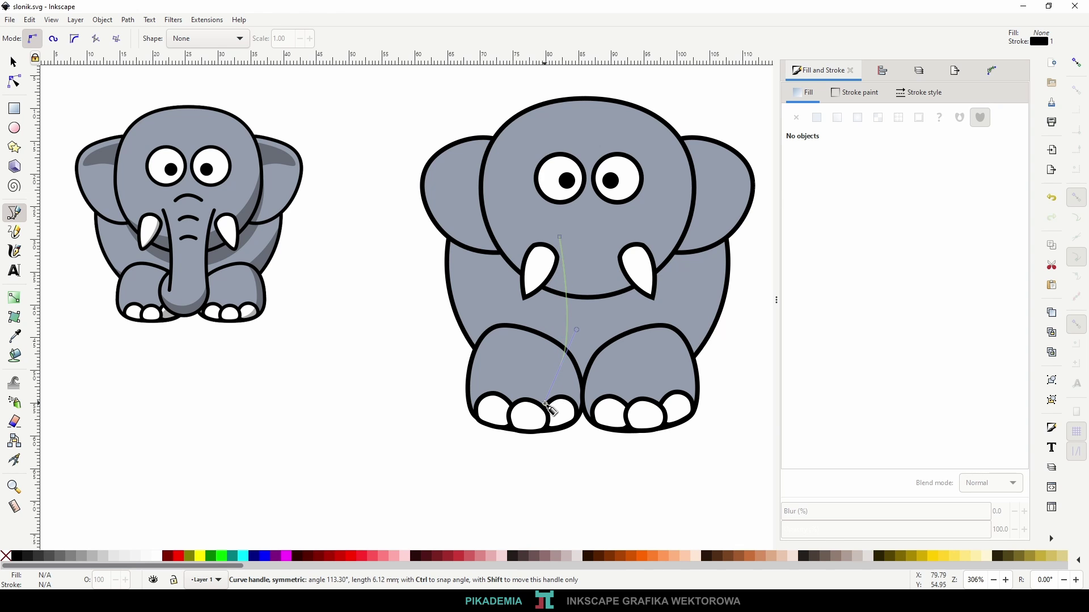
{"action": "key", "text": "Return"}
{"action": "key", "text": "s"}
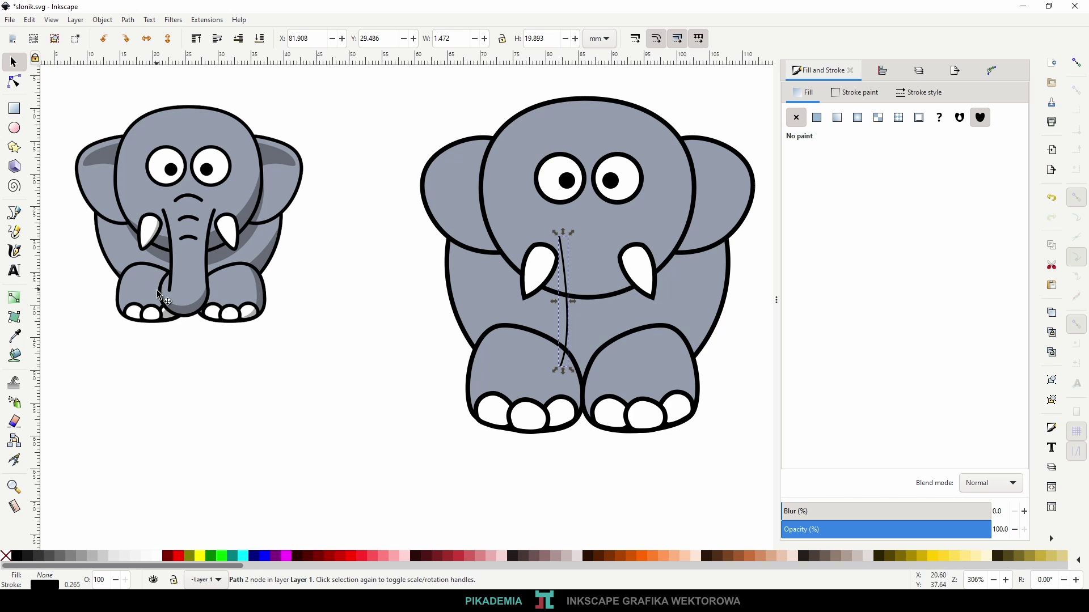
{"action": "key", "text": "Delete"}
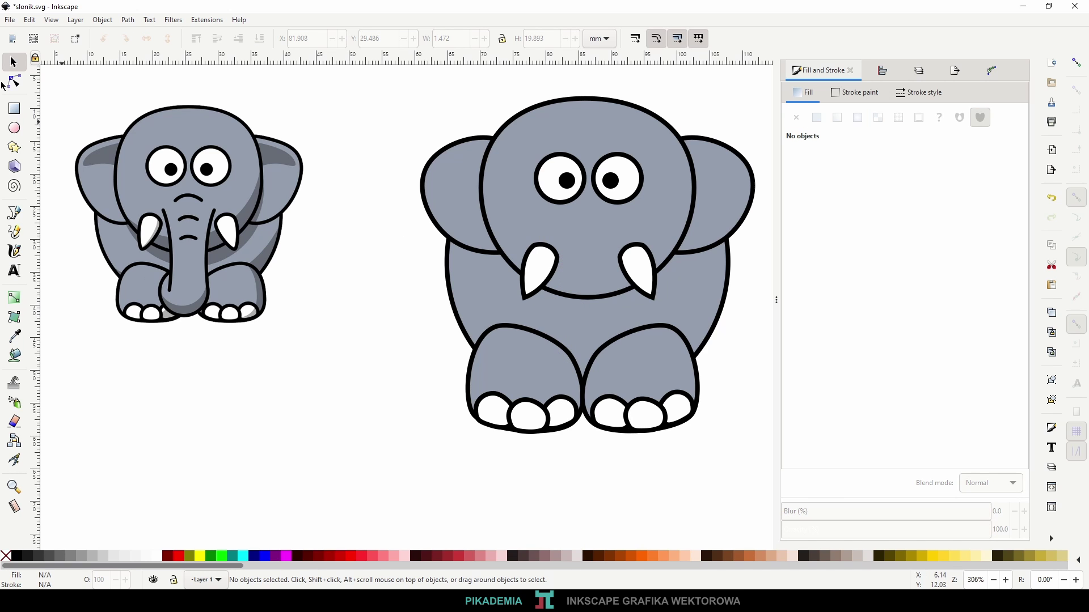
- Draw a closed four-point Bezier trunk outline from below the eyes down between the front legs
{"action": "left_click", "coordinate": [15, 212]}
{"action": "left_click", "coordinate": [557, 236]}
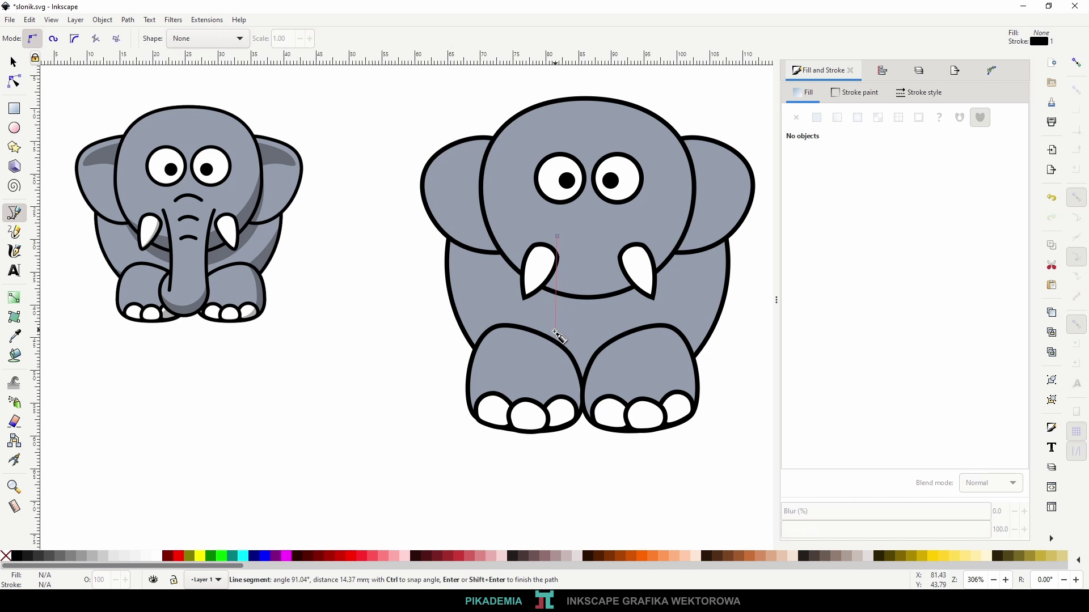
{"action": "left_click_drag", "start_coordinate": [565, 365], "coordinate": [554, 387]}
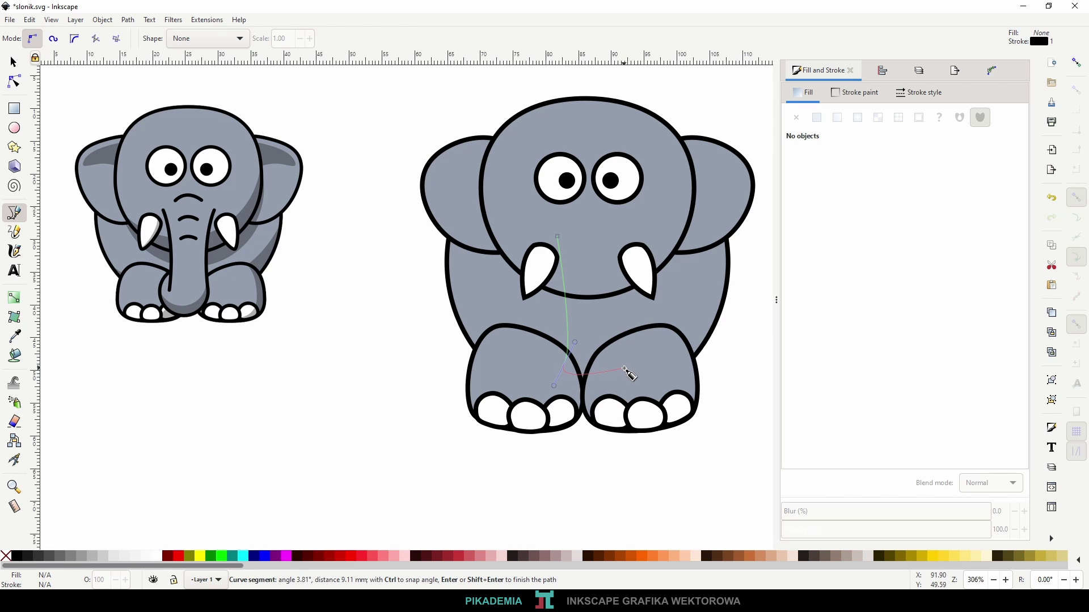
{"action": "left_click", "coordinate": [623, 370]}
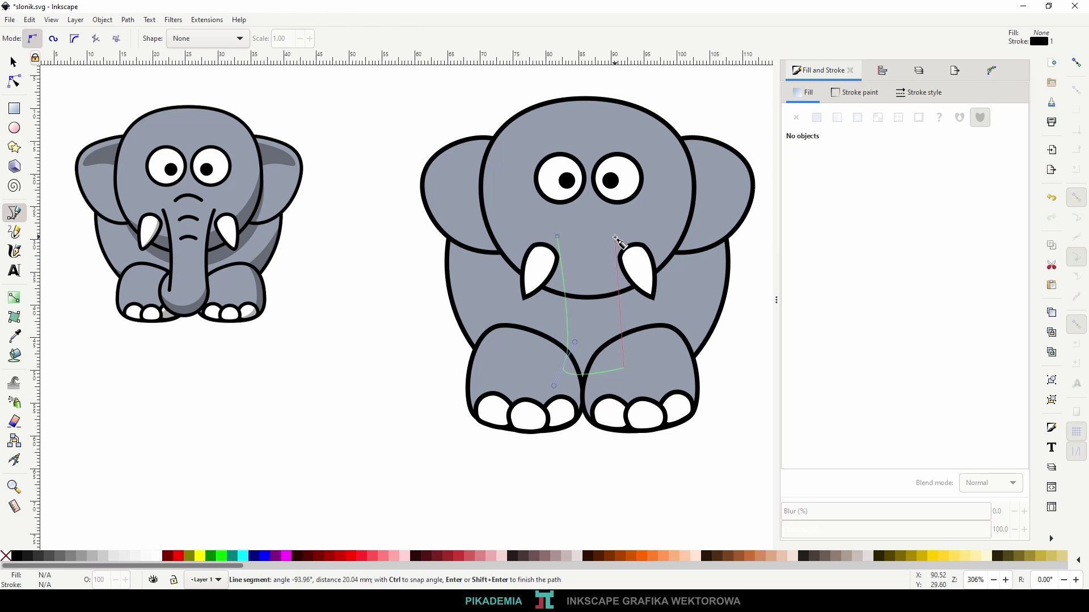
{"action": "left_click_drag", "start_coordinate": [616, 238], "coordinate": [626, 222]}
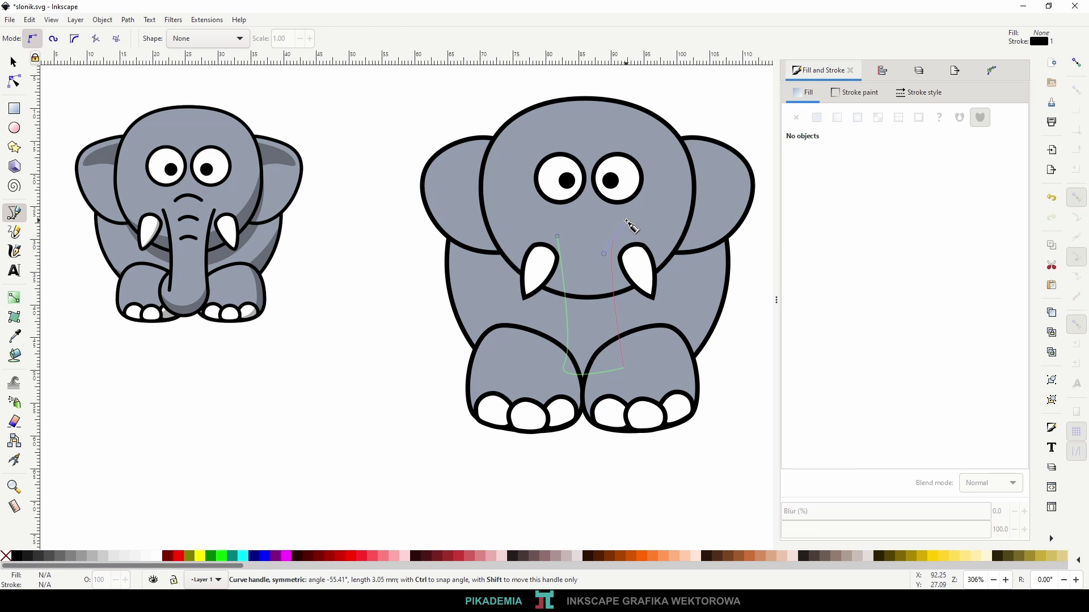
{"action": "left_click", "coordinate": [557, 236]}
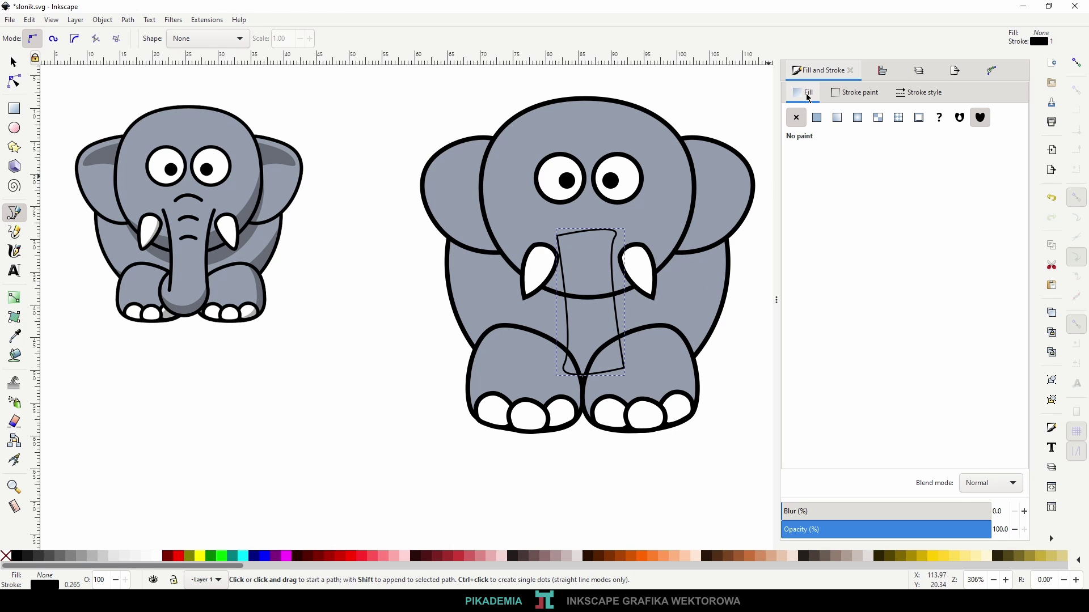
- Give the trunk a flat fill using the body's grey, sampled from the drawing
{"action": "left_click", "coordinate": [817, 117]}
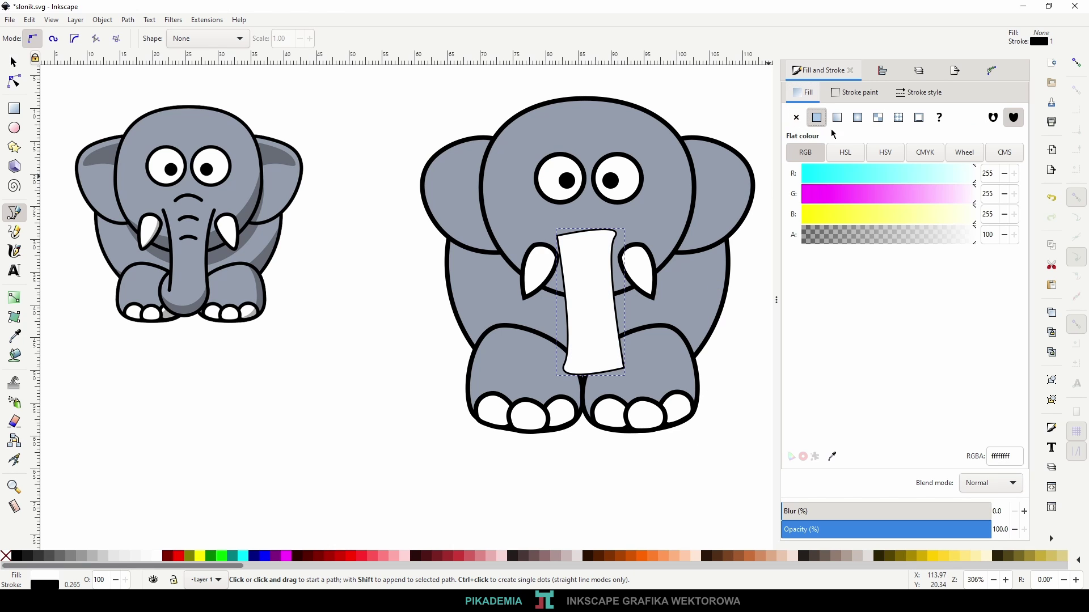
{"action": "left_click", "coordinate": [832, 457]}
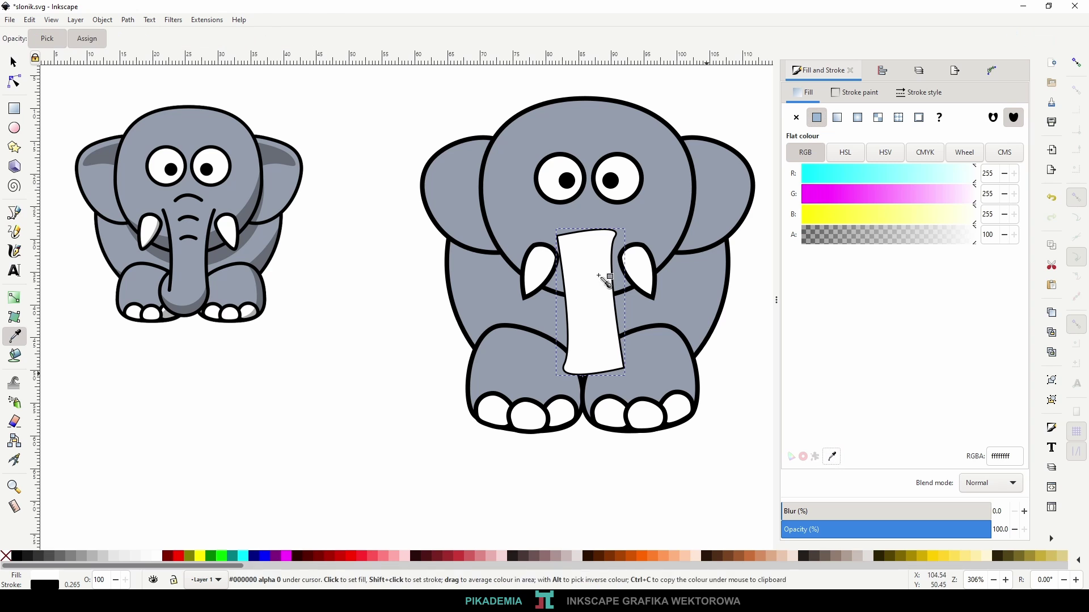
{"action": "left_click", "coordinate": [669, 298]}
{"action": "left_click", "coordinate": [14, 81]}
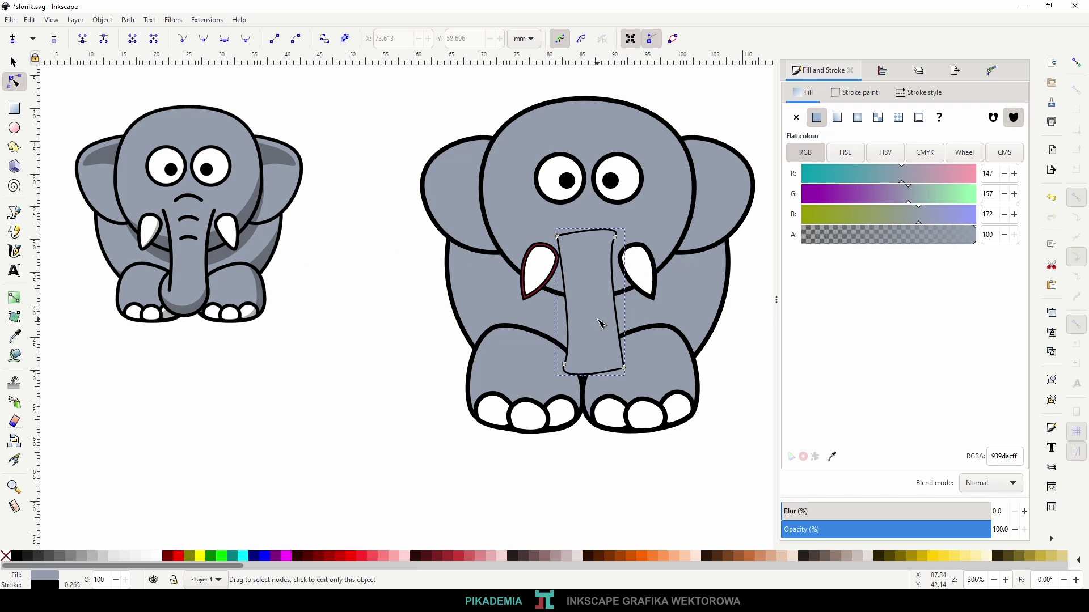
- Reshape the trunk's top-left corner, left edge and bottom-left corner, flattening the bottom curve
{"action": "scroll", "coordinate": [603, 310], "scroll_direction": "up", "scroll_amount": 1}
{"action": "scroll", "coordinate": [604, 310], "scroll_direction": "up", "scroll_amount": 1}
{"action": "scroll", "coordinate": [607, 315], "scroll_direction": "right", "scroll_amount": 3}
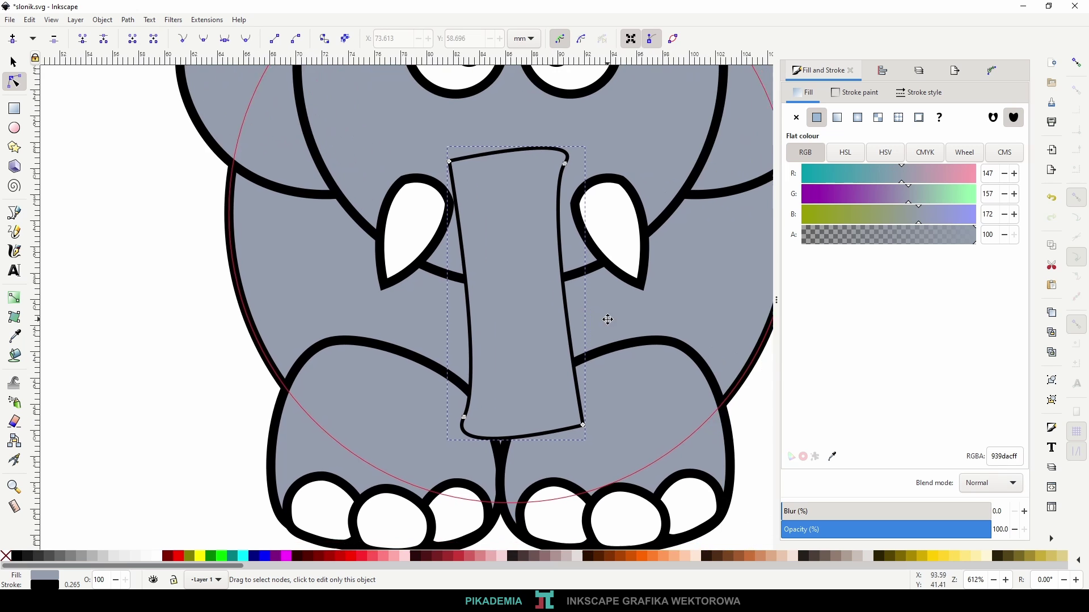
{"action": "scroll", "coordinate": [530, 287], "scroll_direction": "up", "scroll_amount": 1}
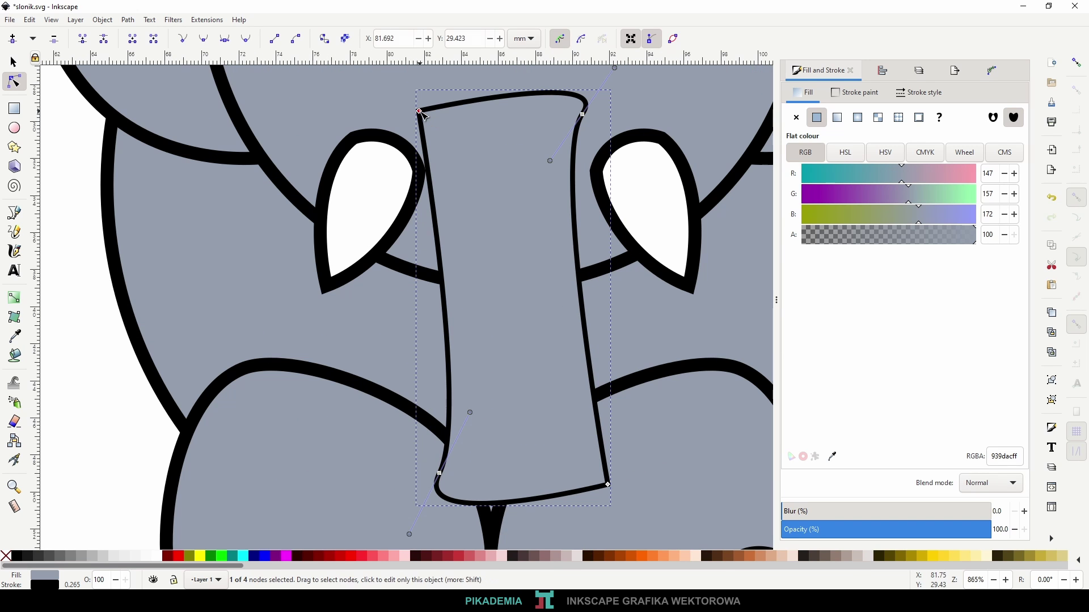
{"action": "mouse_move", "coordinate": [420, 111]}
{"action": "left_mouse_down"}
{"action": "mouse_move", "coordinate": [437, 97]}
{"action": "mouse_move", "coordinate": [479, 232]}
{"action": "left_mouse_up"}
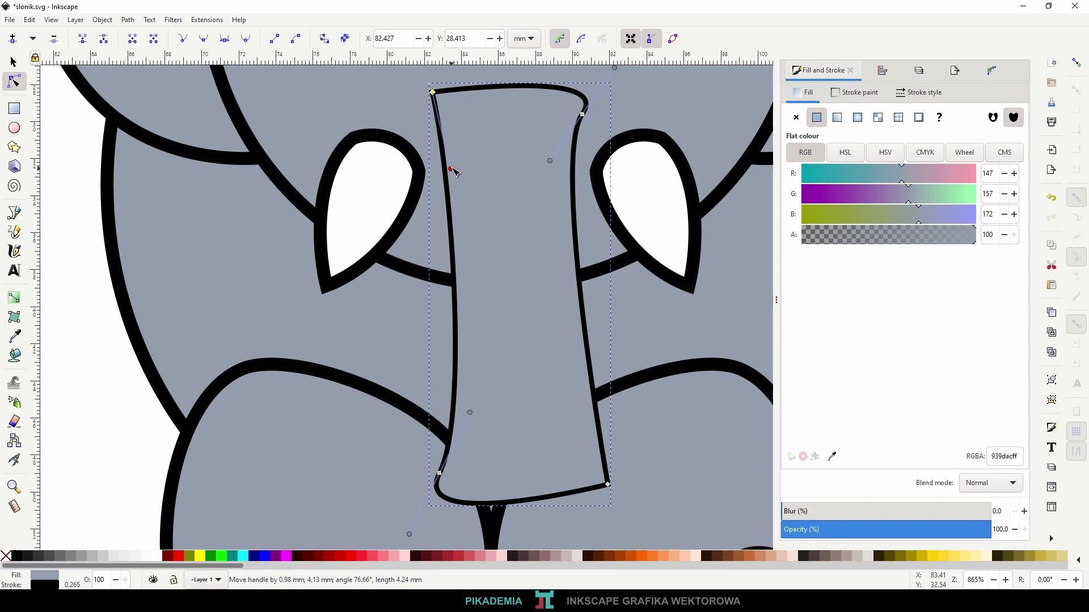
{"action": "left_click_drag", "start_coordinate": [482, 235], "coordinate": [464, 198]}
{"action": "left_click_drag", "start_coordinate": [439, 473], "coordinate": [399, 466]}
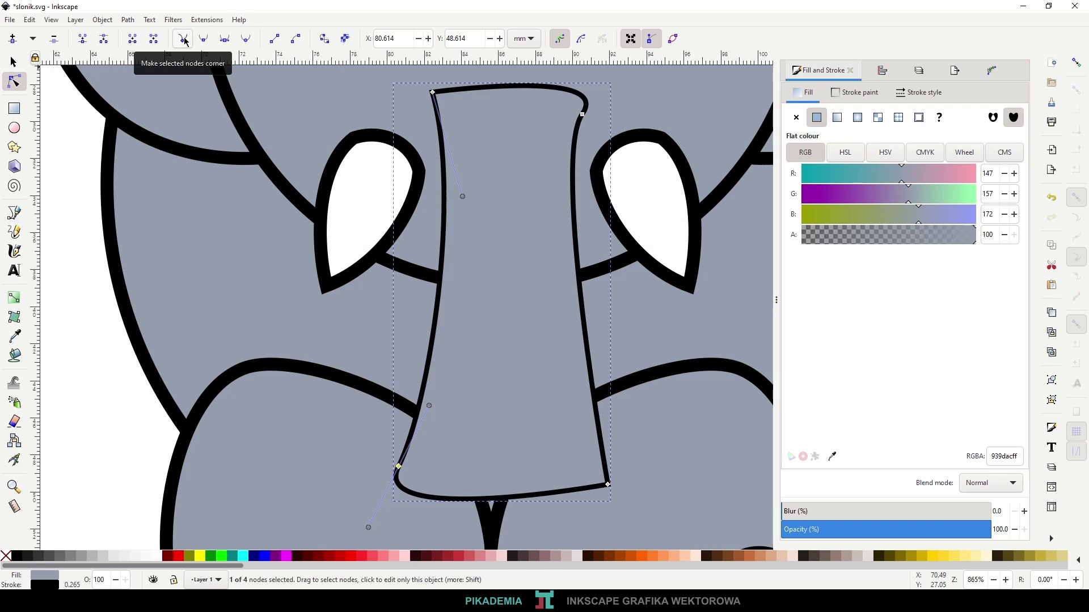
{"action": "left_click_drag", "start_coordinate": [368, 528], "coordinate": [464, 466]}
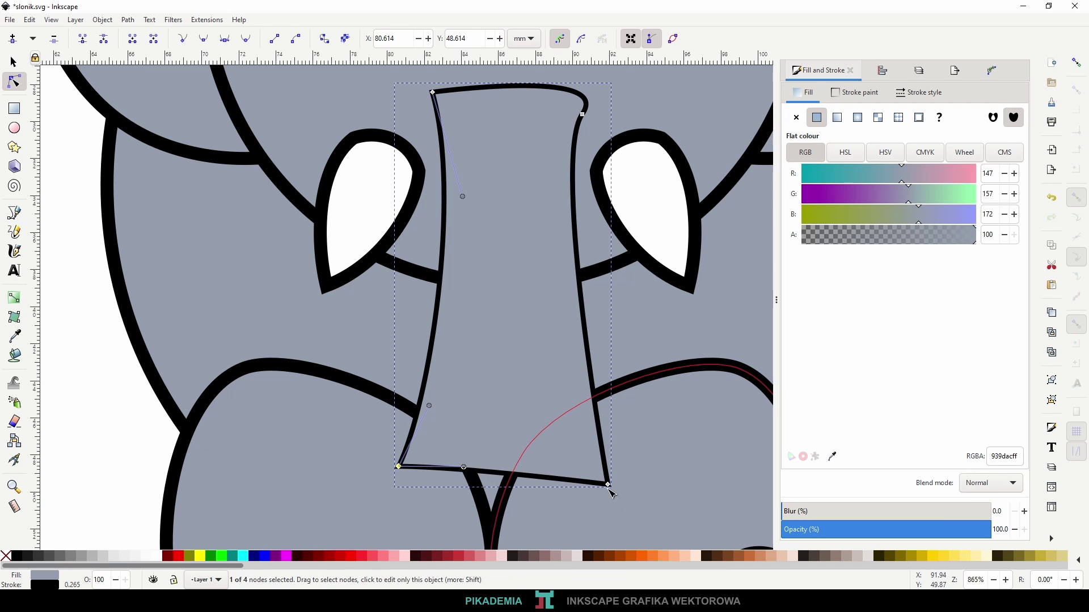
- Curve the trunk's right side inward and select its two bottom corner nodes
{"action": "left_click_drag", "start_coordinate": [608, 485], "coordinate": [613, 470]}
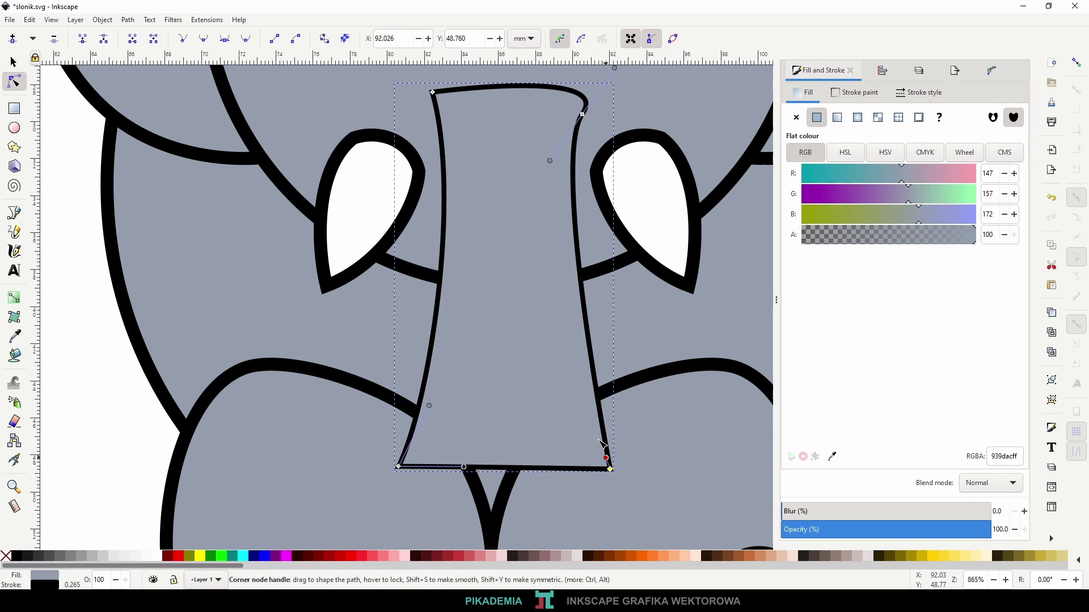
{"action": "left_click_drag", "start_coordinate": [611, 469], "coordinate": [587, 386]}
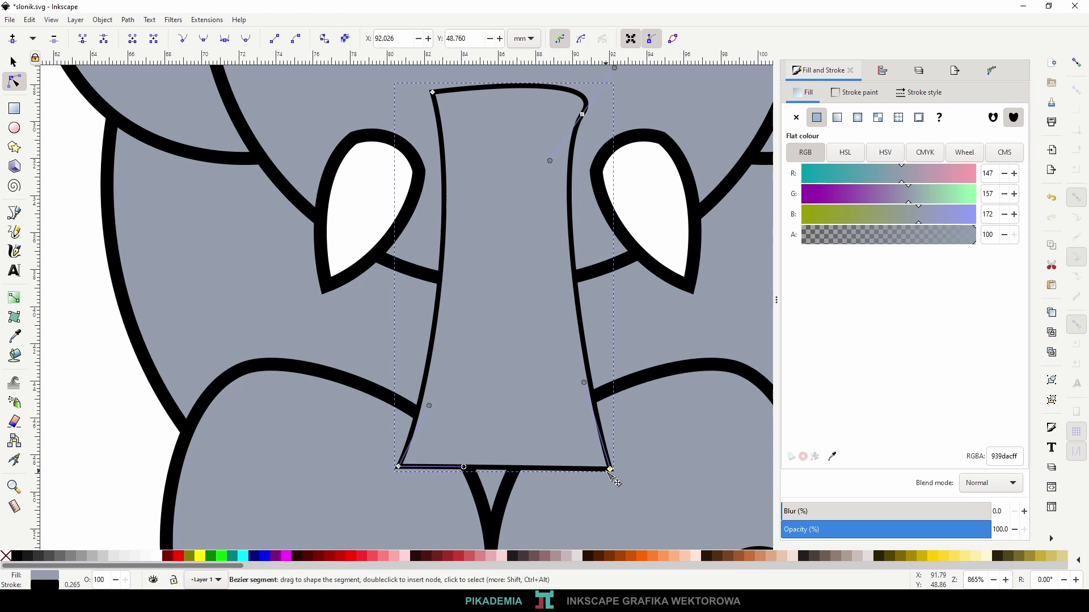
{"action": "left_click_drag", "start_coordinate": [464, 468], "coordinate": [475, 467]}
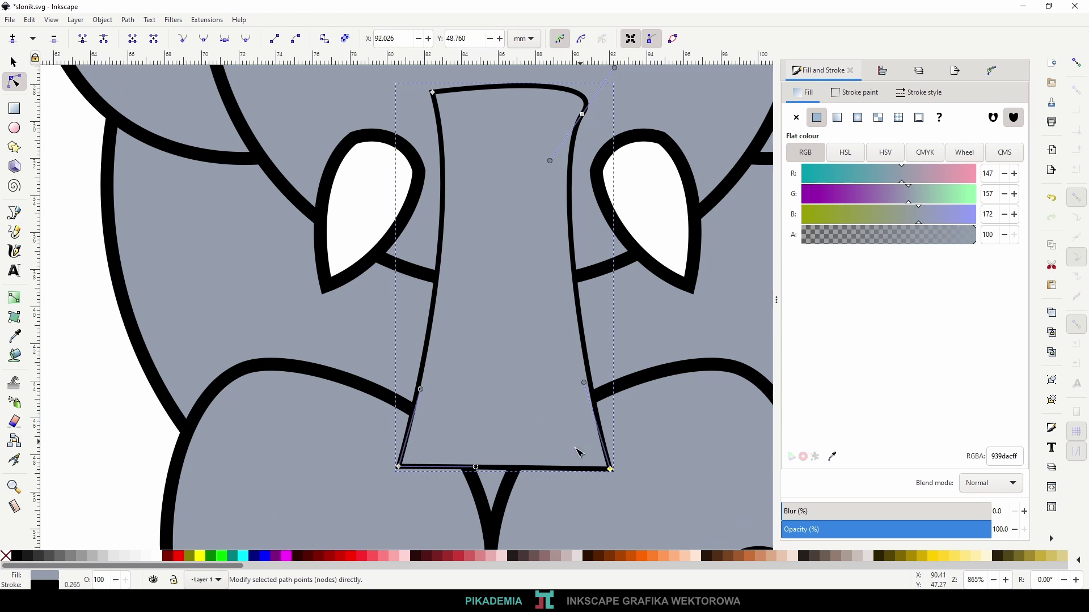
{"action": "left_click_drag", "start_coordinate": [385, 454], "coordinate": [680, 505]}
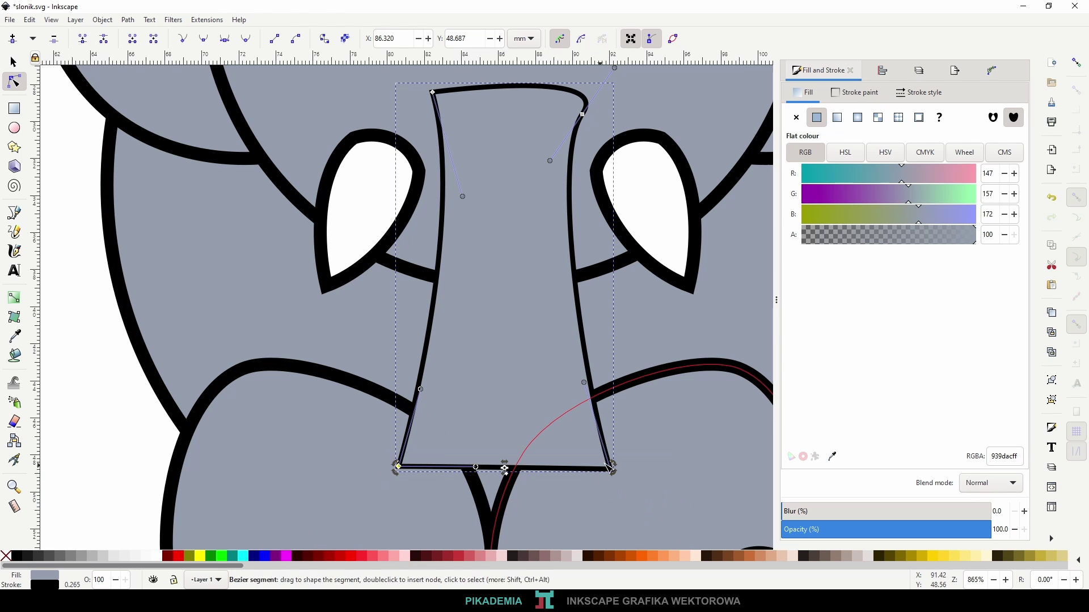
{"action": "scroll", "coordinate": [505, 504], "scroll_direction": "up", "scroll_amount": 1, "text": "ctrl"}
{"action": "scroll", "coordinate": [505, 504], "scroll_direction": "up", "scroll_amount": 1, "text": "ctrl"}
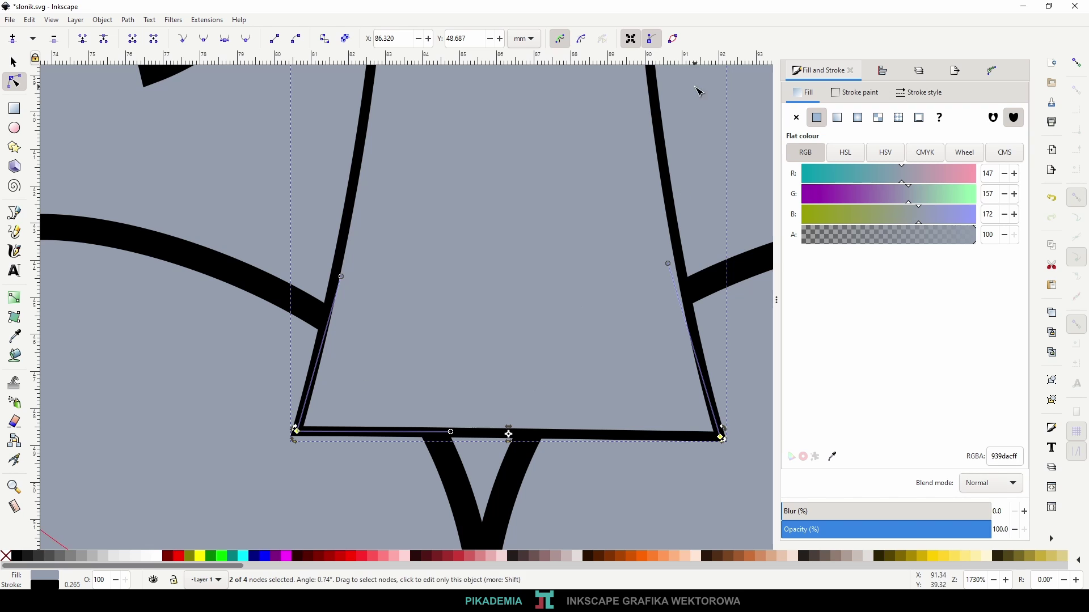
- Align the trunk's two bottom nodes to a common horizontal line
{"action": "left_click", "coordinate": [882, 72]}
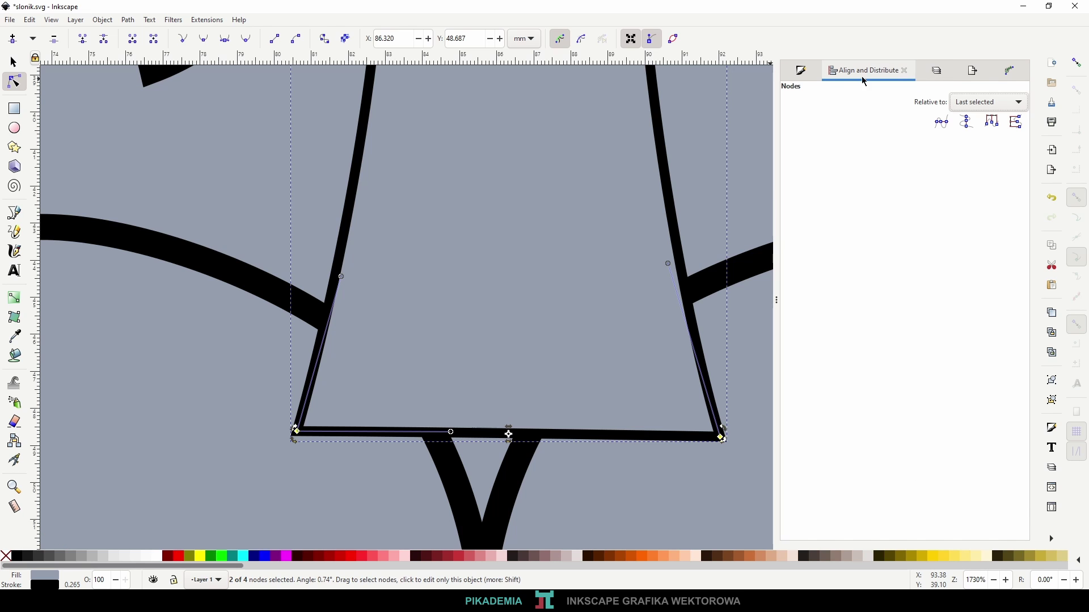
{"action": "left_click", "coordinate": [103, 20]}
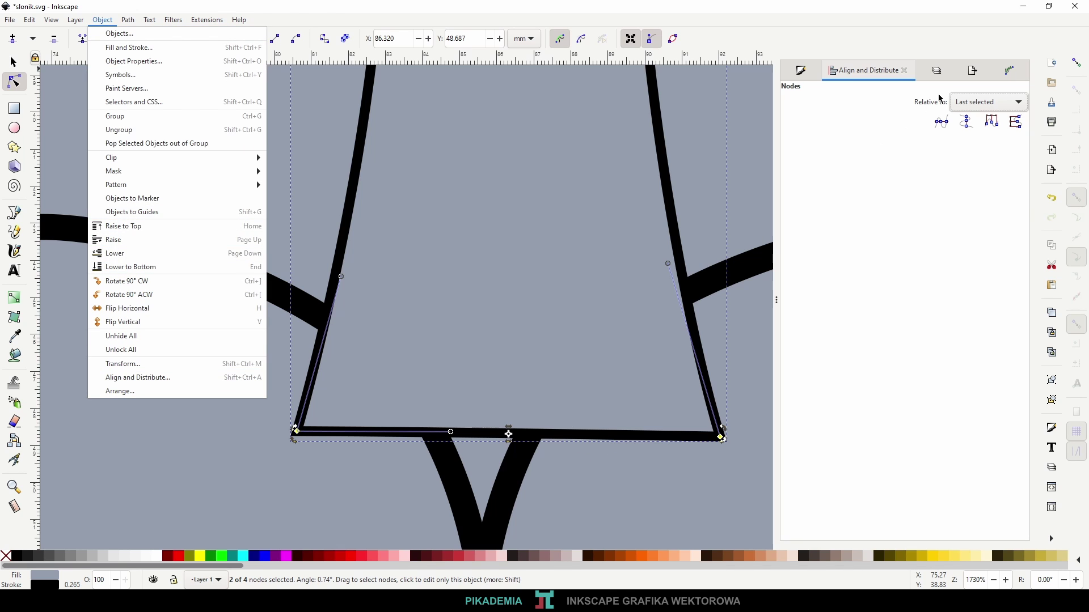
{"action": "left_click", "coordinate": [827, 106]}
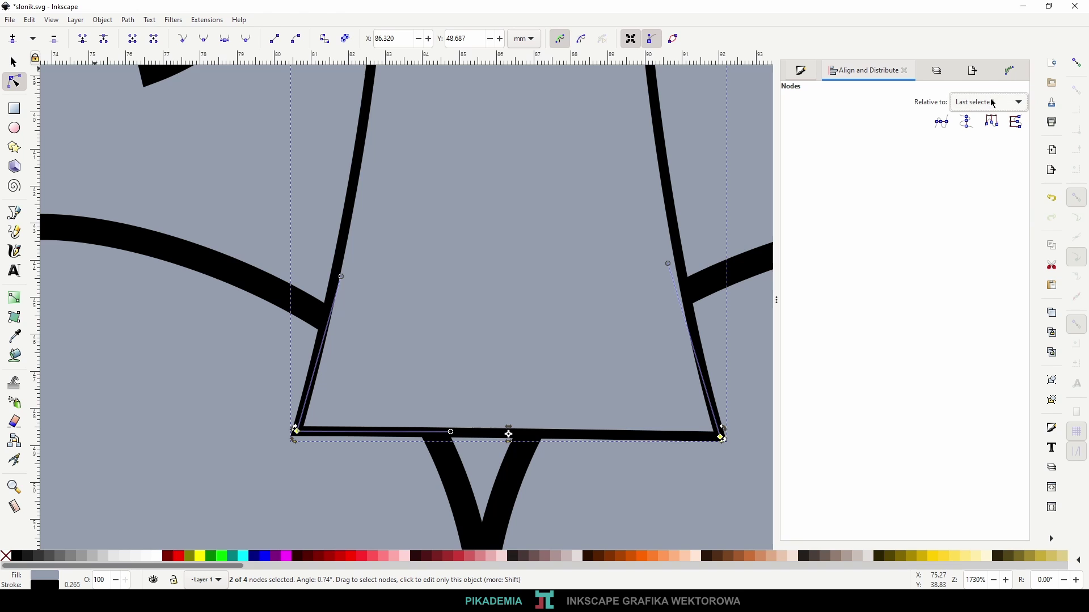
{"action": "left_click", "coordinate": [943, 122]}
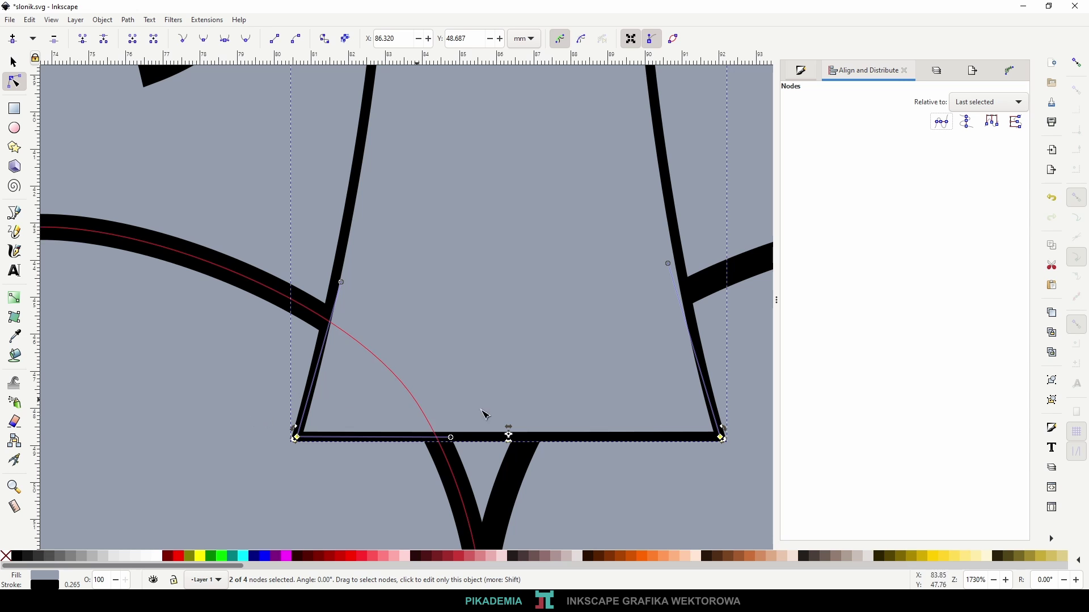
{"action": "scroll", "coordinate": [556, 406], "scroll_direction": "down", "scroll_amount": 2}
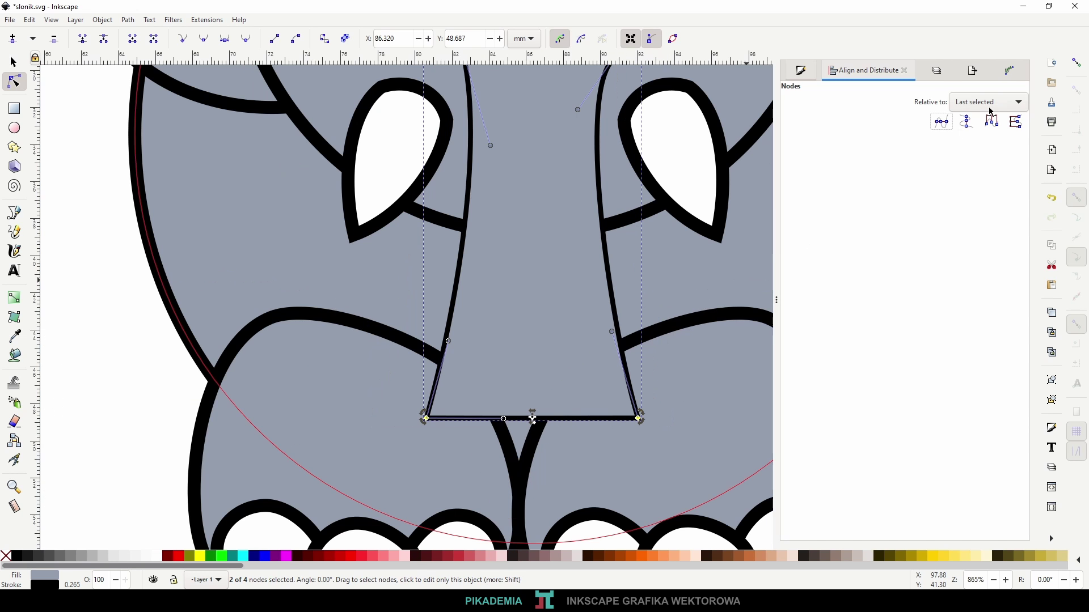
- Make the trunk's top-right node a sharp corner and flatten the top edge
{"action": "scroll", "coordinate": [668, 285], "scroll_direction": "up", "scroll_amount": 3}
{"action": "scroll", "coordinate": [668, 286], "scroll_direction": "right", "scroll_amount": 2}
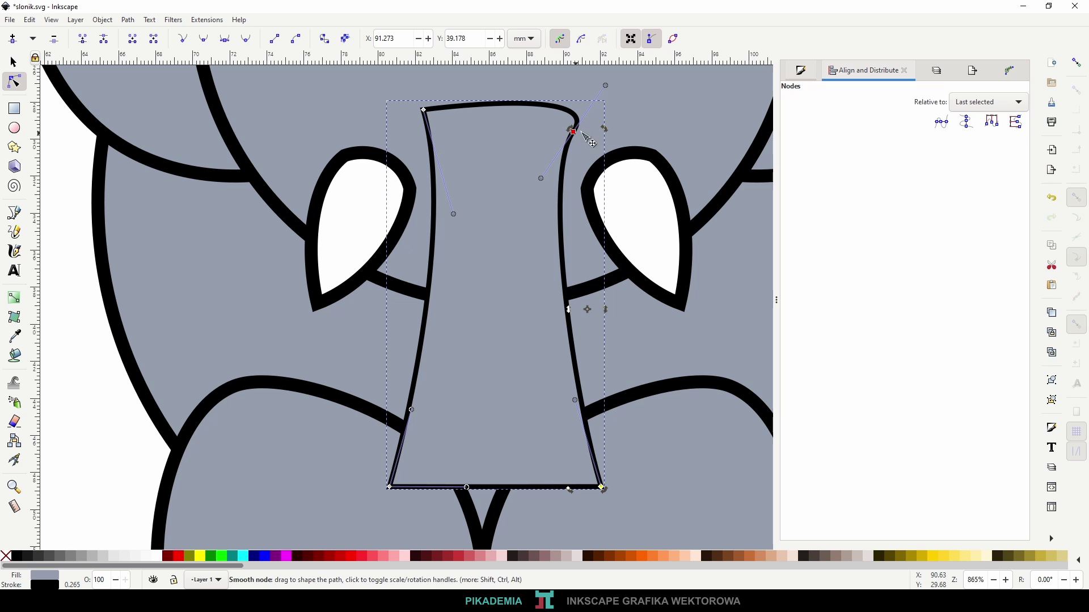
{"action": "left_click", "coordinate": [573, 132]}
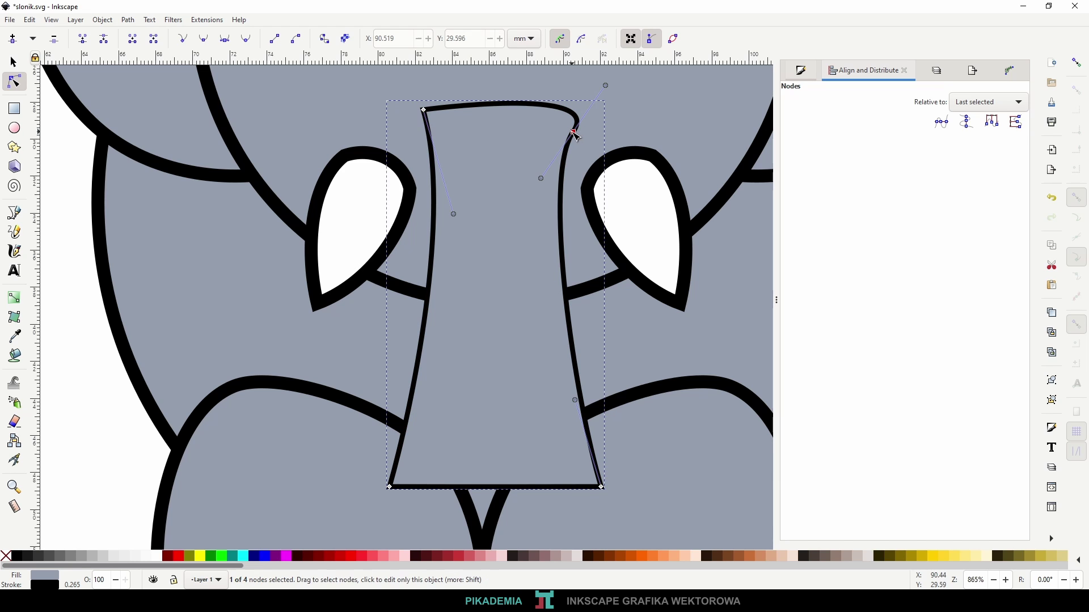
{"action": "left_click_drag", "start_coordinate": [573, 132], "coordinate": [578, 114]}
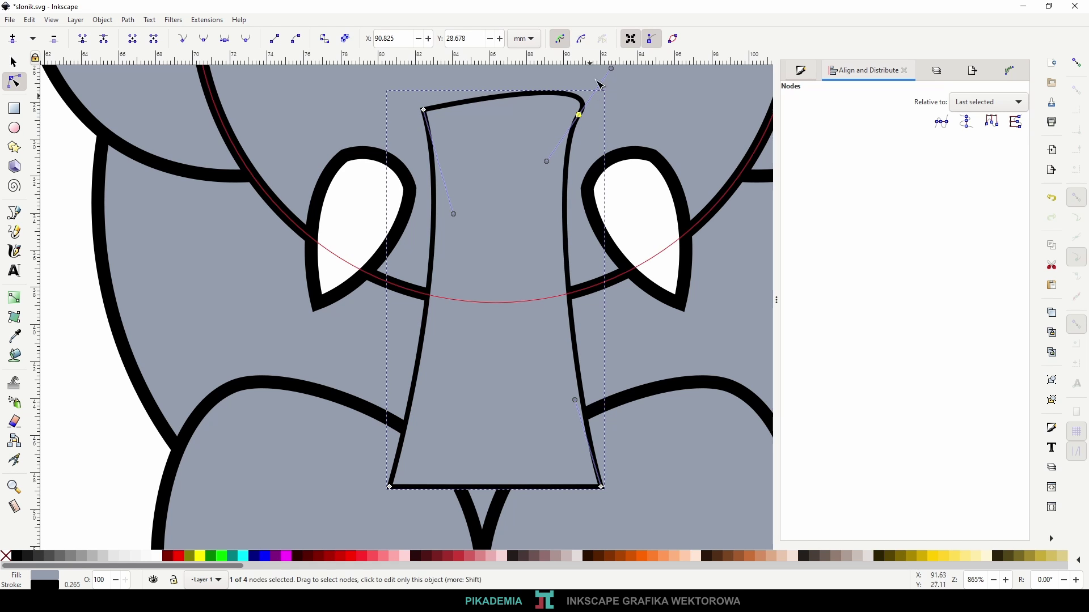
{"action": "left_click_drag", "start_coordinate": [611, 68], "coordinate": [590, 75]}
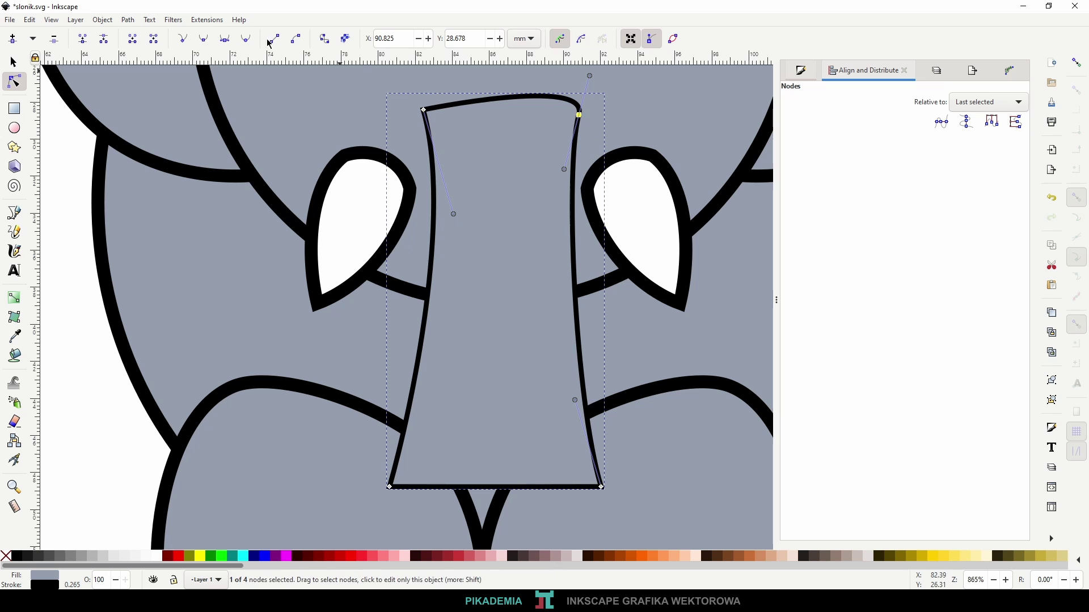
{"action": "left_click", "coordinate": [188, 40]}
{"action": "mouse_move", "coordinate": [590, 76]}
{"action": "left_mouse_down"}
{"action": "mouse_move", "coordinate": [525, 107]}
{"action": "mouse_move", "coordinate": [584, 113]}
{"action": "mouse_move", "coordinate": [519, 113]}
{"action": "left_mouse_up"}
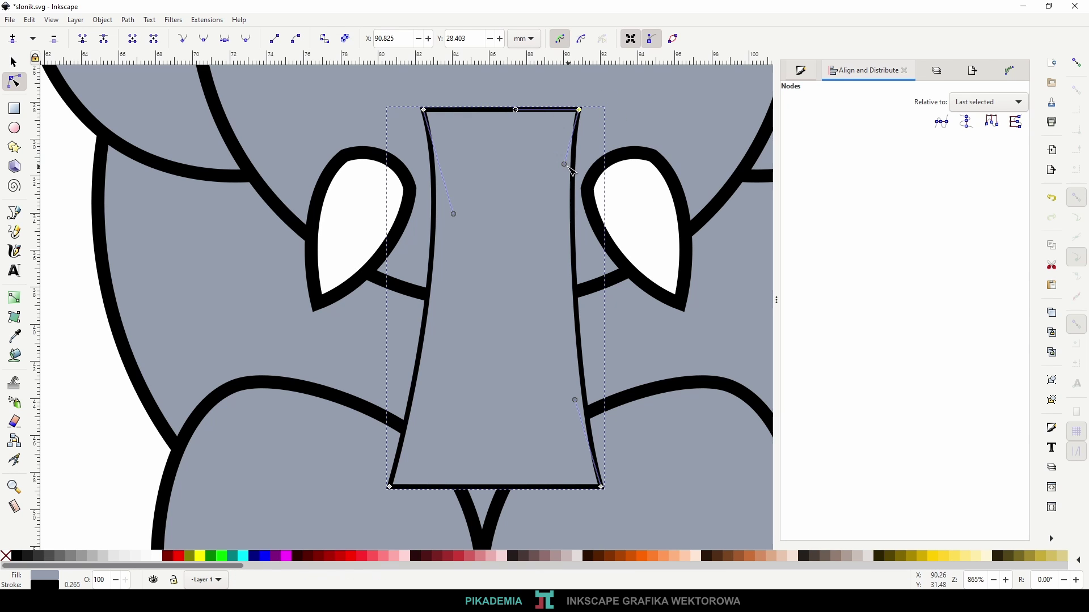
{"action": "left_click_drag", "start_coordinate": [565, 167], "coordinate": [554, 220]}
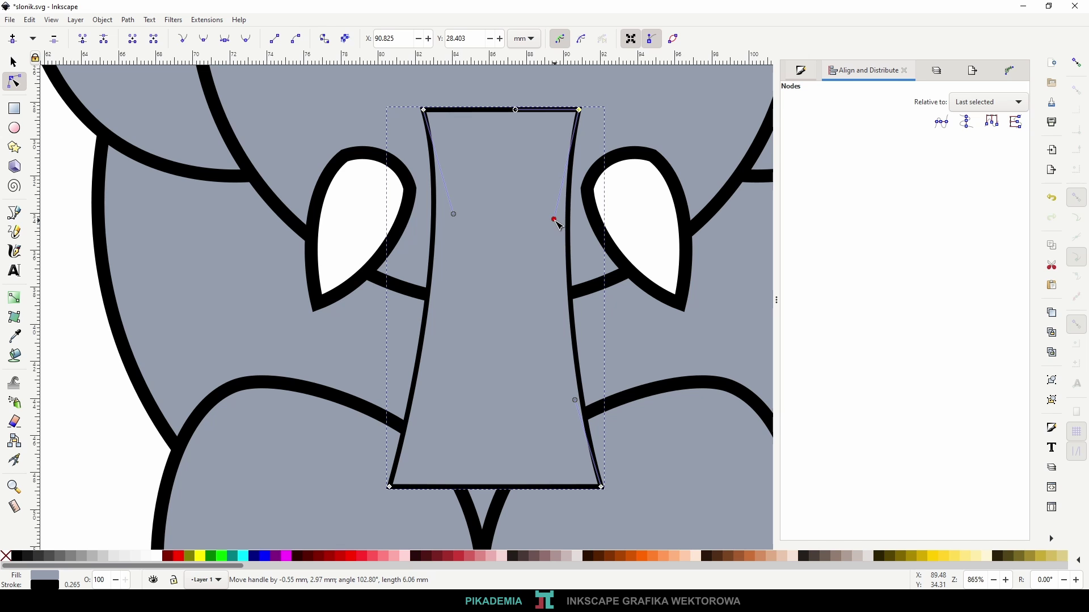
- Shift both top corners outward to widen the trunk's top evenly, then deselect
{"action": "scroll", "coordinate": [579, 292], "scroll_direction": "down", "scroll_amount": 3, "text": "ctrl"}
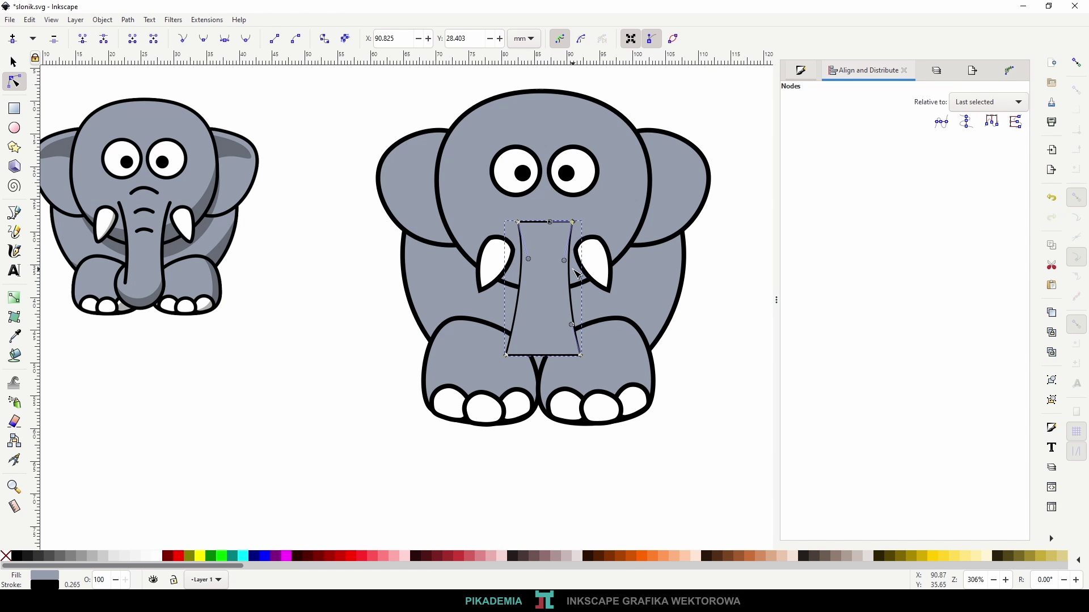
{"action": "scroll", "coordinate": [575, 277], "scroll_direction": "up", "scroll_amount": 2, "text": "ctrl"}
{"action": "scroll", "coordinate": [573, 279], "scroll_direction": "up", "scroll_amount": 2, "text": "ctrl"}
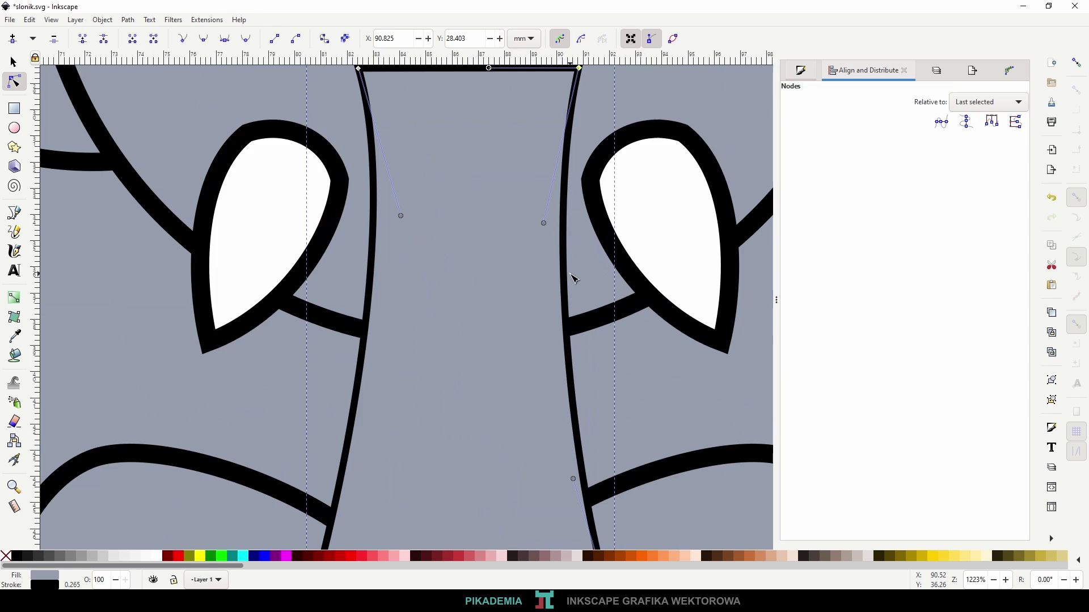
{"action": "scroll", "coordinate": [564, 242], "scroll_direction": "down", "scroll_amount": 1, "text": "ctrl"}
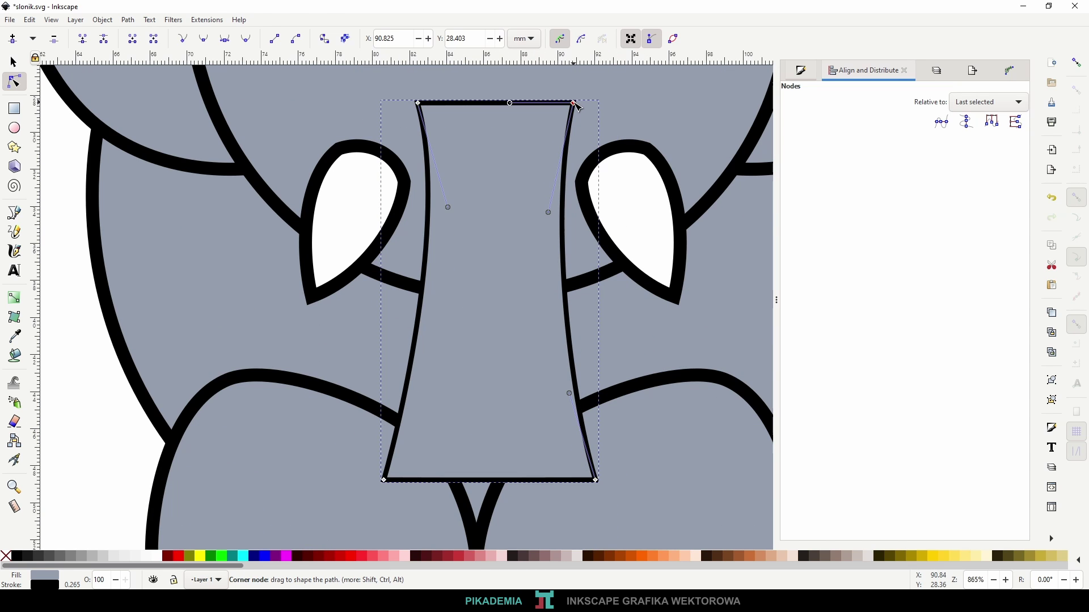
{"action": "left_click_drag", "start_coordinate": [580, 106], "coordinate": [584, 107]}
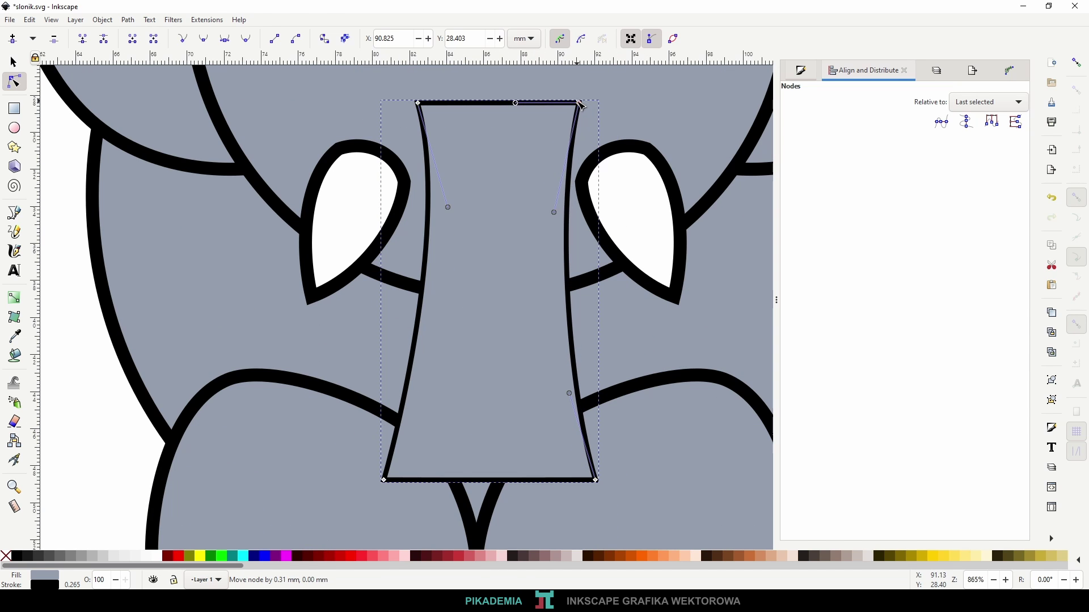
{"action": "left_click_drag", "start_coordinate": [418, 103], "coordinate": [410, 103]}
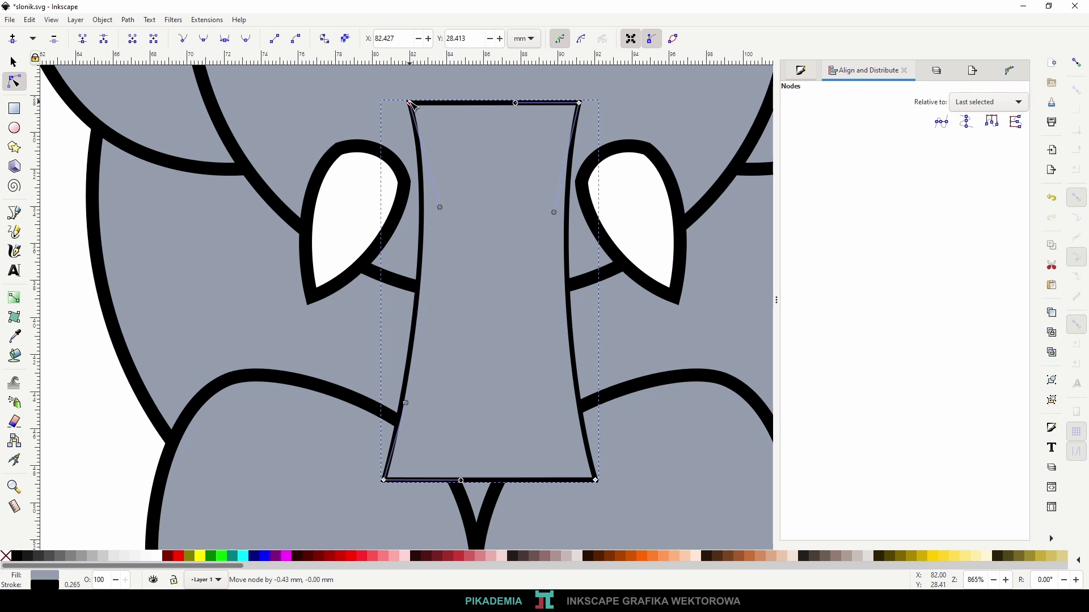
{"action": "scroll", "coordinate": [445, 149], "scroll_direction": "down", "scroll_amount": 3}
{"action": "scroll", "coordinate": [687, 213], "scroll_direction": "up", "scroll_amount": 5}
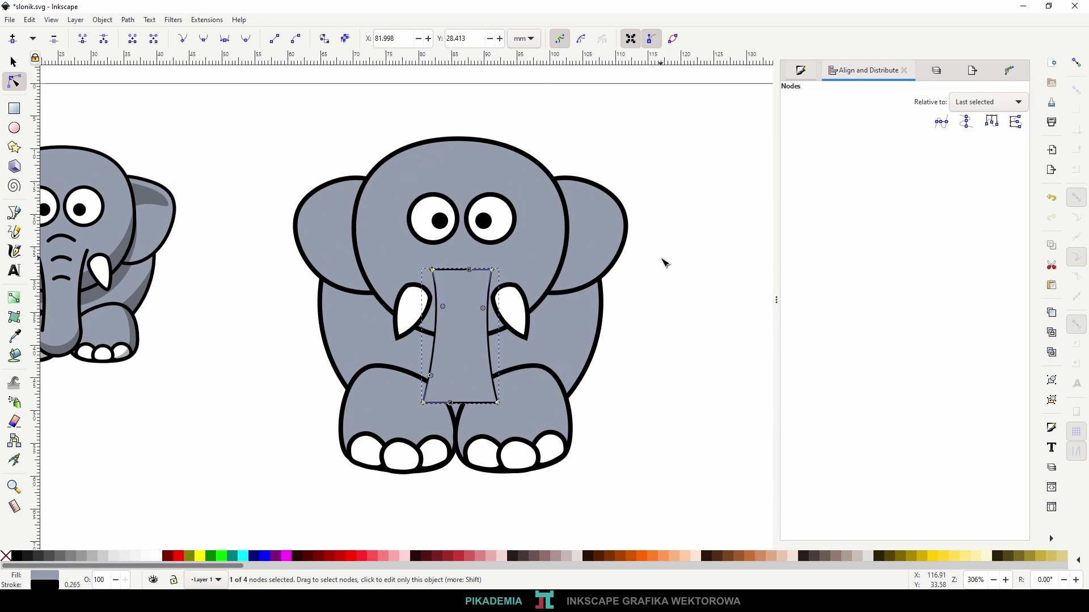
{"action": "left_click", "coordinate": [630, 385]}
{"action": "scroll", "coordinate": [631, 386], "scroll_direction": "left", "scroll_amount": 5}
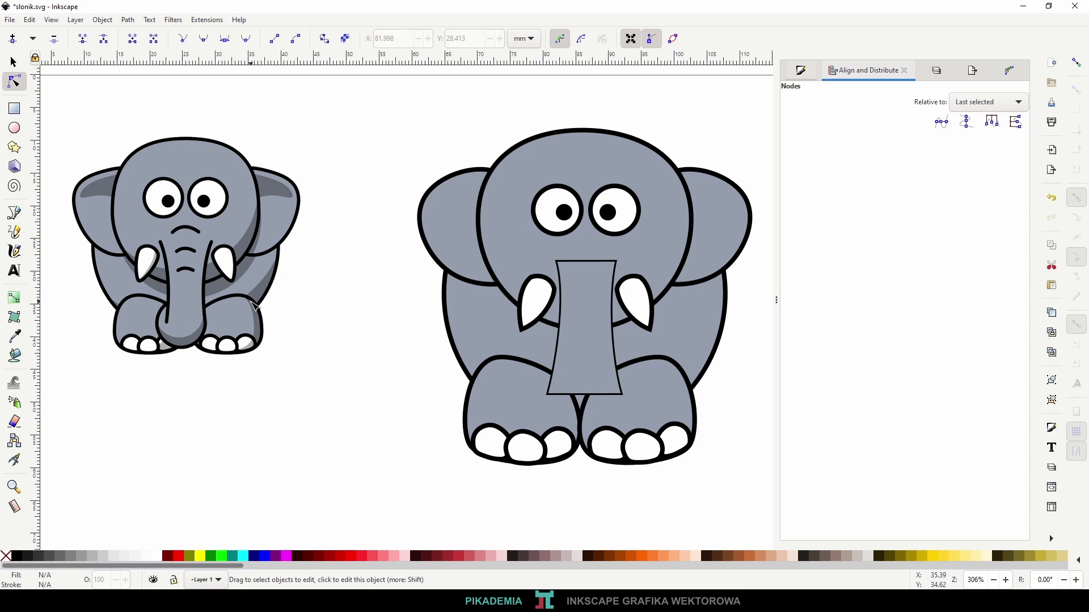
- Draw a circle near the trunk's lower end
{"action": "left_click", "coordinate": [14, 128]}
{"action": "scroll", "coordinate": [577, 462], "scroll_direction": "up", "scroll_amount": 2}
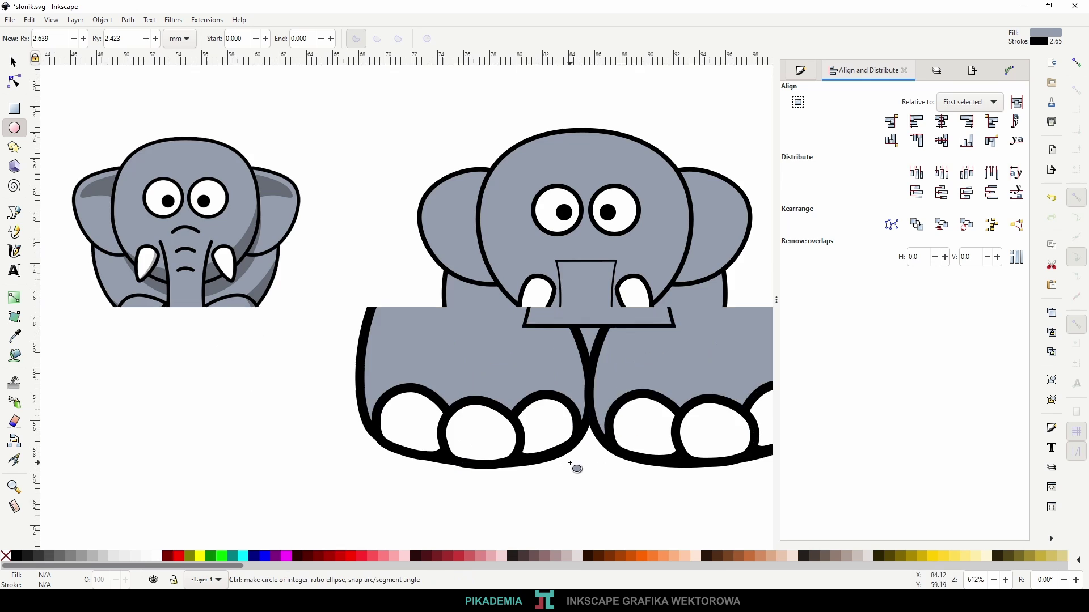
{"action": "scroll", "coordinate": [651, 303], "scroll_direction": "up", "scroll_amount": 2}
{"action": "scroll", "coordinate": [651, 304], "scroll_direction": "down", "scroll_amount": 1}
{"action": "scroll", "coordinate": [468, 330], "scroll_direction": "down", "scroll_amount": 1}
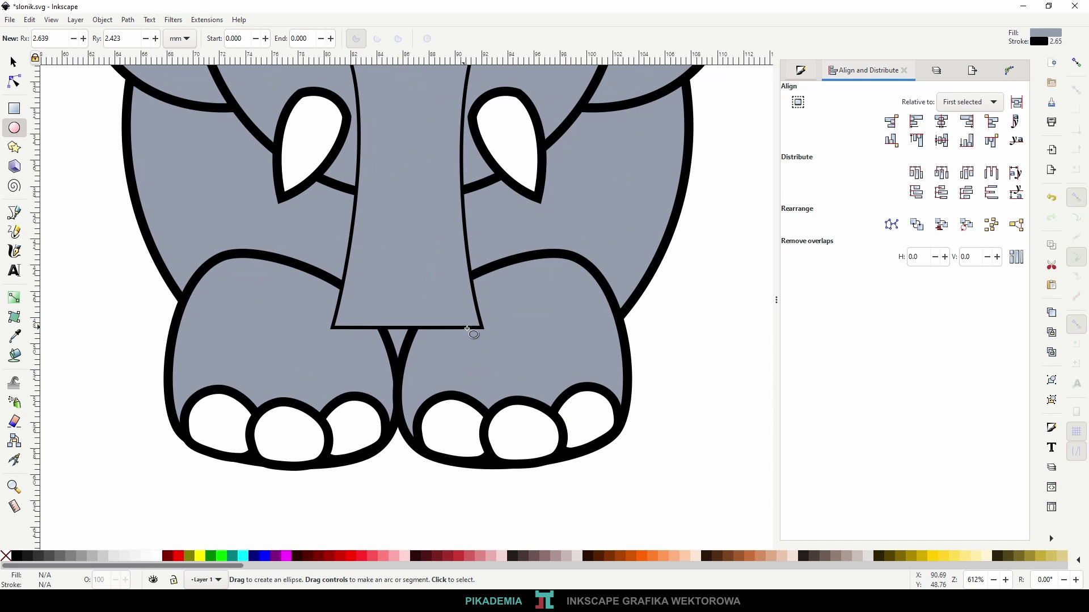
{"action": "left_click_drag", "start_coordinate": [479, 329], "coordinate": [307, 503]}
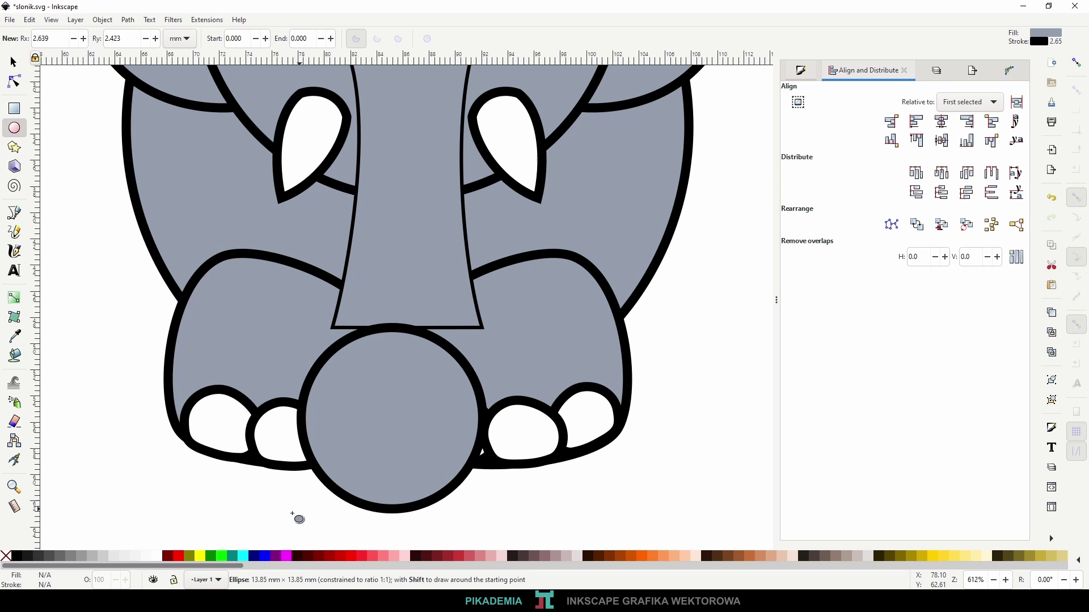
{"action": "mouse_move", "coordinate": [307, 504]}
{"action": "left_mouse_down"}
{"action": "mouse_move", "coordinate": [207, 550]}
{"action": "mouse_move", "coordinate": [232, 548]}
{"action": "left_mouse_up"}
- Move the circle up under the trunk's end and shrink it into a round tip
{"action": "left_click", "coordinate": [13, 62]}
{"action": "left_click_drag", "start_coordinate": [411, 413], "coordinate": [411, 315]}
{"action": "left_click_drag", "start_coordinate": [225, 491], "coordinate": [272, 451]}
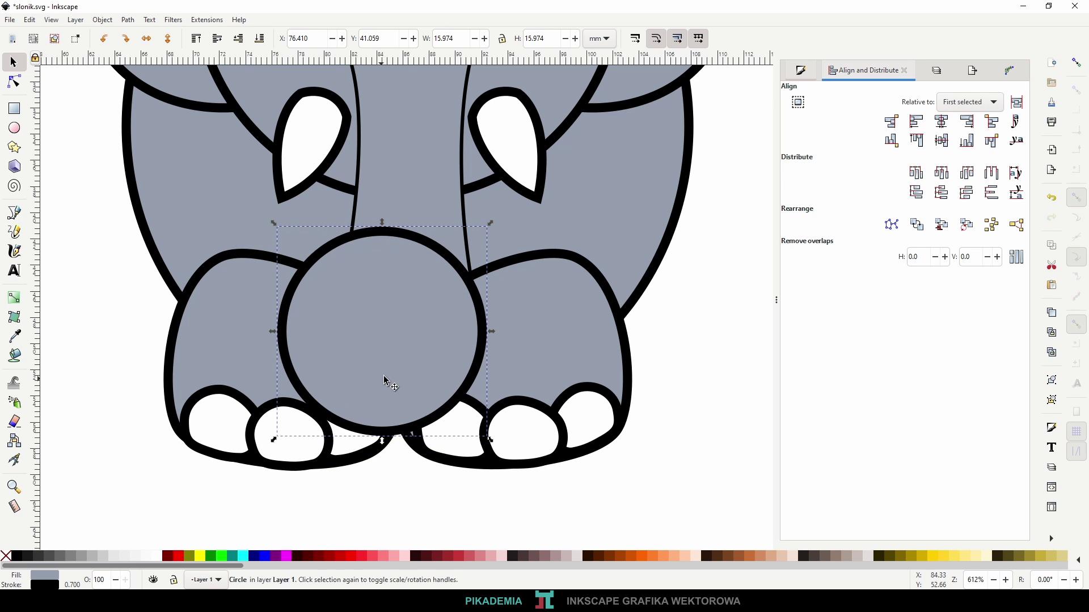
- Give the trunk a 0.7 mm outline width to match the body
{"action": "scroll", "coordinate": [397, 368], "scroll_direction": "down", "scroll_amount": 1}
{"action": "scroll", "coordinate": [397, 367], "scroll_direction": "down", "scroll_amount": 1}
{"action": "left_click", "coordinate": [414, 249]}
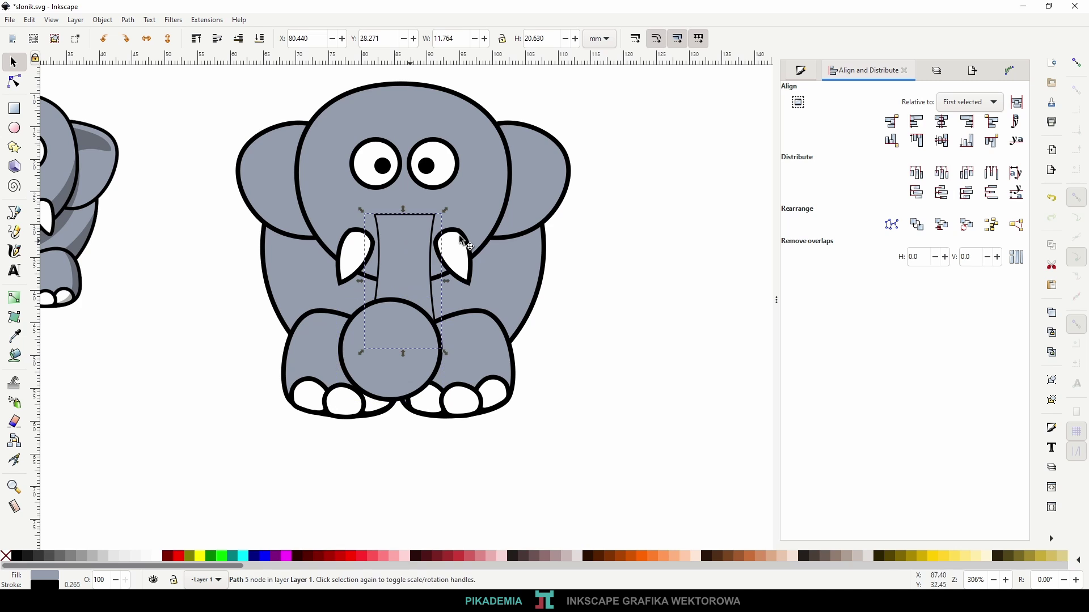
{"action": "left_click", "coordinate": [802, 73]}
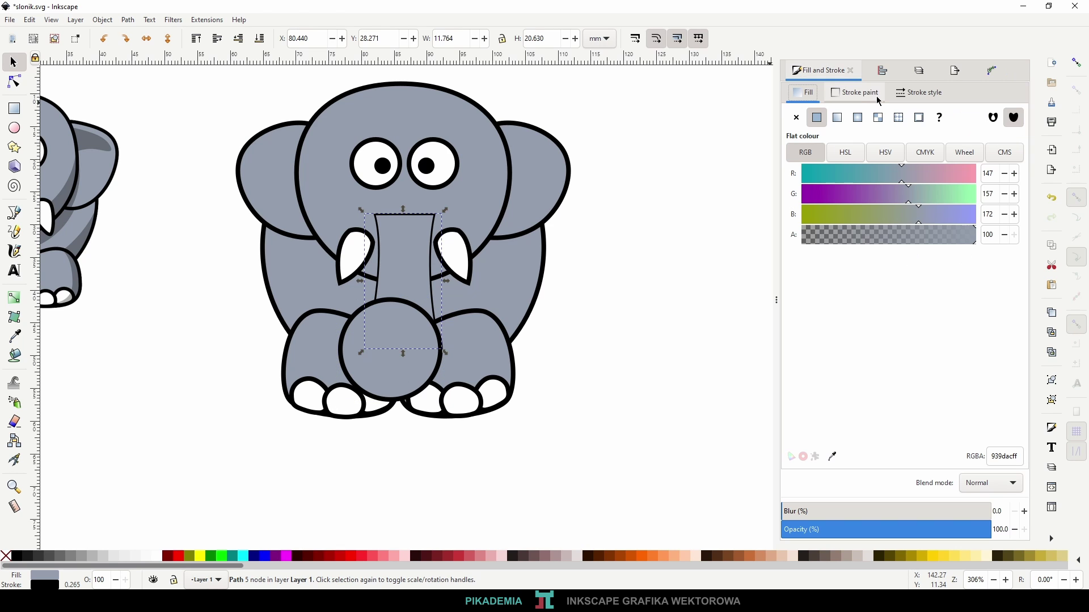
{"action": "left_click", "coordinate": [920, 92]}
{"action": "left_click_drag", "start_coordinate": [837, 117], "coordinate": [827, 116]}
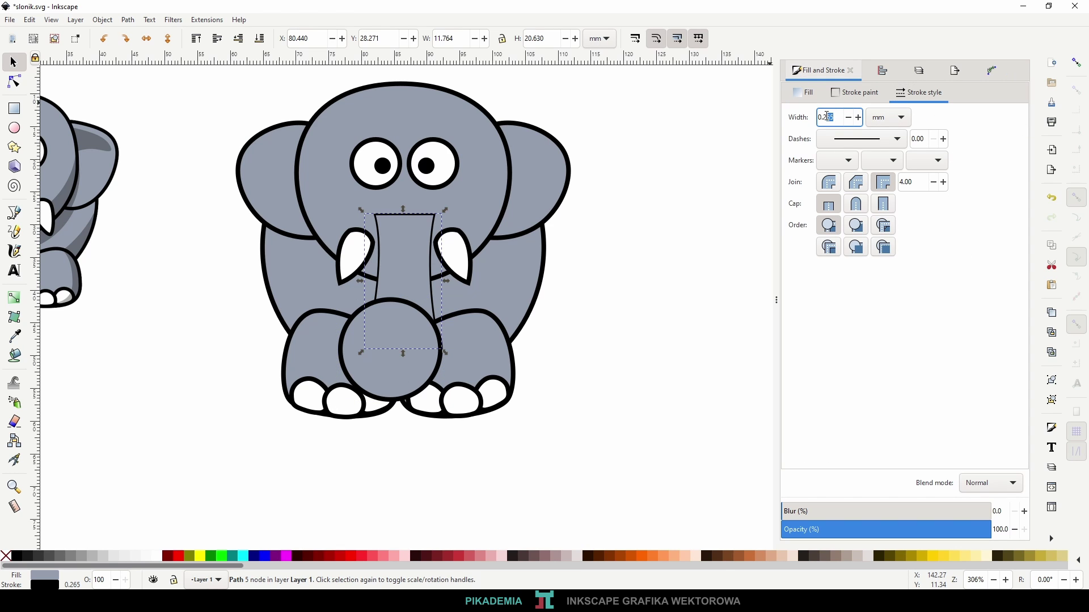
{"action": "type", "text": "7"}
{"action": "key", "text": "Return"}
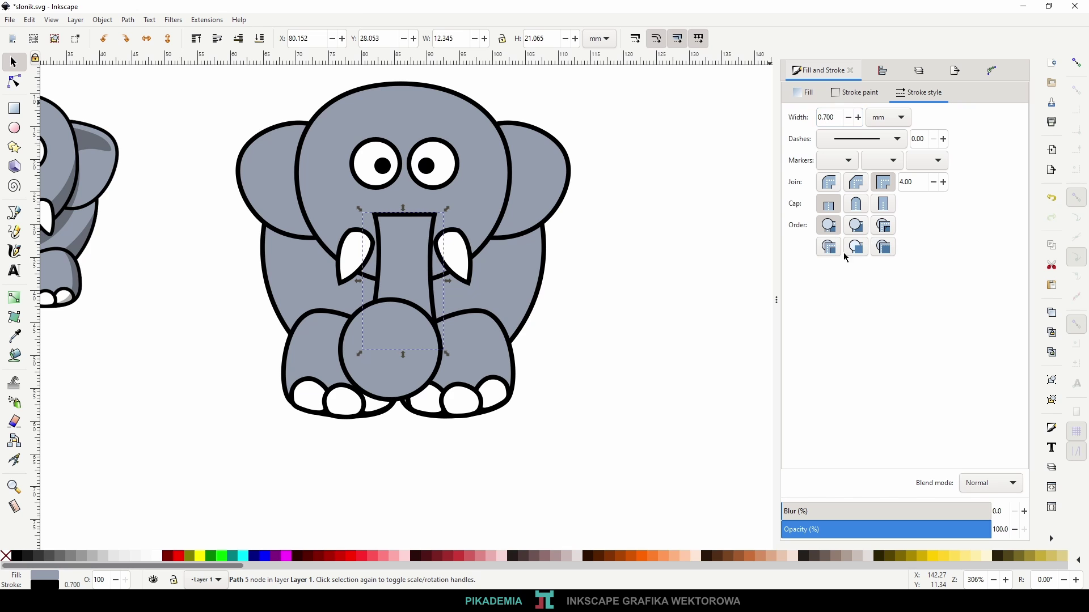
- Move the round trunk tip slightly lower and lower it one step behind the trunk
{"action": "left_click", "coordinate": [538, 373]}
{"action": "scroll", "coordinate": [401, 329], "scroll_direction": "up", "scroll_amount": 1}
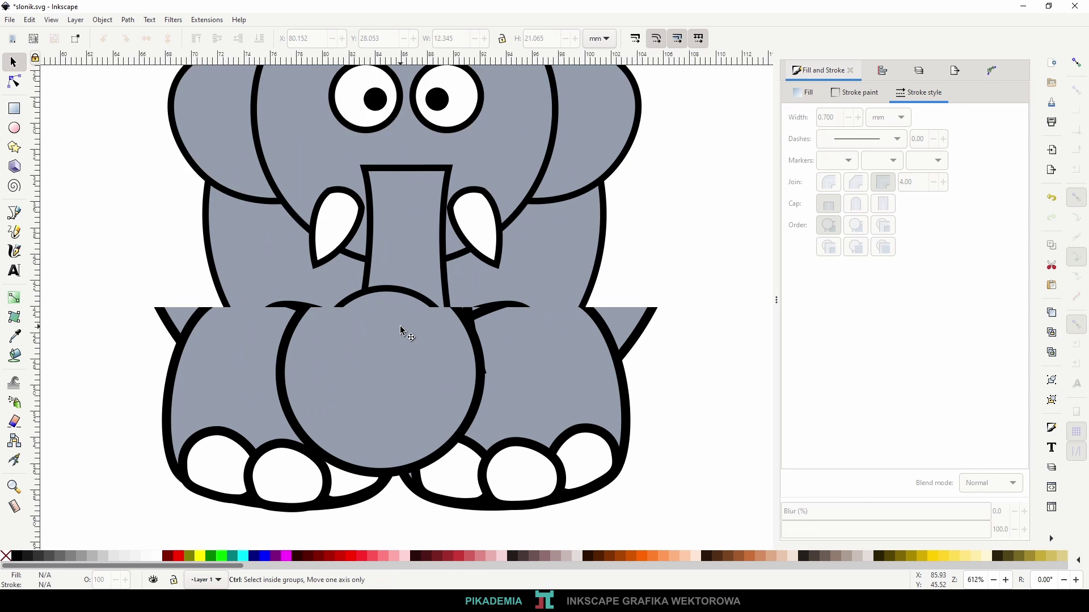
{"action": "scroll", "coordinate": [401, 328], "scroll_direction": "up", "scroll_amount": 1}
{"action": "left_click_drag", "start_coordinate": [467, 383], "coordinate": [469, 410]}
{"action": "scroll", "coordinate": [469, 405], "scroll_direction": "down", "scroll_amount": 2}
{"action": "scroll", "coordinate": [469, 402], "scroll_direction": "down", "scroll_amount": 1}
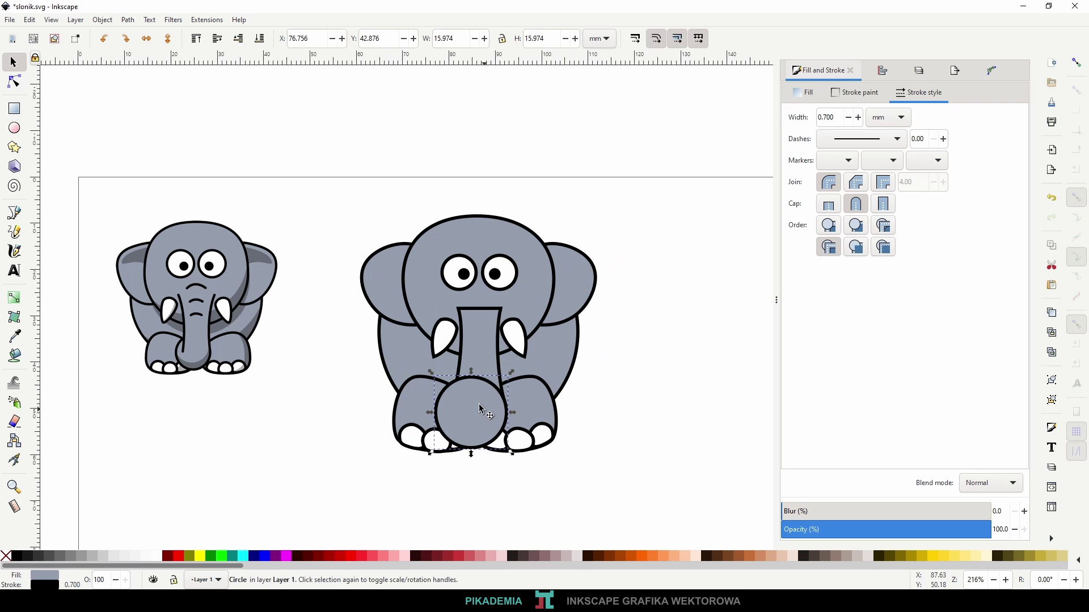
{"action": "scroll", "coordinate": [469, 402], "scroll_direction": "up", "scroll_amount": 1}
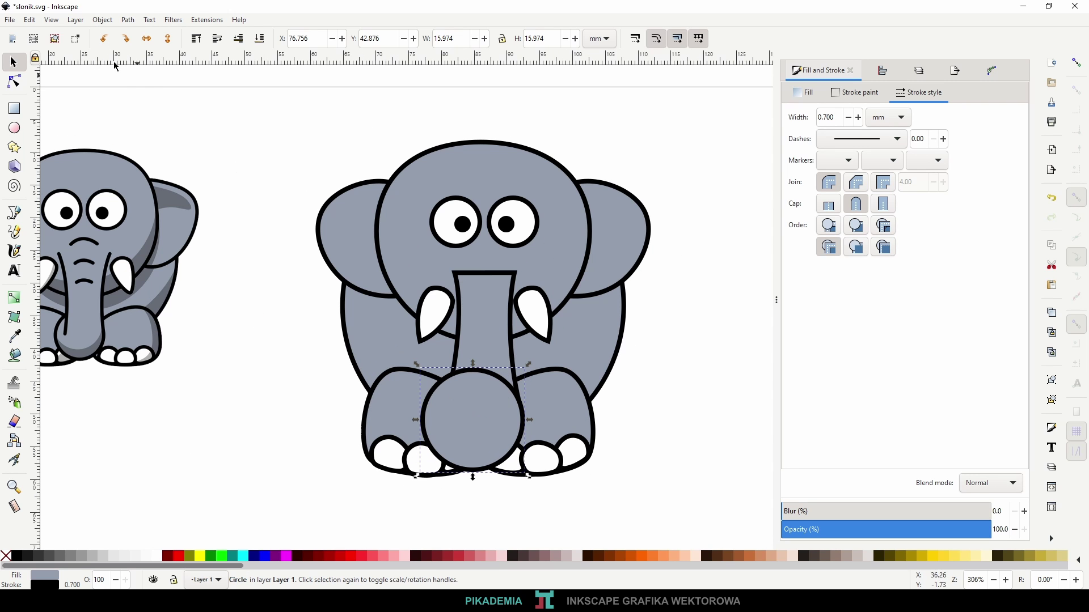
{"action": "left_click", "coordinate": [241, 44]}
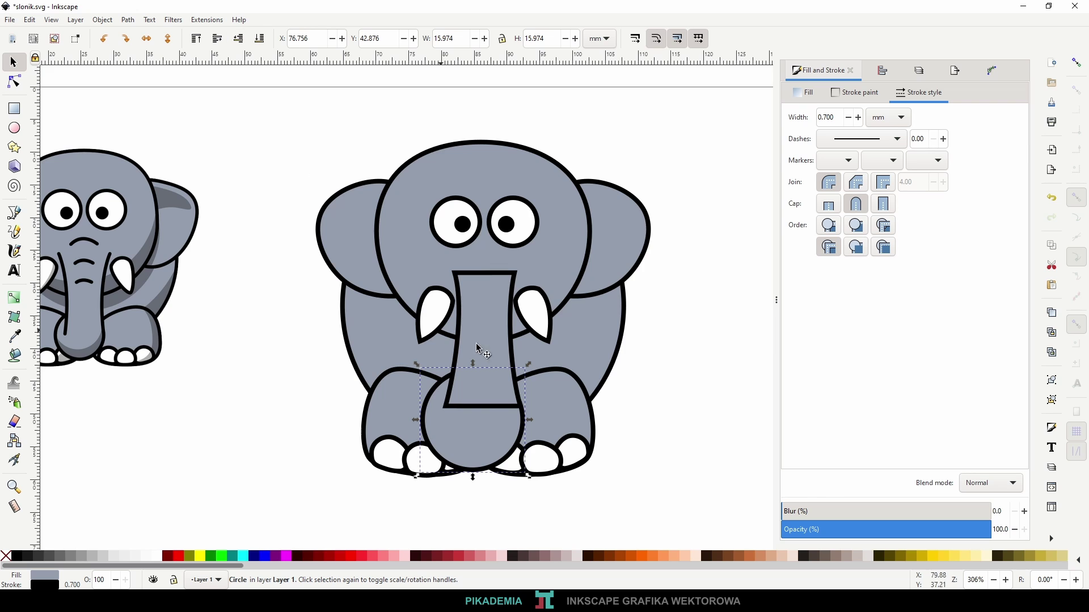
- Narrow the trunk slightly from its left side
{"action": "scroll", "coordinate": [710, 367], "scroll_direction": "down", "scroll_amount": 2}
{"action": "scroll", "coordinate": [710, 368], "scroll_direction": "left", "scroll_amount": 4}
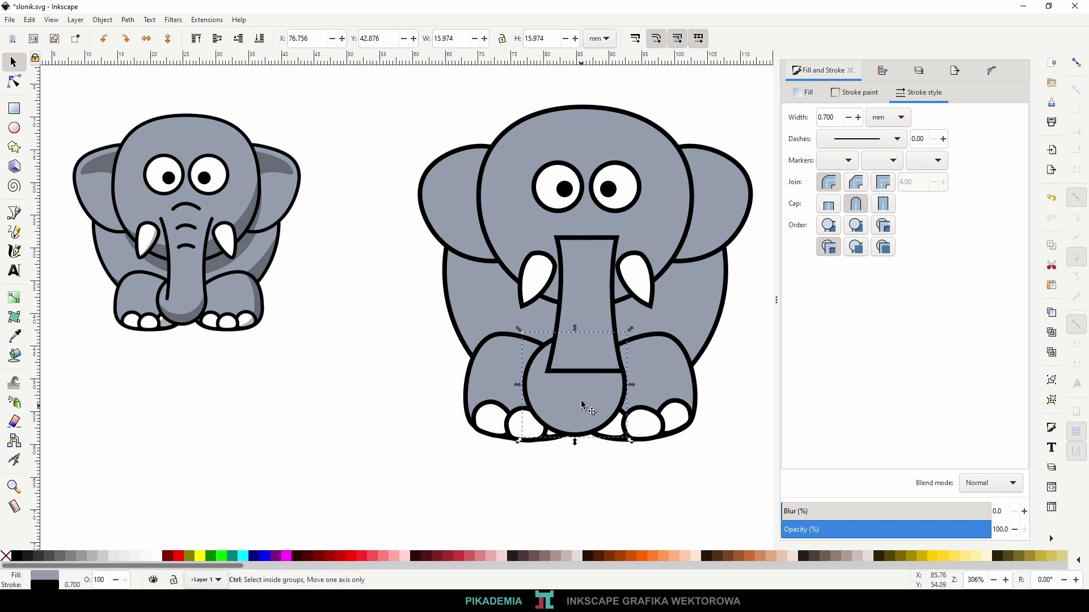
{"action": "scroll", "coordinate": [577, 398], "scroll_direction": "up", "scroll_amount": 2, "text": "ctrl"}
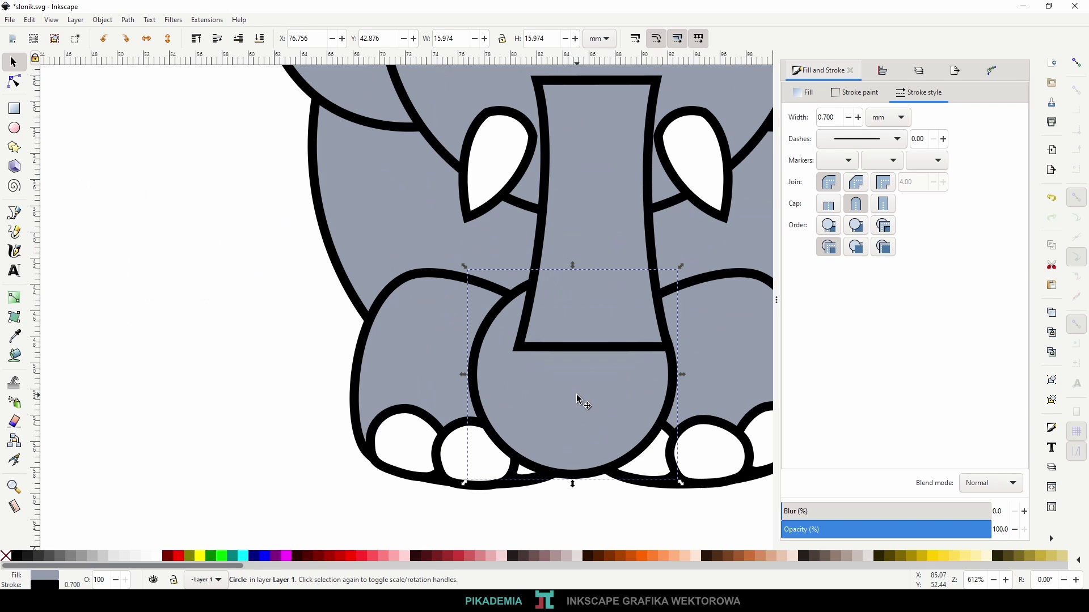
{"action": "left_click", "coordinate": [570, 187]}
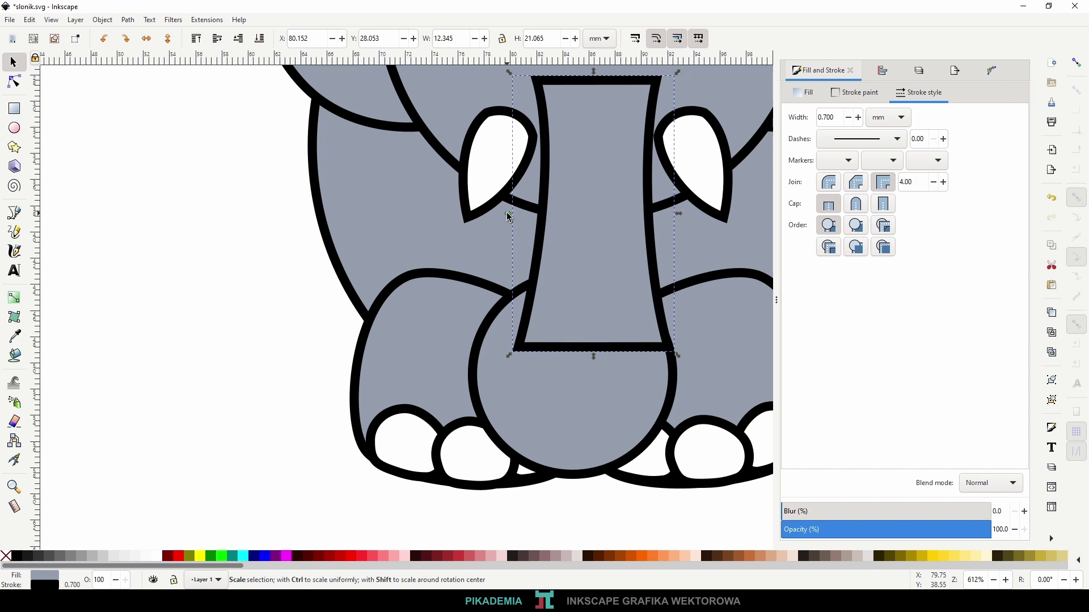
{"action": "left_click_drag", "start_coordinate": [510, 217], "coordinate": [523, 218]}
- Shrink the round tip and tuck it under the trunk's flat end
{"action": "left_click", "coordinate": [507, 373]}
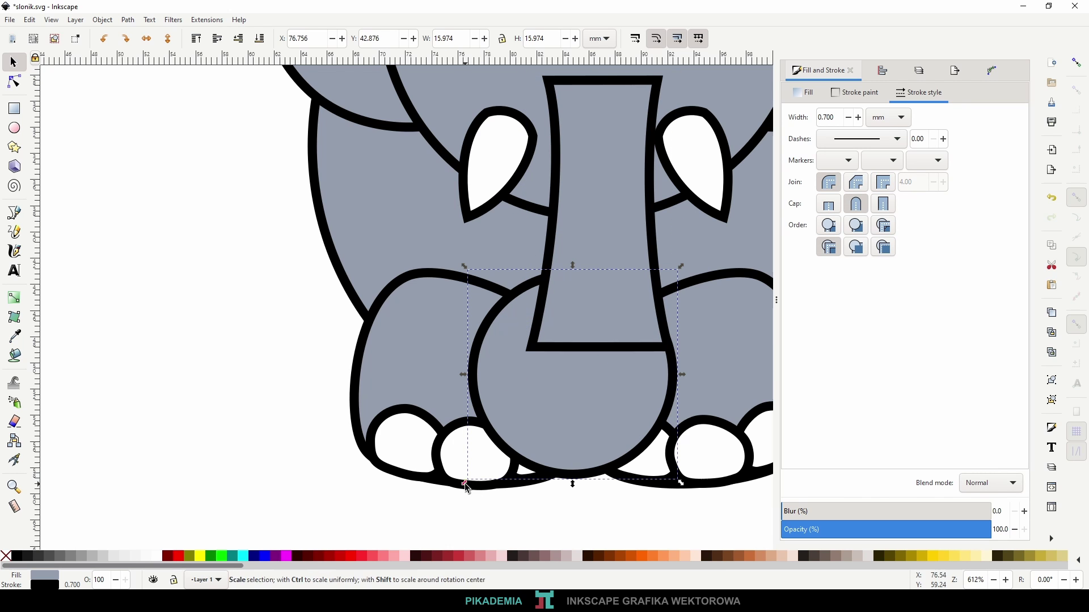
{"action": "left_click_drag", "start_coordinate": [462, 478], "coordinate": [489, 459]}
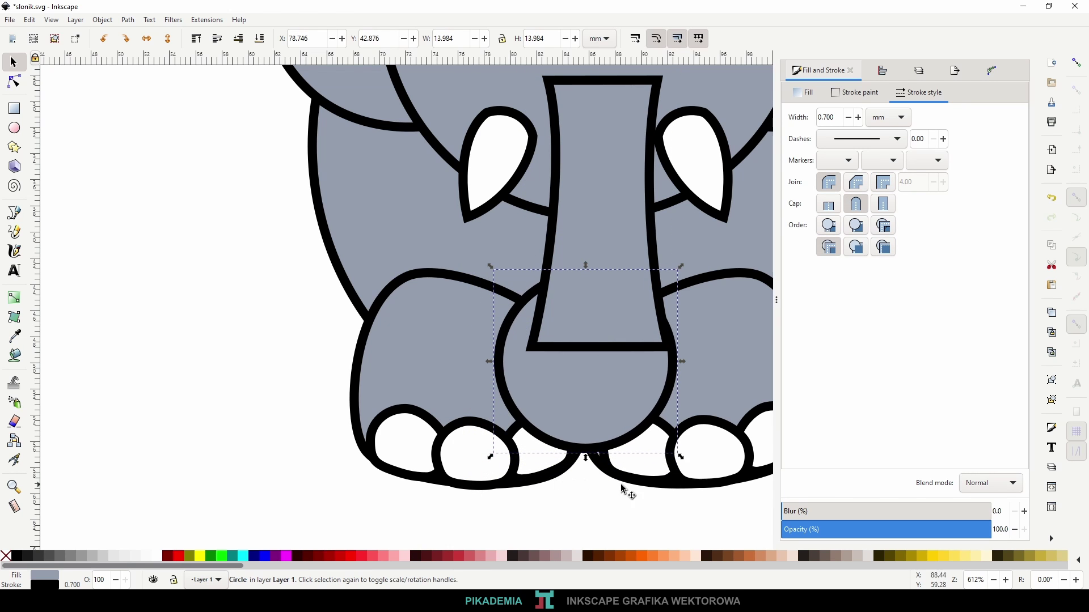
{"action": "left_click_drag", "start_coordinate": [553, 418], "coordinate": [556, 428]}
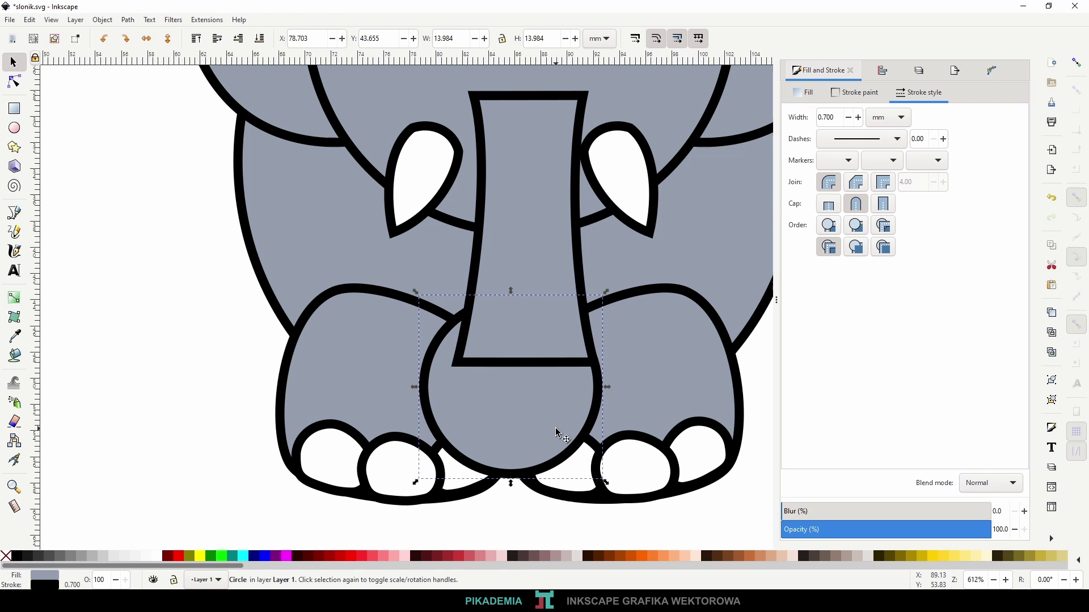
{"action": "key", "text": "Escape"}
{"action": "key", "text": "ctrl"}
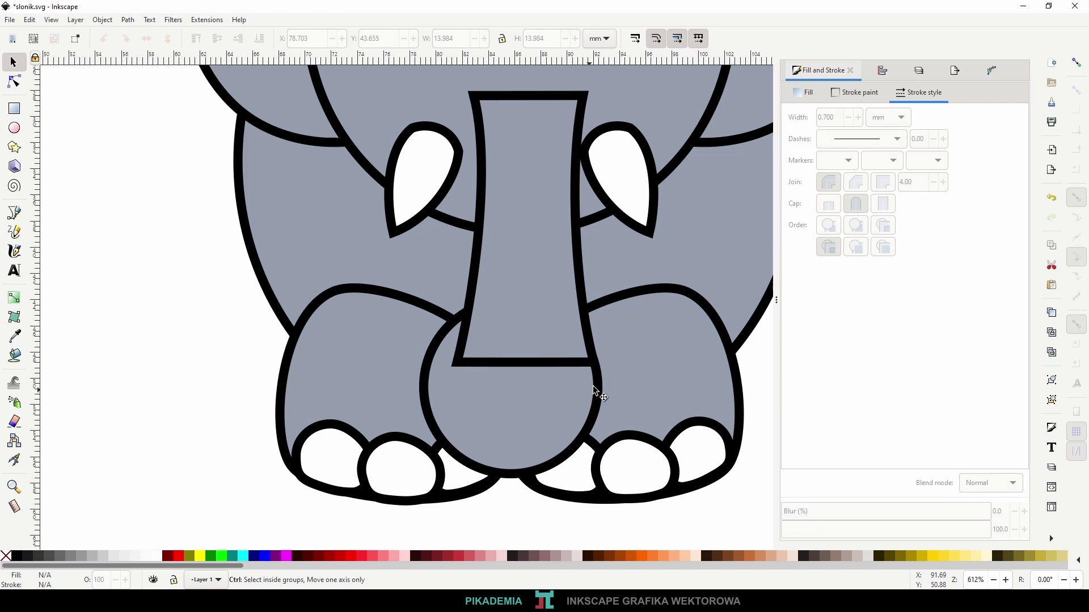
{"action": "scroll", "coordinate": [596, 391], "scroll_direction": "down", "scroll_amount": 2, "text": "ctrl"}
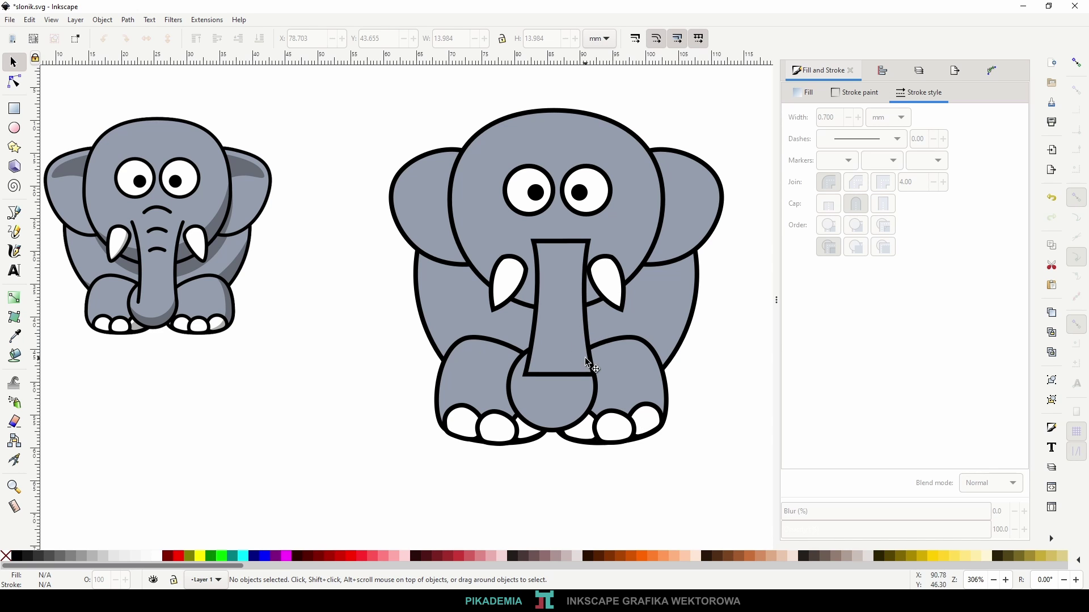
- Save the drawing, then remove and restore the trunk's flat black outline
{"action": "scroll", "coordinate": [566, 369], "scroll_direction": "up", "scroll_amount": 1, "text": "ctrl"}
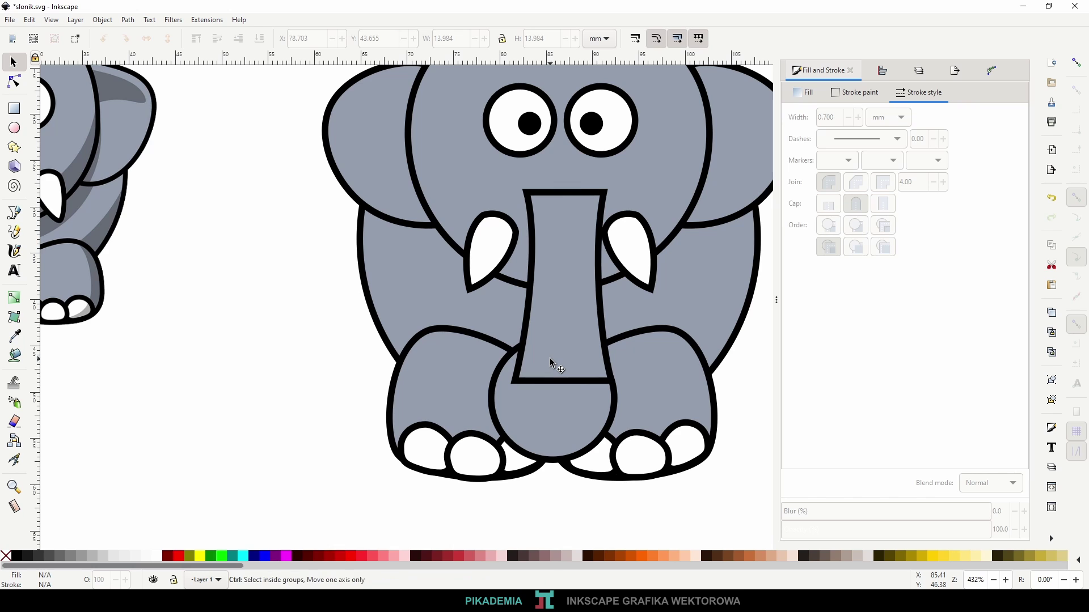
{"action": "key", "text": "ctrl+s"}
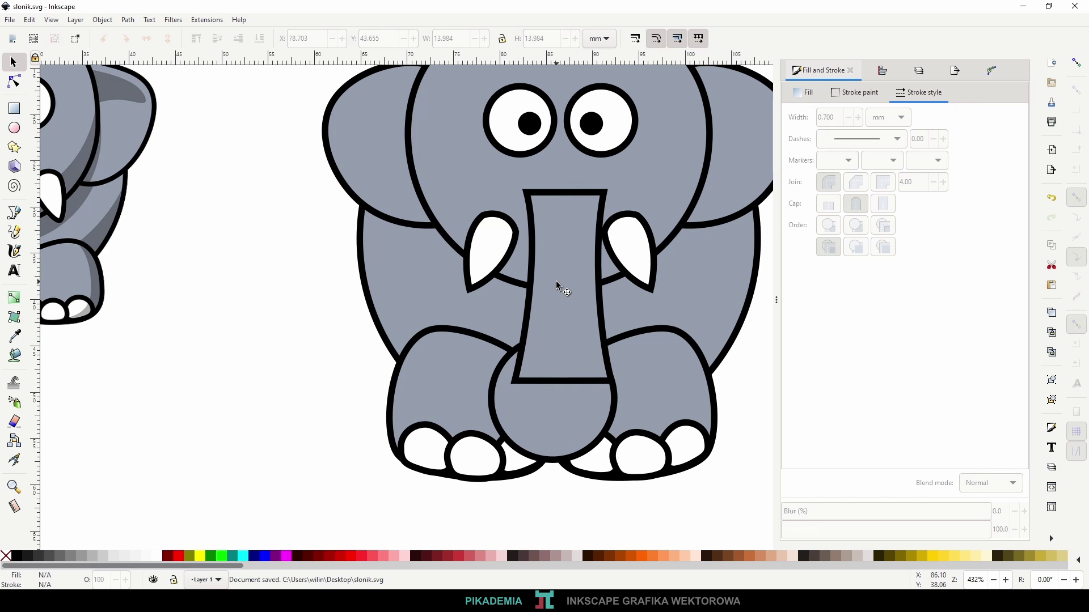
{"action": "left_click", "coordinate": [562, 286]}
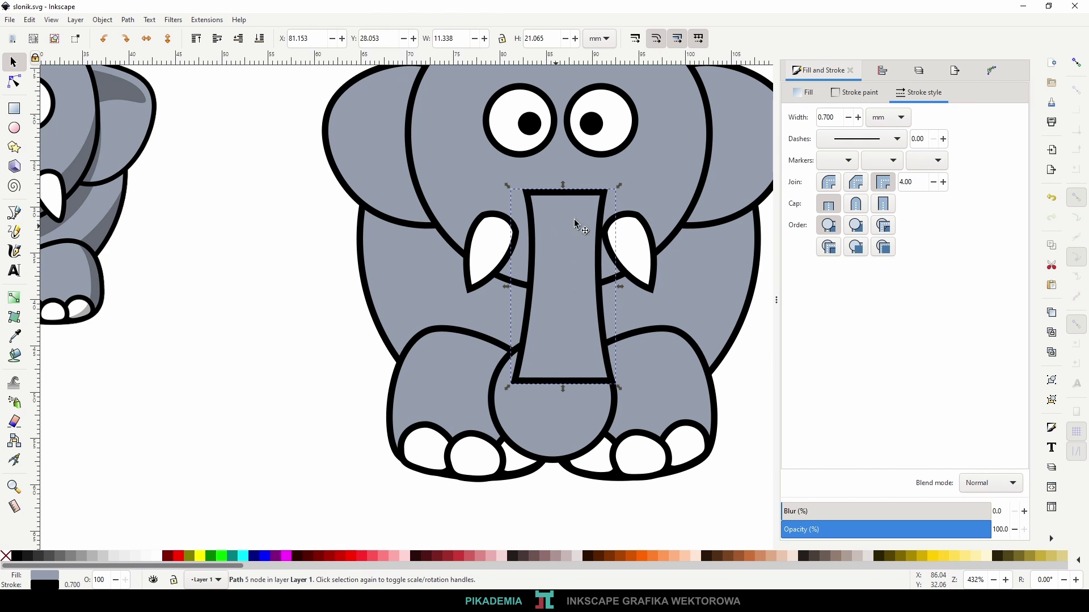
{"action": "left_click", "coordinate": [850, 93]}
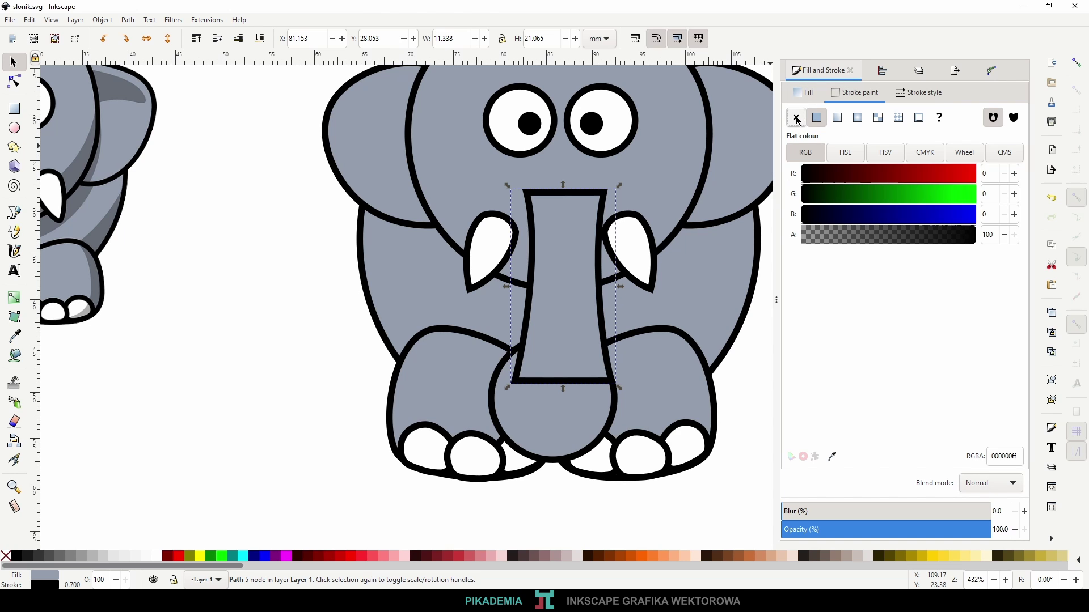
{"action": "left_click", "coordinate": [797, 118]}
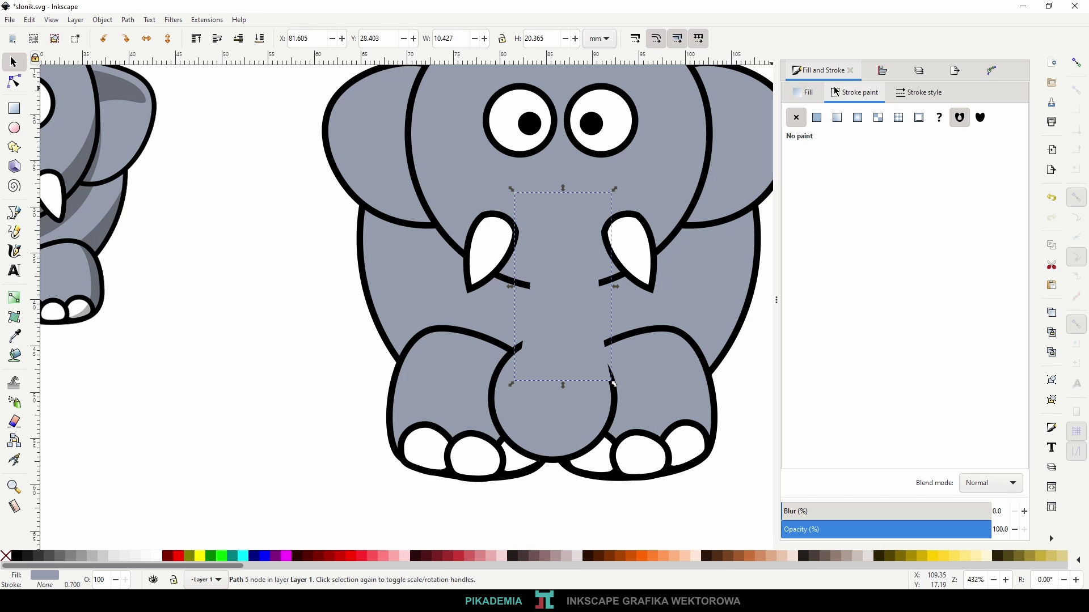
{"action": "left_click", "coordinate": [822, 121]}
- With the Node tool, zoom on the trunk and add a node along its top edge
{"action": "key", "text": "n"}
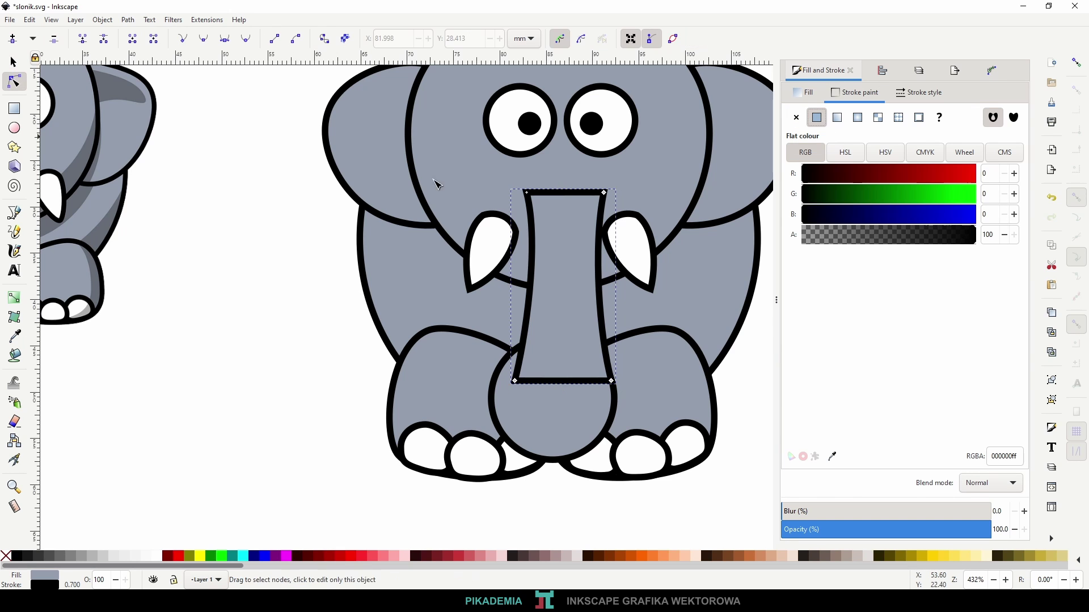
{"action": "scroll", "coordinate": [560, 209], "scroll_direction": "up", "scroll_amount": 1}
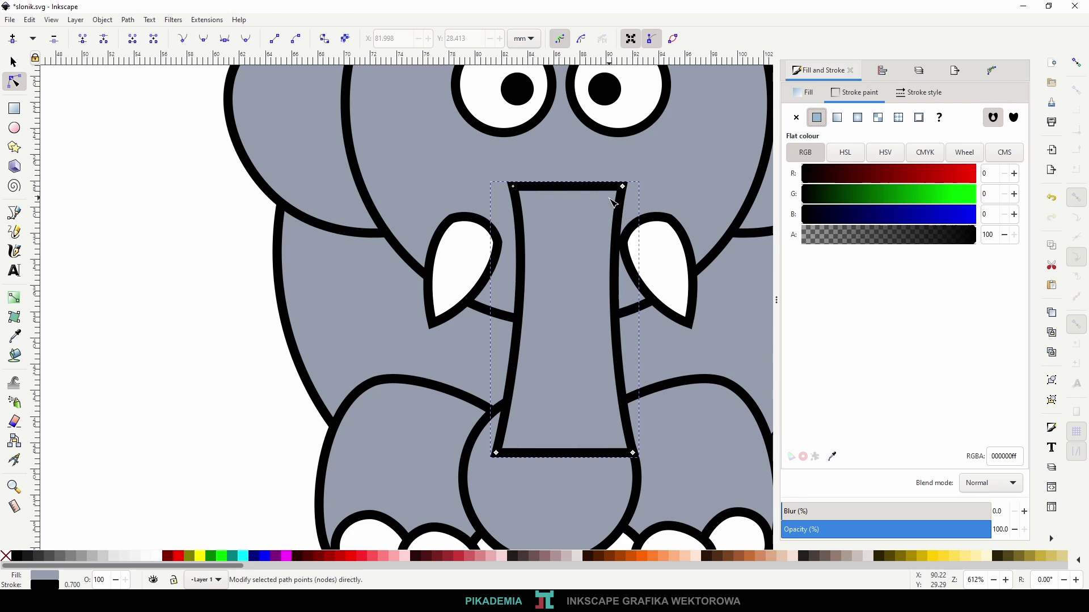
{"action": "scroll", "coordinate": [565, 187], "scroll_direction": "up", "scroll_amount": 1, "text": "ctrl"}
{"action": "scroll", "coordinate": [564, 187], "scroll_direction": "up", "scroll_amount": 1, "text": "ctrl"}
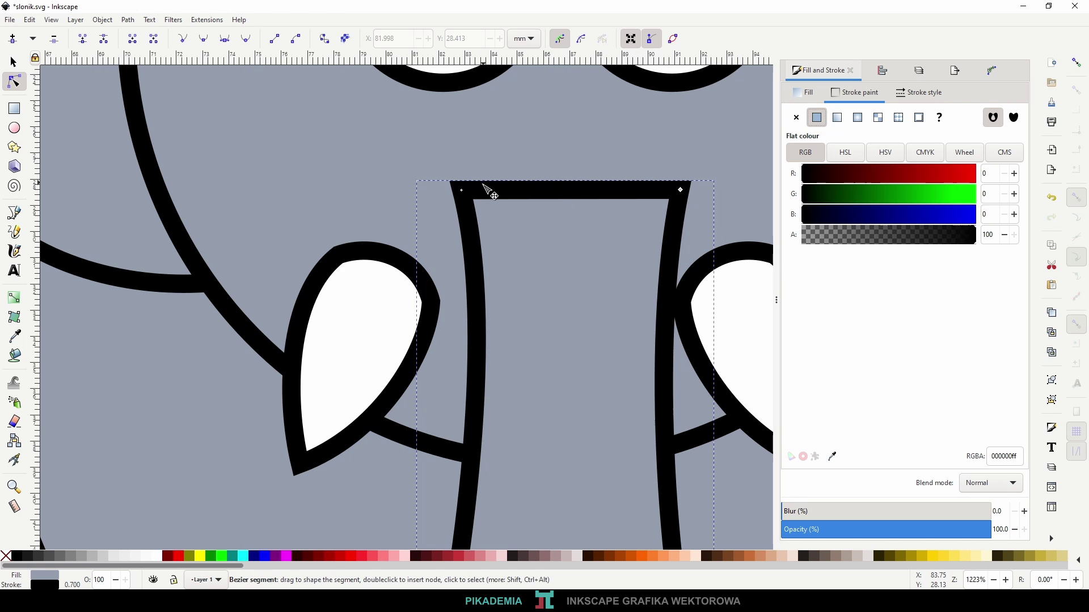
{"action": "left_click", "coordinate": [461, 190]}
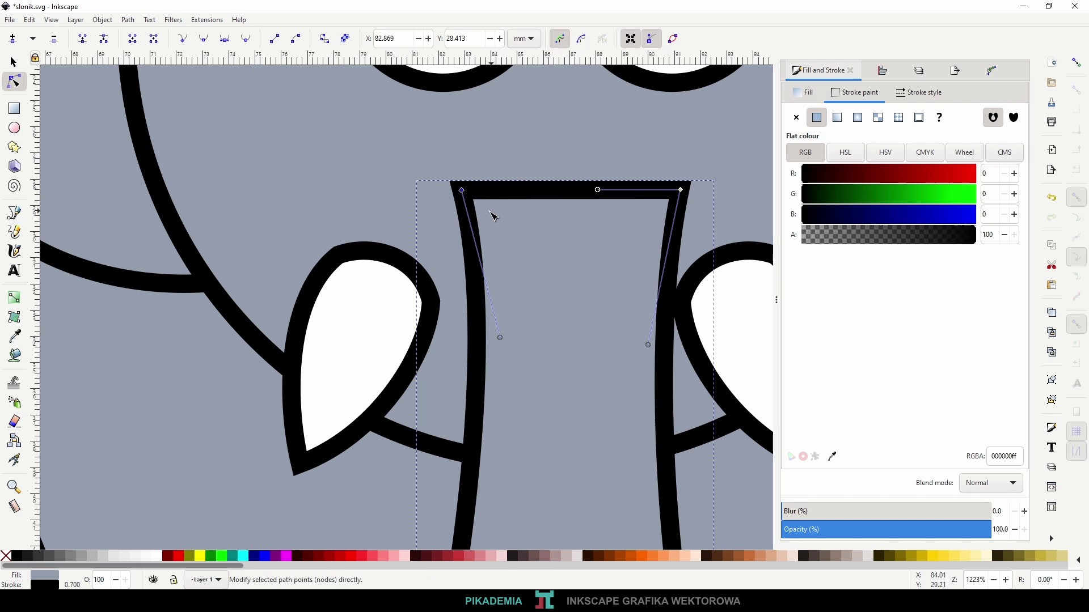
{"action": "double_click", "coordinate": [526, 195]}
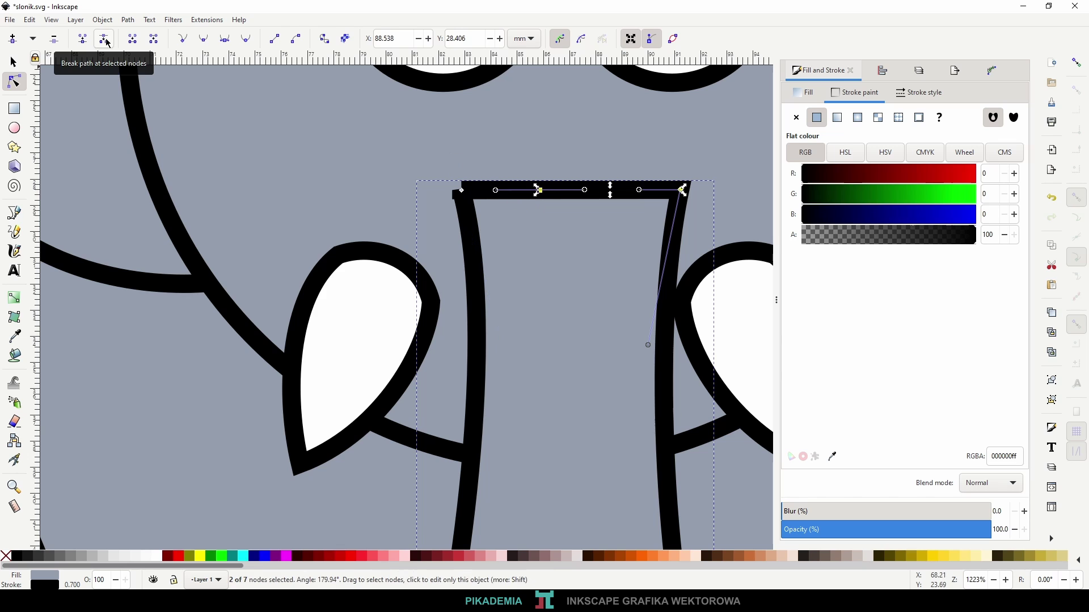
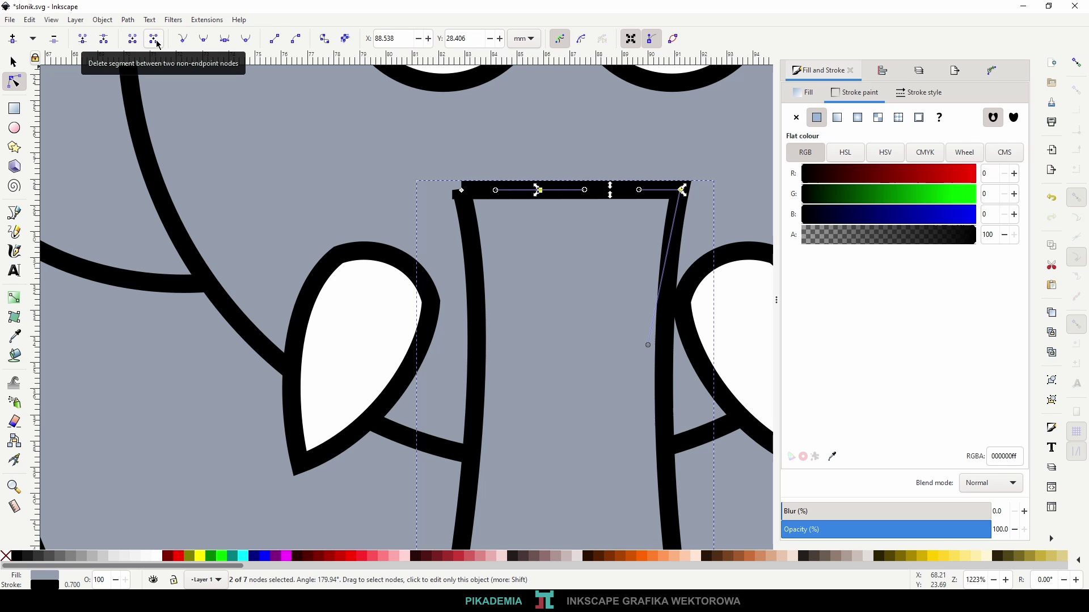
- Delete the segment forming the trunk outline's top edge
{"action": "left_click", "coordinate": [152, 49]}
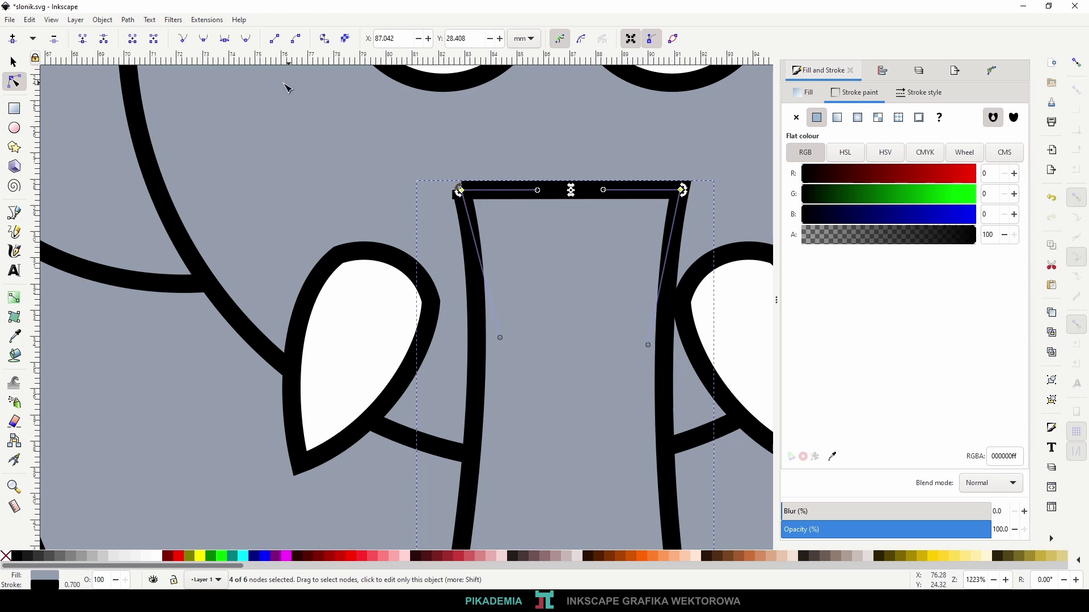
{"action": "left_click", "coordinate": [152, 39]}
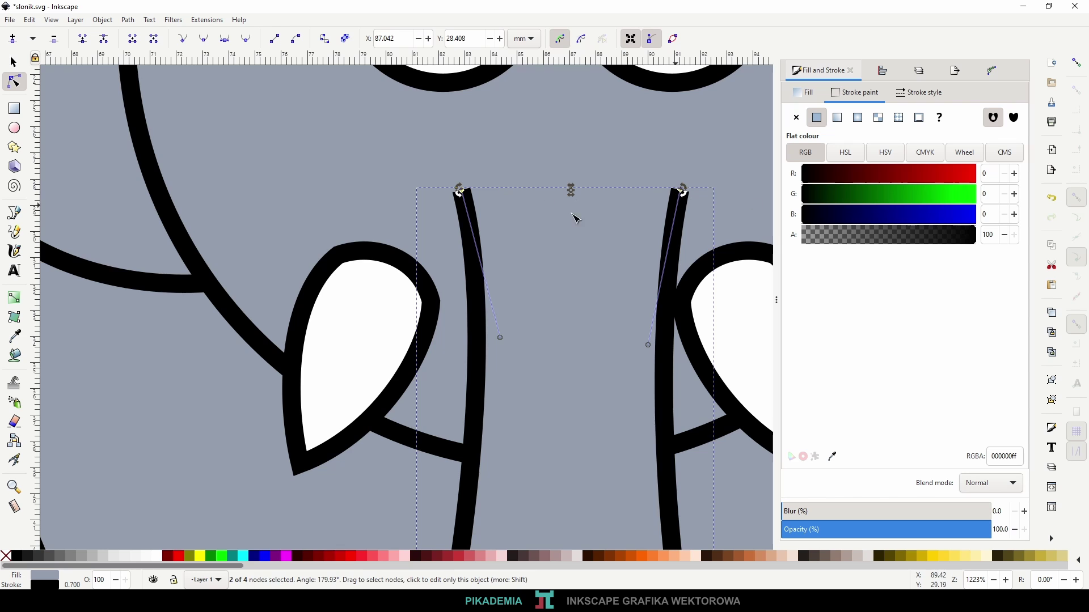
{"action": "scroll", "coordinate": [576, 226], "scroll_direction": "down", "scroll_amount": 5}
{"action": "scroll", "coordinate": [564, 272], "scroll_direction": "down", "scroll_amount": 5}
- Select the trunk outline's two bottom corner nodes and delete the bottom edge between them
{"action": "left_click", "coordinate": [558, 296]}
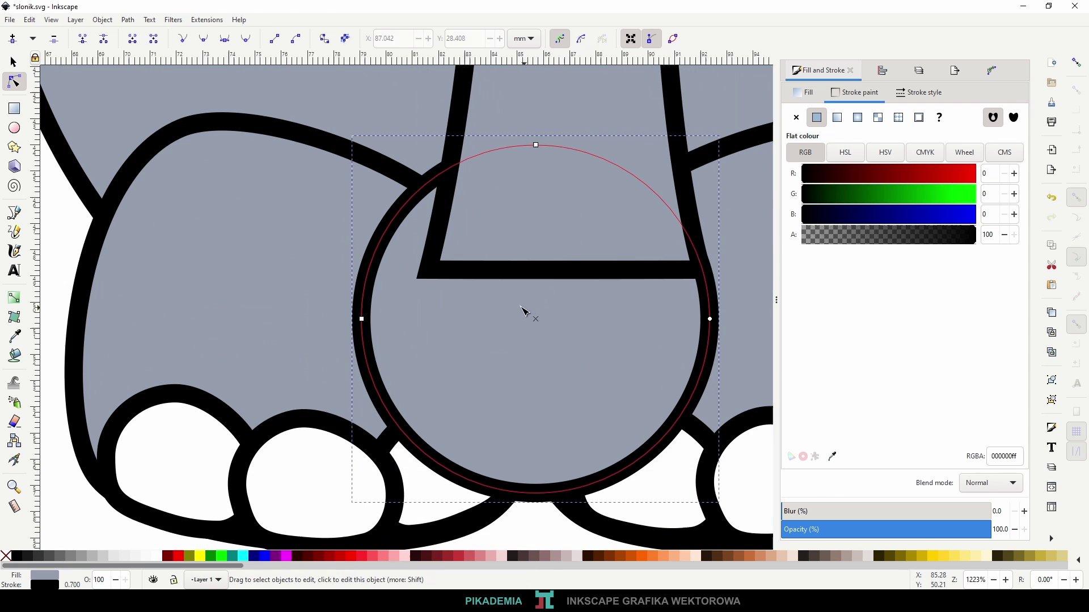
{"action": "left_click", "coordinate": [437, 275]}
{"action": "left_click_drag", "start_coordinate": [408, 256], "coordinate": [709, 315]}
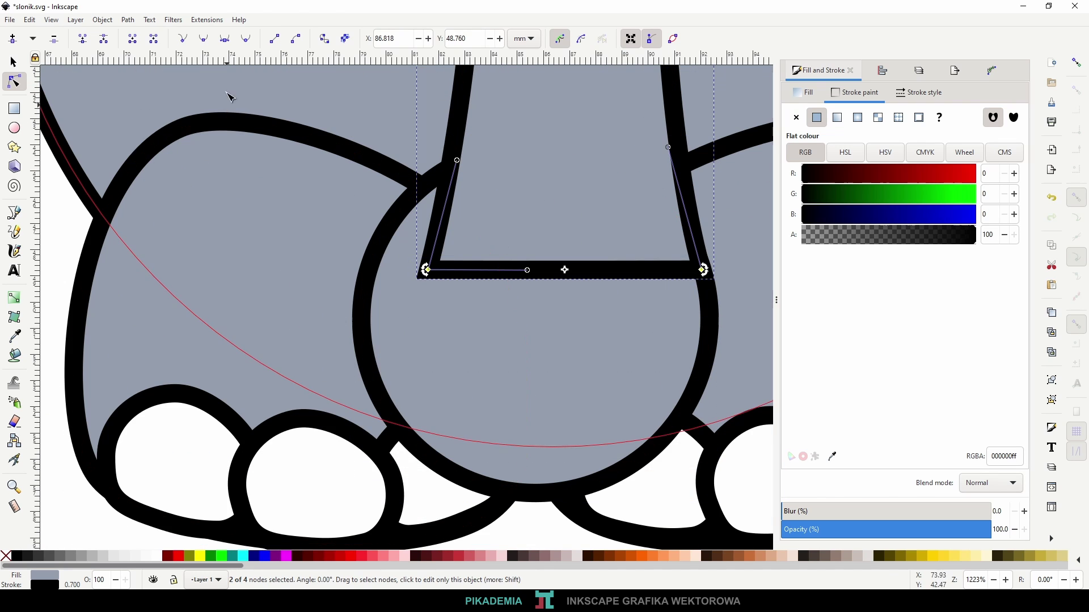
{"action": "left_click", "coordinate": [153, 38]}
{"action": "scroll", "coordinate": [548, 306], "scroll_direction": "down", "scroll_amount": 2}
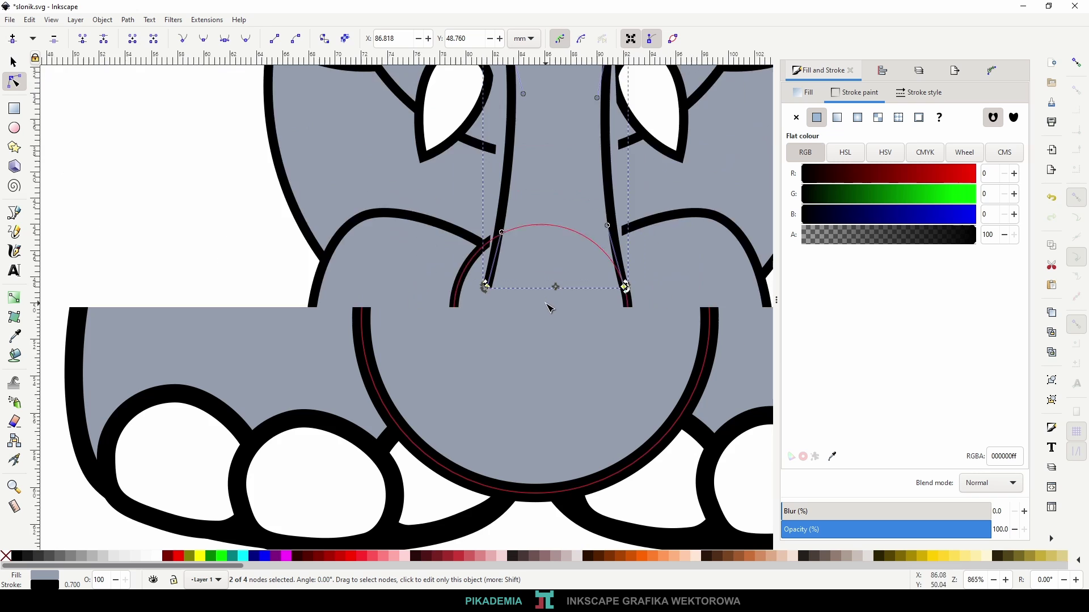
{"action": "scroll", "coordinate": [548, 306], "scroll_direction": "down", "scroll_amount": 2}
- Deselect the trunk and save slonik.svg
{"action": "left_click", "coordinate": [717, 469]}
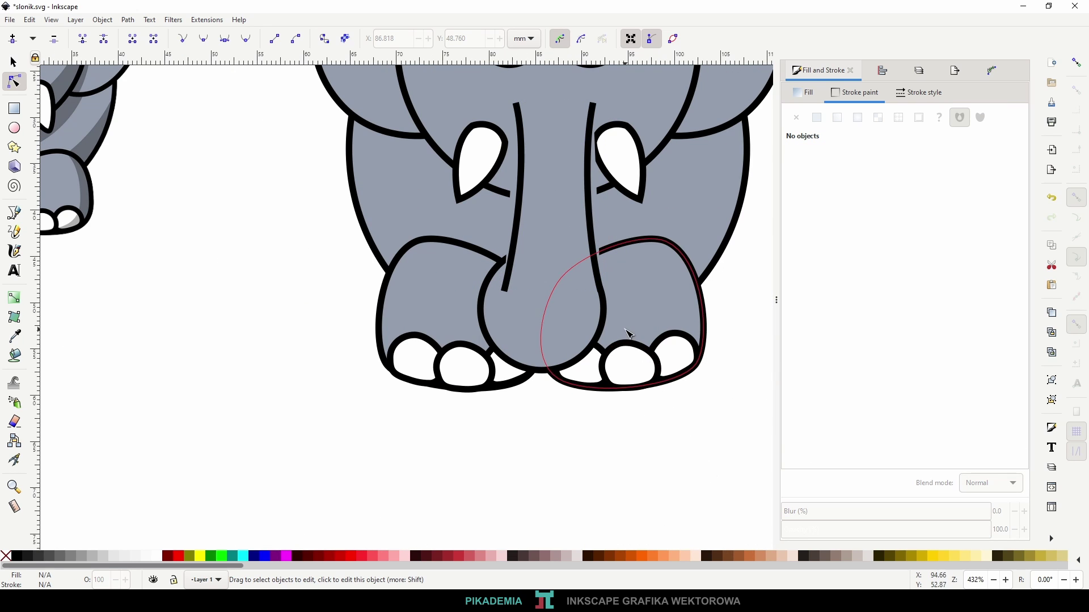
{"action": "scroll", "coordinate": [628, 334], "scroll_direction": "down", "scroll_amount": 1}
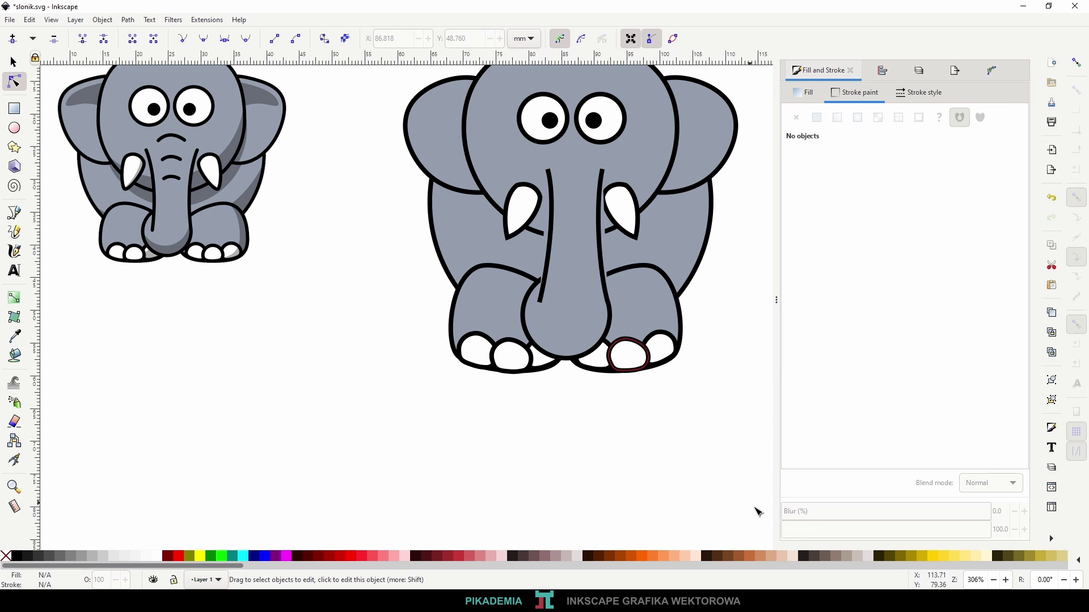
{"action": "key", "text": "ctrl+s"}
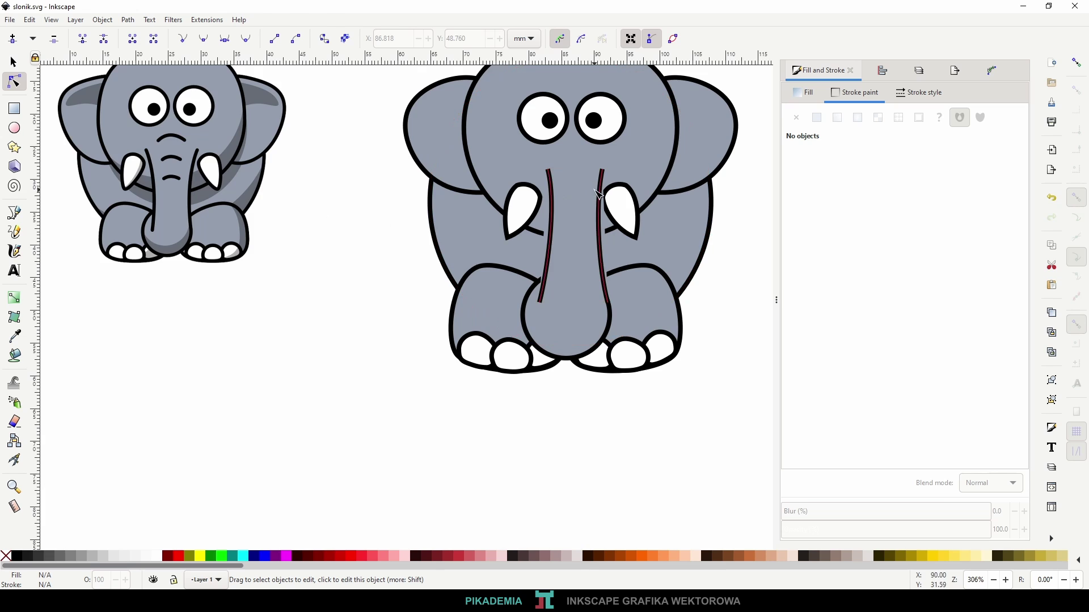
- Give the trunk's side strokes round caps
{"action": "scroll", "coordinate": [599, 180], "scroll_direction": "up", "scroll_amount": 2}
{"action": "left_click", "coordinate": [13, 62]}
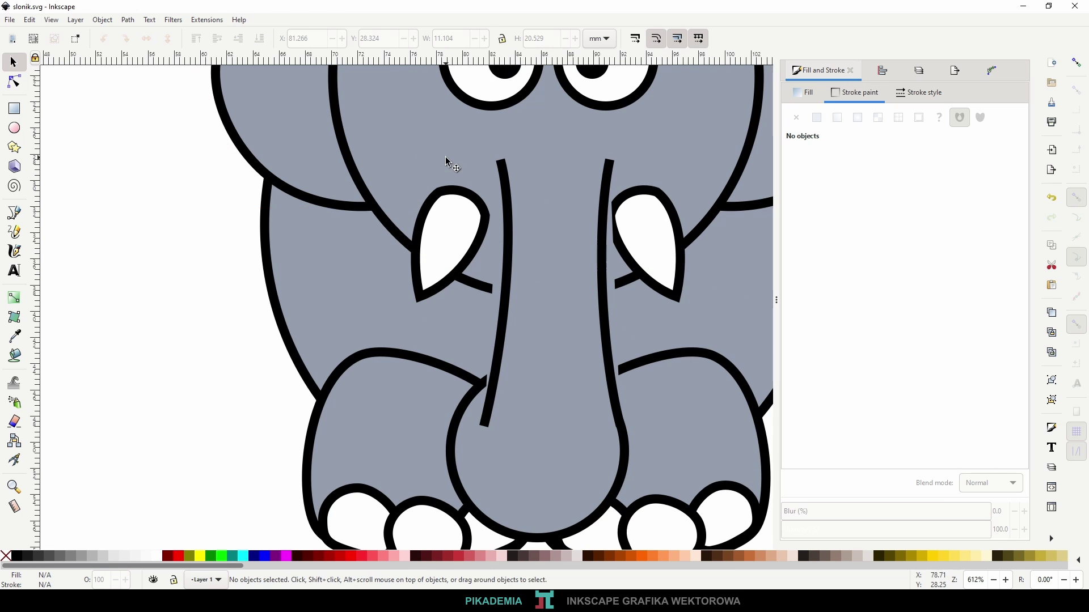
{"action": "left_click", "coordinate": [503, 176]}
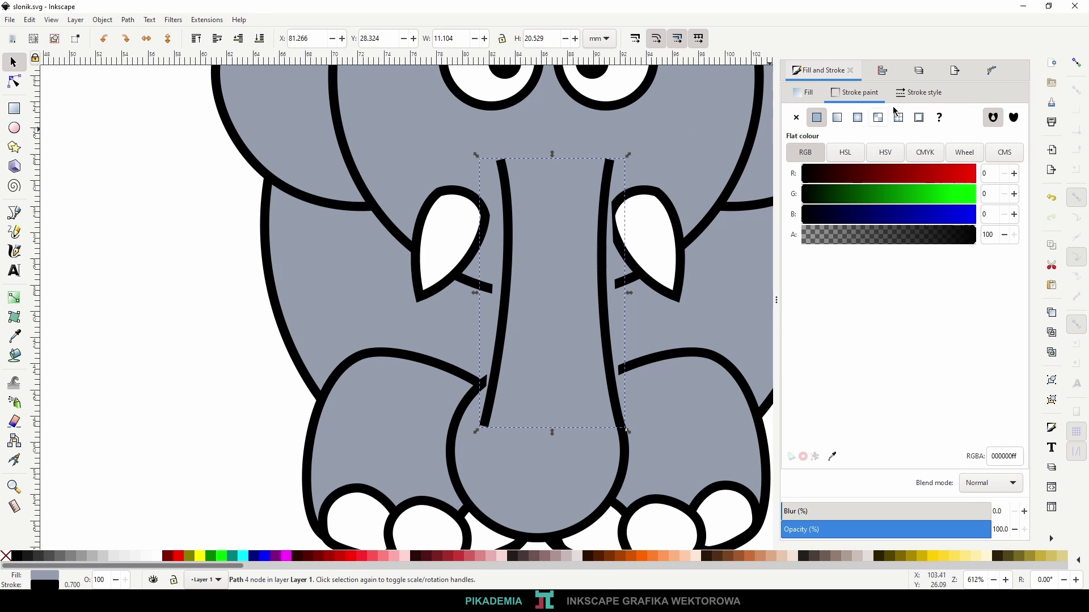
{"action": "left_click", "coordinate": [906, 96]}
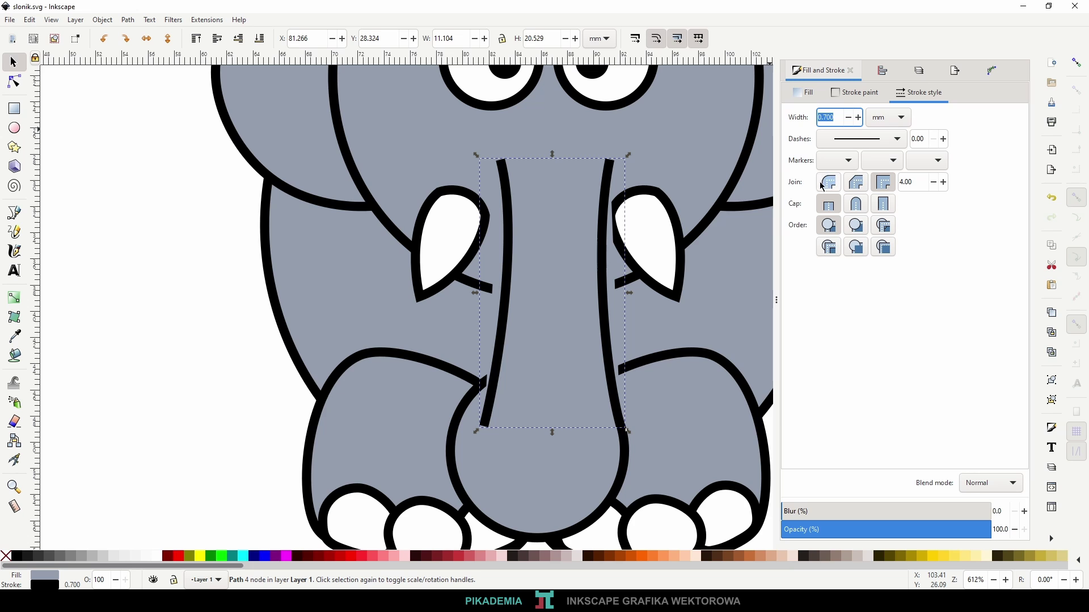
{"action": "left_click", "coordinate": [862, 208]}
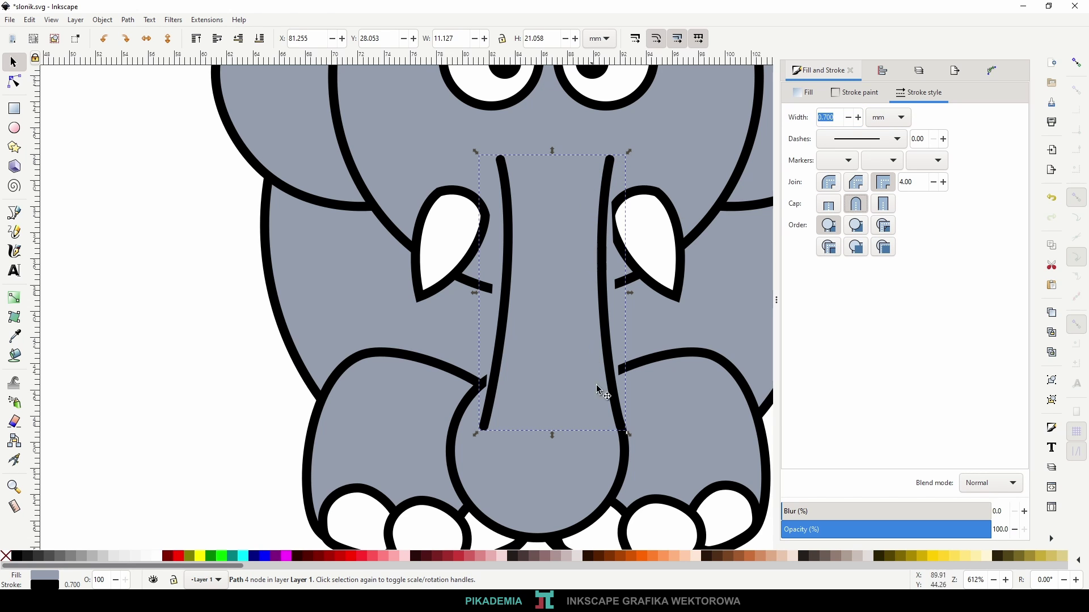
- Set the trunk path's fill to no paint and deselect it, with both elephants in view
{"action": "scroll", "coordinate": [549, 322], "scroll_direction": "right", "scroll_amount": 4}
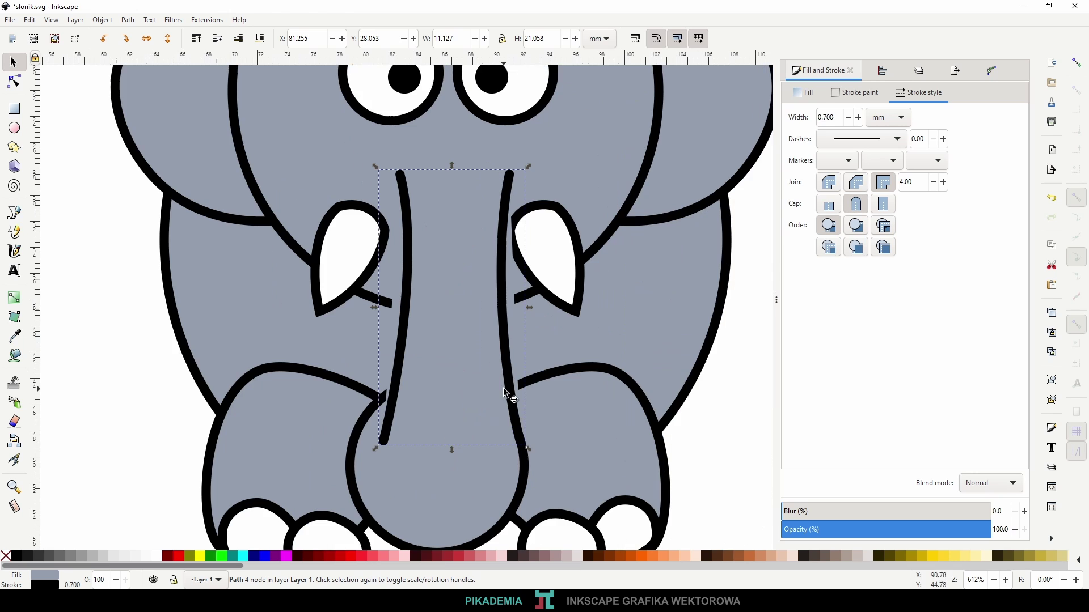
{"action": "scroll", "coordinate": [515, 288], "scroll_direction": "up", "scroll_amount": 2, "text": "ctrl"}
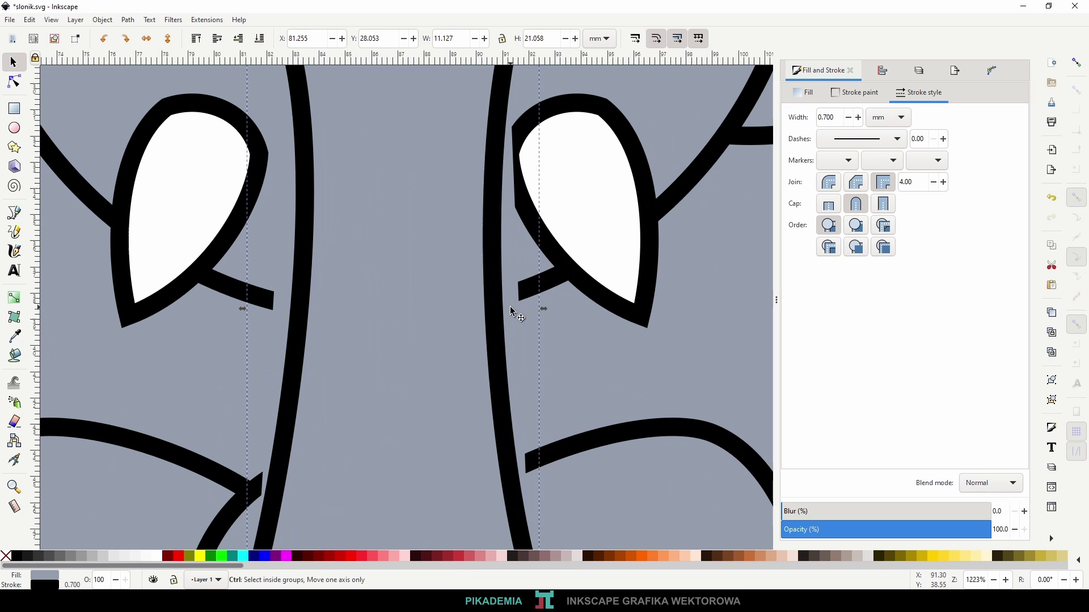
{"action": "scroll", "coordinate": [517, 356], "scroll_direction": "down", "scroll_amount": 1, "text": "ctrl"}
{"action": "scroll", "coordinate": [513, 277], "scroll_direction": "down", "scroll_amount": 1, "text": "ctrl"}
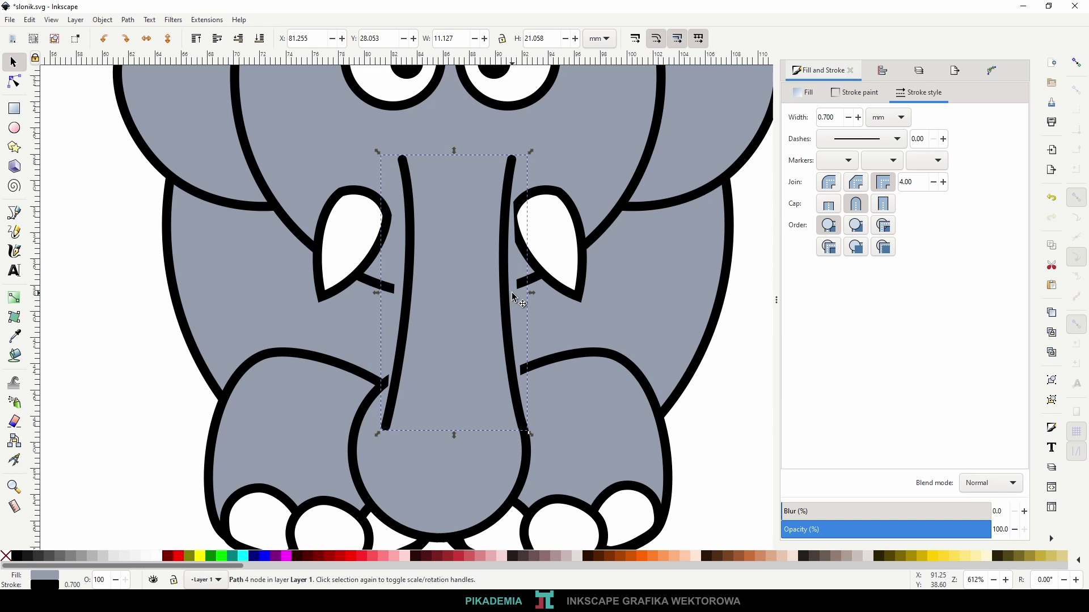
{"action": "left_click", "coordinate": [804, 92]}
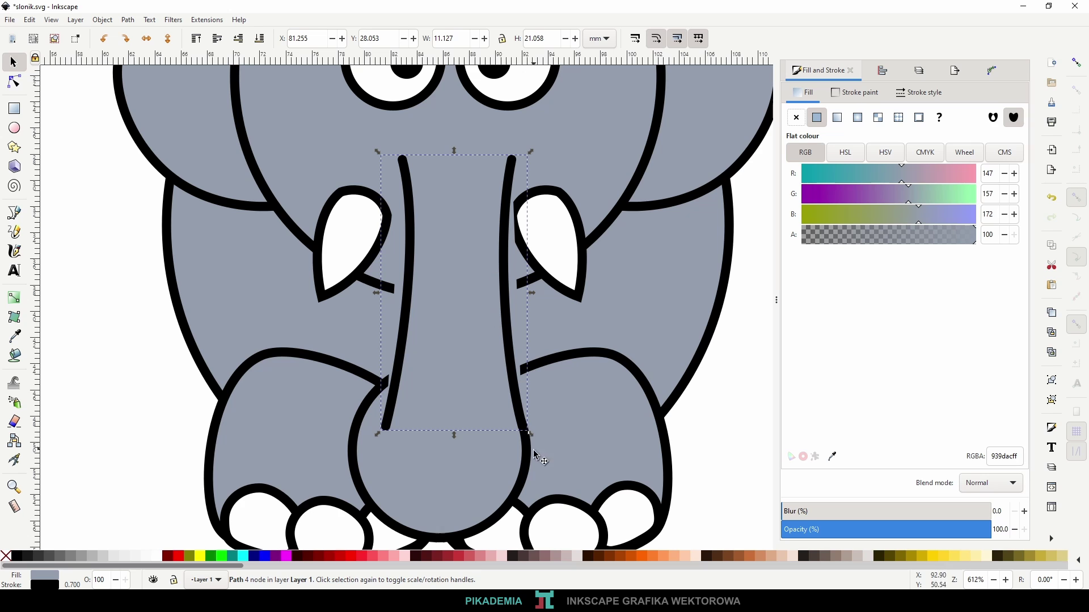
{"action": "left_click", "coordinate": [798, 119]}
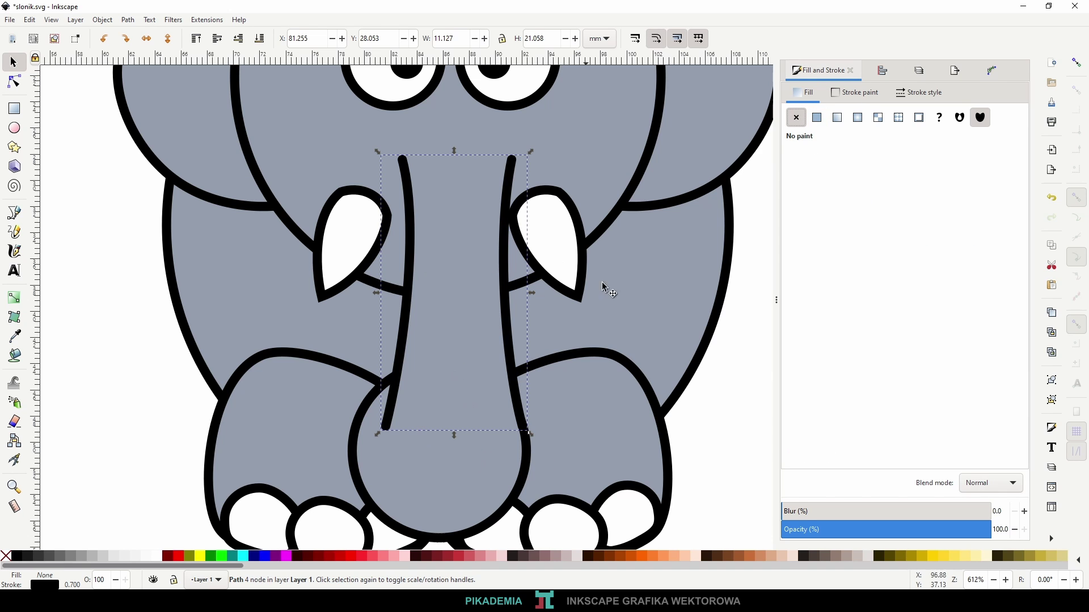
{"action": "left_click", "coordinate": [741, 427]}
{"action": "scroll", "coordinate": [510, 343], "scroll_direction": "down", "scroll_amount": 2, "text": "ctrl"}
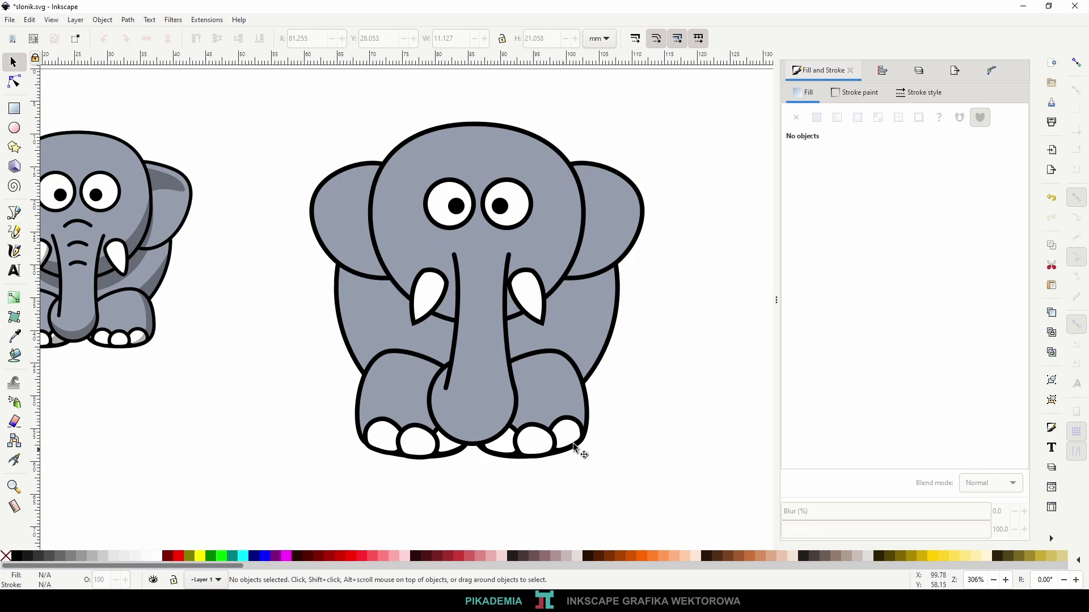
{"action": "left_click_drag", "start_coordinate": [624, 384], "coordinate": [723, 396]}
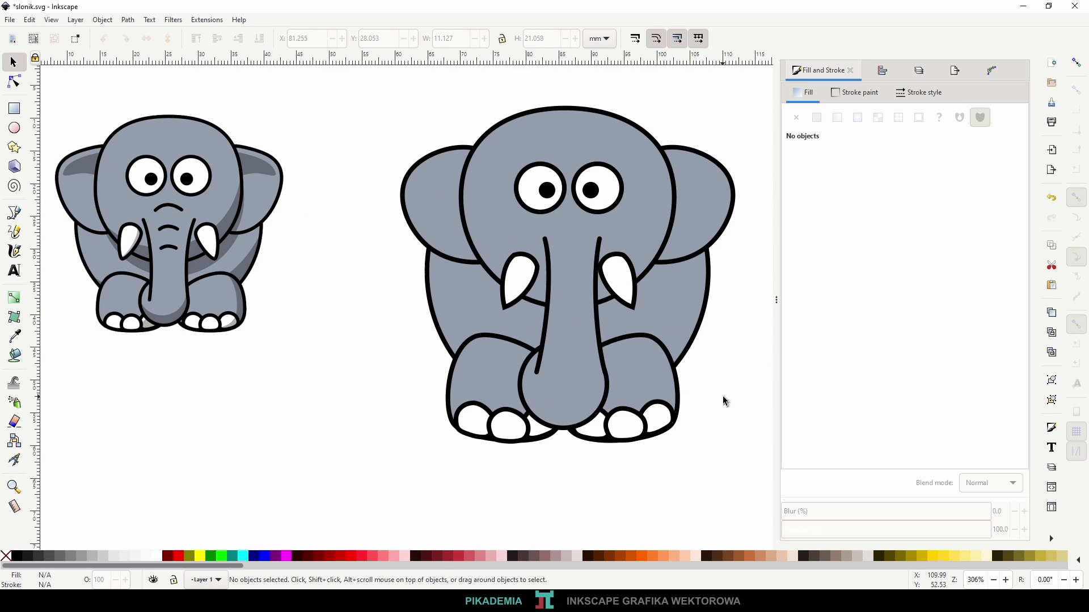
- Save, then draw a closed curved Bezier shape inside the big elephant's left ear
{"action": "key", "text": "ctrl+s"}
{"action": "scroll", "coordinate": [498, 123], "scroll_direction": "up", "scroll_amount": 1}
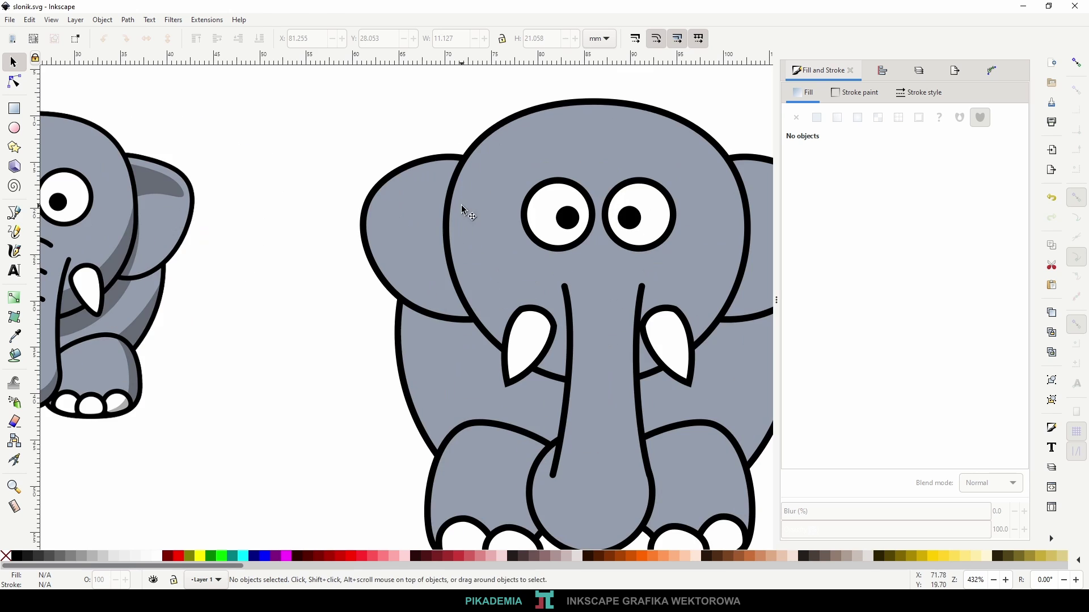
{"action": "scroll", "coordinate": [461, 205], "scroll_direction": "left", "scroll_amount": 8}
{"action": "key", "text": "b"}
{"action": "left_click", "coordinate": [665, 159]}
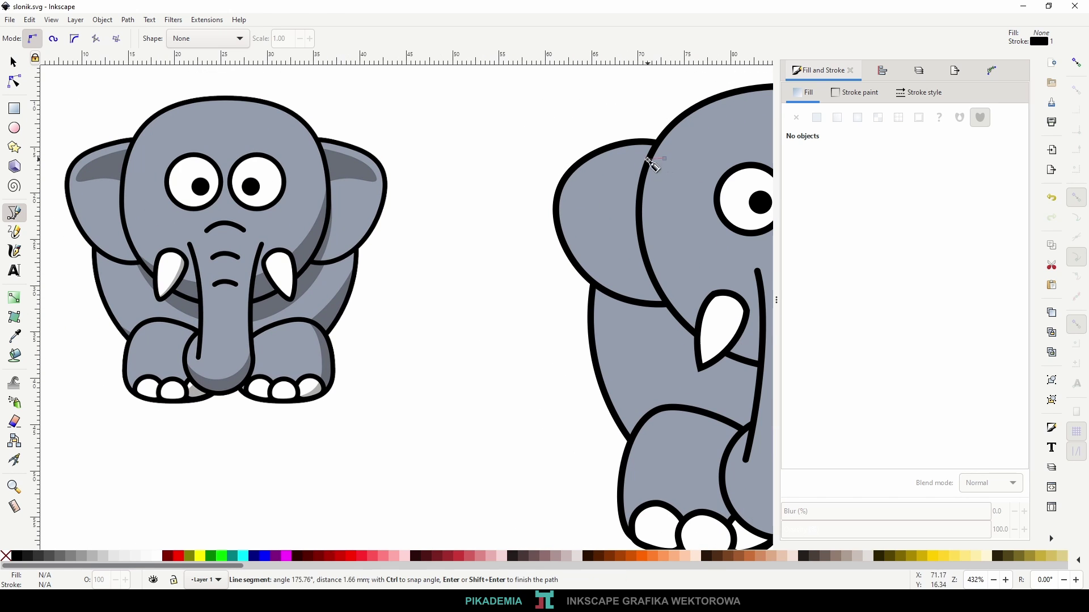
{"action": "mouse_move", "coordinate": [594, 178]}
{"action": "left_mouse_down"}
{"action": "mouse_move", "coordinate": [578, 192]}
{"action": "mouse_move", "coordinate": [583, 219]}
{"action": "left_mouse_up"}
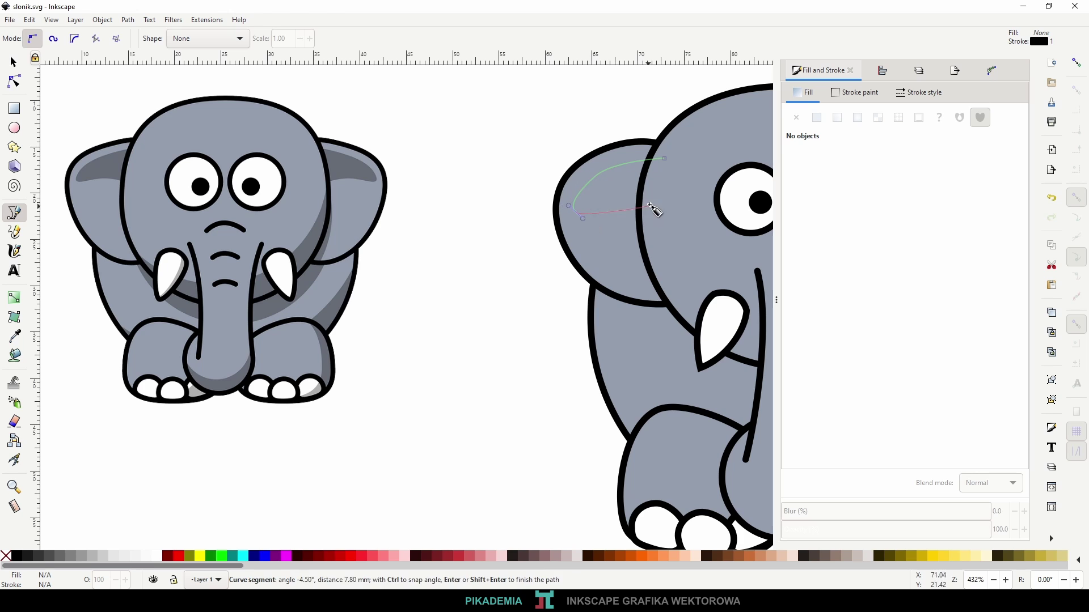
{"action": "left_click_drag", "start_coordinate": [642, 192], "coordinate": [681, 207]}
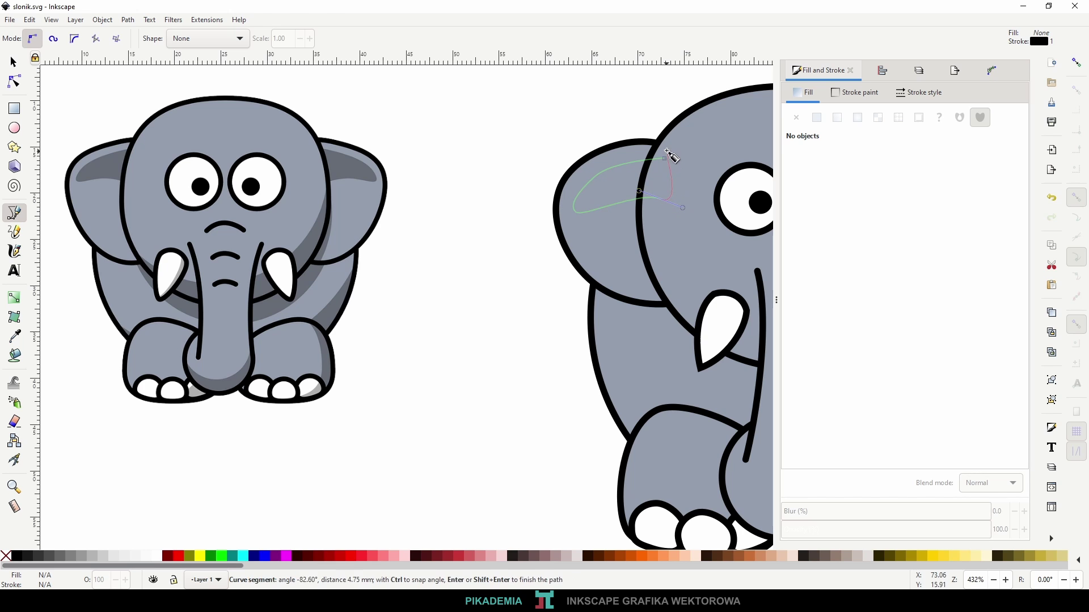
{"action": "left_click", "coordinate": [664, 159]}
- Drag the ear shape's nodes and handles so its curves follow the ear's top and lower edges
{"action": "left_click", "coordinate": [13, 81]}
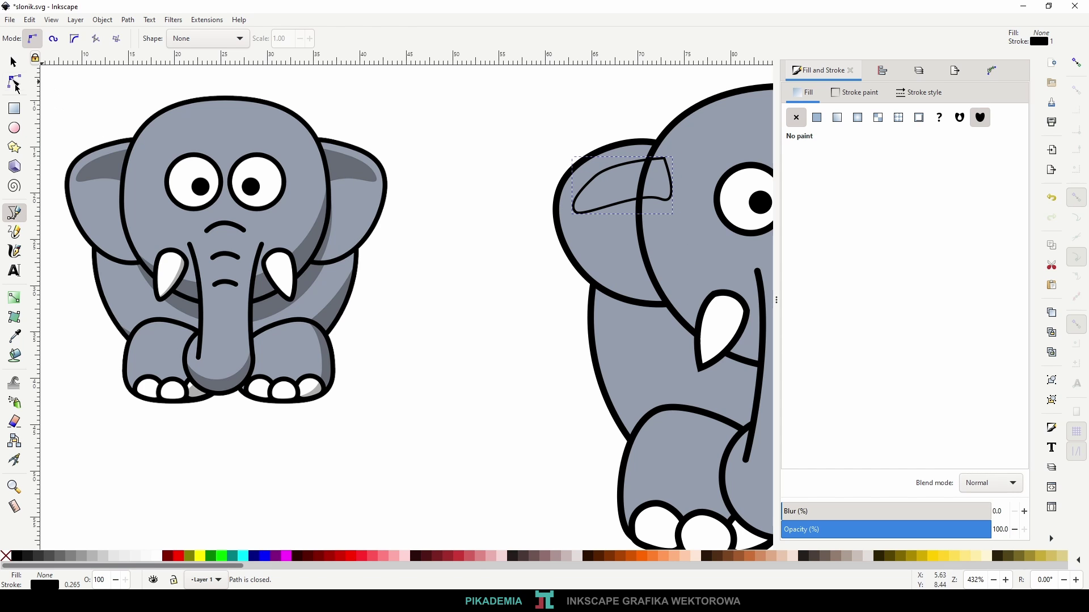
{"action": "scroll", "coordinate": [596, 182], "scroll_direction": "up", "scroll_amount": 1}
{"action": "scroll", "coordinate": [596, 183], "scroll_direction": "up", "scroll_amount": 2}
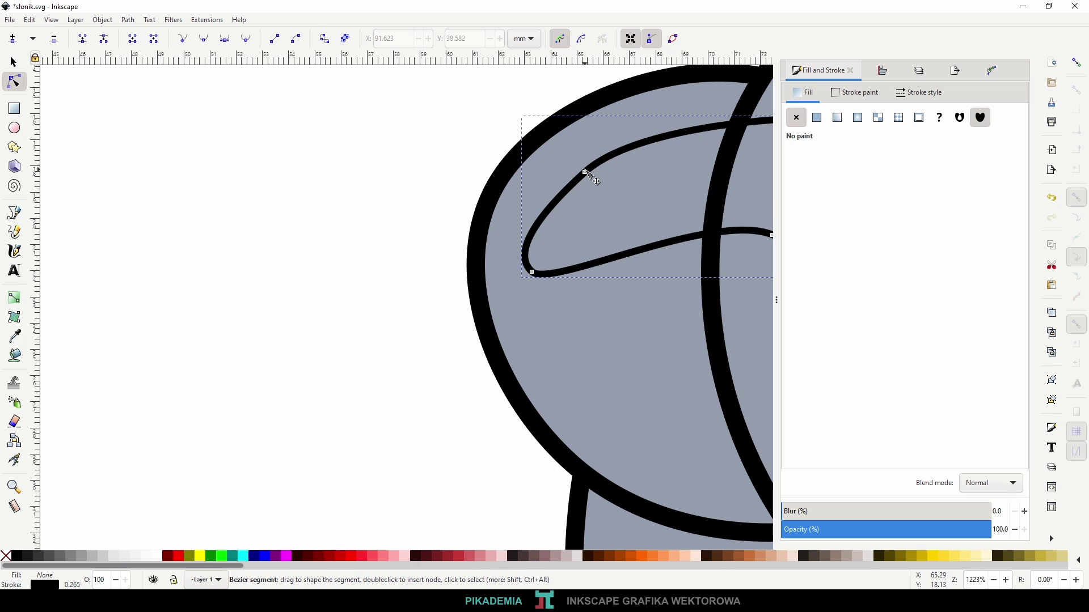
{"action": "left_click", "coordinate": [584, 172]}
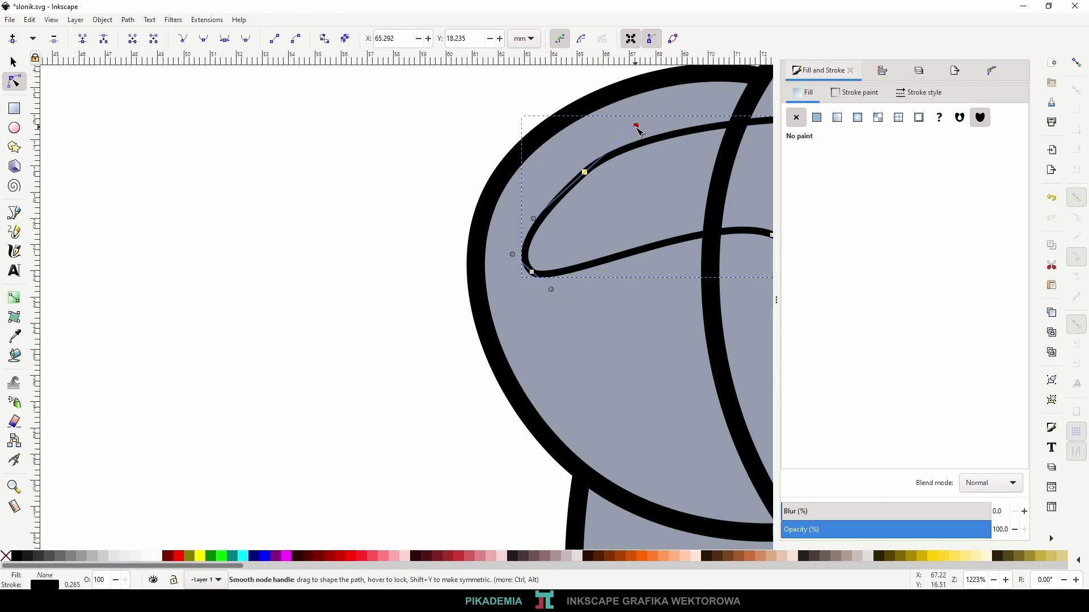
{"action": "left_click_drag", "start_coordinate": [636, 126], "coordinate": [653, 122]}
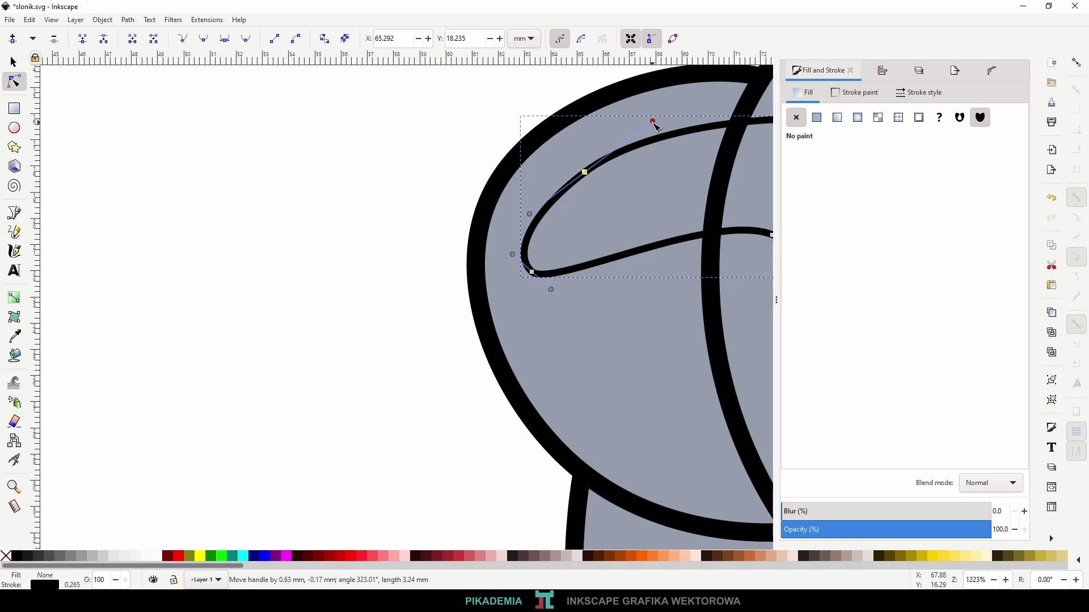
{"action": "left_click_drag", "start_coordinate": [532, 272], "coordinate": [537, 291]}
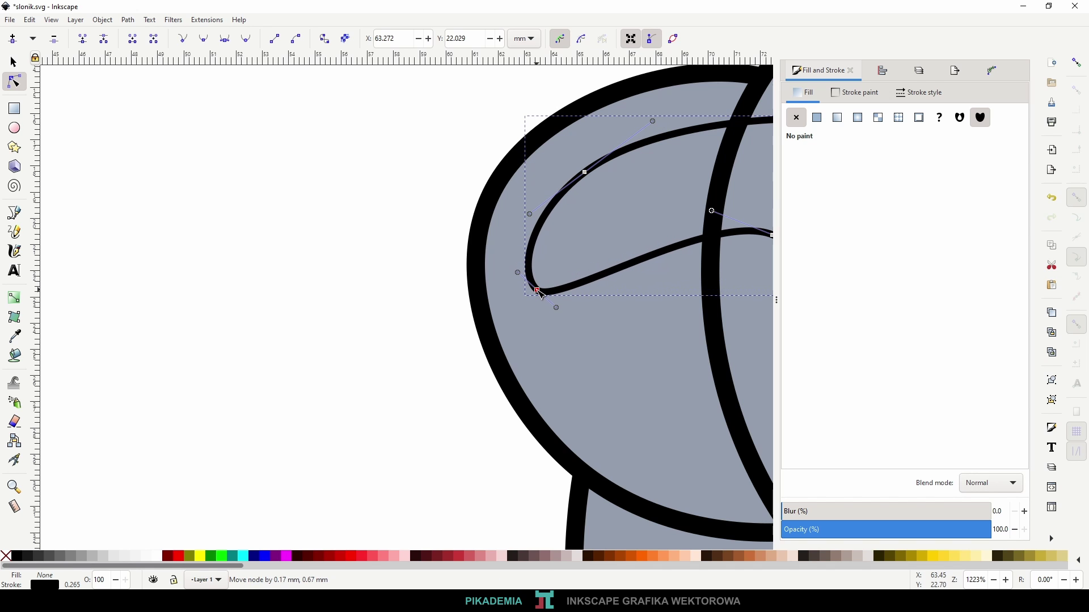
{"action": "scroll", "coordinate": [545, 316], "scroll_direction": "down", "scroll_amount": 1, "text": "ctrl"}
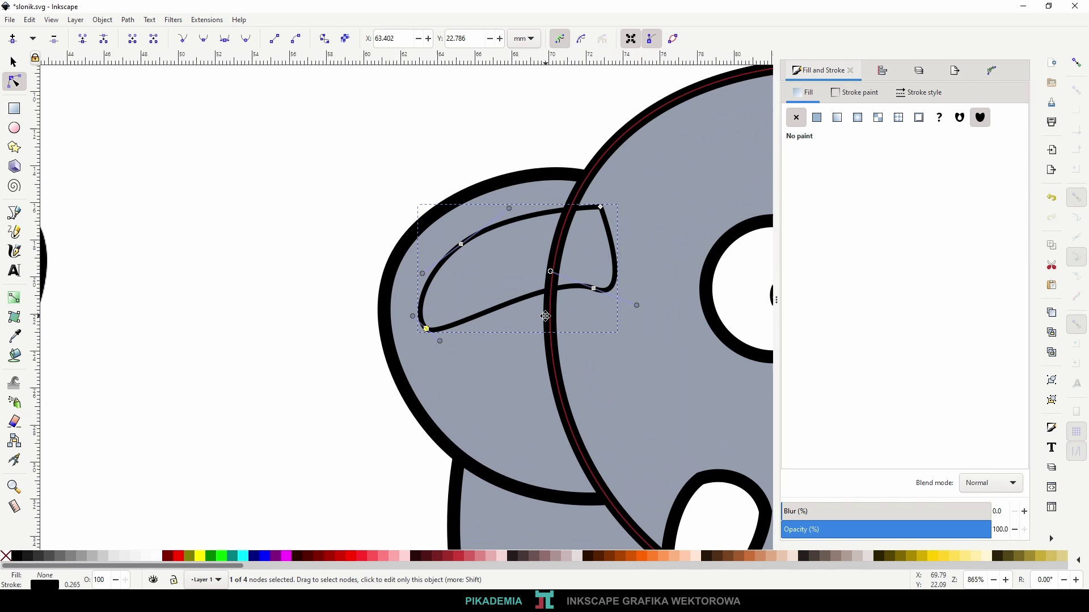
{"action": "mouse_move", "coordinate": [602, 296]}
{"action": "left_mouse_down"}
{"action": "mouse_move", "coordinate": [609, 306]}
{"action": "mouse_move", "coordinate": [598, 305]}
{"action": "left_mouse_up"}
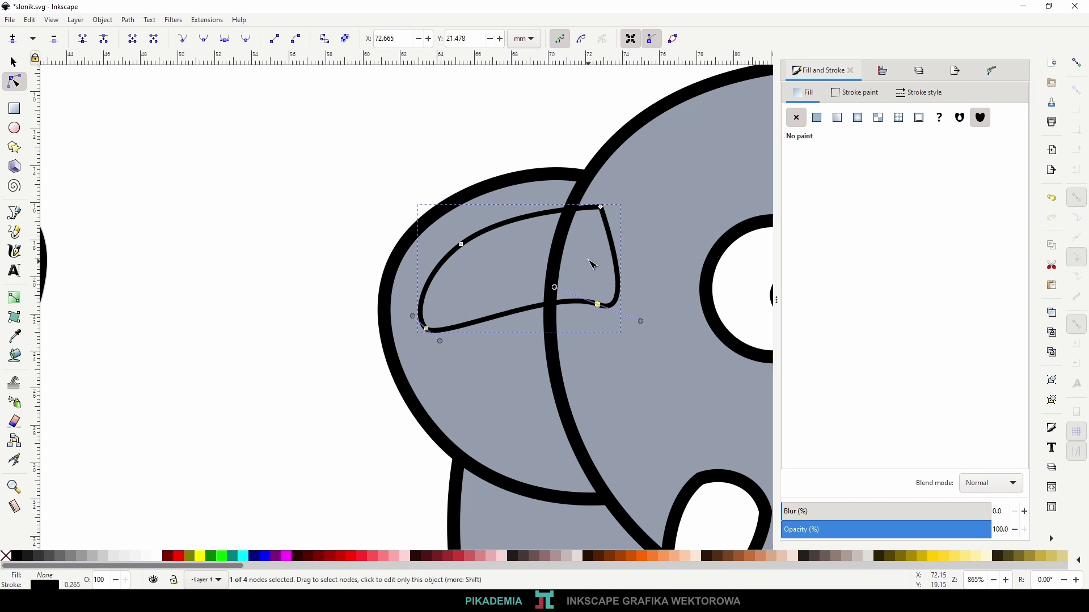
{"action": "left_click", "coordinate": [602, 207]}
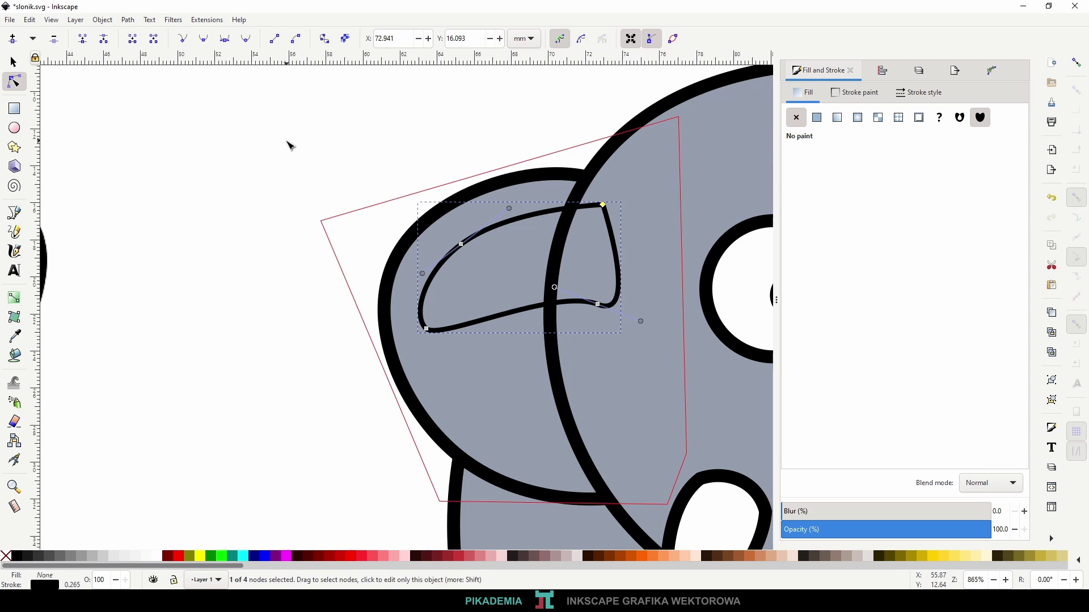
{"action": "key", "text": "s"}
{"action": "scroll", "coordinate": [412, 308], "scroll_direction": "down", "scroll_amount": 2}
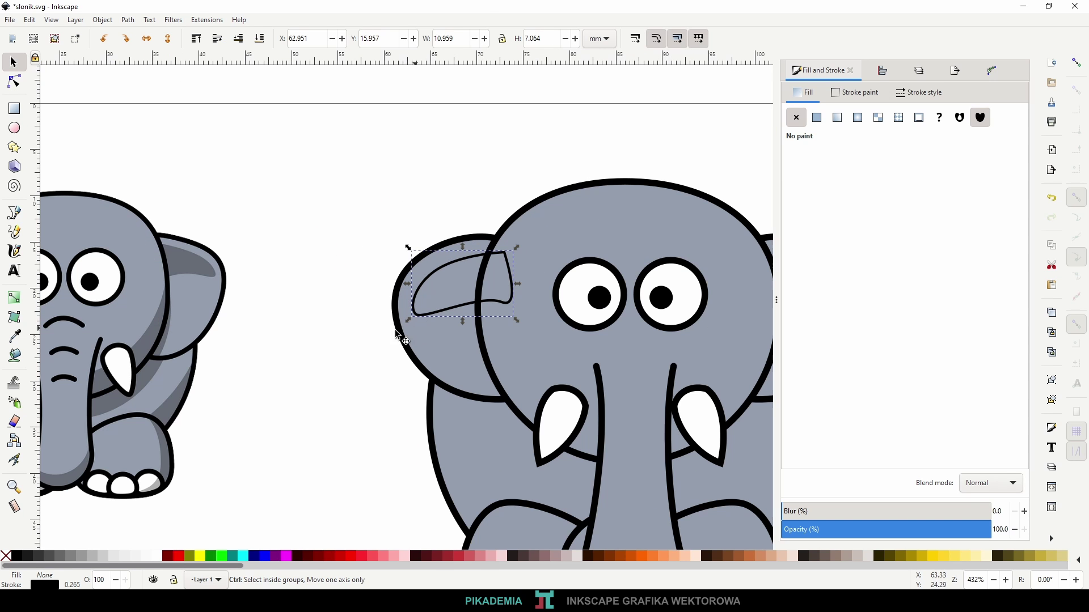
- Give the ear shape a flat black fill at 30% alpha and no stroke
{"action": "scroll", "coordinate": [400, 335], "scroll_direction": "down", "scroll_amount": 2}
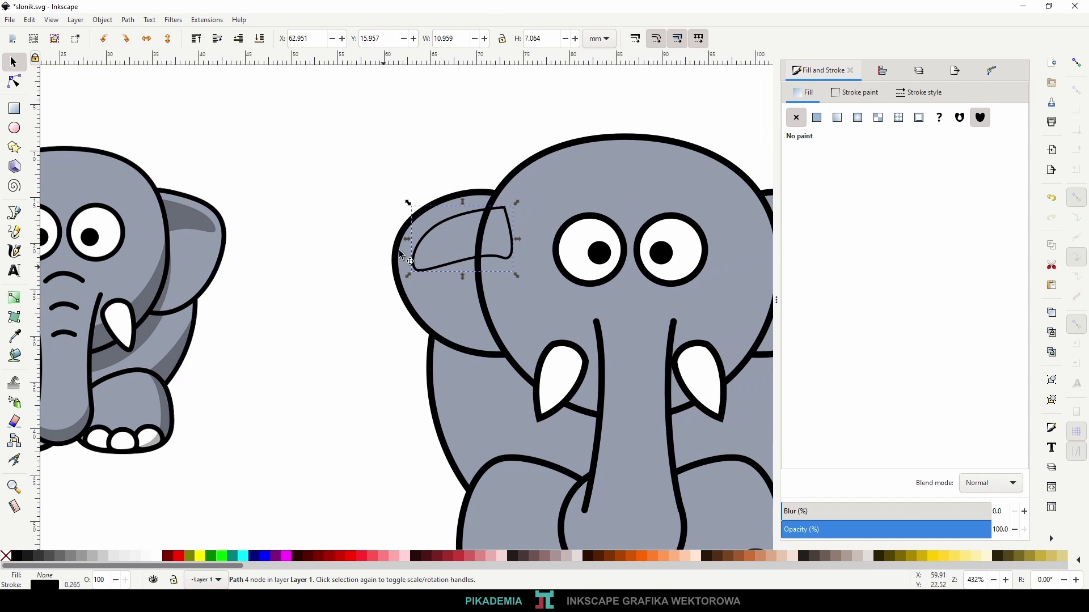
{"action": "left_click", "coordinate": [817, 118]}
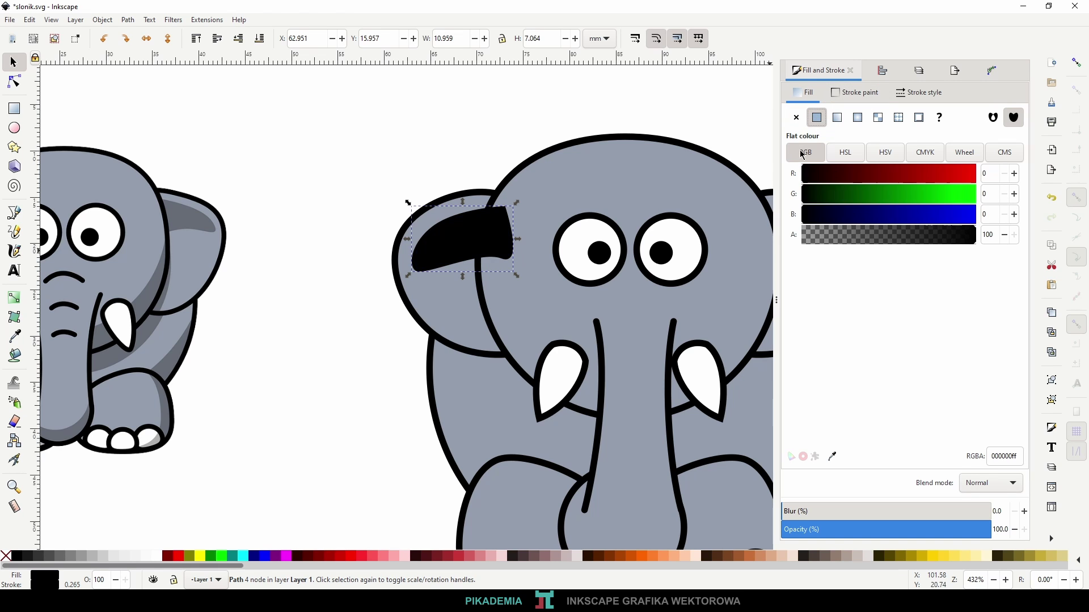
{"action": "left_click", "coordinate": [858, 242]}
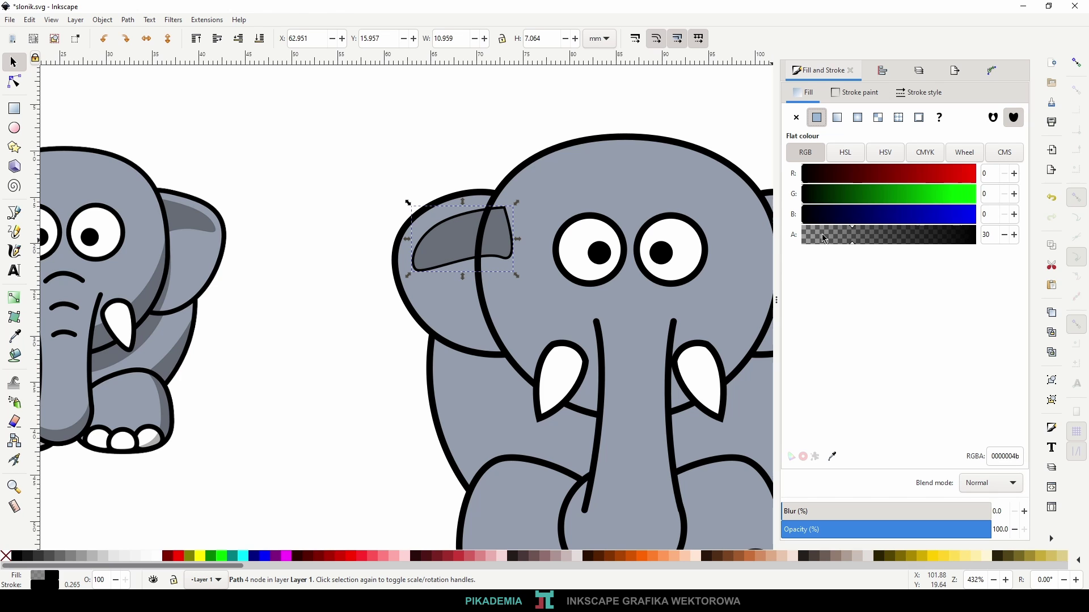
{"action": "left_click", "coordinate": [854, 92]}
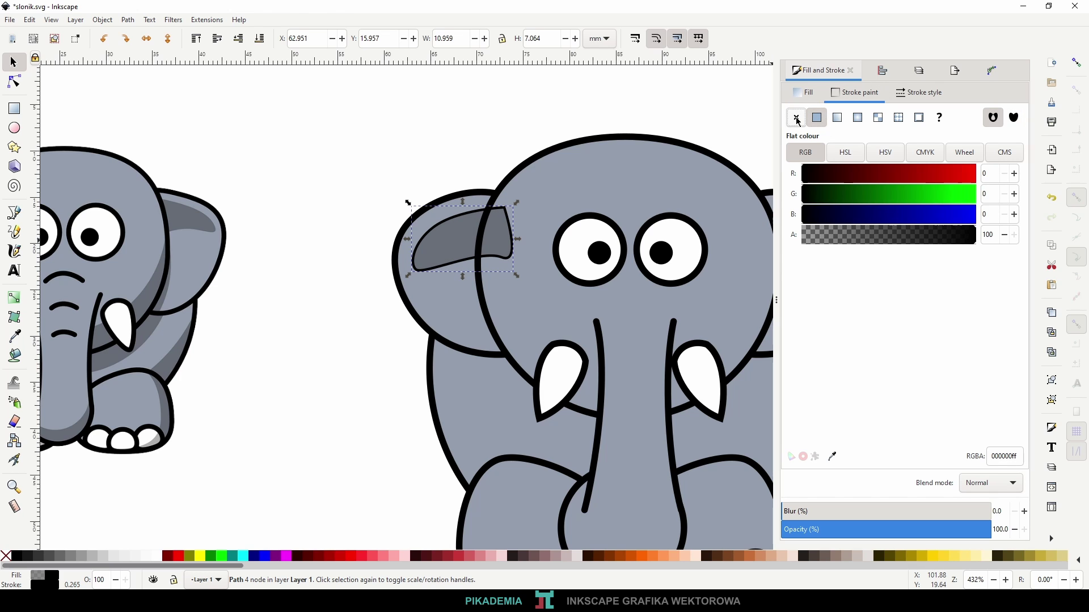
{"action": "left_click", "coordinate": [797, 120]}
- Lower the ear shading behind the head
{"action": "key", "text": "Escape"}
{"action": "left_click", "coordinate": [454, 256]}
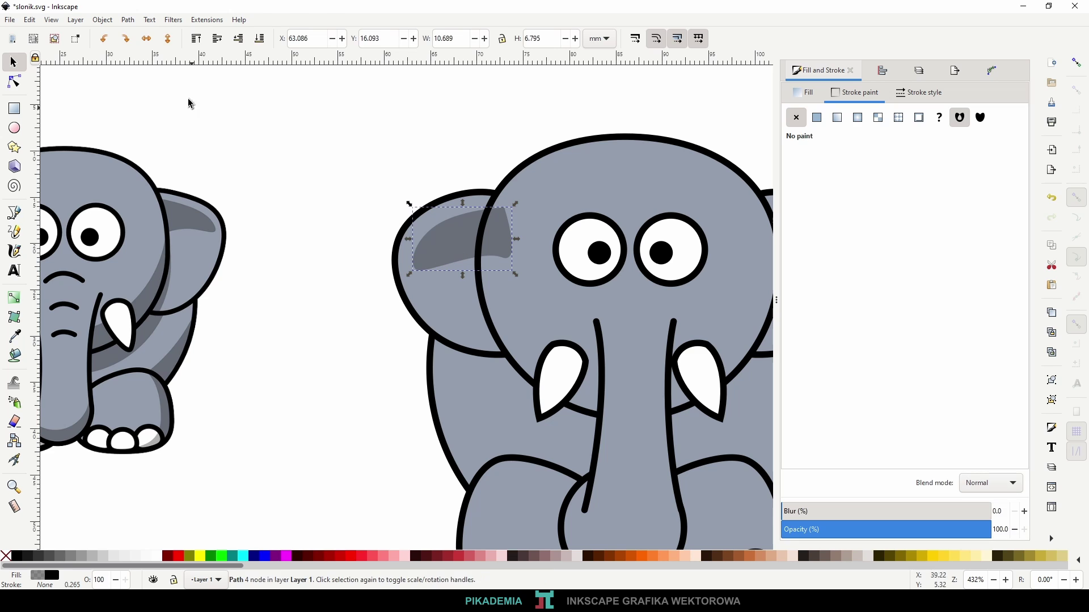
{"action": "left_click", "coordinate": [238, 42]}
{"action": "left_click", "coordinate": [318, 288]}
{"action": "scroll", "coordinate": [322, 328], "scroll_direction": "down", "scroll_amount": 4, "text": "ctrl"}
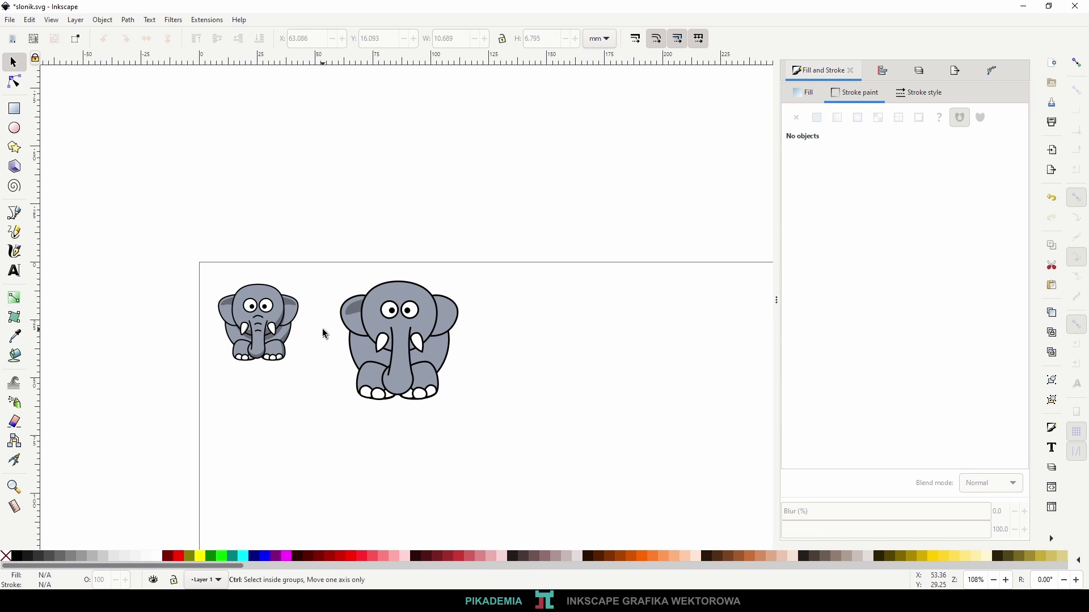
{"action": "scroll", "coordinate": [335, 340], "scroll_direction": "up", "scroll_amount": 2}
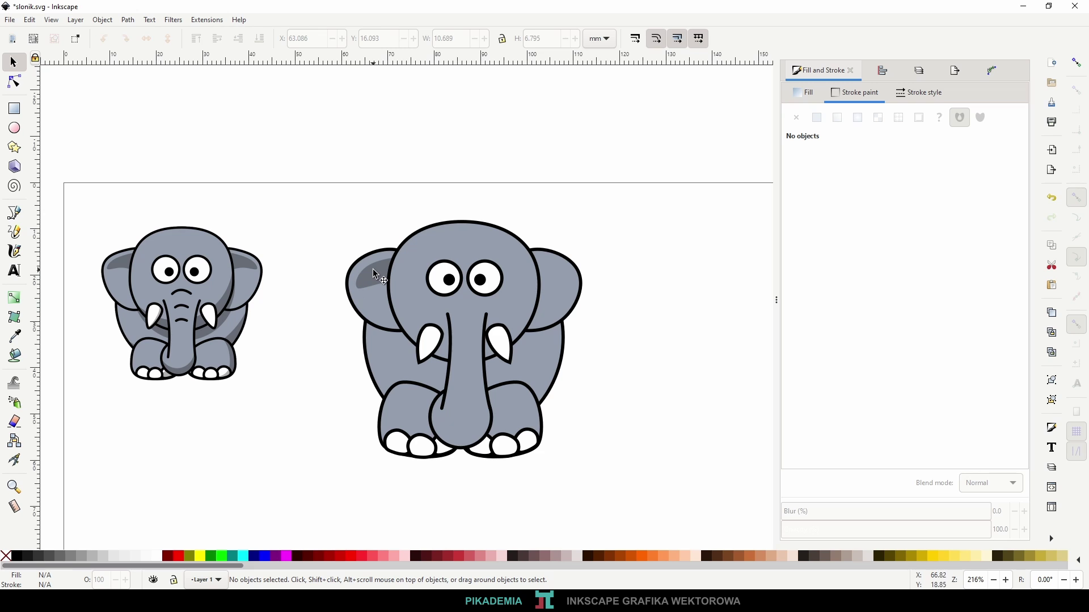
{"action": "scroll", "coordinate": [392, 284], "scroll_direction": "up", "scroll_amount": 1, "text": "ctrl"}
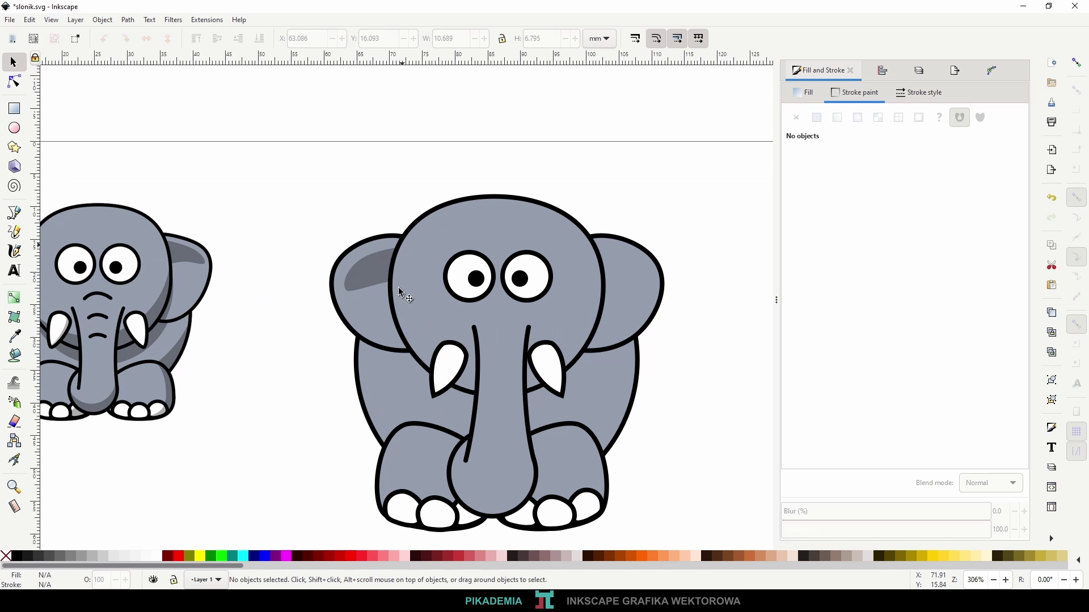
{"action": "left_click_drag", "start_coordinate": [407, 309], "coordinate": [567, 281]}
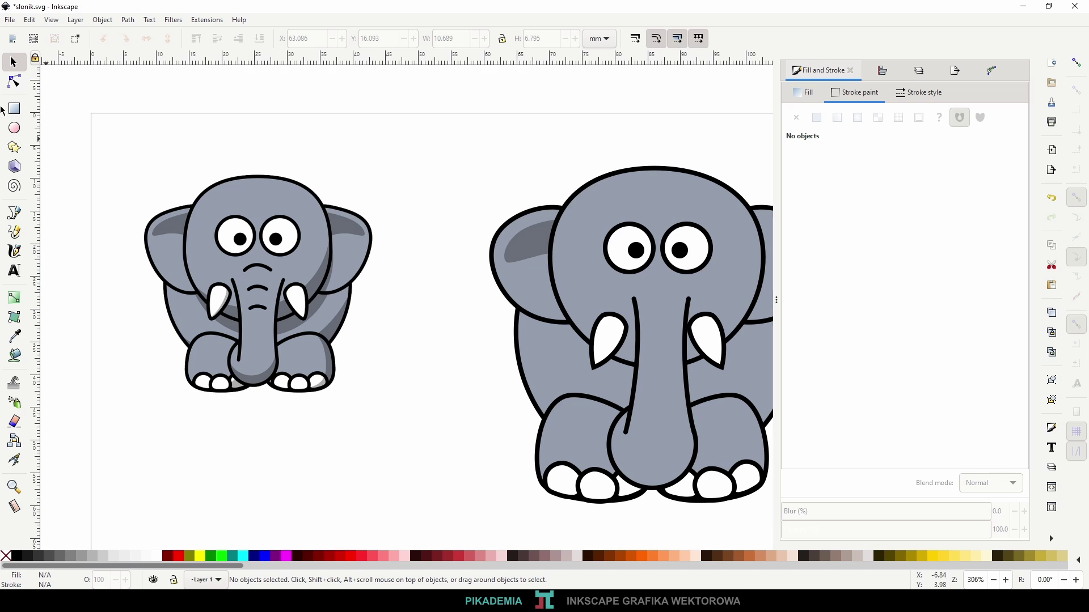
{"action": "scroll", "coordinate": [418, 159], "scroll_direction": "down", "scroll_amount": 1, "text": "ctrl"}
{"action": "scroll", "coordinate": [418, 159], "scroll_direction": "up", "scroll_amount": 2, "text": "ctrl"}
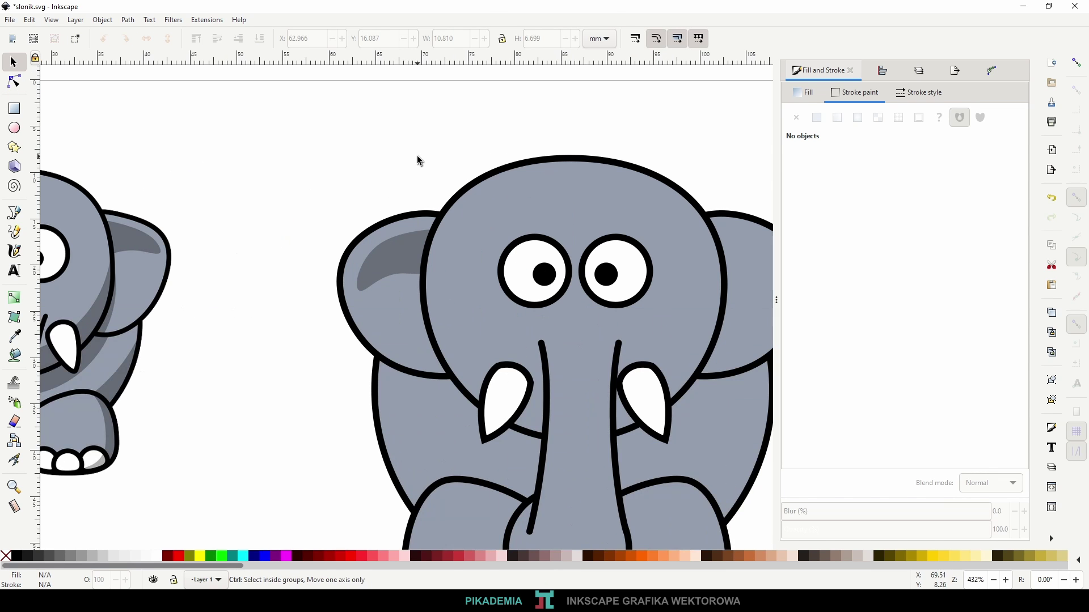
{"action": "left_click", "coordinate": [397, 250]}
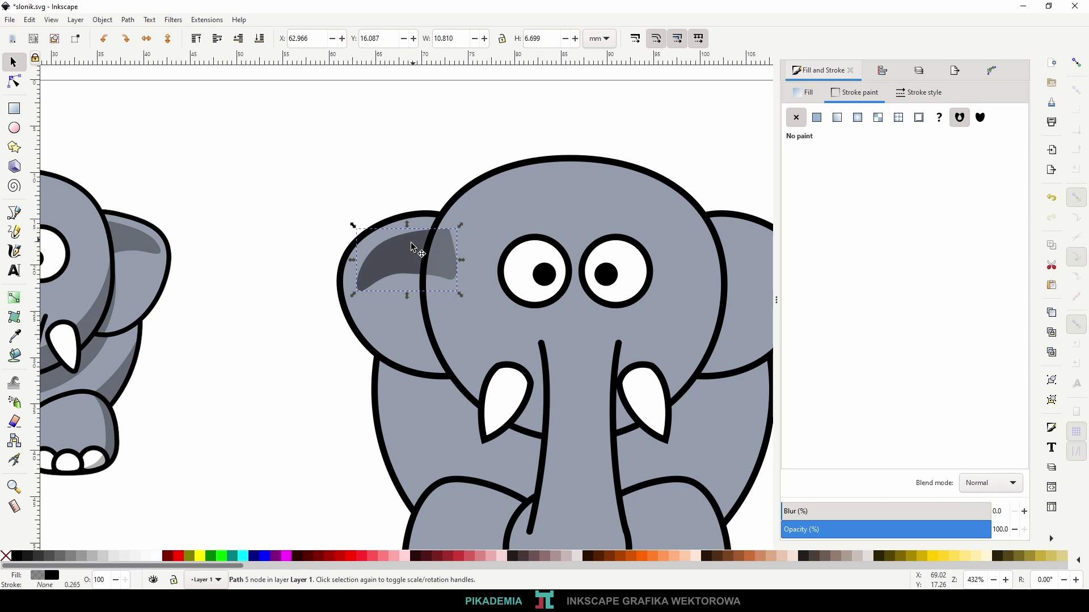
- Mirror the ear shading horizontally, place it on the right ear behind the head, and save
{"action": "left_click", "coordinate": [147, 38]}
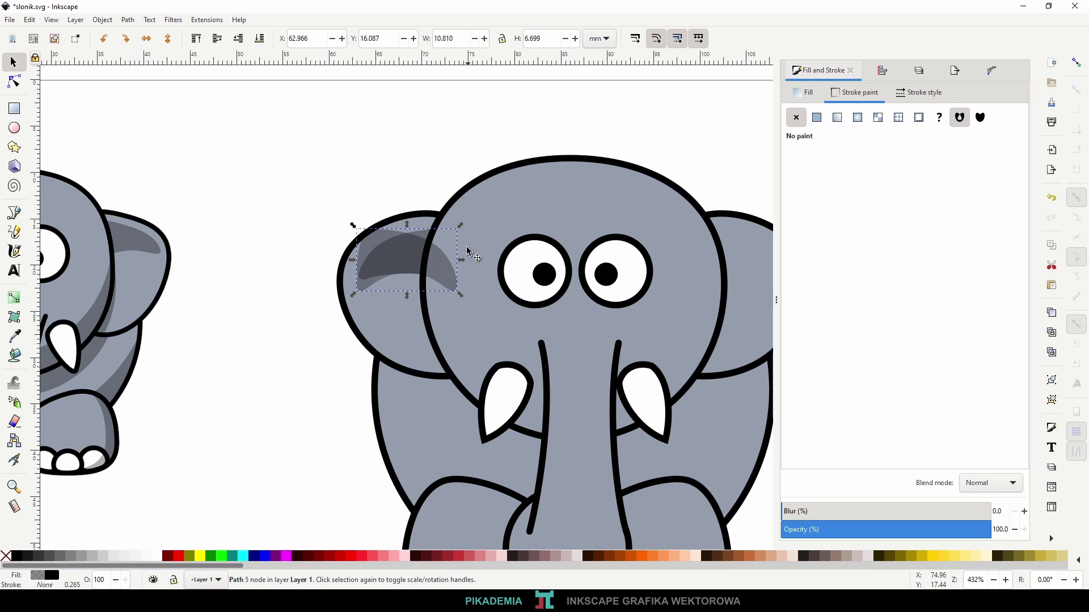
{"action": "scroll", "coordinate": [466, 246], "scroll_direction": "down", "scroll_amount": 1}
{"action": "left_click_drag", "start_coordinate": [445, 258], "coordinate": [654, 266]}
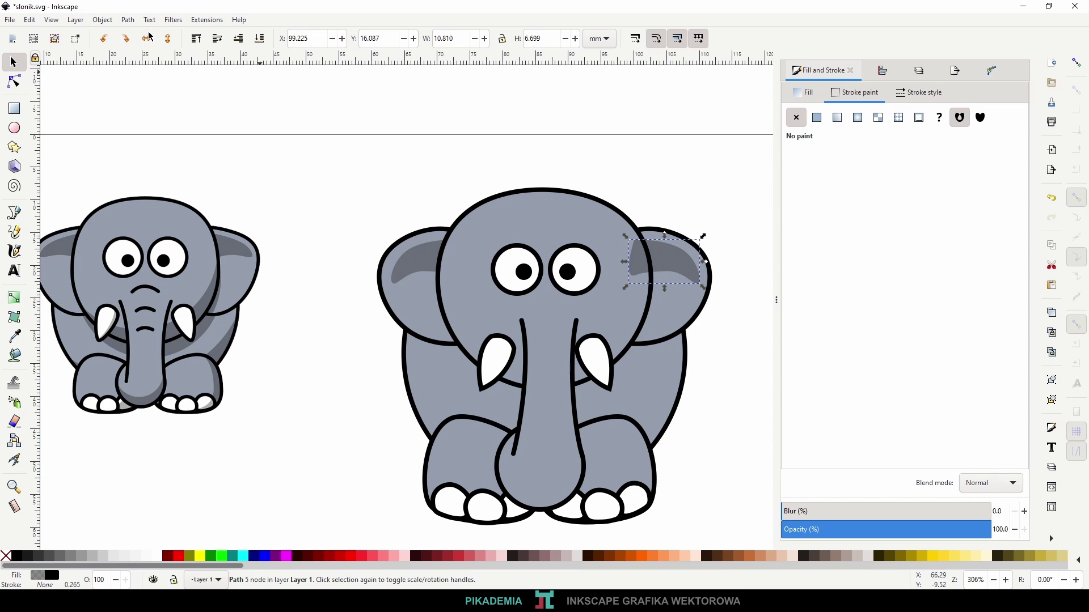
{"action": "left_click", "coordinate": [246, 43]}
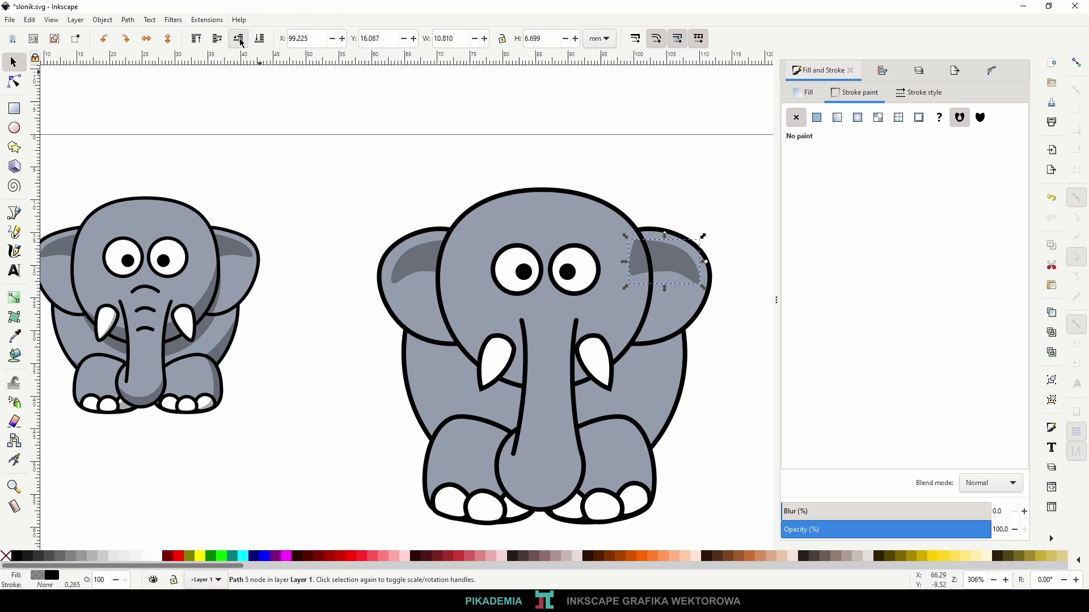
{"action": "left_click", "coordinate": [602, 158]}
{"action": "key", "text": "ctrl+s"}
{"action": "scroll", "coordinate": [635, 249], "scroll_direction": "down", "scroll_amount": 3}
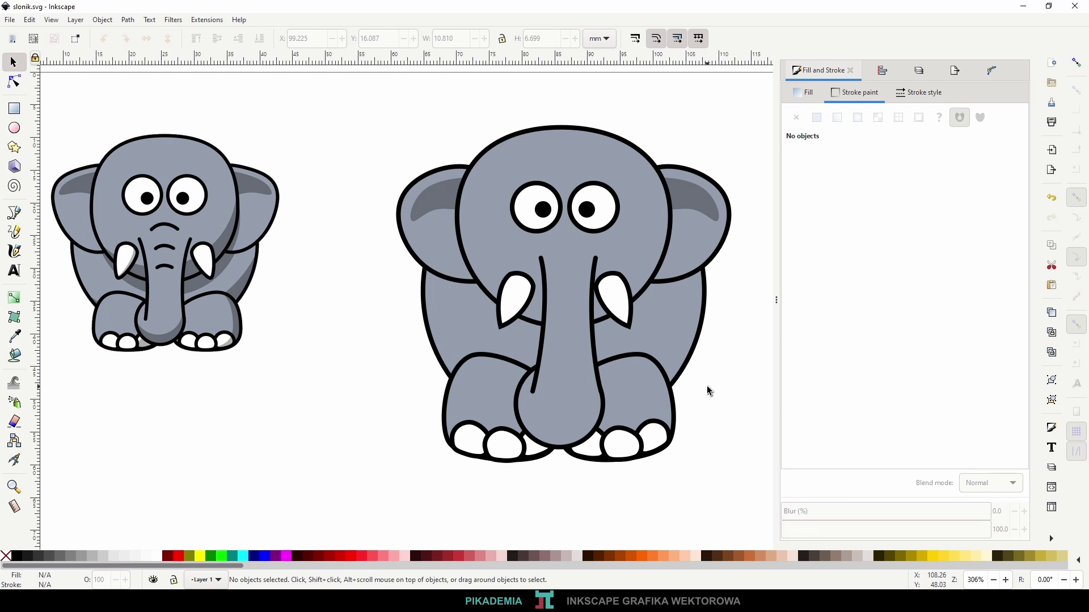
- Draw a closed Bezier outline from the right body edge down the inner leg to the foot
{"action": "left_click_drag", "start_coordinate": [711, 389], "coordinate": [588, 350]}
{"action": "scroll", "coordinate": [586, 341], "scroll_direction": "up", "scroll_amount": 2}
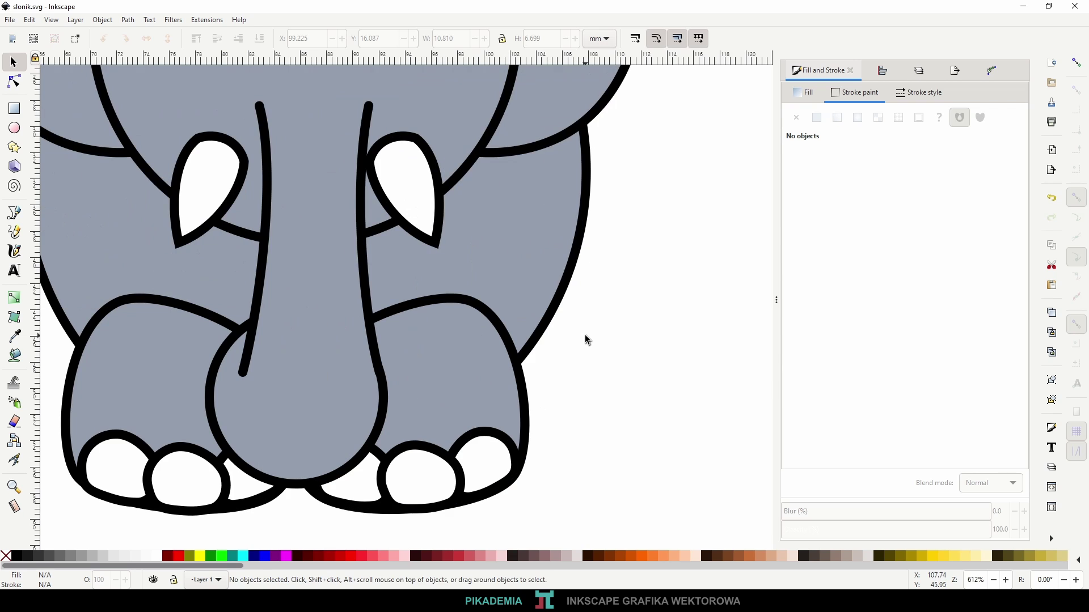
{"action": "left_click", "coordinate": [19, 220]}
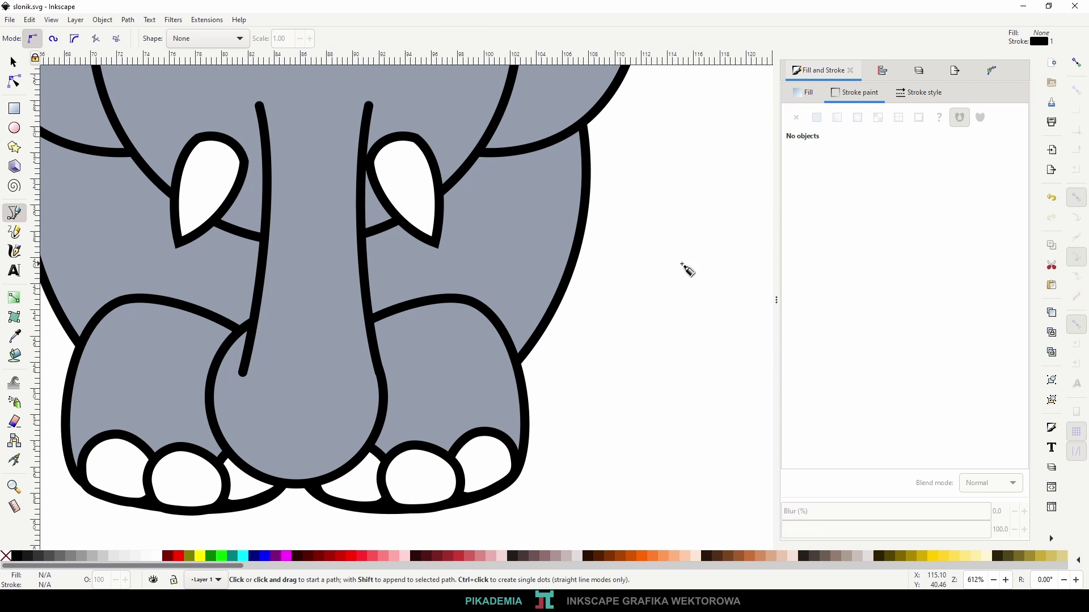
{"action": "scroll", "coordinate": [510, 287], "scroll_direction": "down", "scroll_amount": 1}
{"action": "mouse_move", "coordinate": [510, 296]}
{"action": "left_mouse_down"}
{"action": "mouse_move", "coordinate": [760, 343]}
{"action": "mouse_move", "coordinate": [522, 287]}
{"action": "mouse_move", "coordinate": [566, 300]}
{"action": "left_mouse_up"}
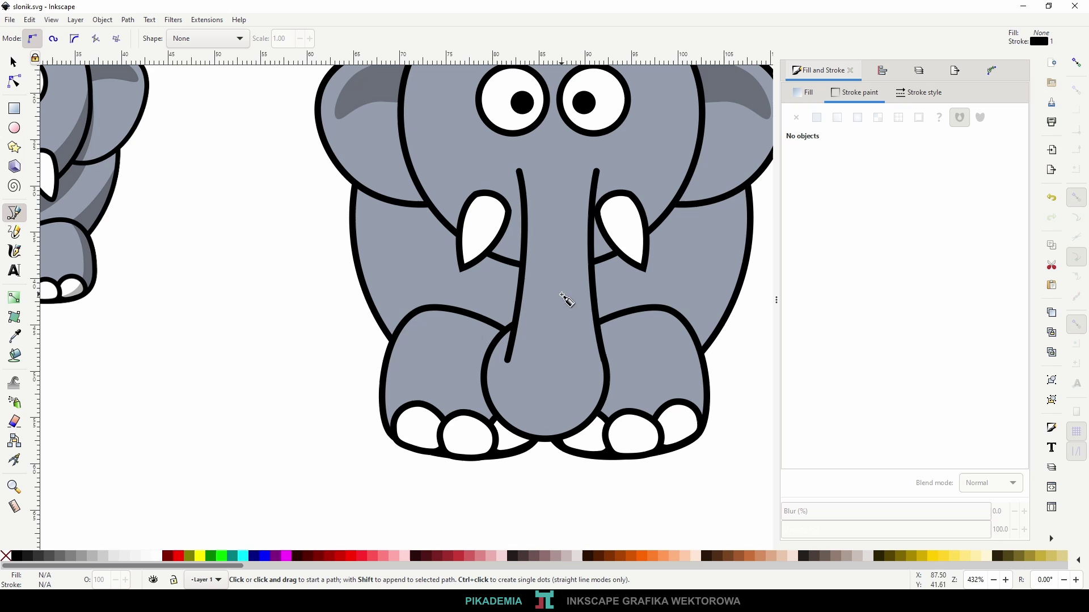
{"action": "left_click", "coordinate": [748, 228]}
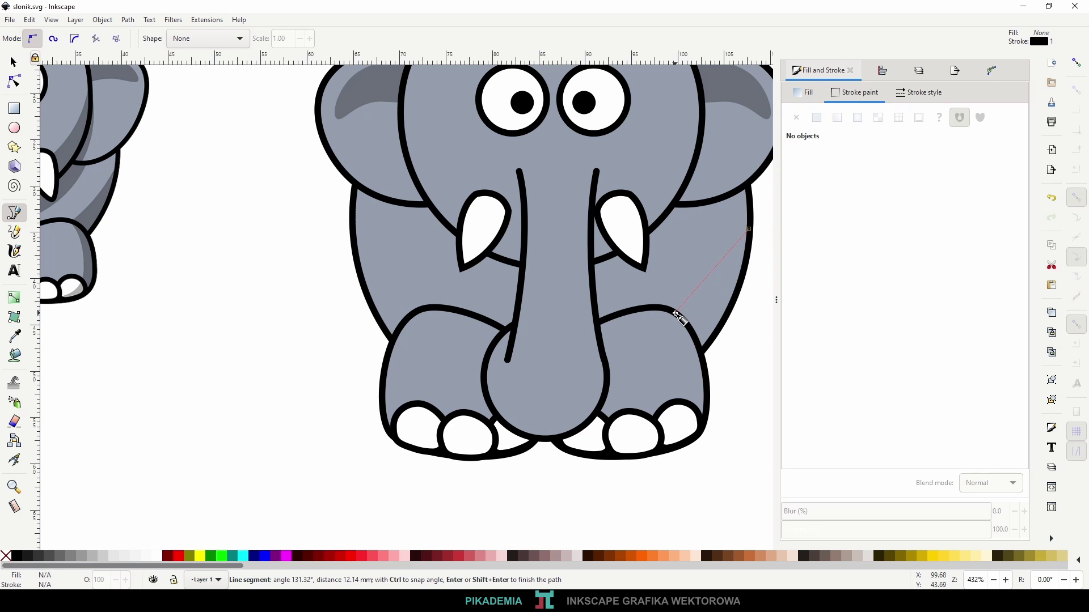
{"action": "left_click_drag", "start_coordinate": [677, 313], "coordinate": [658, 319]}
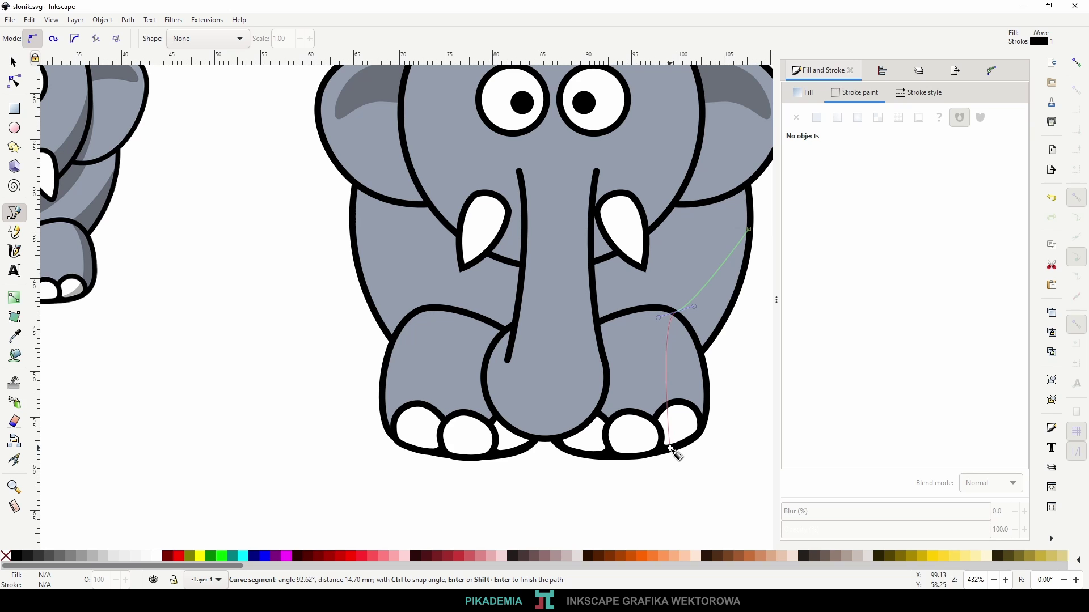
{"action": "mouse_move", "coordinate": [670, 450]}
{"action": "left_mouse_down"}
{"action": "mouse_move", "coordinate": [634, 467]}
{"action": "mouse_move", "coordinate": [690, 457]}
{"action": "mouse_move", "coordinate": [696, 434]}
{"action": "mouse_move", "coordinate": [697, 445]}
{"action": "left_mouse_up"}
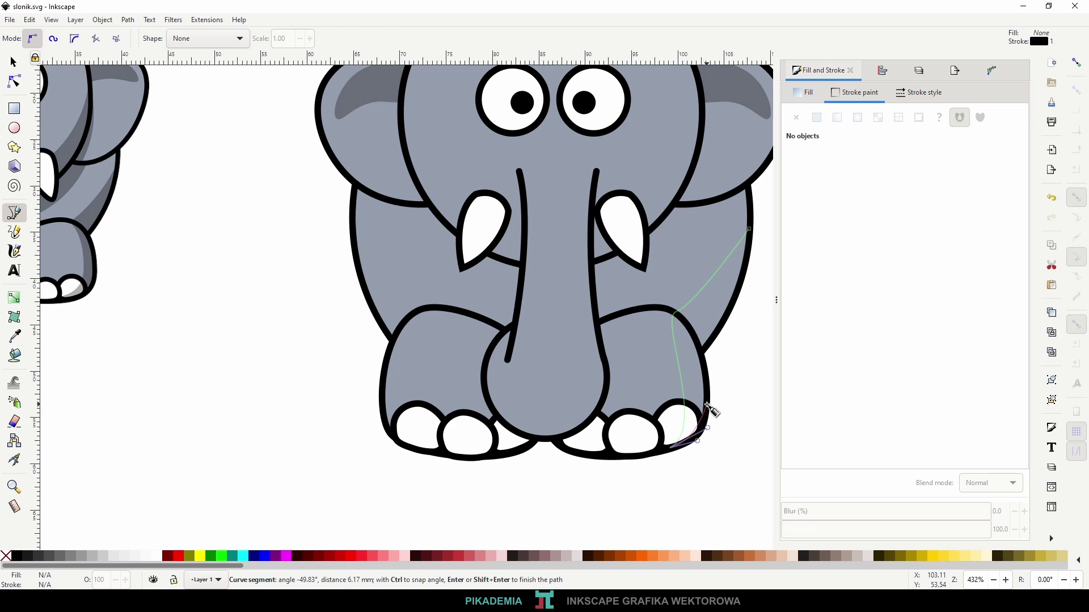
{"action": "left_click_drag", "start_coordinate": [709, 417], "coordinate": [702, 351]}
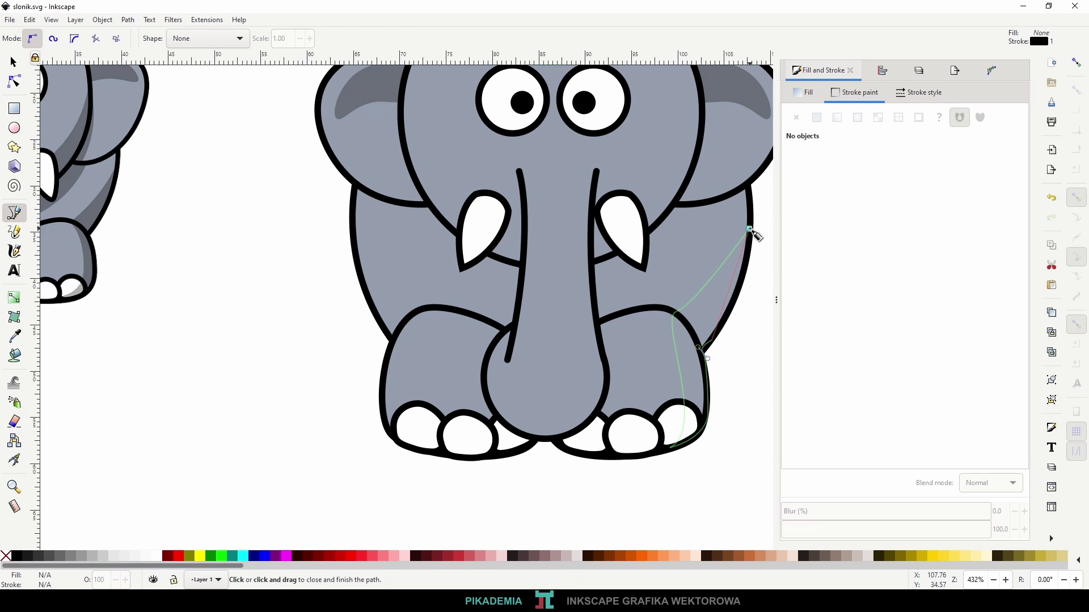
{"action": "left_click_drag", "start_coordinate": [749, 229], "coordinate": [739, 190]}
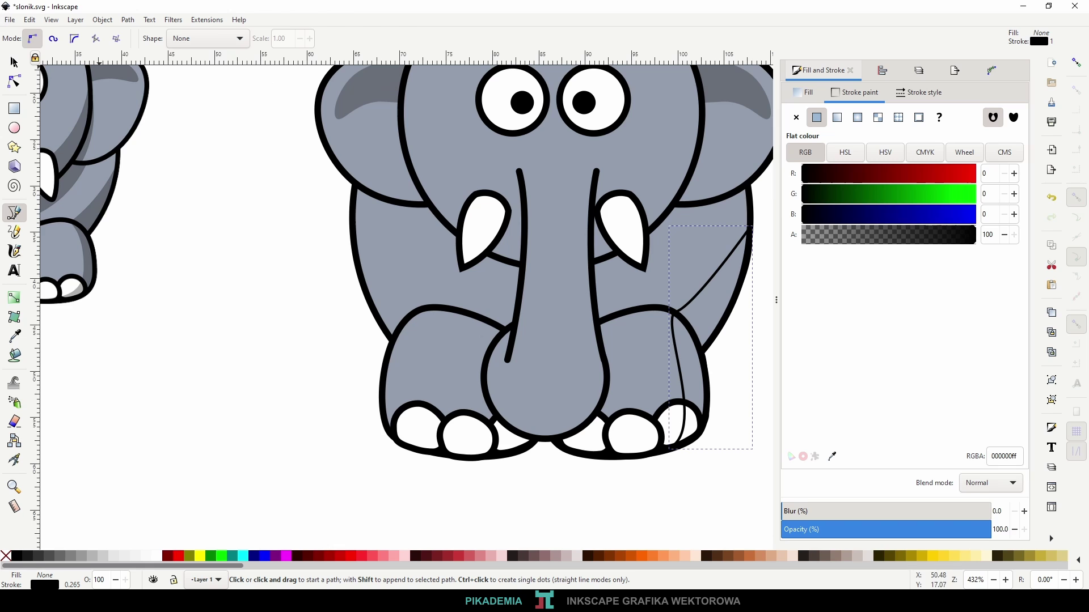
- Remove the new shadow shape's outline and give it a translucent dark fill
{"action": "left_click", "coordinate": [15, 81]}
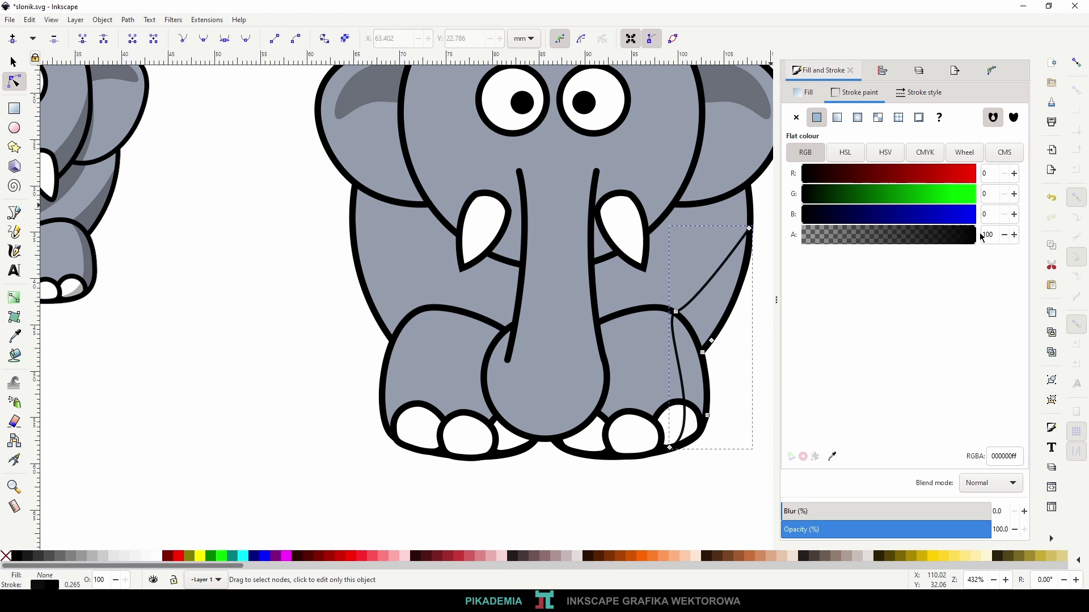
{"action": "left_click", "coordinate": [798, 119]}
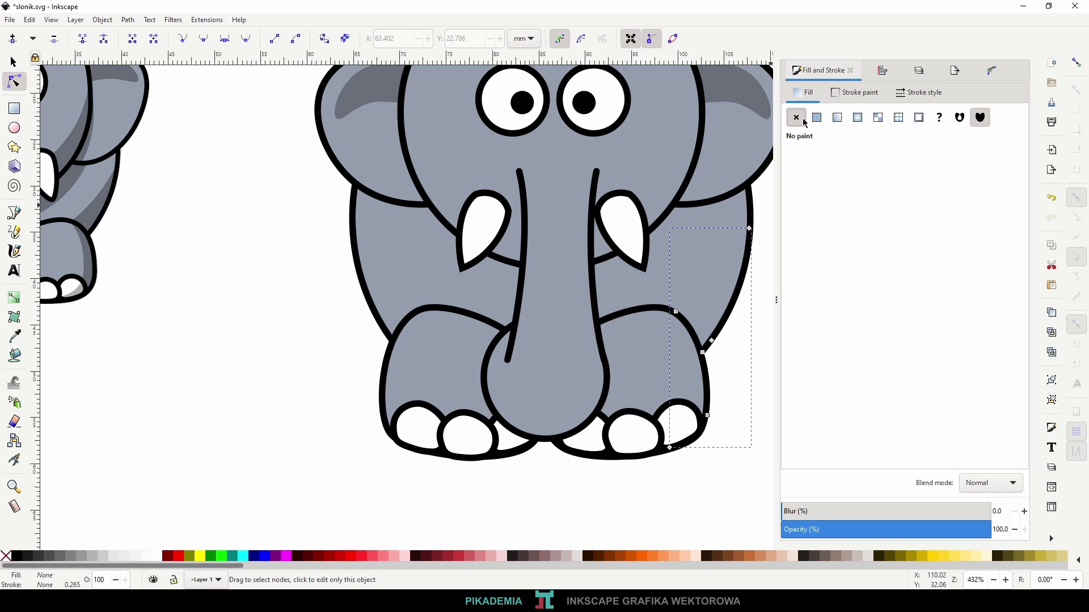
{"action": "left_click", "coordinate": [818, 118]}
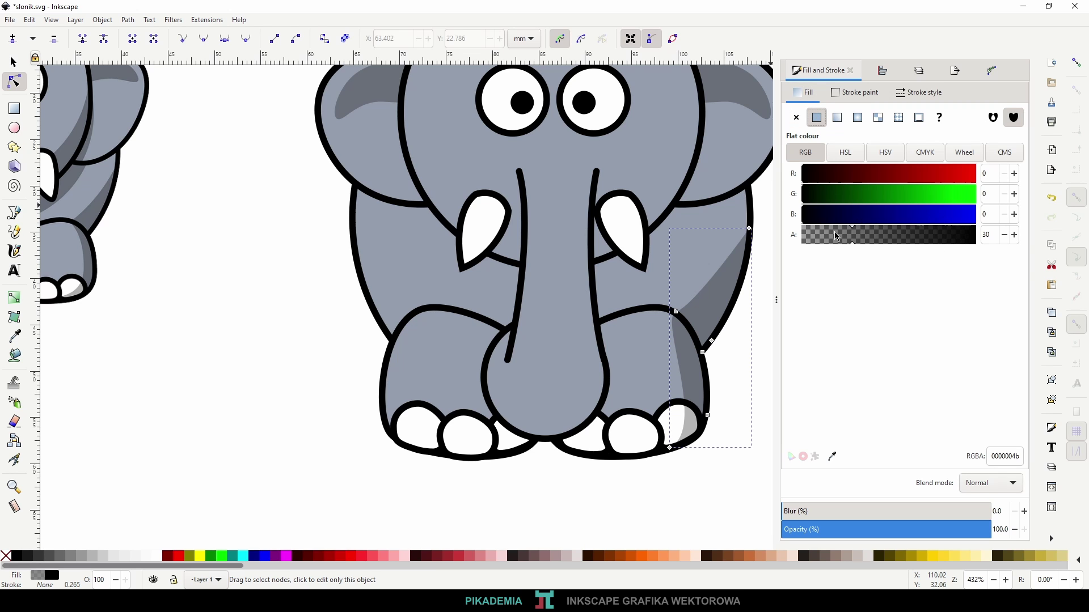
{"action": "left_click_drag", "start_coordinate": [754, 319], "coordinate": [668, 300]}
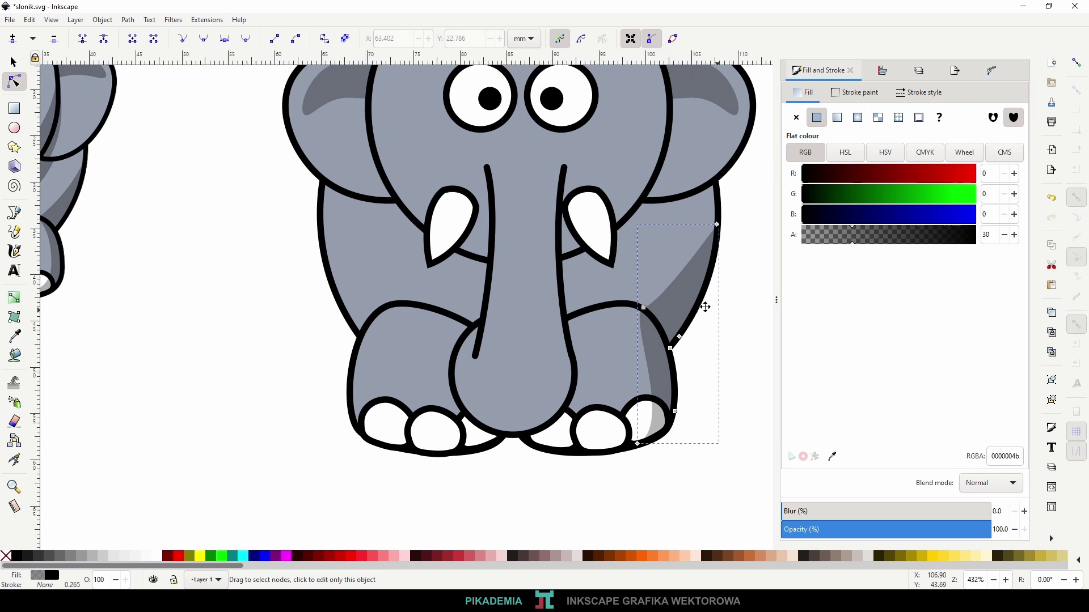
{"action": "scroll", "coordinate": [587, 309], "scroll_direction": "up", "scroll_amount": 2}
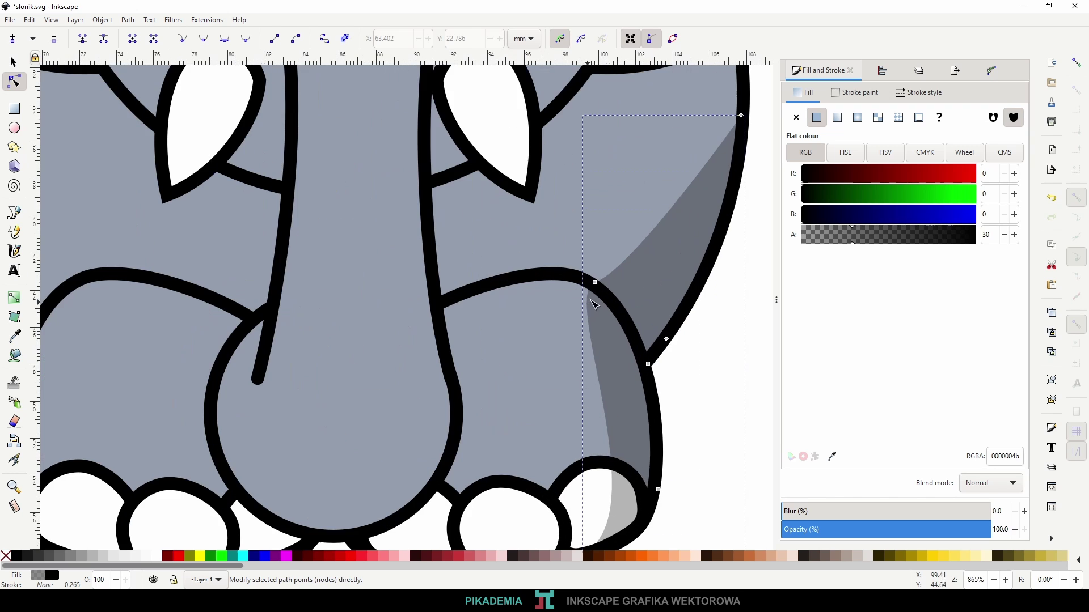
- Make the leg-junction node a corner and adjust curves and bottom point to hug the leg and foot
{"action": "left_click", "coordinate": [594, 282]}
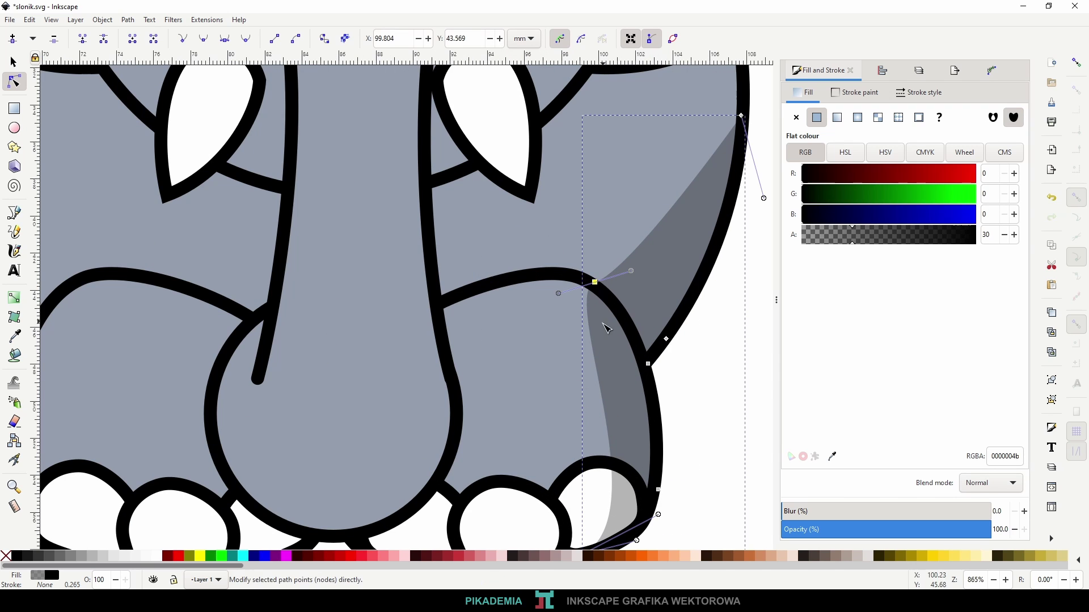
{"action": "left_click", "coordinate": [182, 39]}
{"action": "left_click_drag", "start_coordinate": [559, 293], "coordinate": [605, 340]}
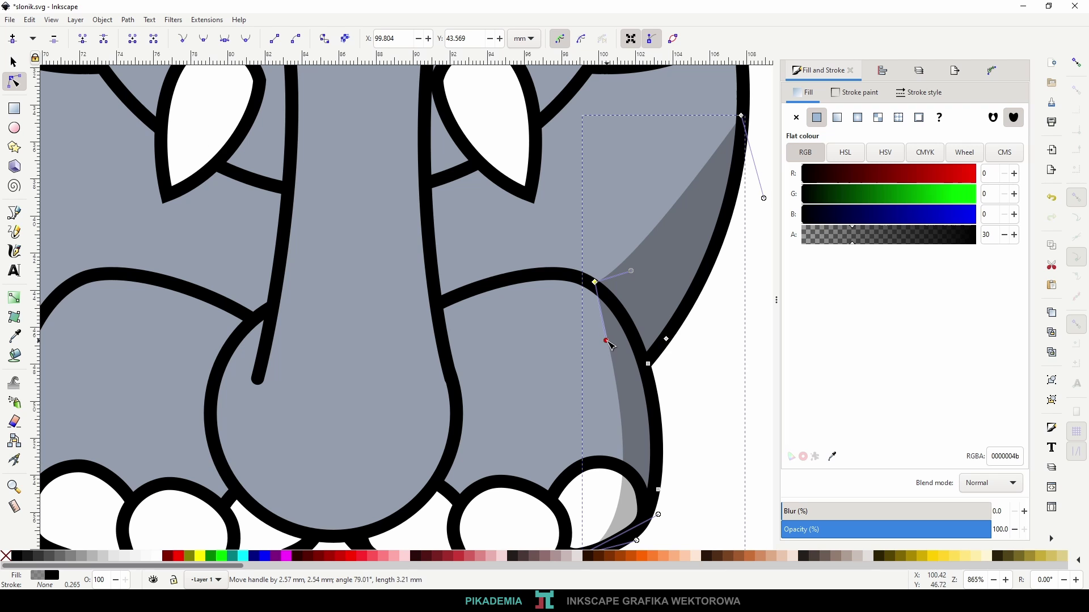
{"action": "scroll", "coordinate": [608, 343], "scroll_direction": "down", "scroll_amount": 2}
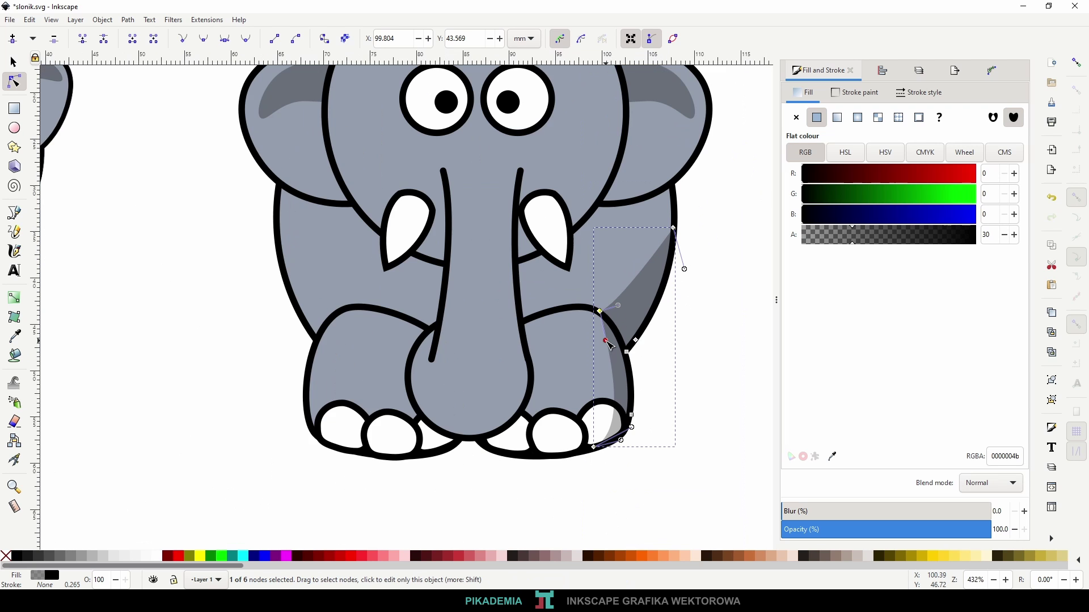
{"action": "scroll", "coordinate": [608, 343], "scroll_direction": "down", "scroll_amount": 1}
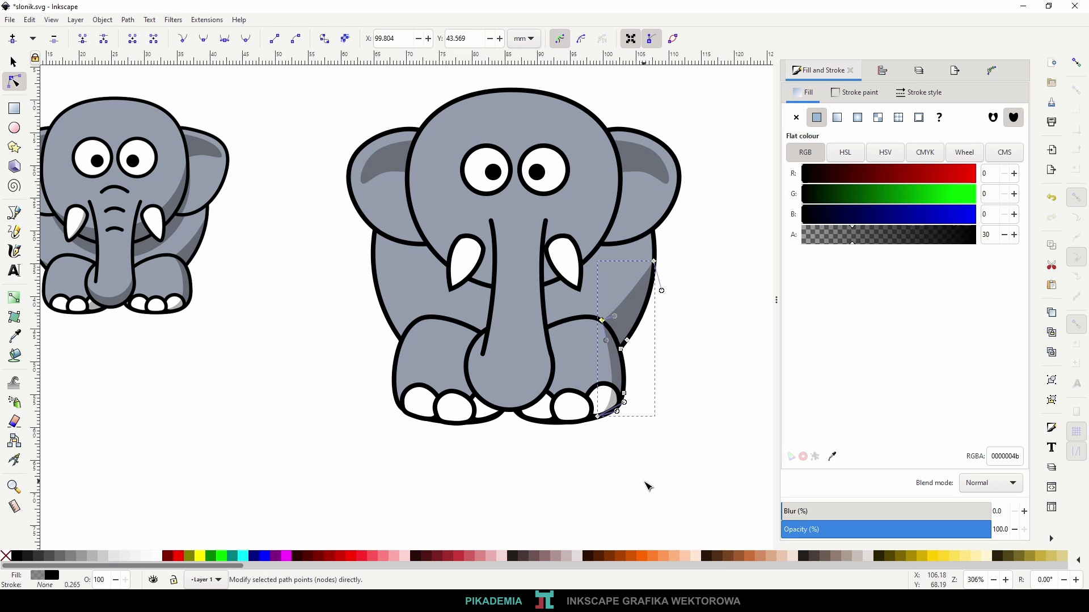
{"action": "scroll", "coordinate": [604, 405], "scroll_direction": "up", "scroll_amount": 7}
{"action": "scroll", "coordinate": [607, 402], "scroll_direction": "down", "scroll_amount": 2}
{"action": "scroll", "coordinate": [604, 397], "scroll_direction": "down", "scroll_amount": 4}
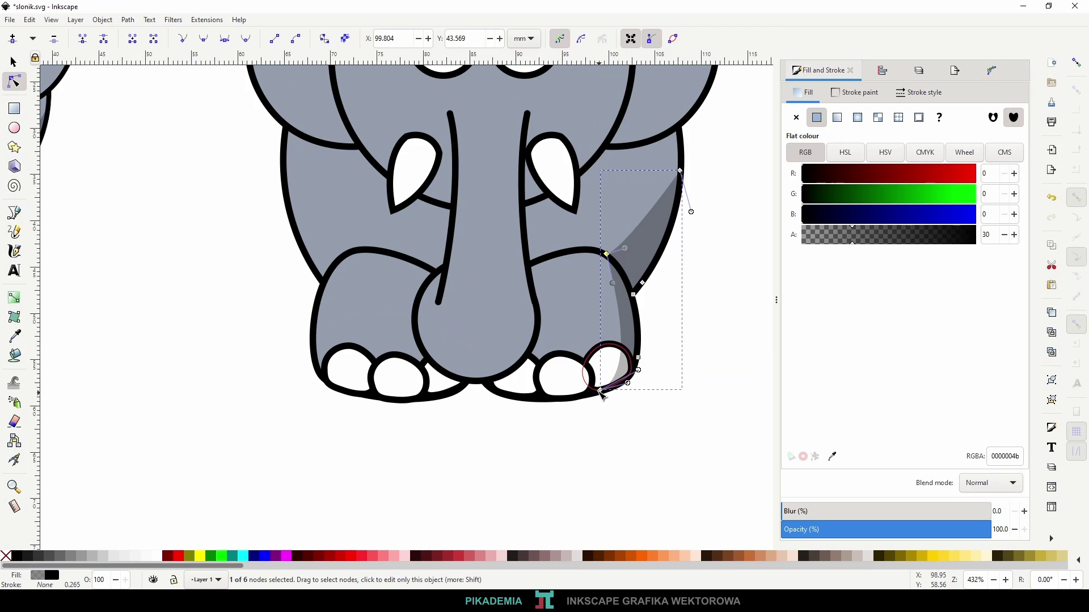
{"action": "left_click_drag", "start_coordinate": [601, 392], "coordinate": [592, 396]}
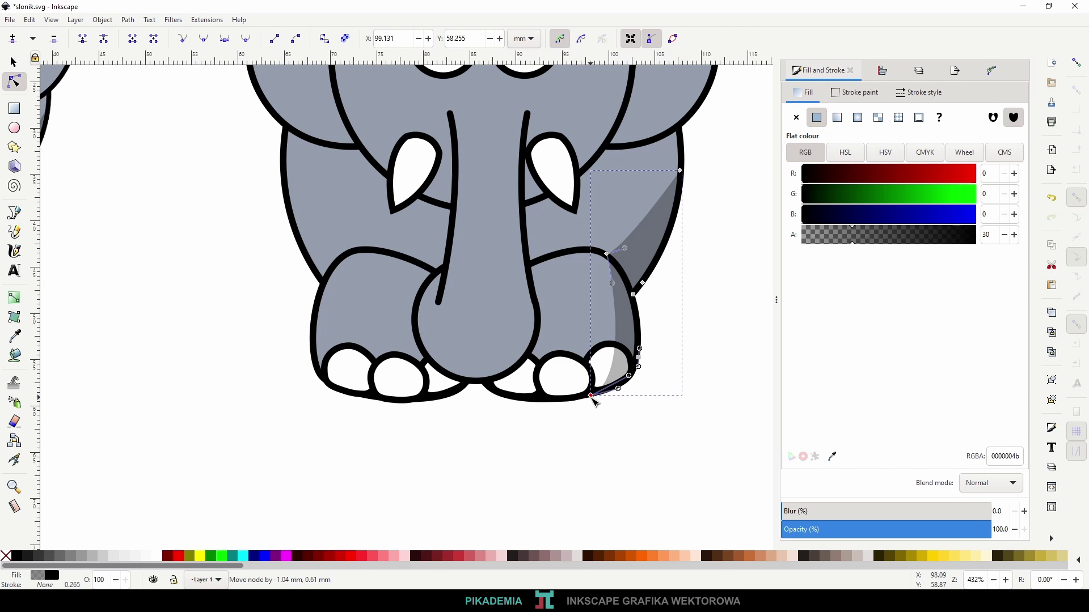
{"action": "left_click_drag", "start_coordinate": [624, 249], "coordinate": [632, 253]}
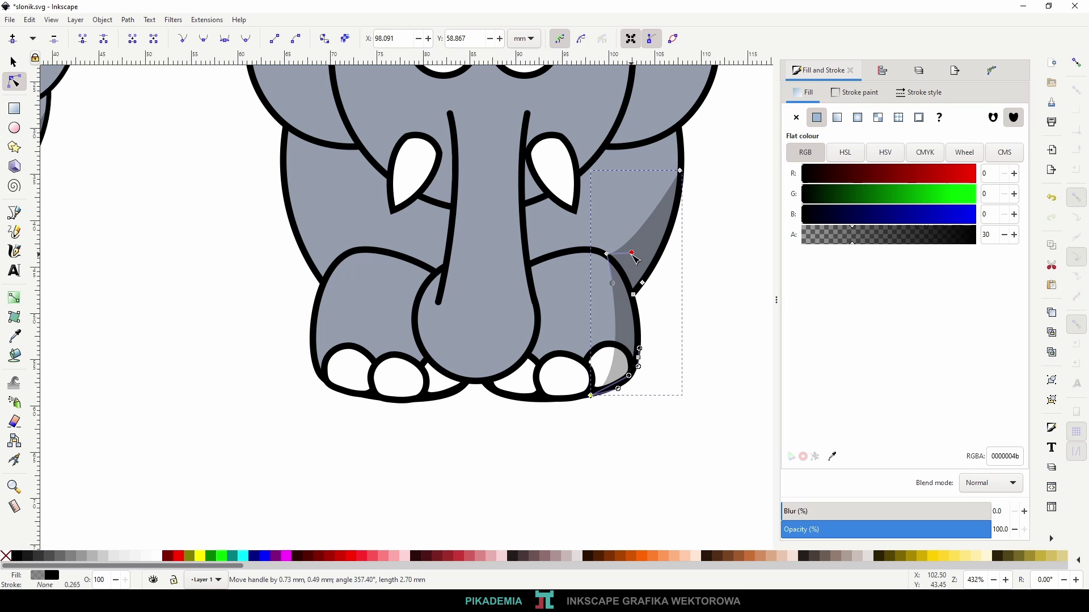
{"action": "left_click", "coordinate": [714, 346]}
- Save the drawing
{"action": "scroll", "coordinate": [692, 370], "scroll_direction": "down", "scroll_amount": 4}
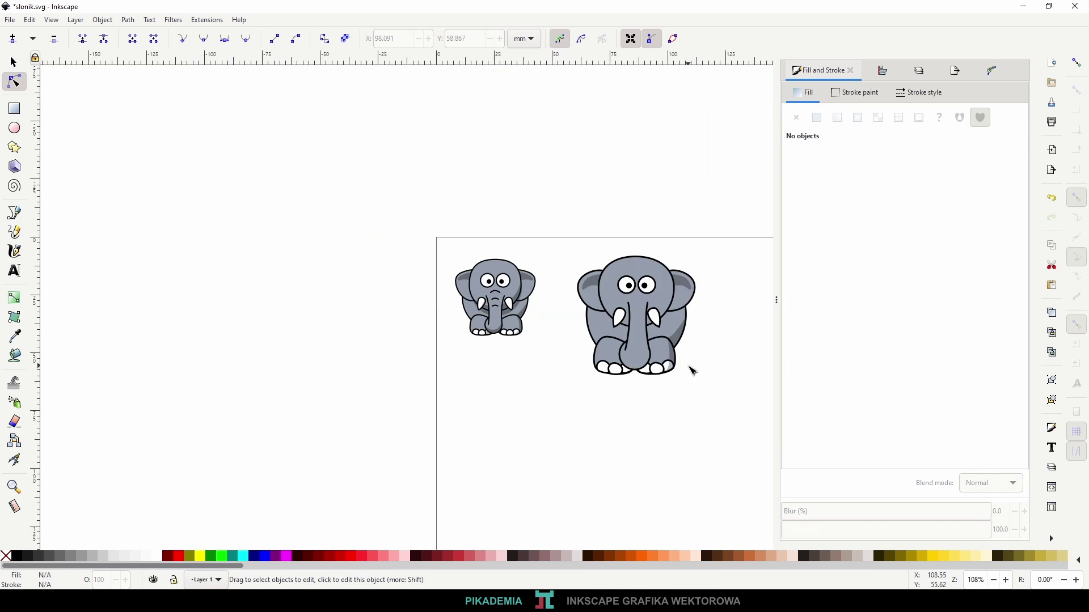
{"action": "scroll", "coordinate": [706, 387], "scroll_direction": "up", "scroll_amount": 2}
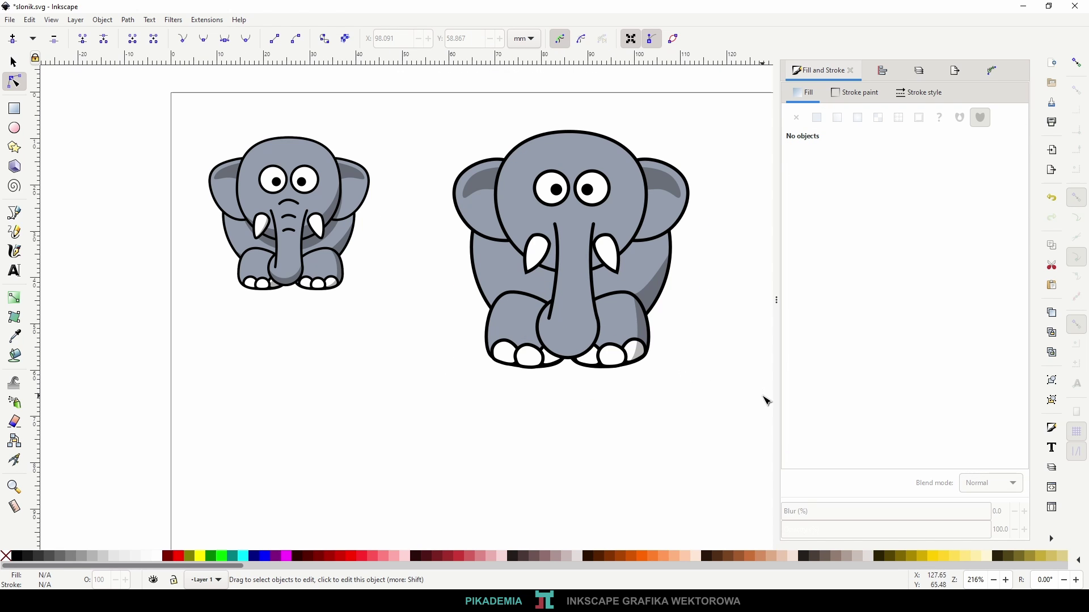
{"action": "key", "text": "ctrl+s"}
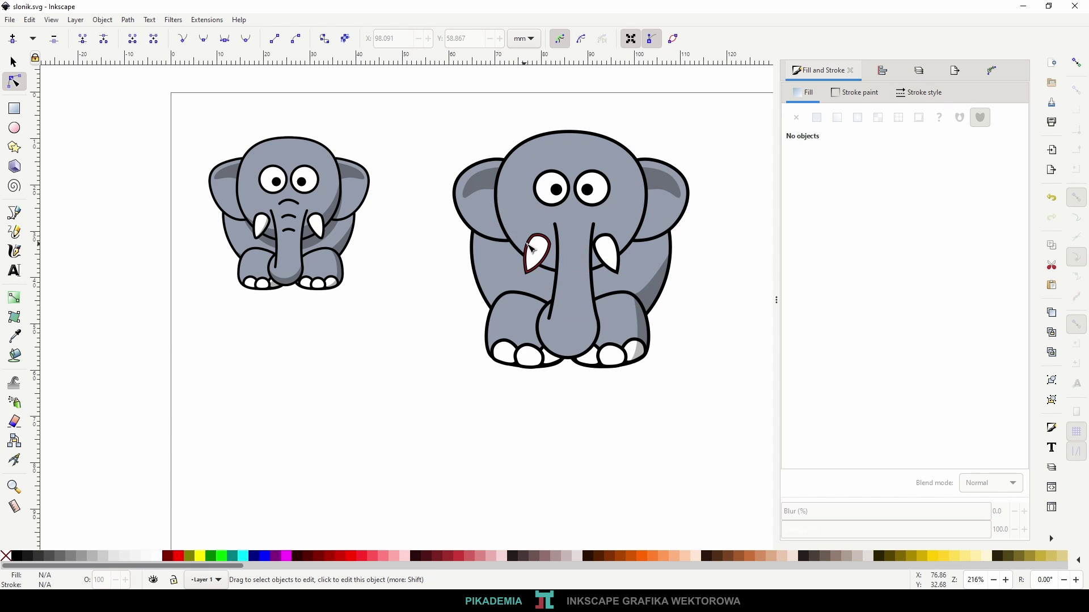
{"action": "scroll", "coordinate": [600, 231], "scroll_direction": "up", "scroll_amount": 1}
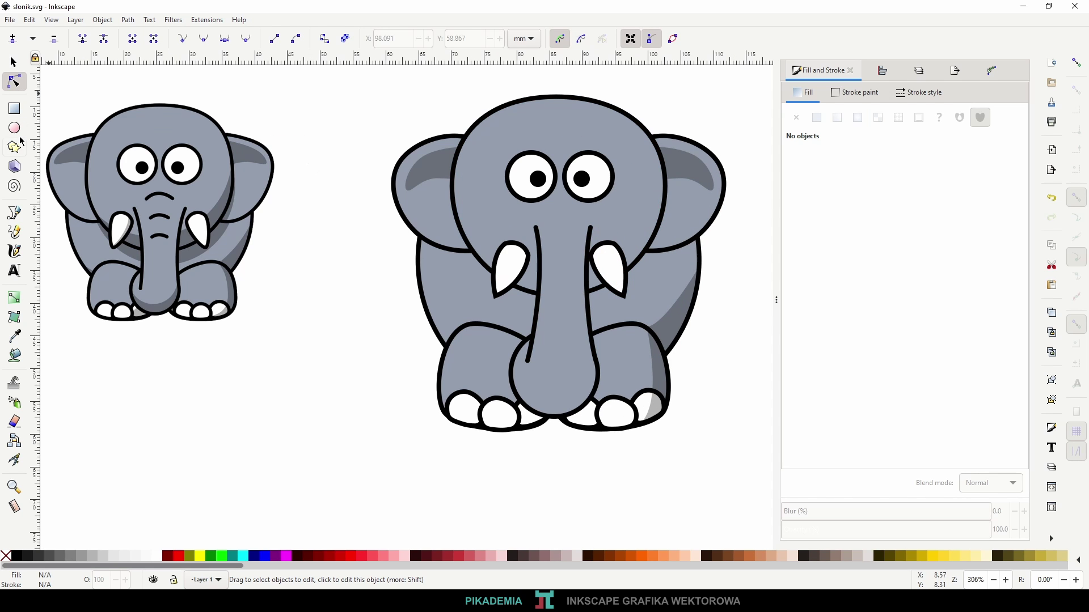
- Draw a closed curved Bezier path from the right ear across both tusks and back
{"action": "left_click", "coordinate": [14, 213]}
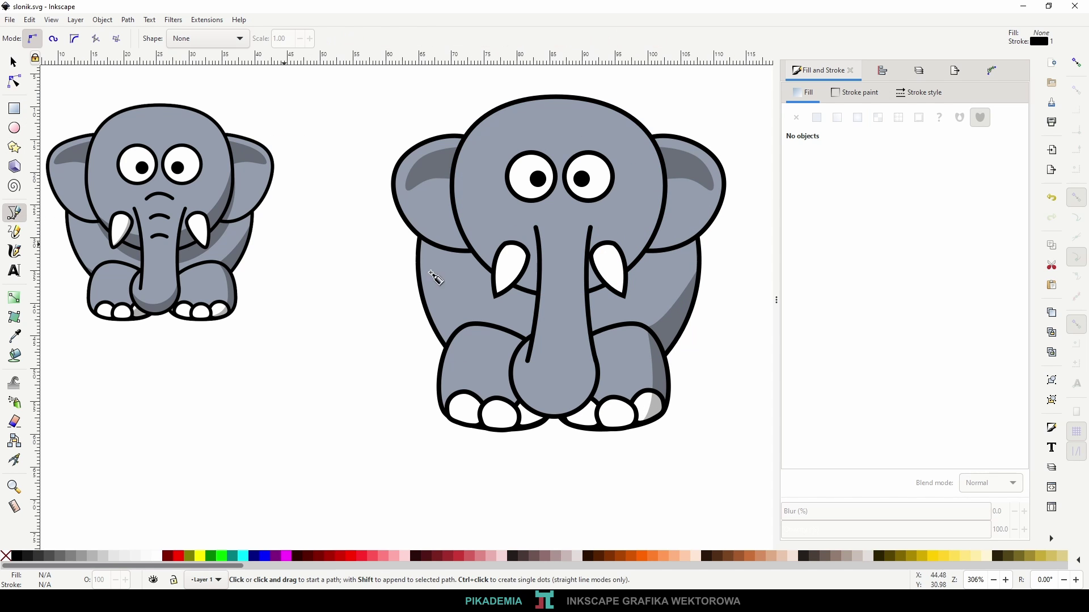
{"action": "left_click", "coordinate": [664, 199]}
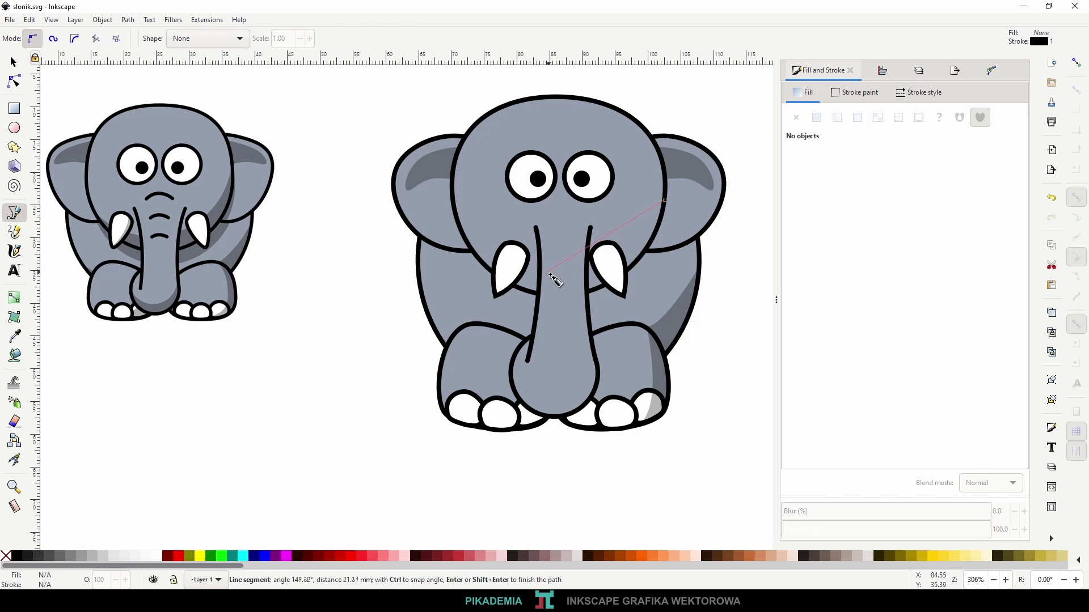
{"action": "left_click_drag", "start_coordinate": [621, 269], "coordinate": [543, 278]}
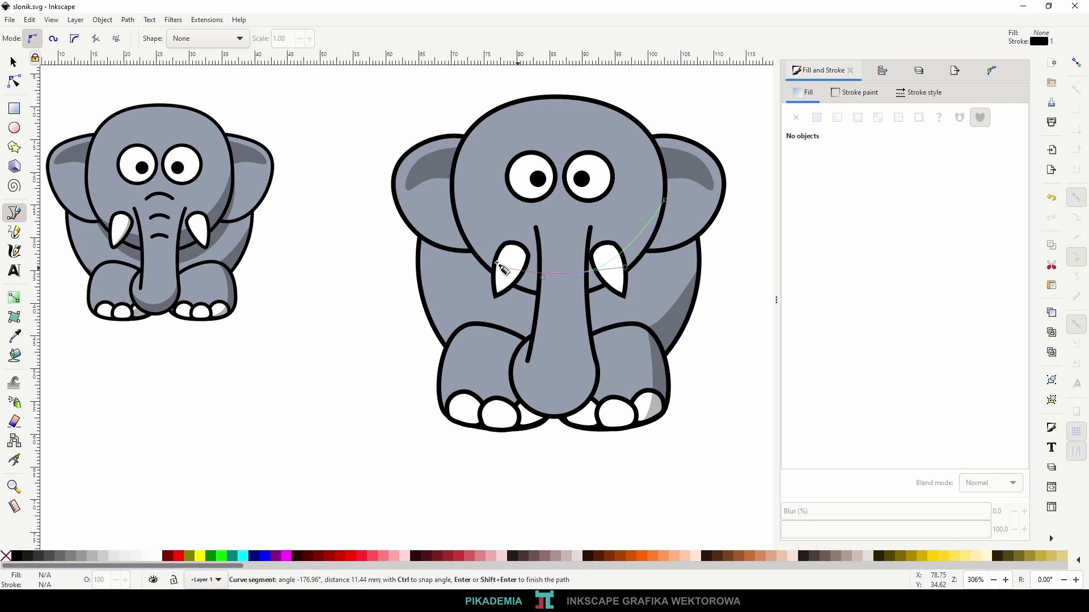
{"action": "left_click", "coordinate": [469, 246]}
{"action": "mouse_move", "coordinate": [467, 244]}
{"action": "left_mouse_down"}
{"action": "mouse_move", "coordinate": [457, 232]}
{"action": "mouse_move", "coordinate": [487, 271]}
{"action": "left_mouse_up"}
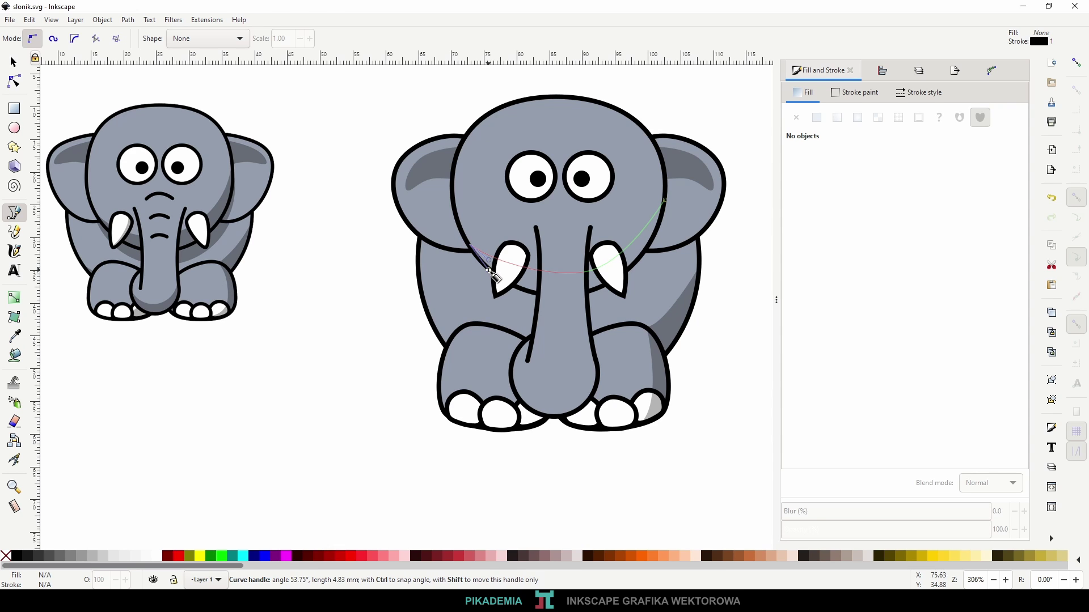
{"action": "left_click_drag", "start_coordinate": [569, 296], "coordinate": [617, 290]}
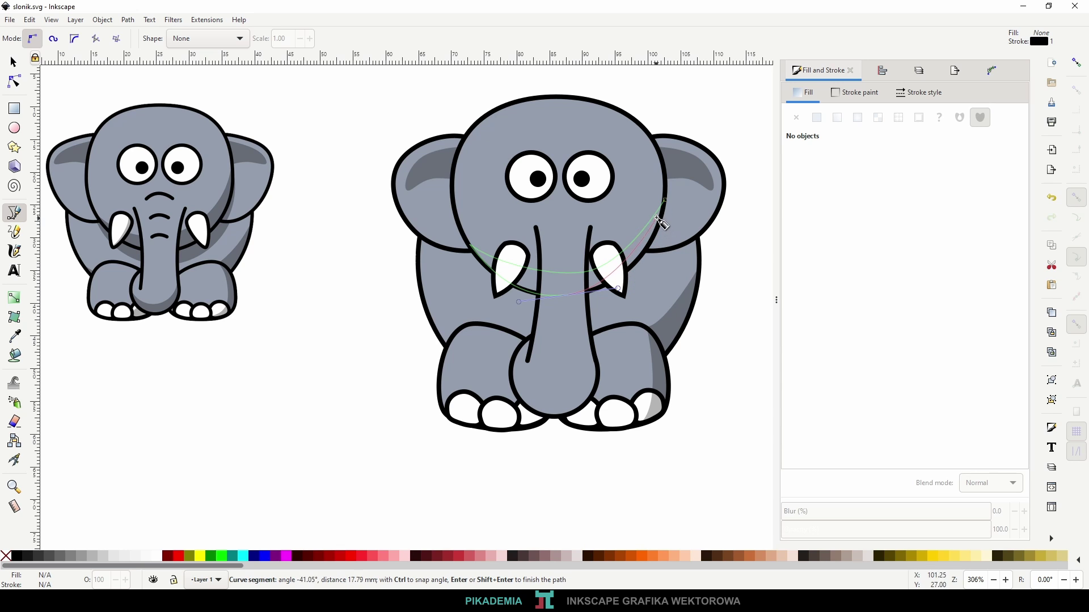
{"action": "left_click_drag", "start_coordinate": [666, 200], "coordinate": [673, 147]}
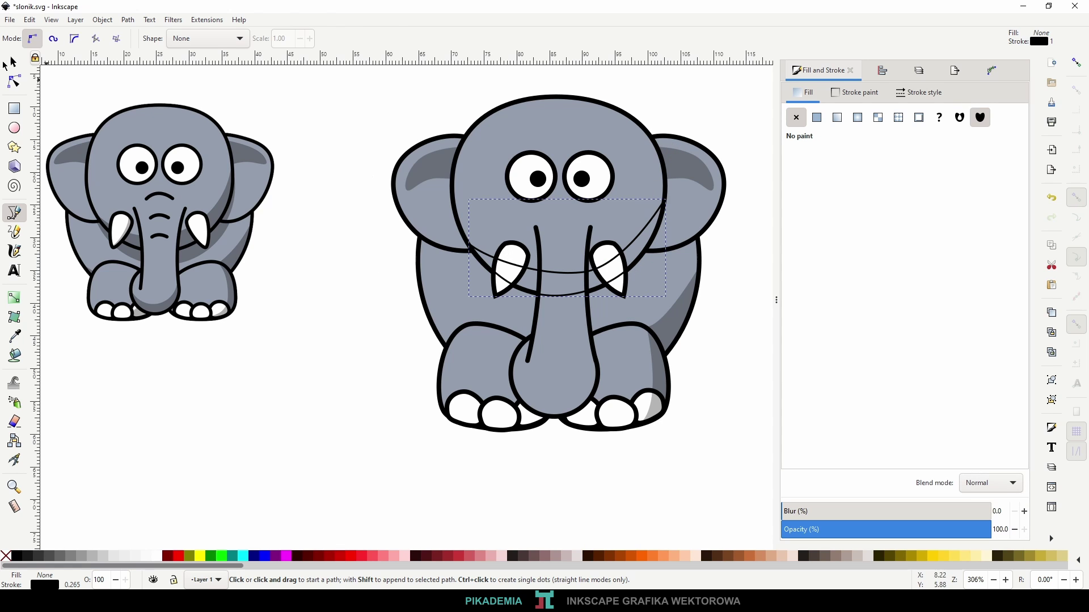
- Give the crescent a translucent black fill, no stroke, and lower it twice behind trunk and tusks
{"action": "left_click", "coordinate": [5, 64]}
{"action": "left_click", "coordinate": [817, 119]}
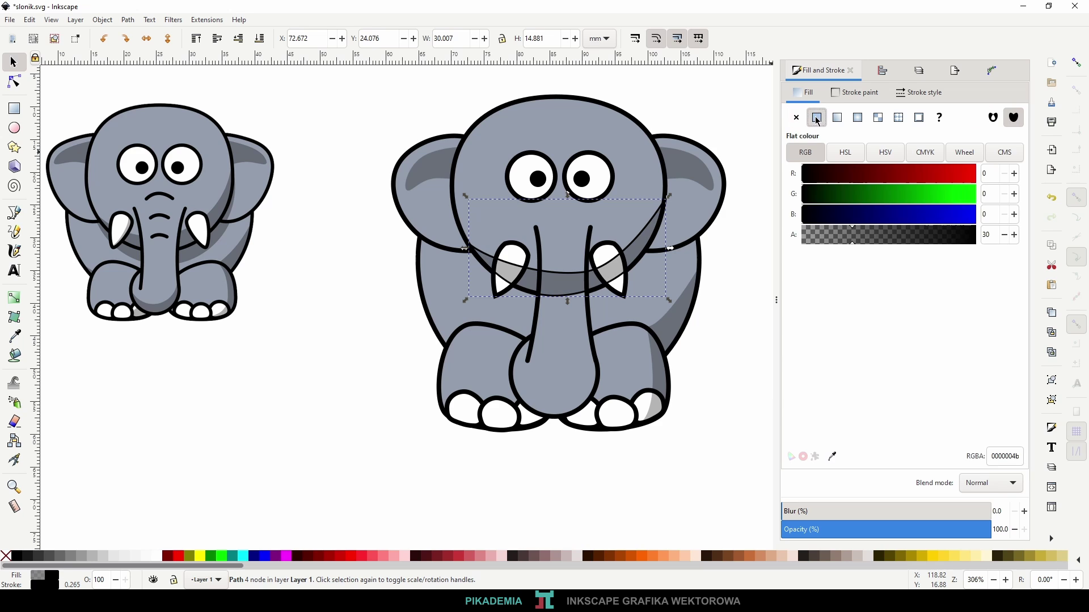
{"action": "left_click", "coordinate": [856, 93]}
{"action": "left_click", "coordinate": [796, 118]}
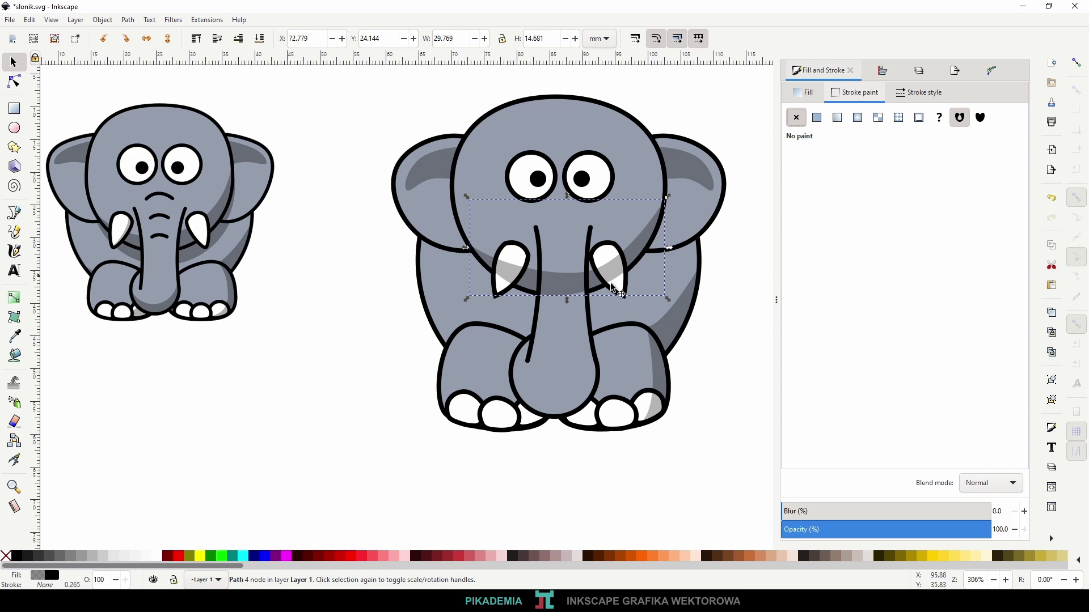
{"action": "left_click", "coordinate": [239, 38]}
{"action": "left_click", "coordinate": [238, 39]}
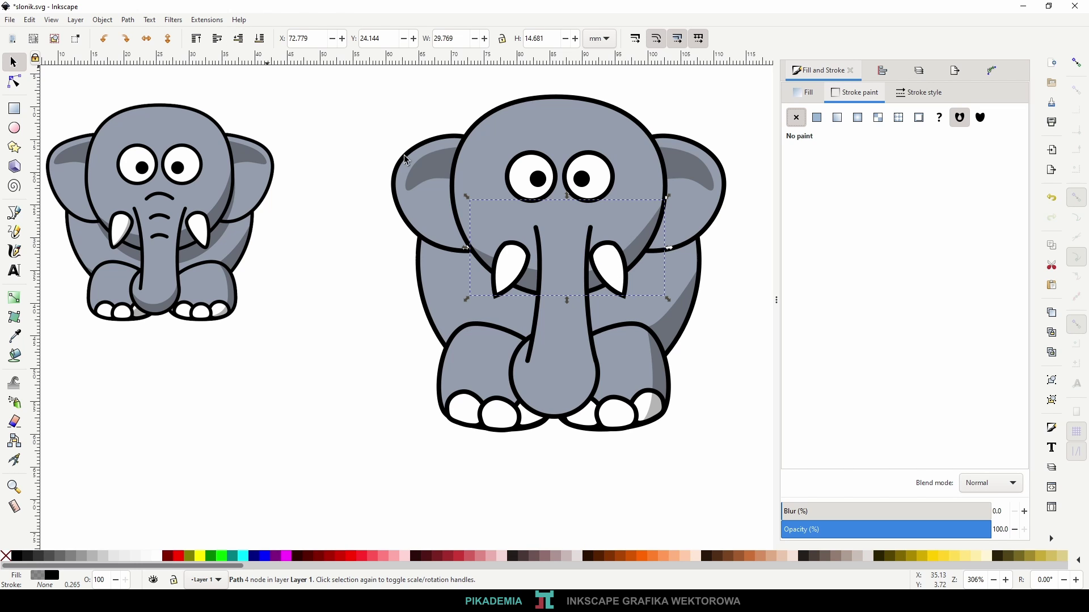
{"action": "left_click", "coordinate": [715, 407]}
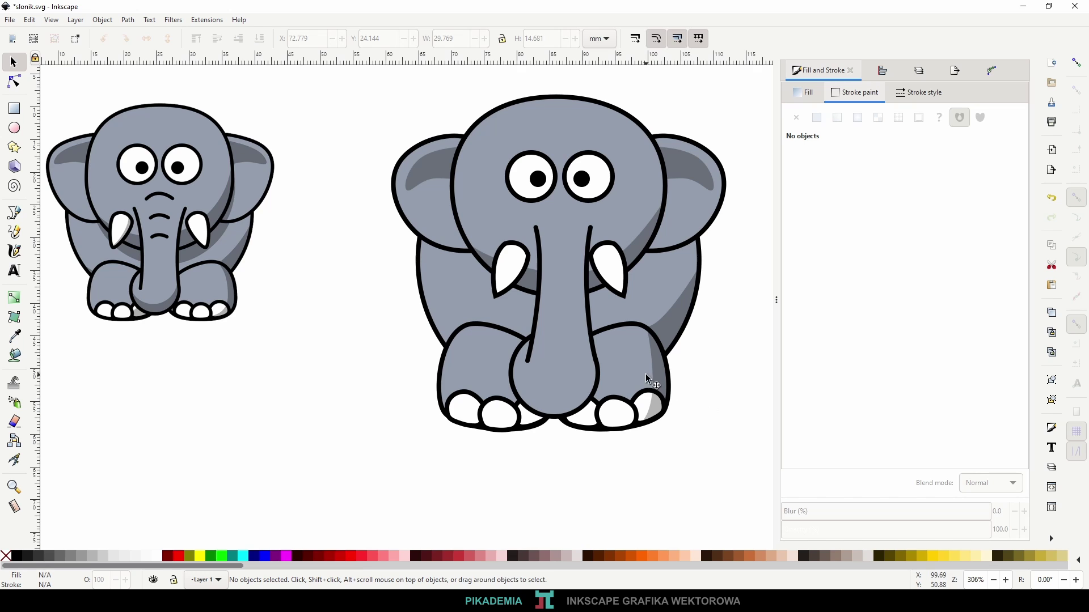
- Save, then draw a short arched wrinkle over the trunk top with a 0.7 mm stroke
{"action": "key", "text": "ctrl+s"}
{"action": "left_click", "coordinate": [14, 213]}
{"action": "scroll", "coordinate": [544, 241], "scroll_direction": "up", "scroll_amount": 1}
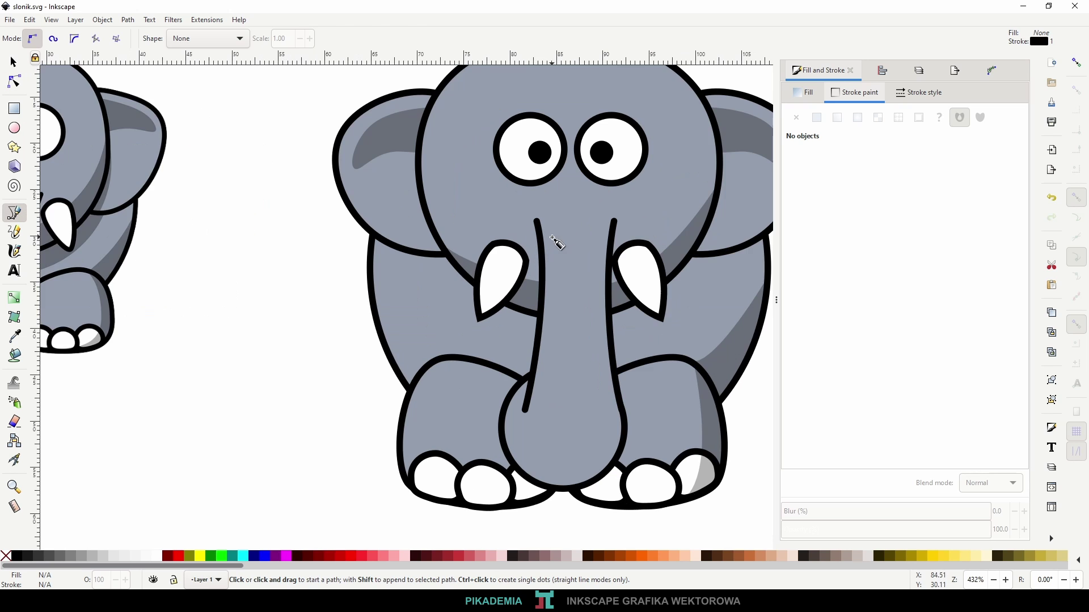
{"action": "scroll", "coordinate": [545, 241], "scroll_direction": "up", "scroll_amount": 1}
{"action": "left_click", "coordinate": [546, 200]}
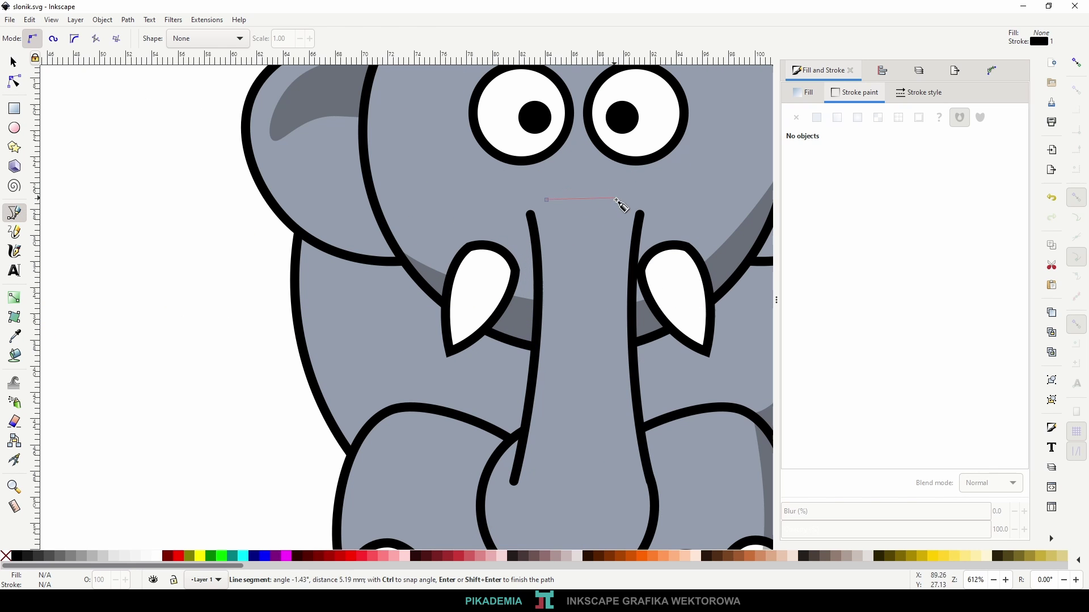
{"action": "left_click_drag", "start_coordinate": [612, 199], "coordinate": [665, 223]}
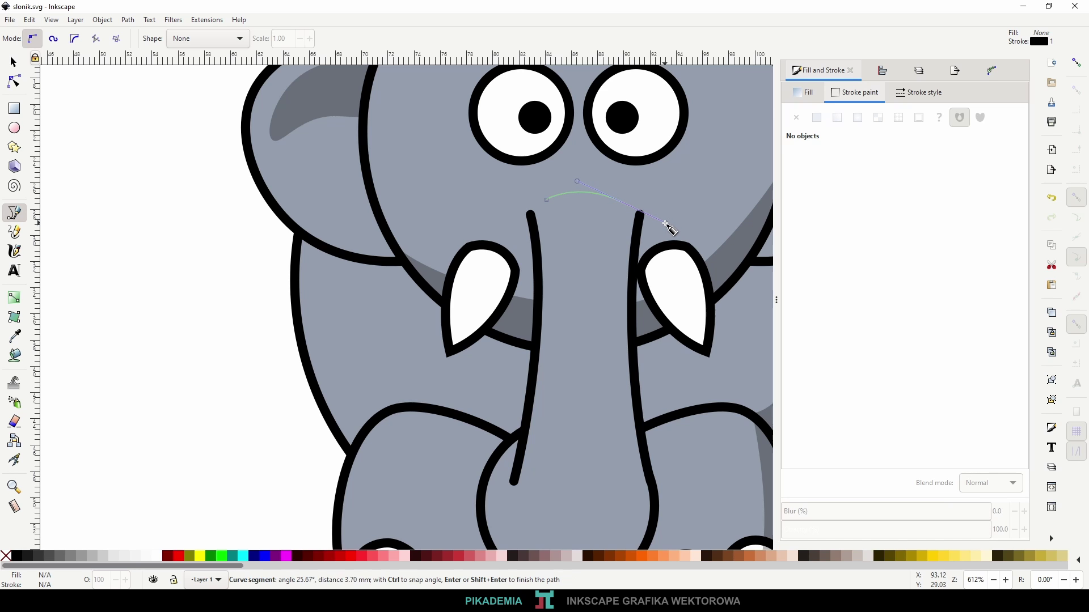
{"action": "key", "text": "space"}
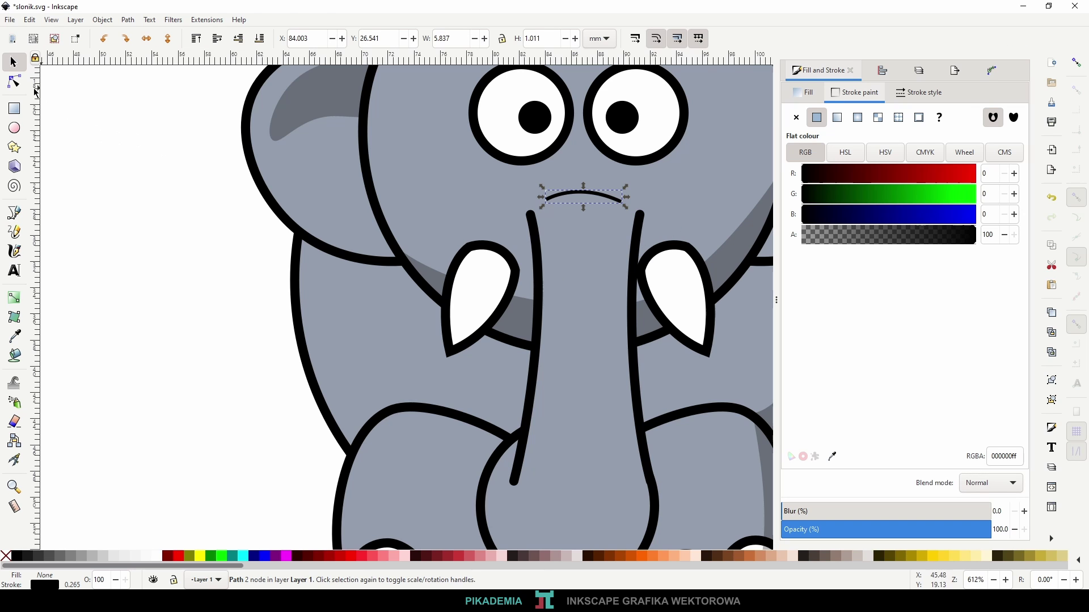
{"action": "left_click", "coordinate": [919, 92]}
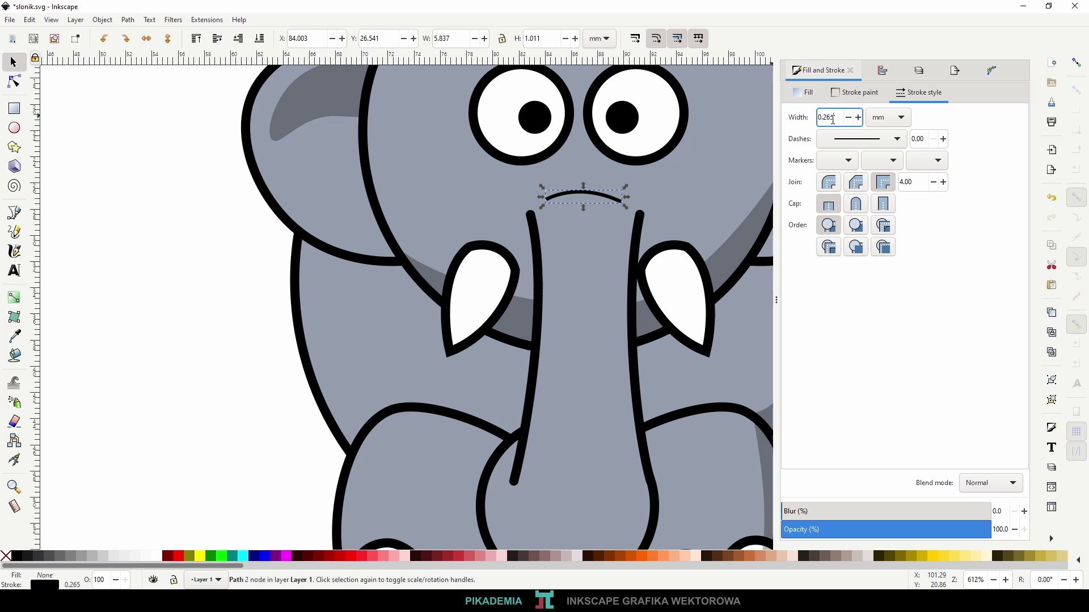
{"action": "type", "text": "0.7"}
{"action": "key", "text": "Return"}
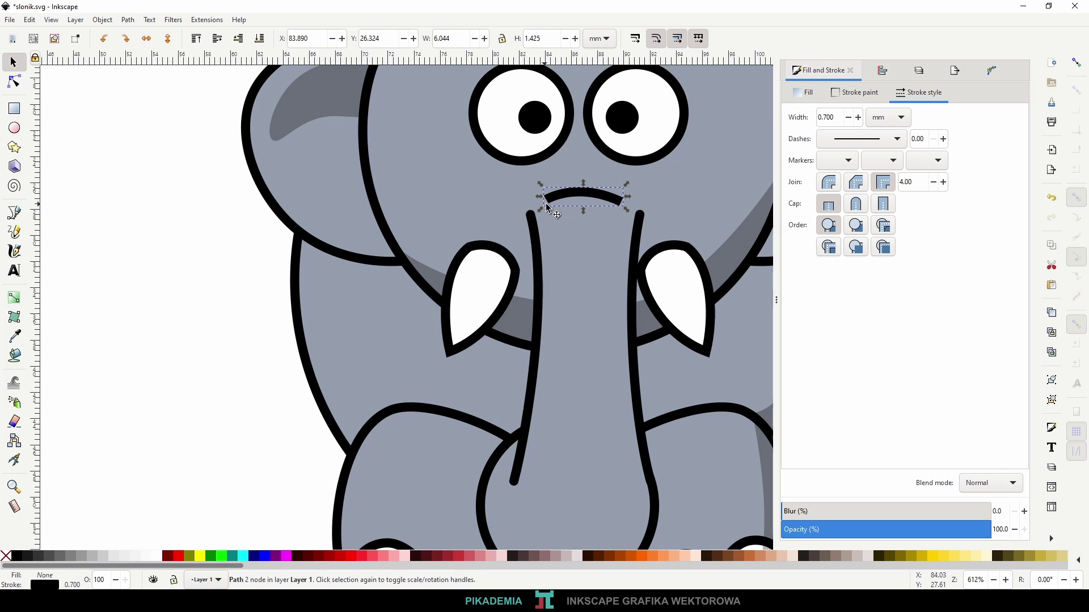
- Round the wrinkle's line ends, then duplicate it and move the copy down onto the trunk
{"action": "left_click", "coordinate": [856, 206]}
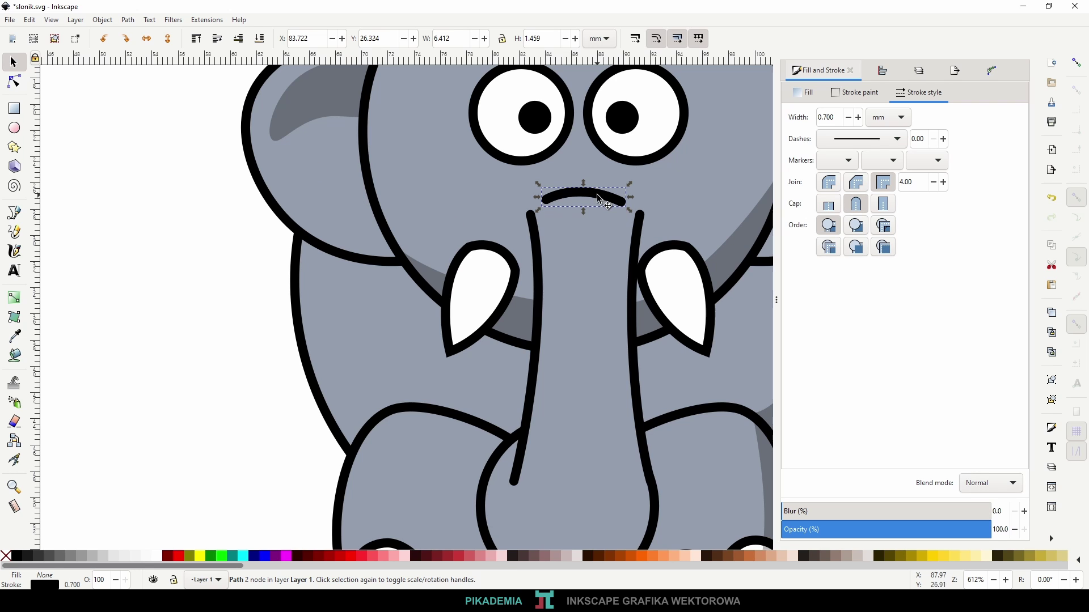
{"action": "key", "text": "ctrl+d"}
{"action": "mouse_move", "coordinate": [601, 200]}
{"action": "left_mouse_down"}
{"action": "mouse_move", "coordinate": [601, 250]}
{"action": "mouse_move", "coordinate": [625, 253]}
{"action": "left_mouse_up"}
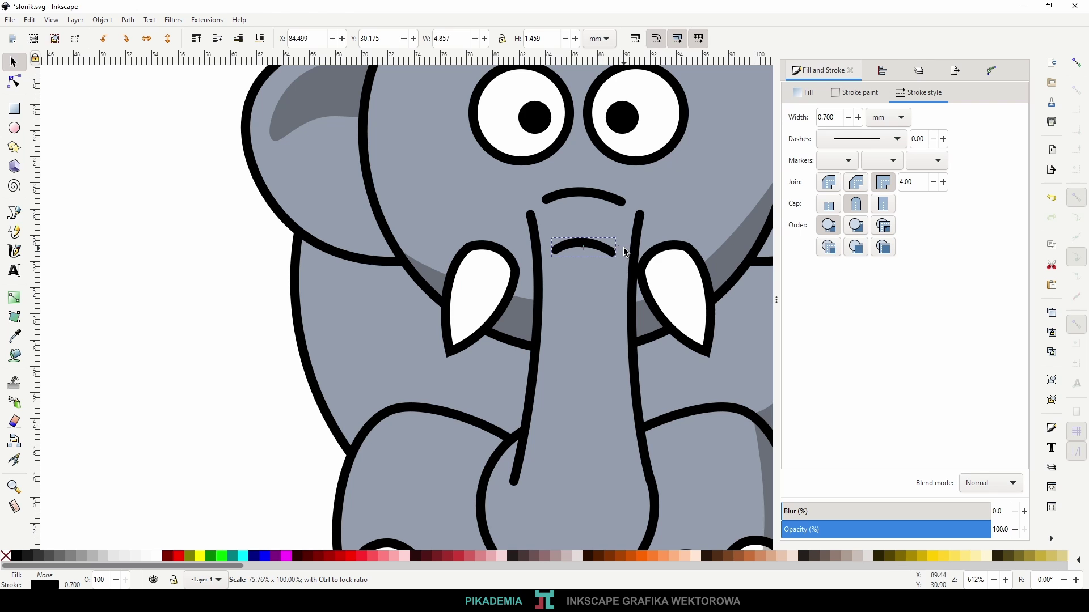
{"action": "left_click_drag", "start_coordinate": [625, 252], "coordinate": [602, 323]}
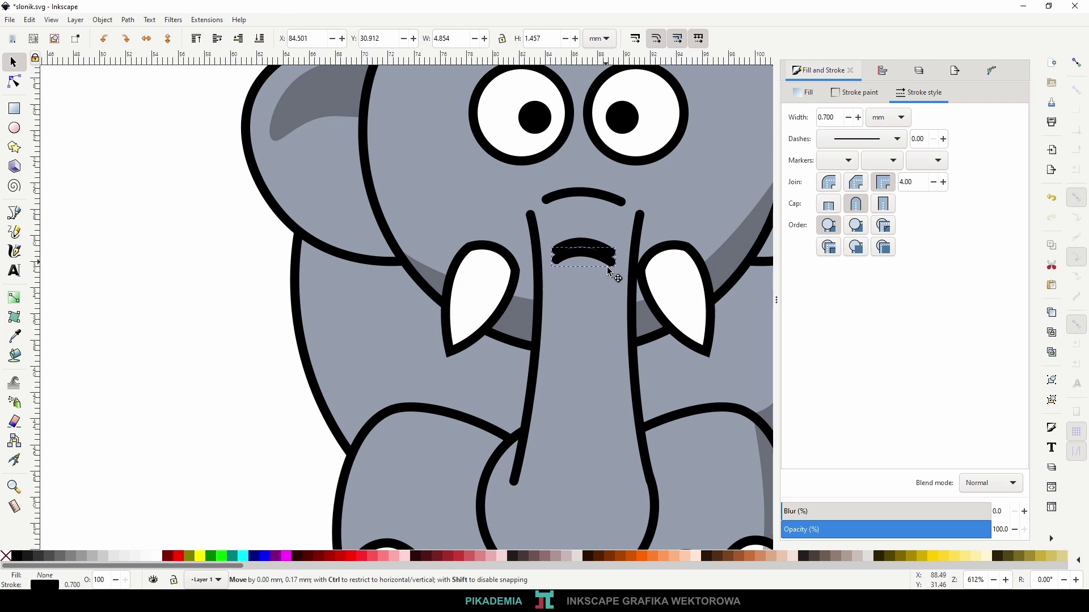
- Narrow the lower wrinkle copy so it sits as a smaller curve on the trunk
{"action": "scroll", "coordinate": [460, 343], "scroll_direction": "down", "scroll_amount": 2}
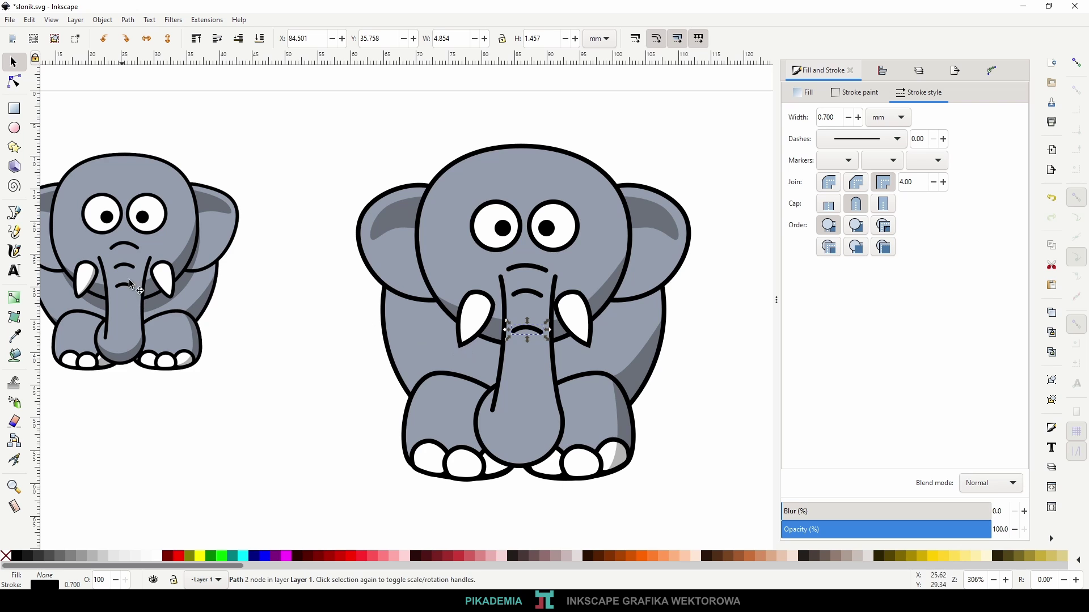
{"action": "scroll", "coordinate": [535, 329], "scroll_direction": "up", "scroll_amount": 1}
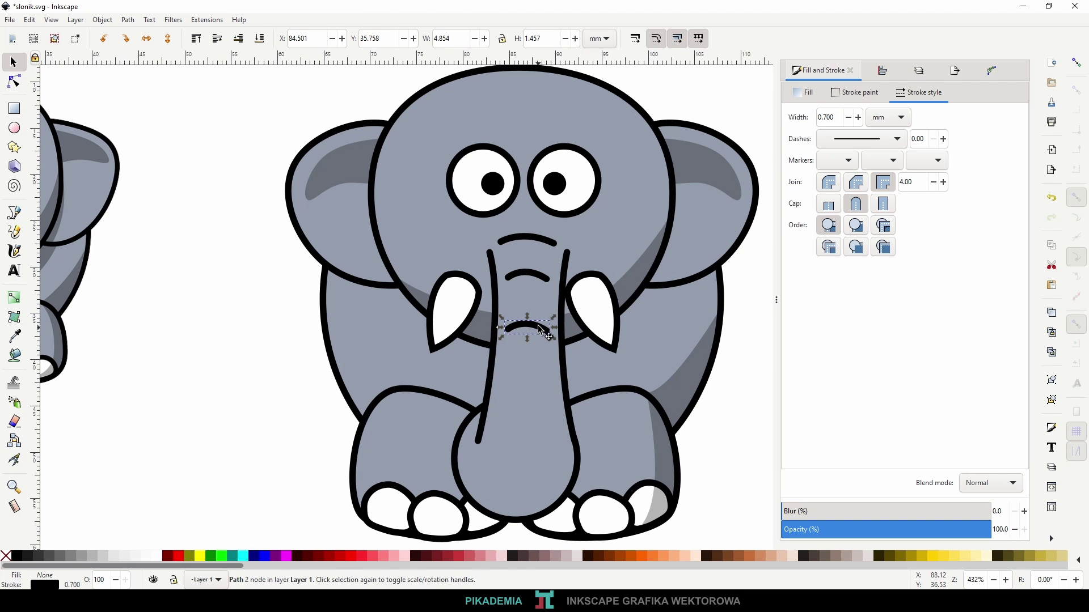
{"action": "mouse_move", "coordinate": [541, 329]}
{"action": "left_mouse_down"}
{"action": "mouse_move", "coordinate": [540, 310]}
{"action": "mouse_move", "coordinate": [551, 313]}
{"action": "left_mouse_up"}
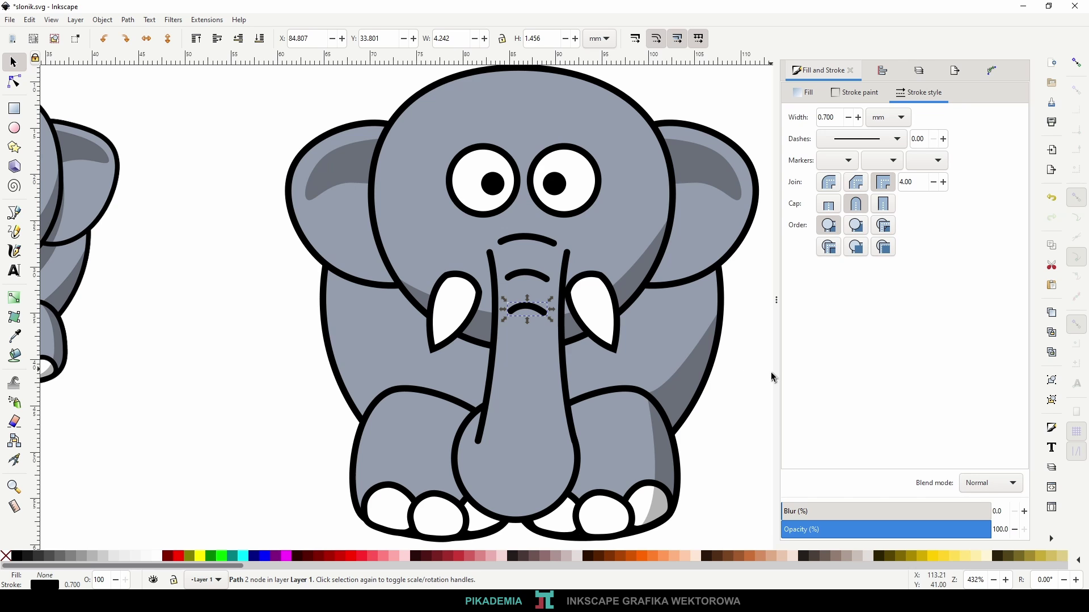
{"action": "left_click", "coordinate": [728, 376]}
{"action": "scroll", "coordinate": [695, 362], "scroll_direction": "down", "scroll_amount": 2}
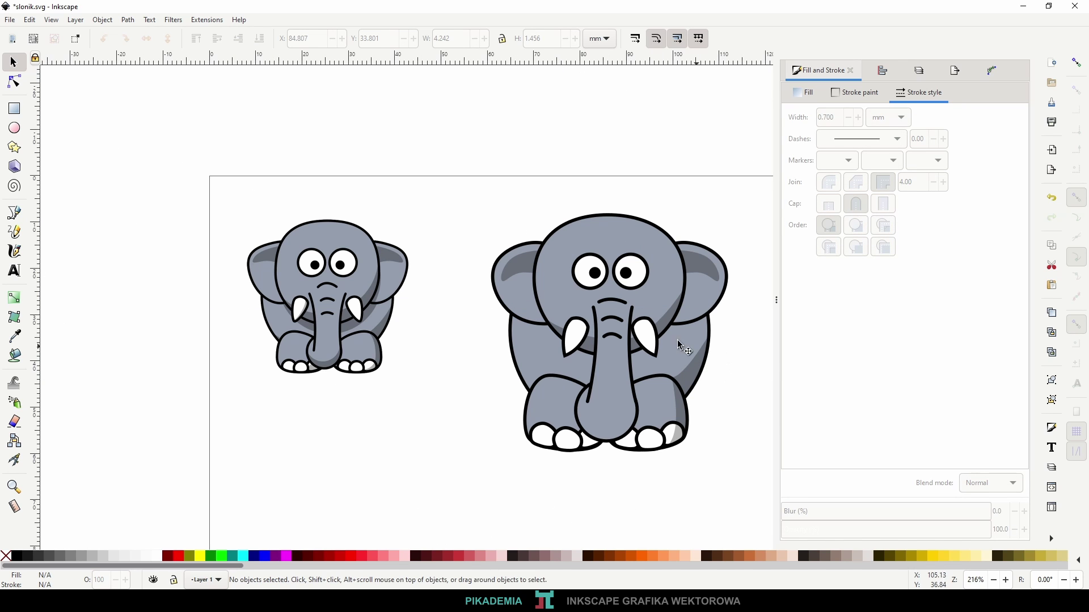
{"action": "scroll", "coordinate": [652, 329], "scroll_direction": "up", "scroll_amount": 1}
{"action": "scroll", "coordinate": [601, 300], "scroll_direction": "up", "scroll_amount": 1}
{"action": "scroll", "coordinate": [596, 299], "scroll_direction": "up", "scroll_amount": 1}
{"action": "scroll", "coordinate": [594, 297], "scroll_direction": "up", "scroll_amount": 1}
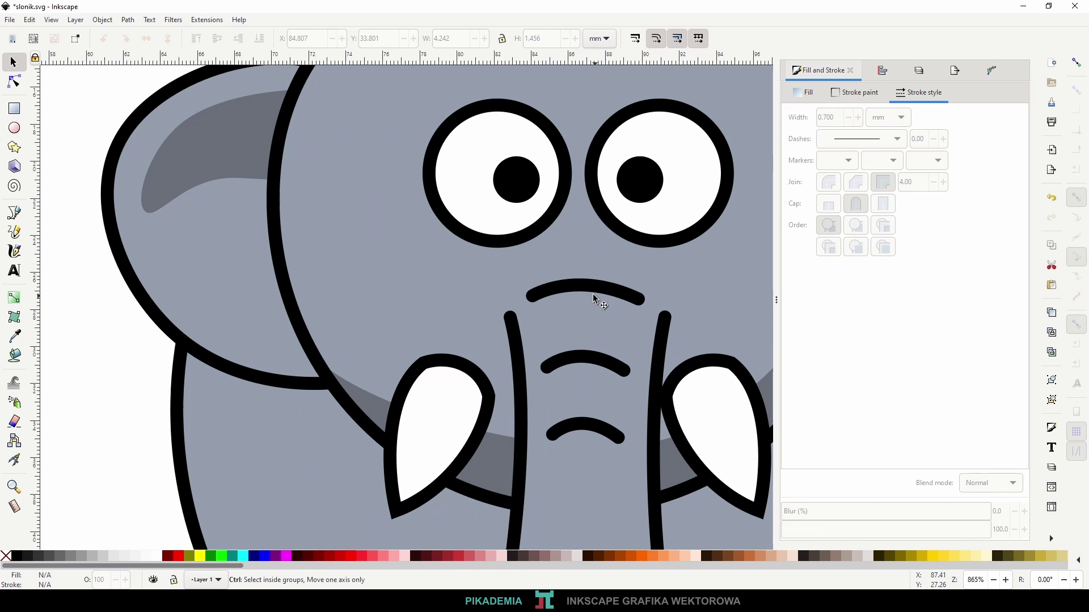
{"action": "left_click", "coordinate": [589, 284]}
- Drag the trunk curve's nodes and handles upward and outward into a higher, more pronounced arch
{"action": "left_click", "coordinate": [15, 84]}
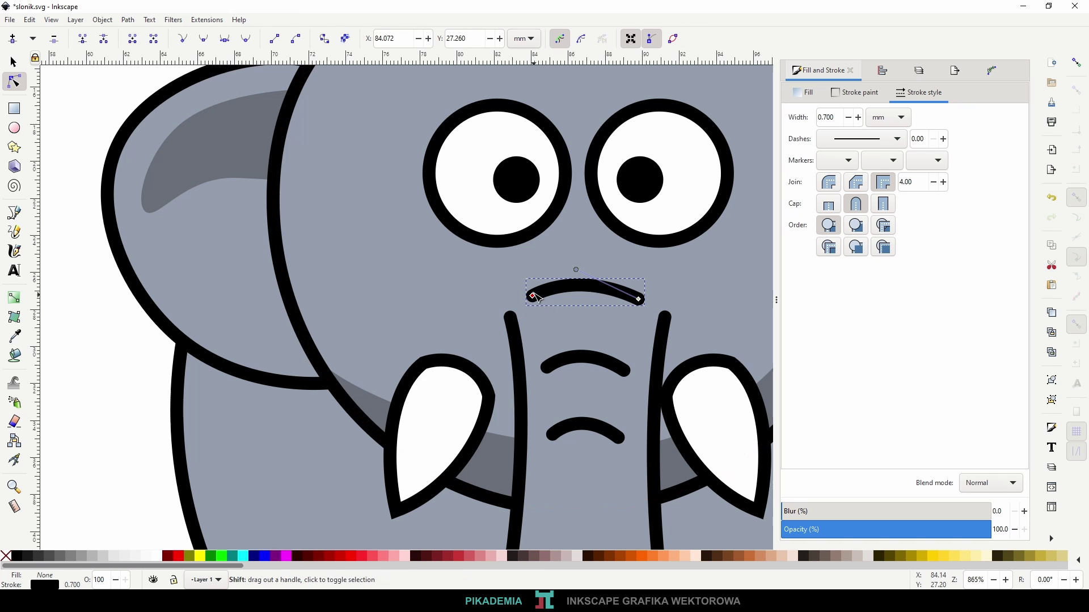
{"action": "left_click_drag", "start_coordinate": [545, 299], "coordinate": [572, 276]}
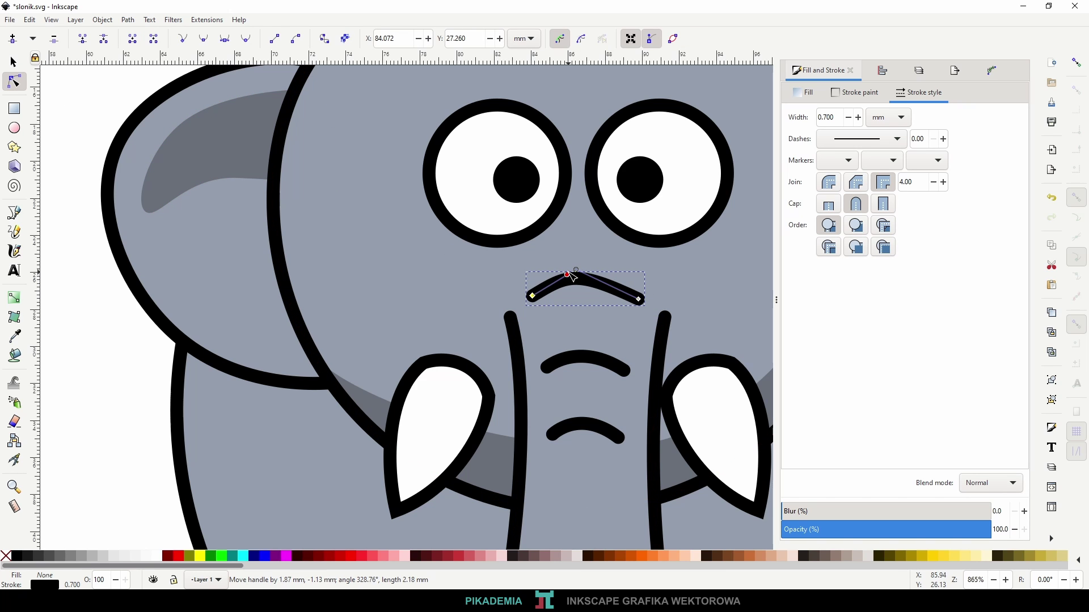
{"action": "mouse_move", "coordinate": [571, 275]}
{"action": "left_mouse_down"}
{"action": "mouse_move", "coordinate": [582, 276]}
{"action": "mouse_move", "coordinate": [570, 274]}
{"action": "left_mouse_up"}
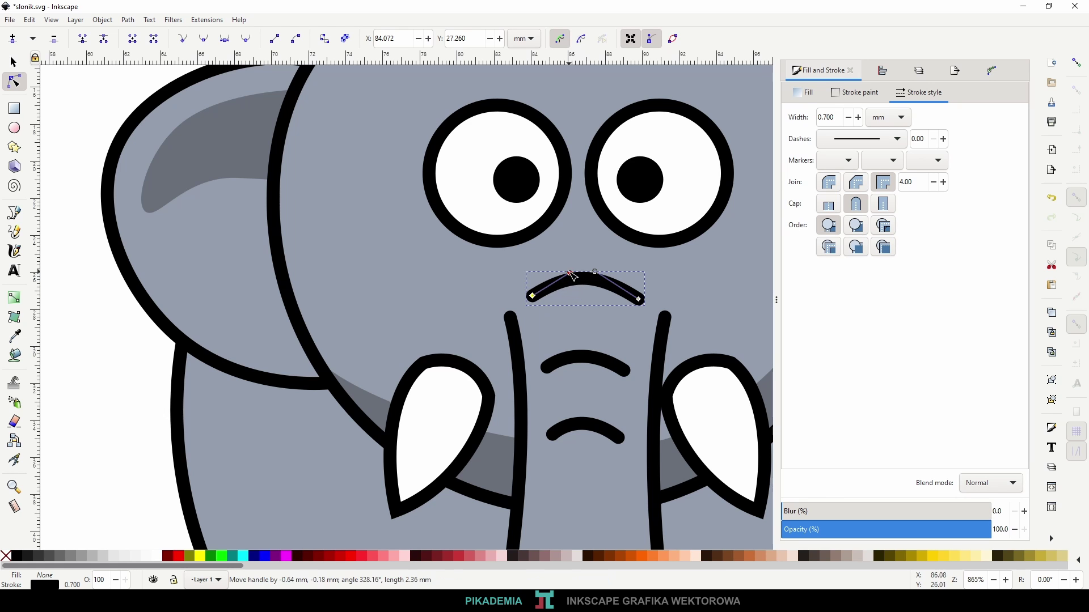
{"action": "left_click", "coordinate": [599, 266]}
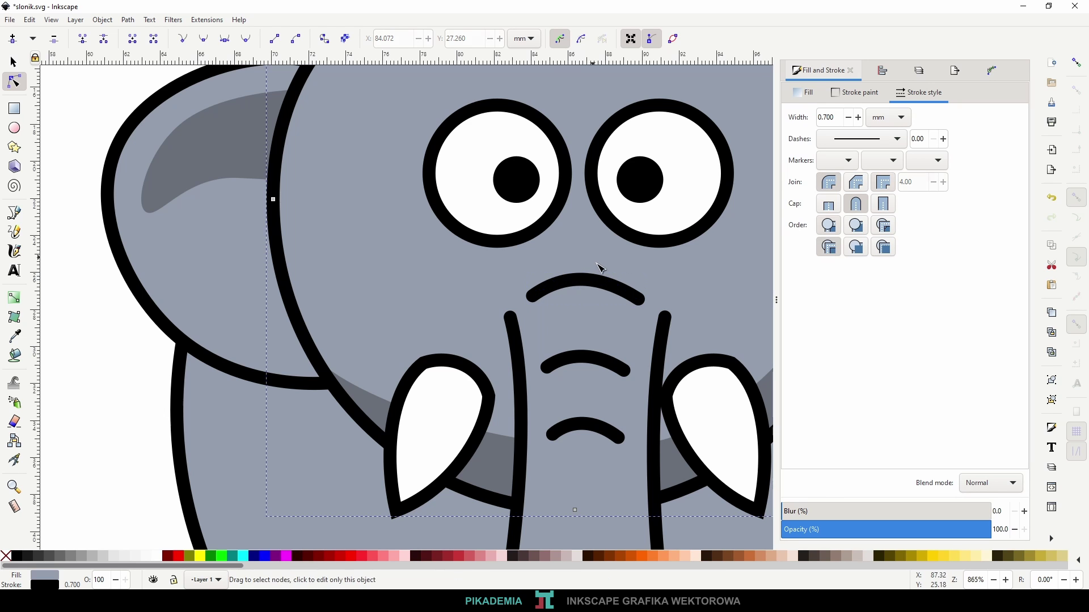
{"action": "left_click", "coordinate": [598, 279]}
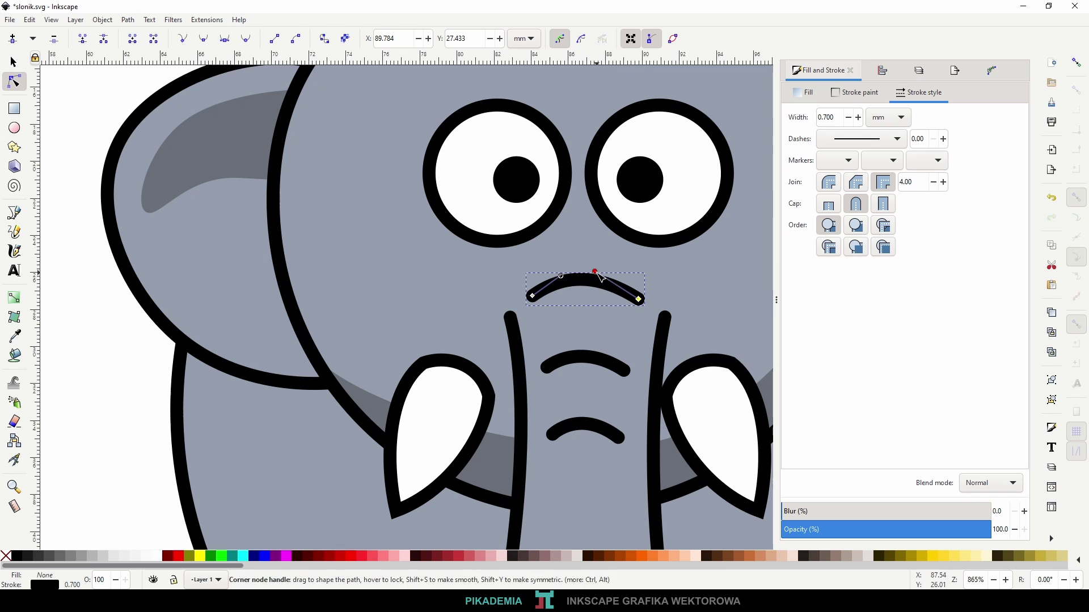
{"action": "left_click_drag", "start_coordinate": [596, 273], "coordinate": [606, 278]}
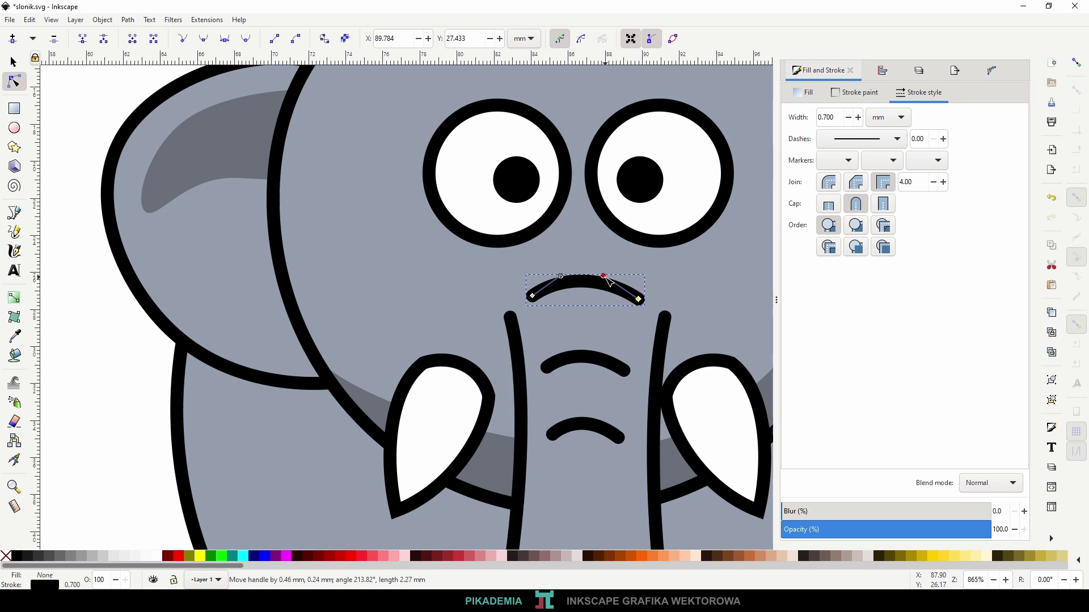
{"action": "left_click", "coordinate": [699, 301]}
{"action": "scroll", "coordinate": [683, 336], "scroll_direction": "down", "scroll_amount": 1}
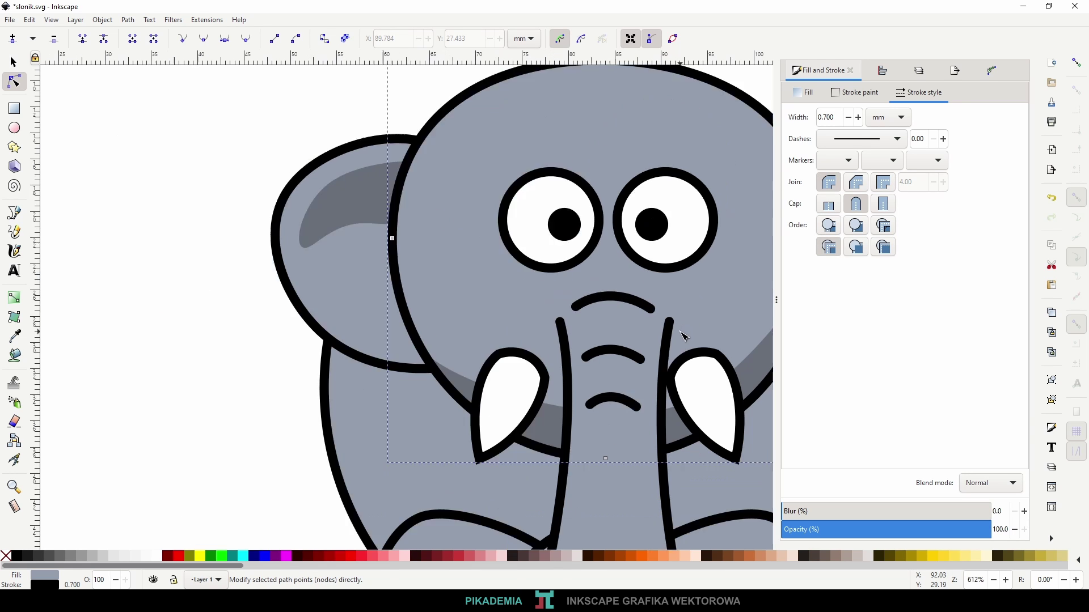
{"action": "scroll", "coordinate": [683, 336], "scroll_direction": "down", "scroll_amount": 1}
{"action": "scroll", "coordinate": [684, 336], "scroll_direction": "down", "scroll_amount": 1}
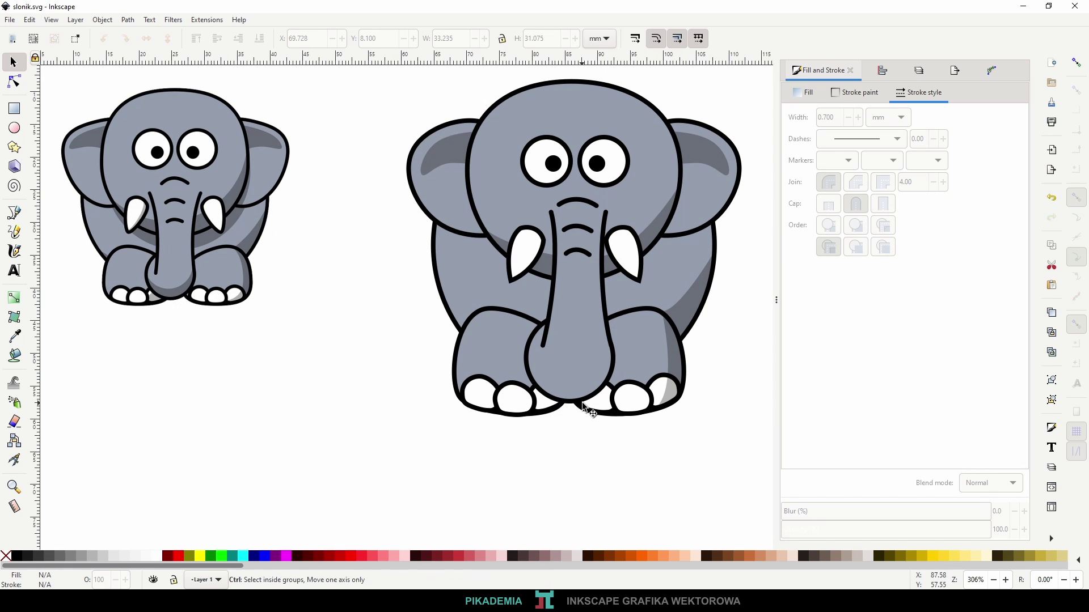
{"action": "scroll", "coordinate": [585, 408], "scroll_direction": "up", "scroll_amount": 1}
{"action": "scroll", "coordinate": [609, 363], "scroll_direction": "up", "scroll_amount": 1}
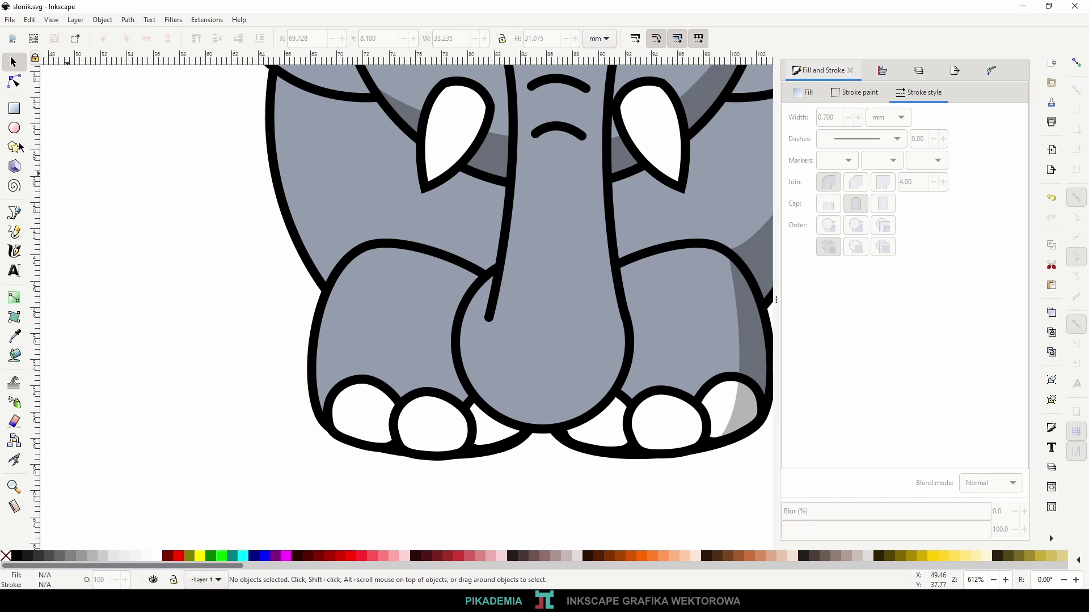
- Draw a closed Bézier shape following the rounded edge of the trunk tip
{"action": "left_click", "coordinate": [14, 213]}
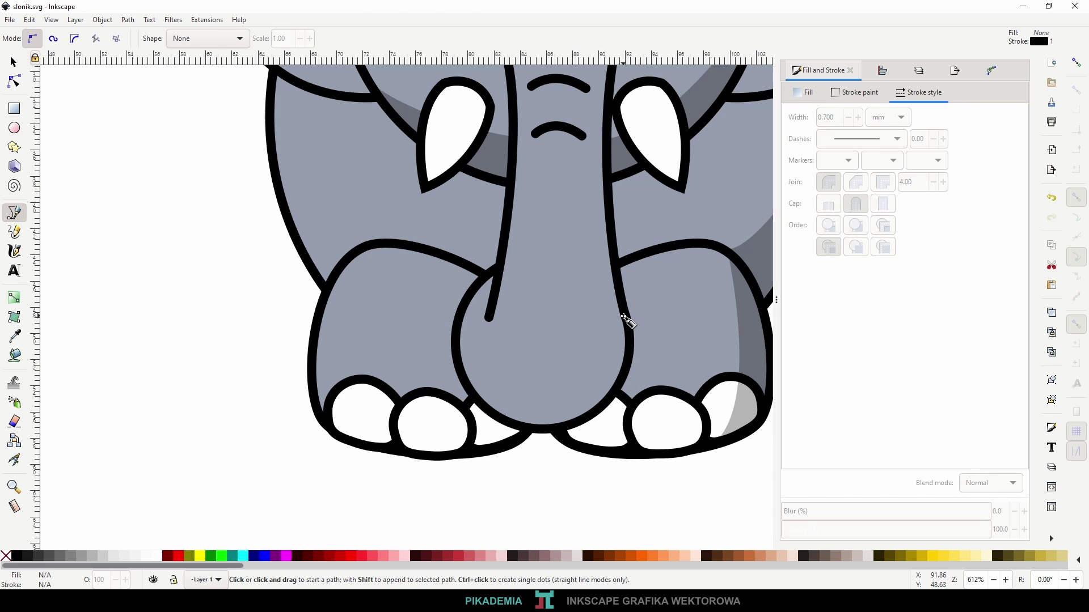
{"action": "left_click_drag", "start_coordinate": [623, 317], "coordinate": [547, 394]}
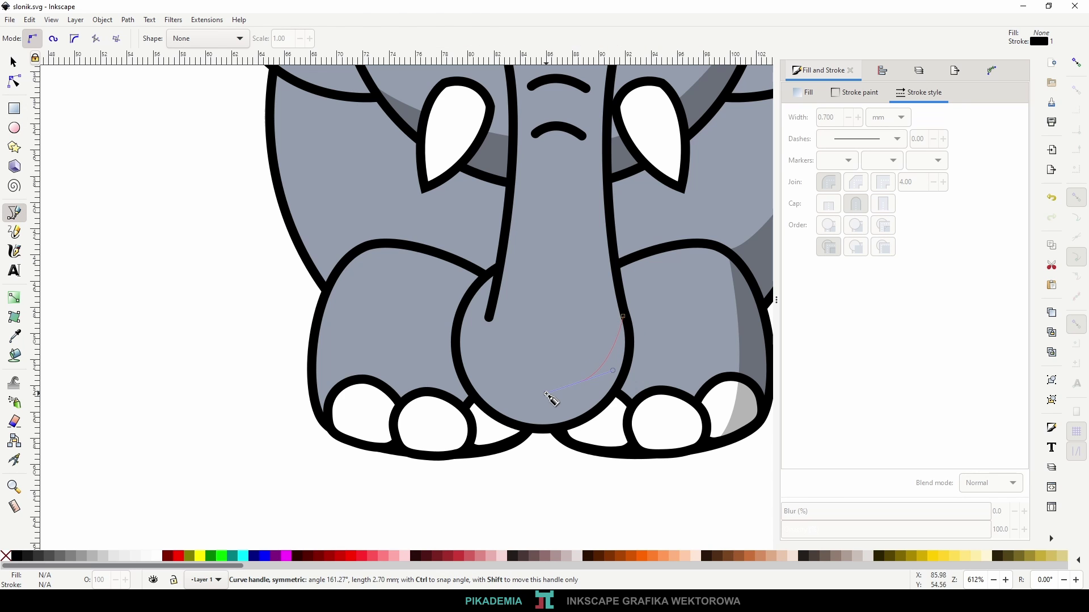
{"action": "left_click_drag", "start_coordinate": [548, 394], "coordinate": [554, 394]}
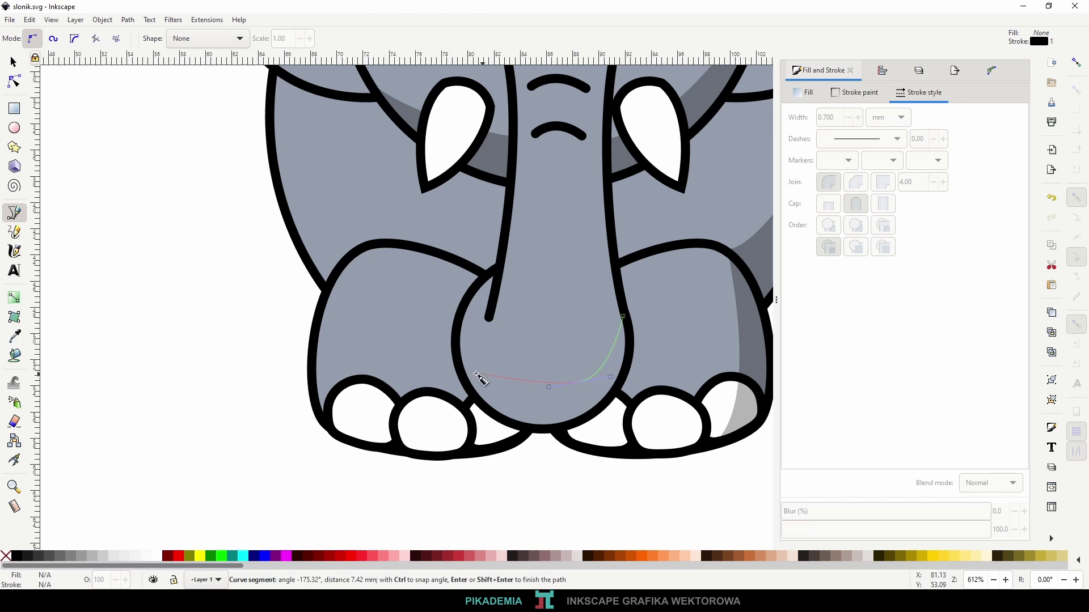
{"action": "left_click_drag", "start_coordinate": [466, 379], "coordinate": [420, 354]}
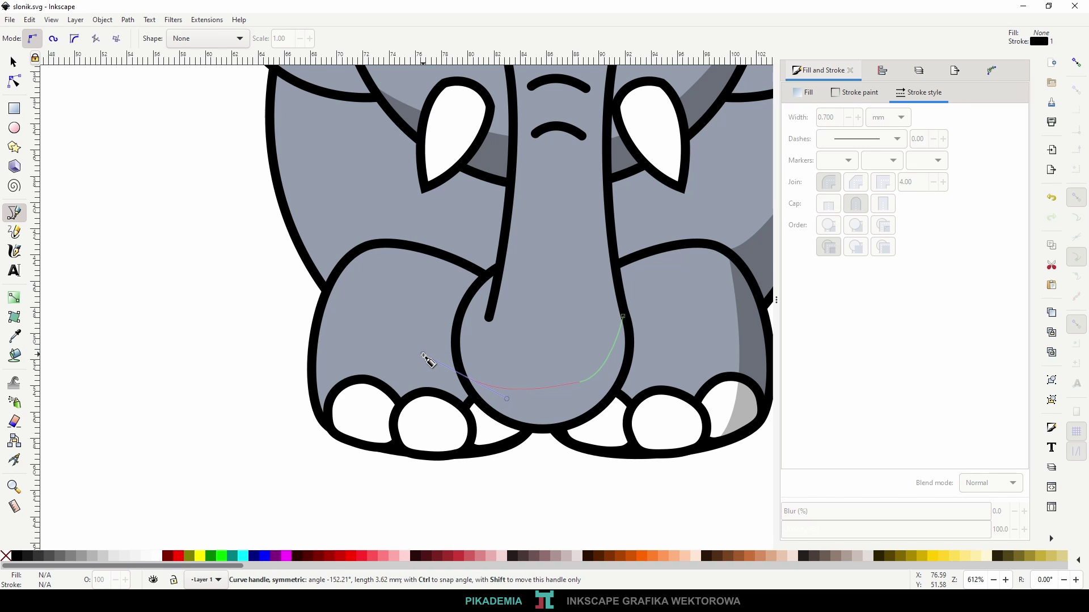
{"action": "left_click_drag", "start_coordinate": [427, 357], "coordinate": [427, 353]}
{"action": "mouse_move", "coordinate": [432, 359]}
{"action": "left_mouse_down"}
{"action": "mouse_move", "coordinate": [454, 380]}
{"action": "mouse_move", "coordinate": [446, 370]}
{"action": "left_mouse_up"}
{"action": "left_click_drag", "start_coordinate": [448, 368], "coordinate": [481, 406]}
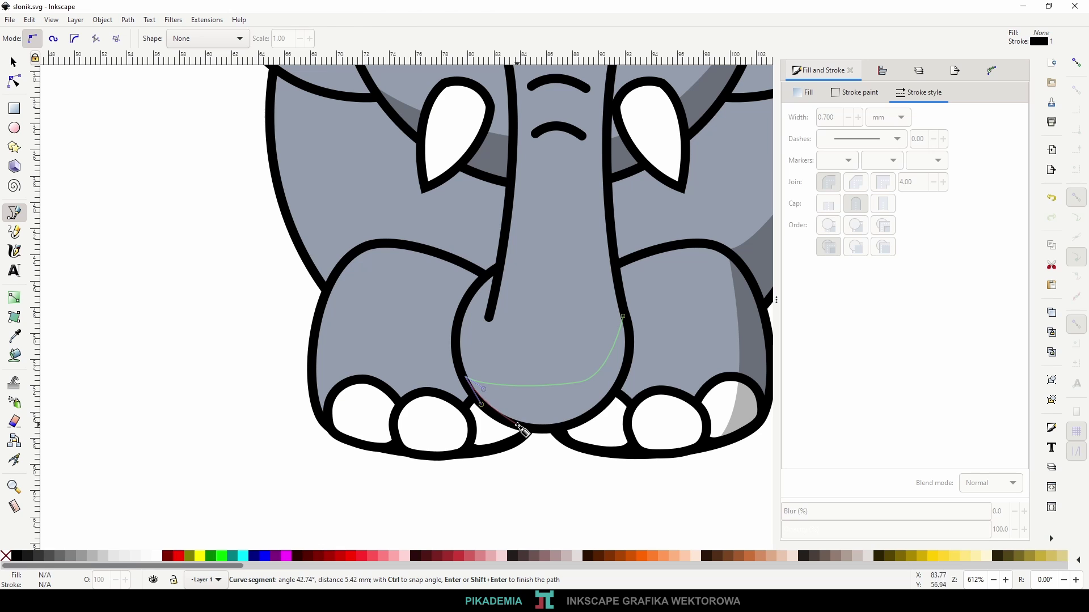
{"action": "left_click_drag", "start_coordinate": [489, 417], "coordinate": [553, 437]}
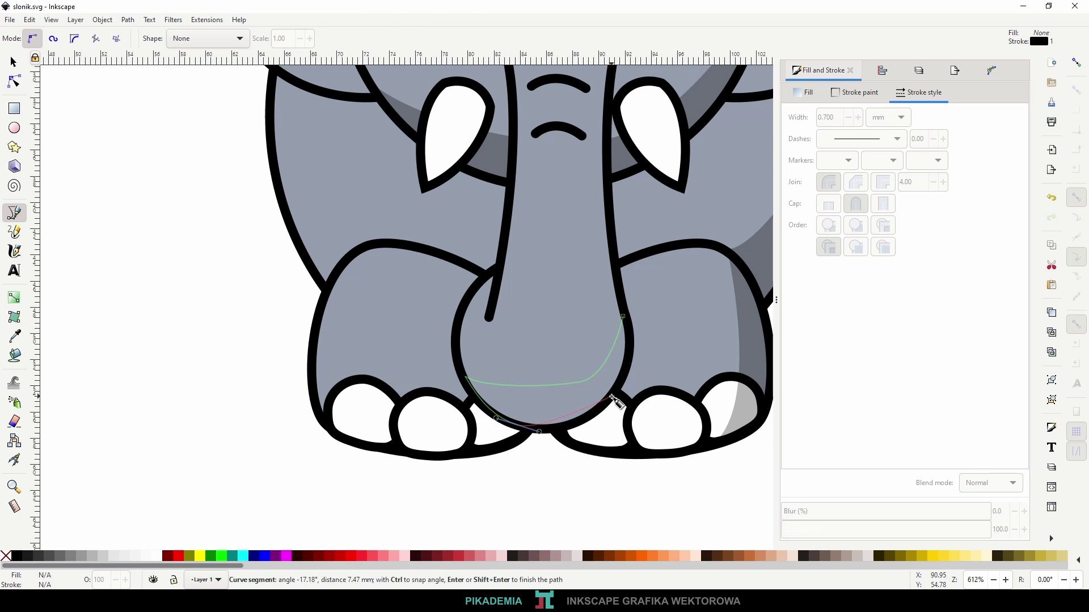
{"action": "left_click_drag", "start_coordinate": [618, 393], "coordinate": [643, 356]}
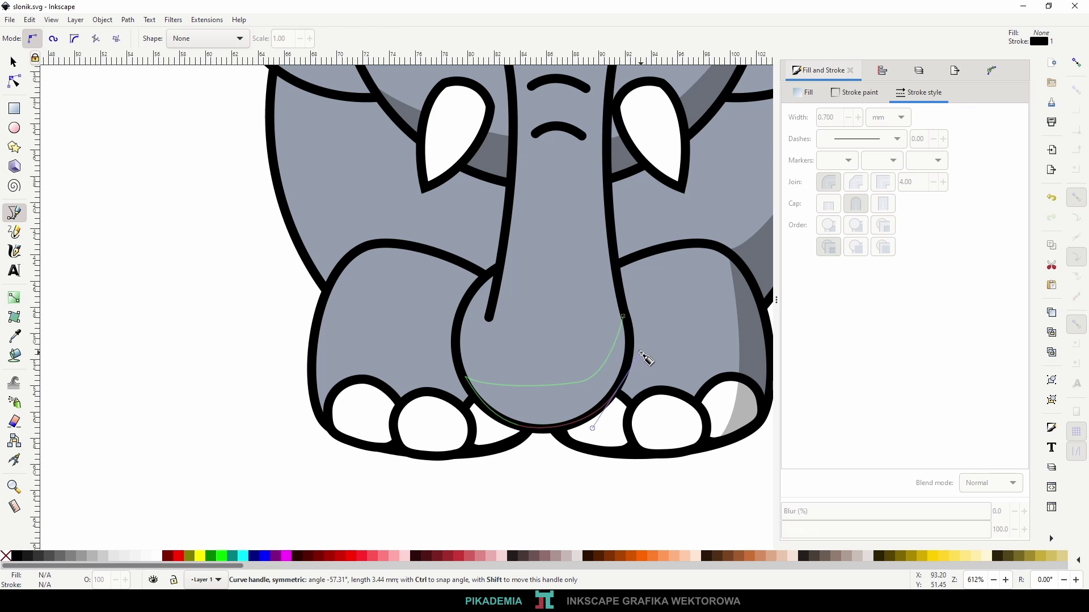
{"action": "left_click", "coordinate": [624, 318]}
- Pull a node on the shape's inner edge to deepen its curve
{"action": "key", "text": "n"}
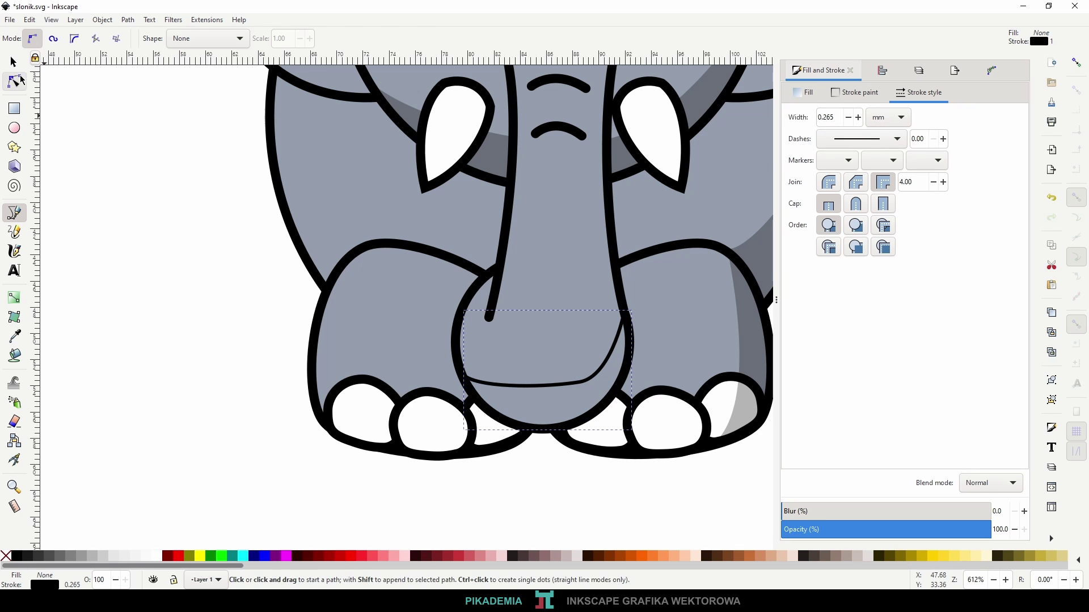
{"action": "left_click", "coordinate": [581, 384]}
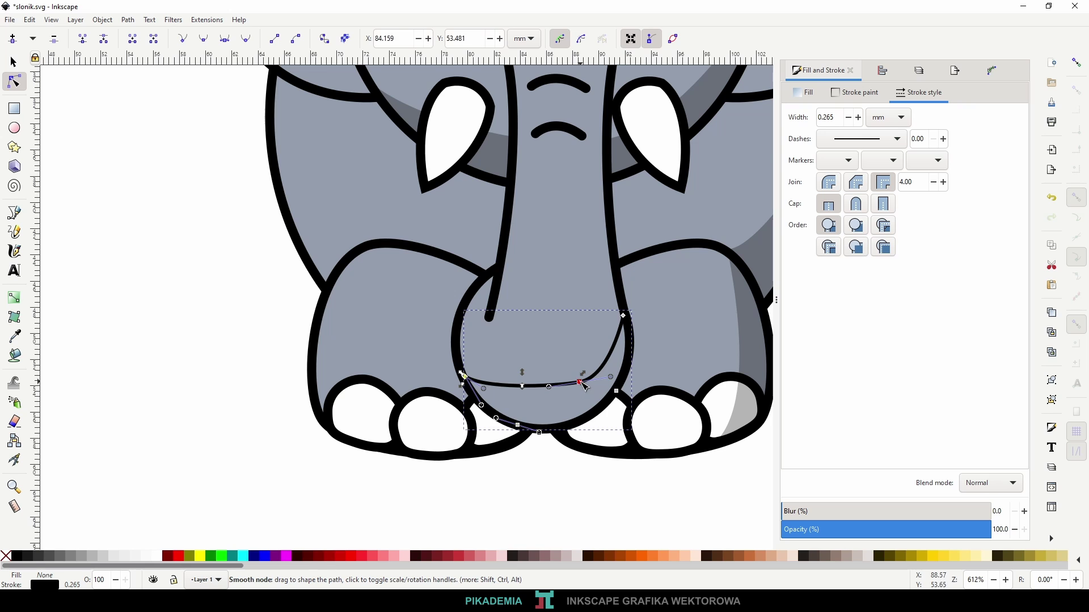
{"action": "left_click_drag", "start_coordinate": [584, 385], "coordinate": [574, 390]}
{"action": "key", "text": "ctrl+z"}
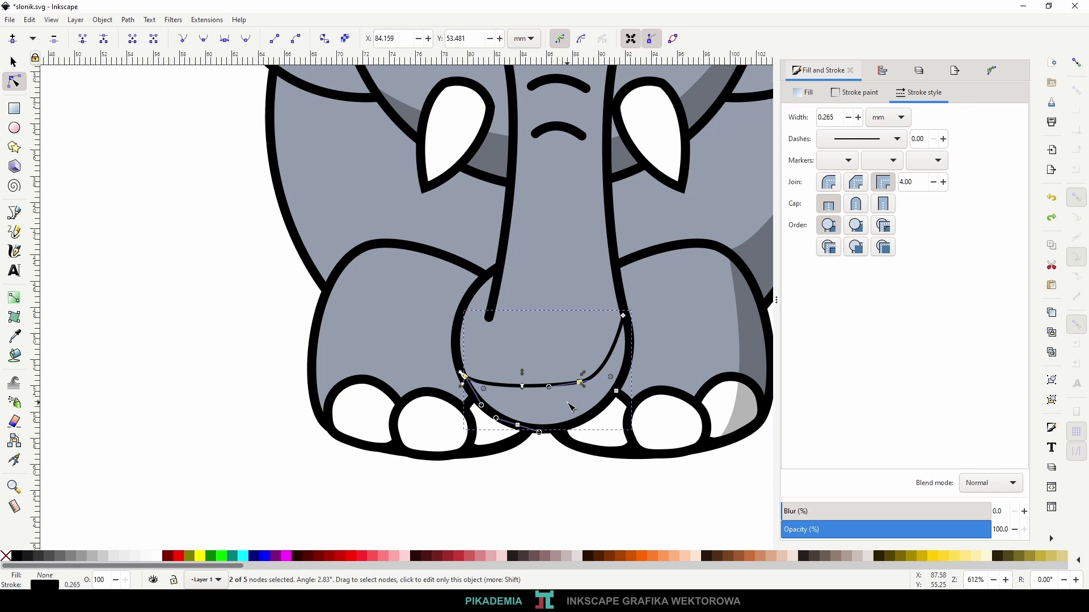
{"action": "left_click", "coordinate": [580, 383]}
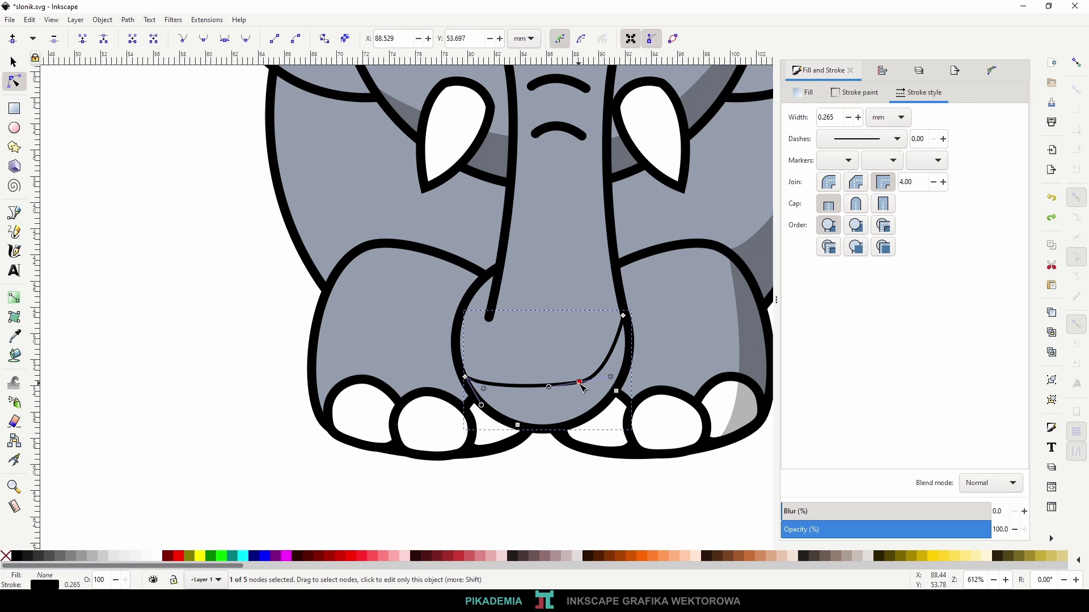
{"action": "mouse_move", "coordinate": [583, 386]}
{"action": "left_mouse_down"}
{"action": "mouse_move", "coordinate": [572, 395]}
{"action": "mouse_move", "coordinate": [614, 367]}
{"action": "left_mouse_up"}
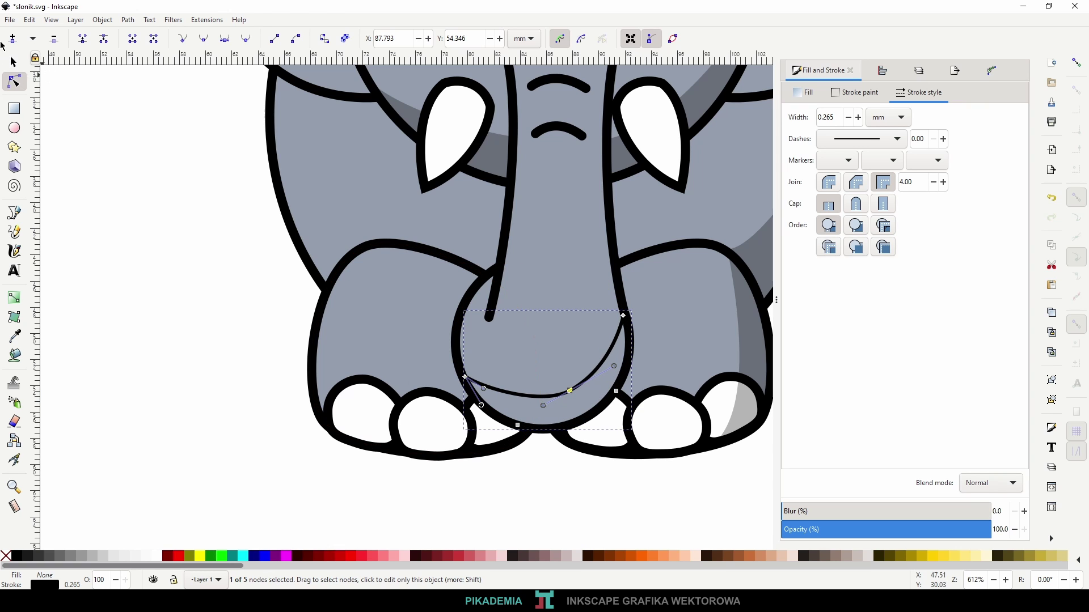
{"action": "left_click", "coordinate": [17, 62]}
- Give the trunk-tip shape a flat deep navy, semi-transparent fill and no stroke
{"action": "left_click", "coordinate": [805, 94]}
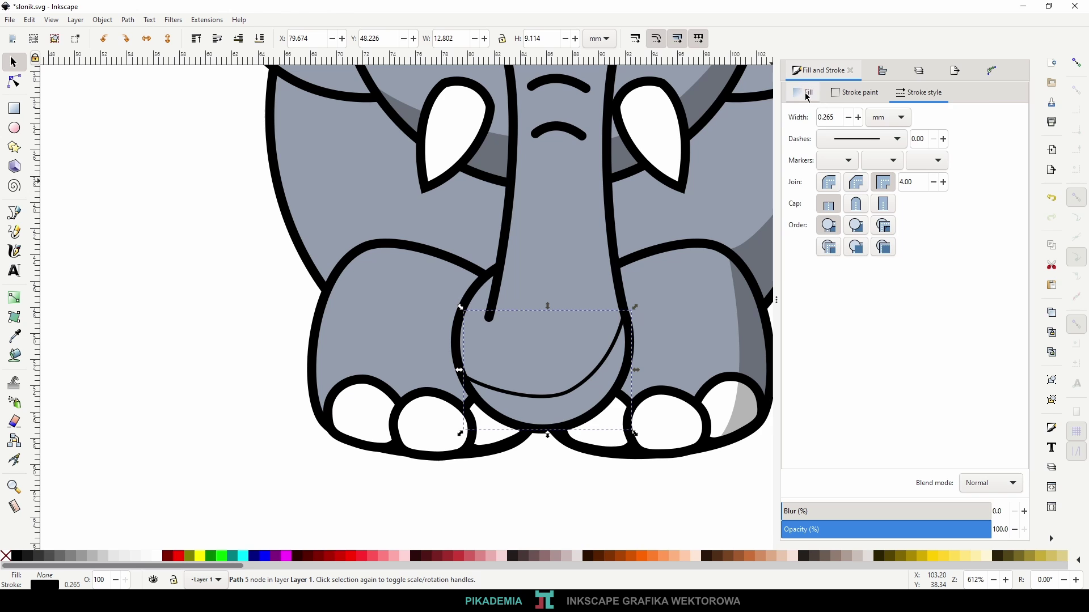
{"action": "left_click", "coordinate": [818, 118]}
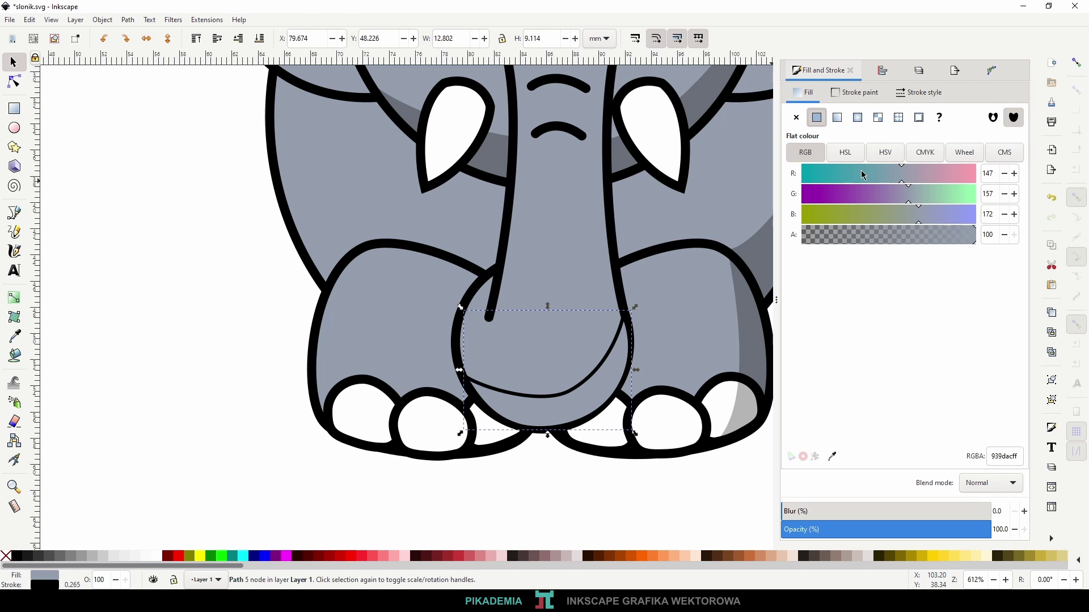
{"action": "left_click_drag", "start_coordinate": [863, 175], "coordinate": [801, 175]}
{"action": "left_click_drag", "start_coordinate": [873, 195], "coordinate": [801, 195]}
{"action": "left_click_drag", "start_coordinate": [879, 214], "coordinate": [817, 215]}
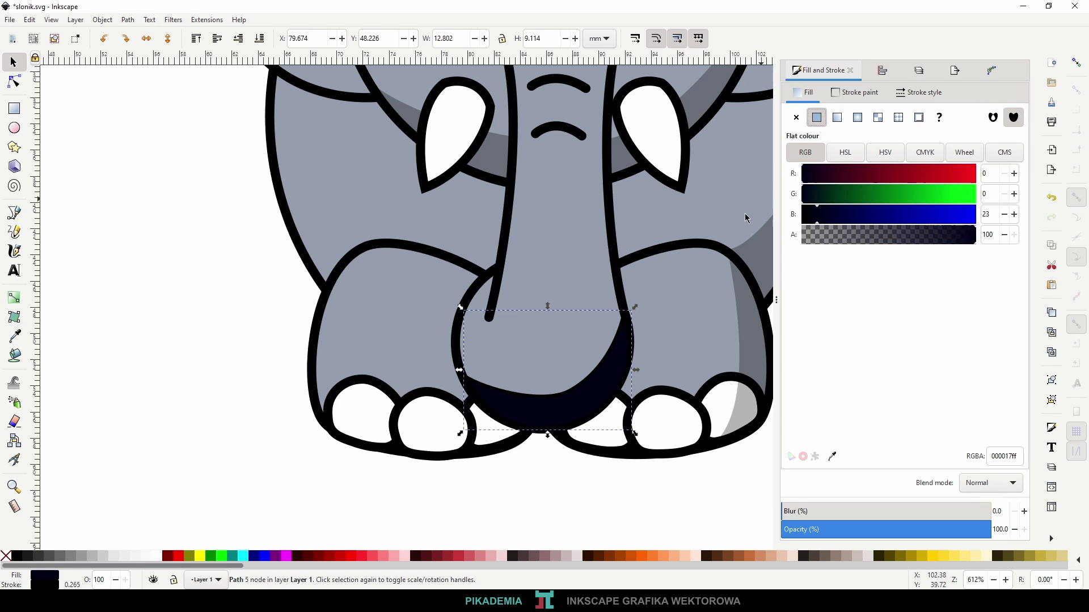
{"action": "left_click", "coordinate": [882, 236]}
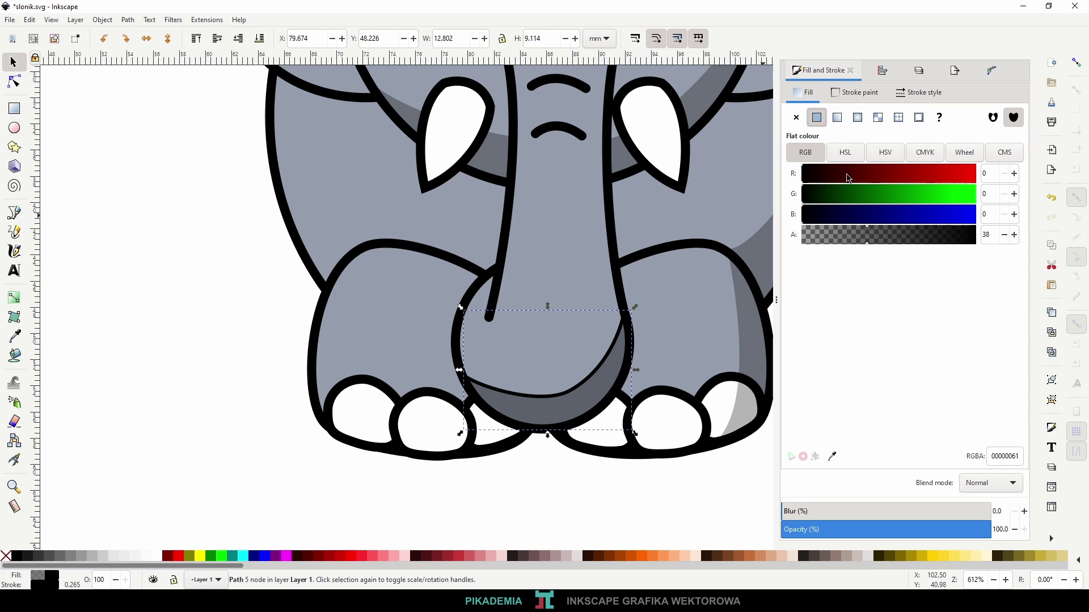
{"action": "left_click", "coordinate": [856, 93]}
{"action": "left_click", "coordinate": [796, 117]}
- Reshape the shadow's curved upper edge and check its fill colour and transparency
{"action": "left_click", "coordinate": [713, 201]}
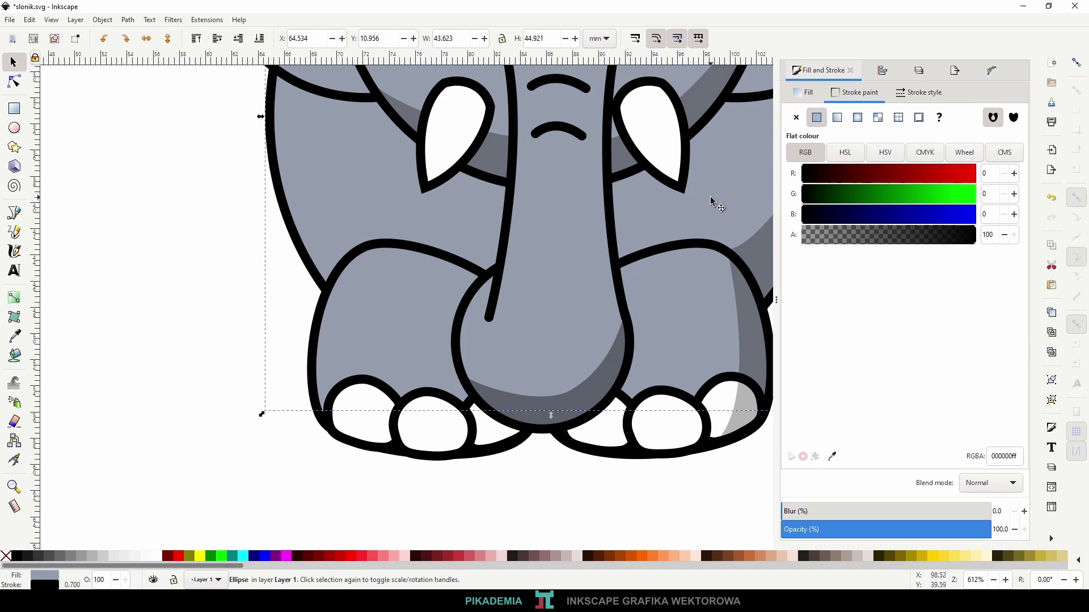
{"action": "scroll", "coordinate": [603, 389], "scroll_direction": "down", "scroll_amount": 2}
{"action": "scroll", "coordinate": [590, 400], "scroll_direction": "up", "scroll_amount": 2}
{"action": "left_click", "coordinate": [590, 401]}
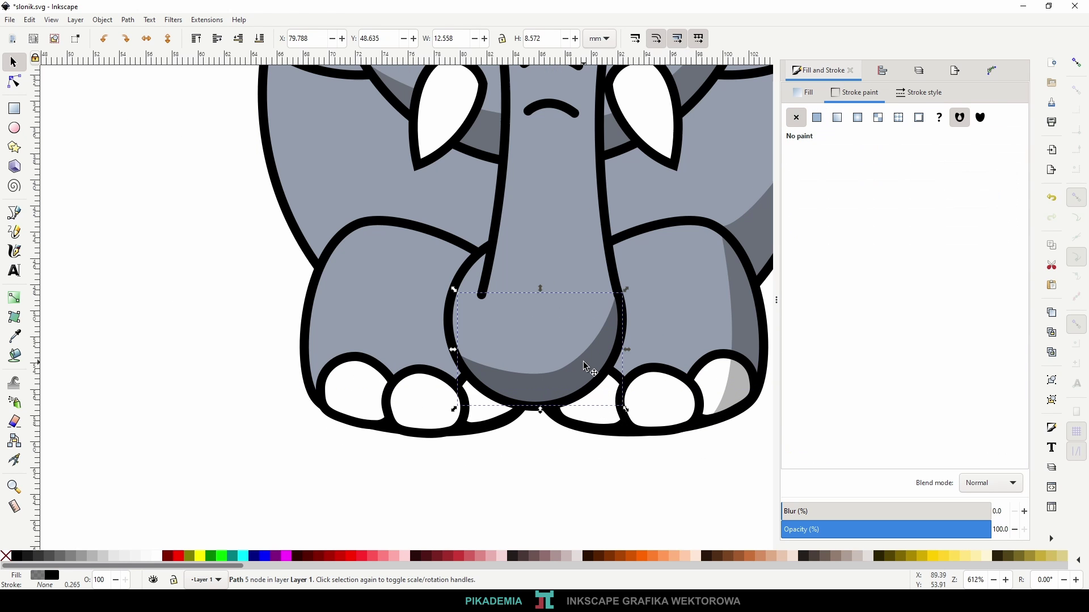
{"action": "left_click", "coordinate": [15, 83]}
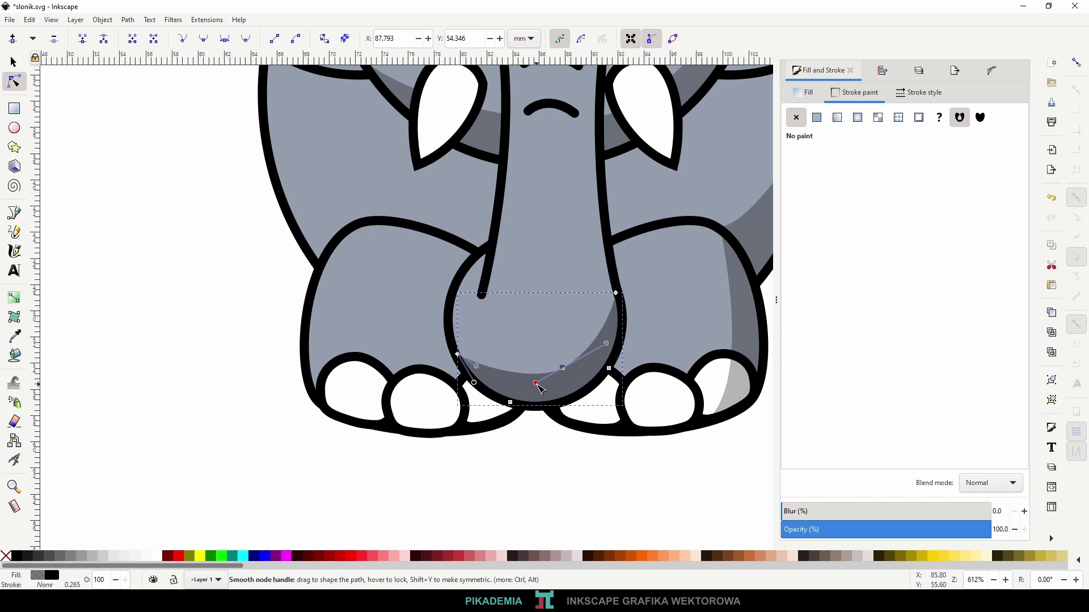
{"action": "left_click_drag", "start_coordinate": [536, 383], "coordinate": [524, 391]}
{"action": "key", "text": "s"}
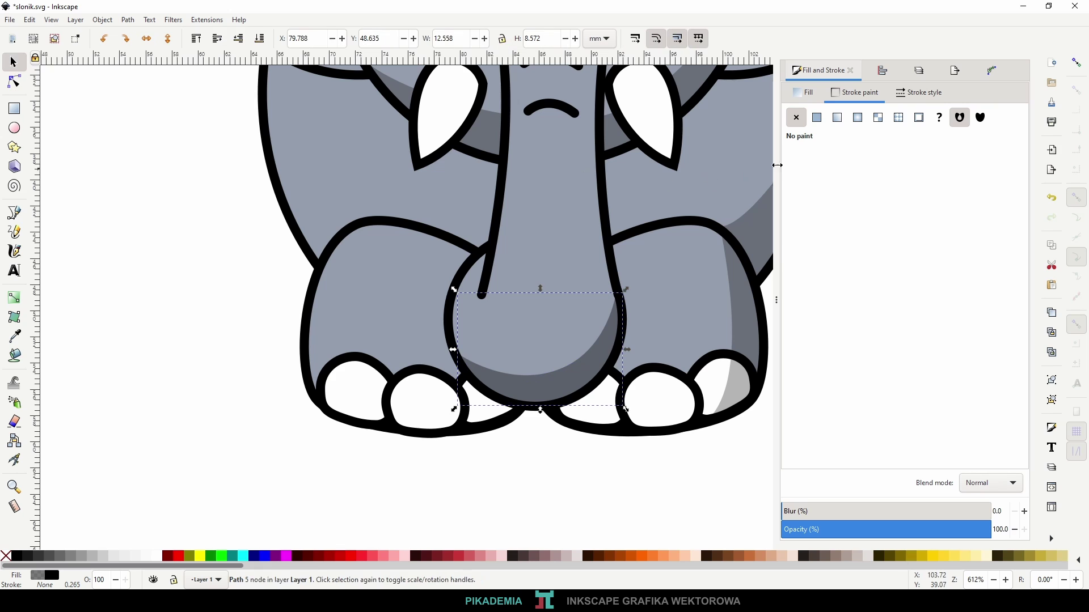
{"action": "left_click", "coordinate": [804, 92]}
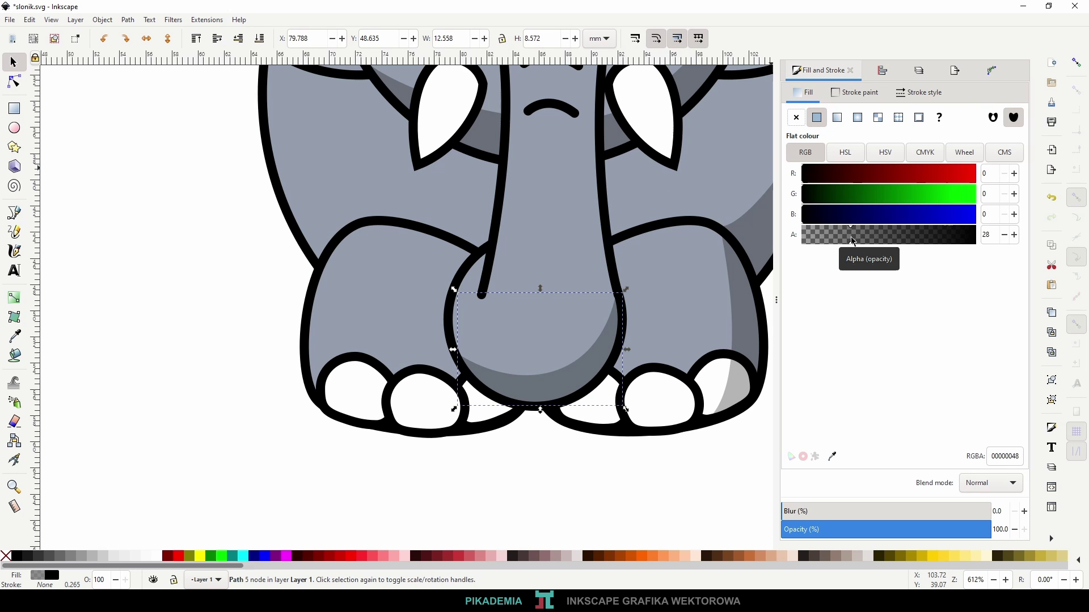
{"action": "left_click", "coordinate": [682, 458]}
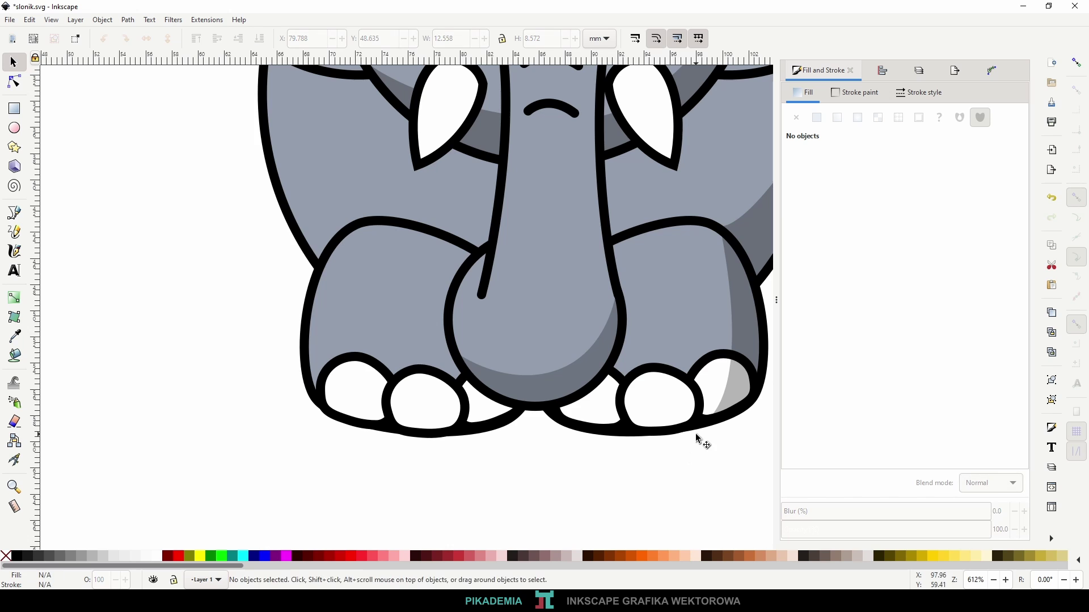
- Save slonik.svg and pan the view to centre the larger elephant
{"action": "scroll", "coordinate": [652, 431], "scroll_direction": "down", "scroll_amount": 2}
{"action": "key", "text": "ctrl+s"}
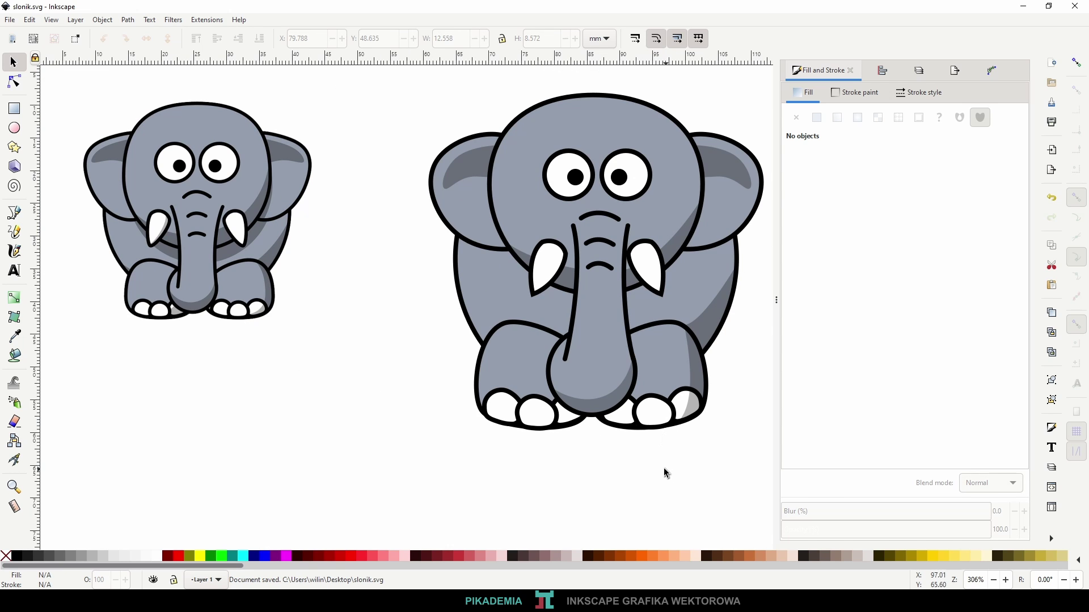
{"action": "scroll", "coordinate": [665, 473], "scroll_direction": "right", "scroll_amount": 2}
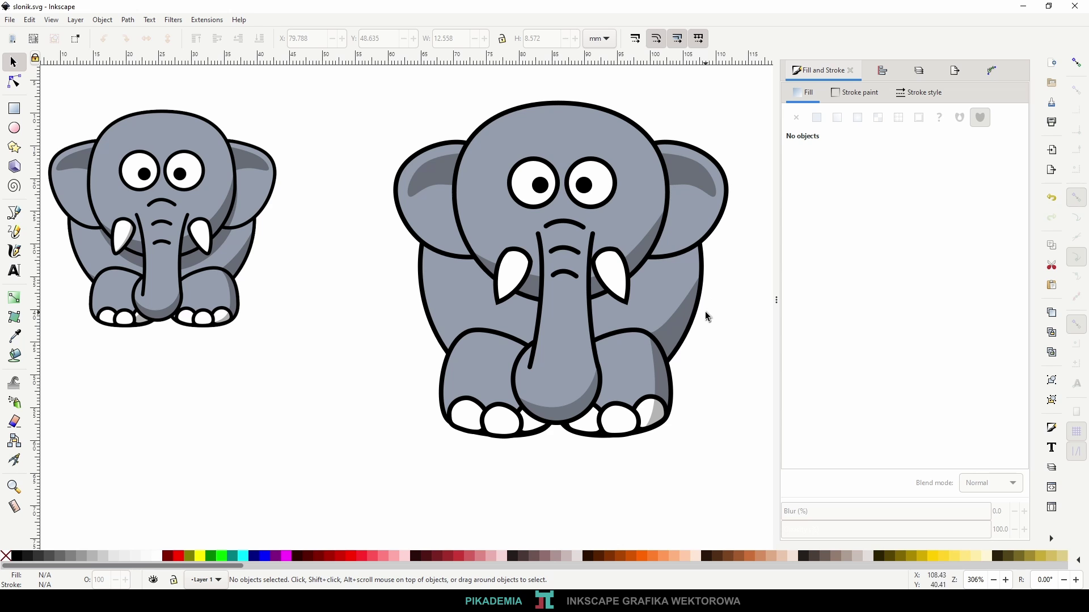
{"action": "mouse_move", "coordinate": [726, 338]}
{"action": "left_mouse_down"}
{"action": "mouse_move", "coordinate": [676, 366]}
{"action": "mouse_move", "coordinate": [695, 345]}
{"action": "left_mouse_up"}
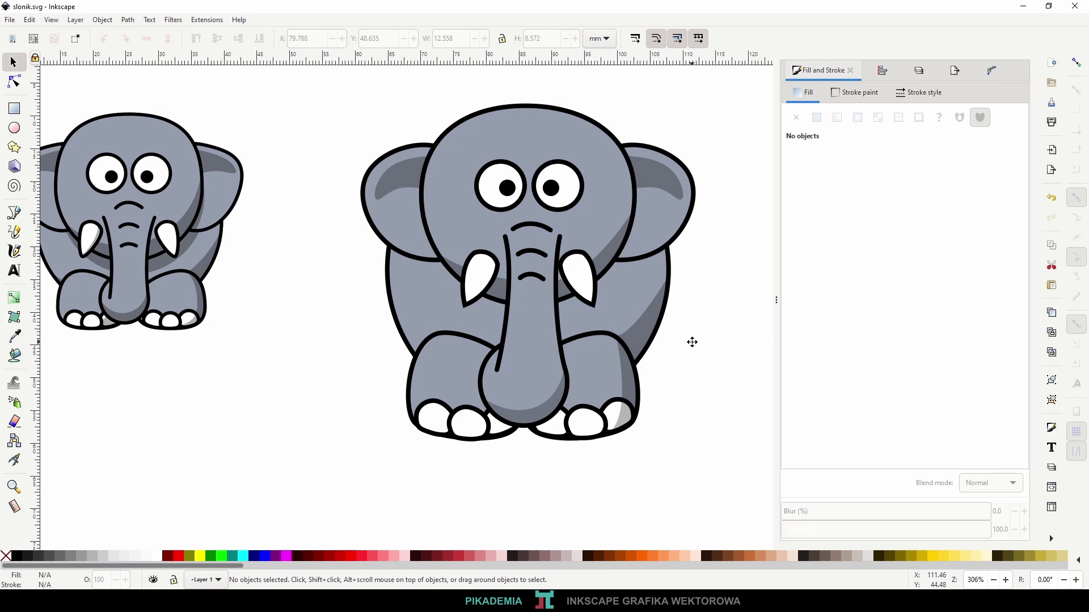
{"action": "scroll", "coordinate": [694, 334], "scroll_direction": "down", "scroll_amount": 1}
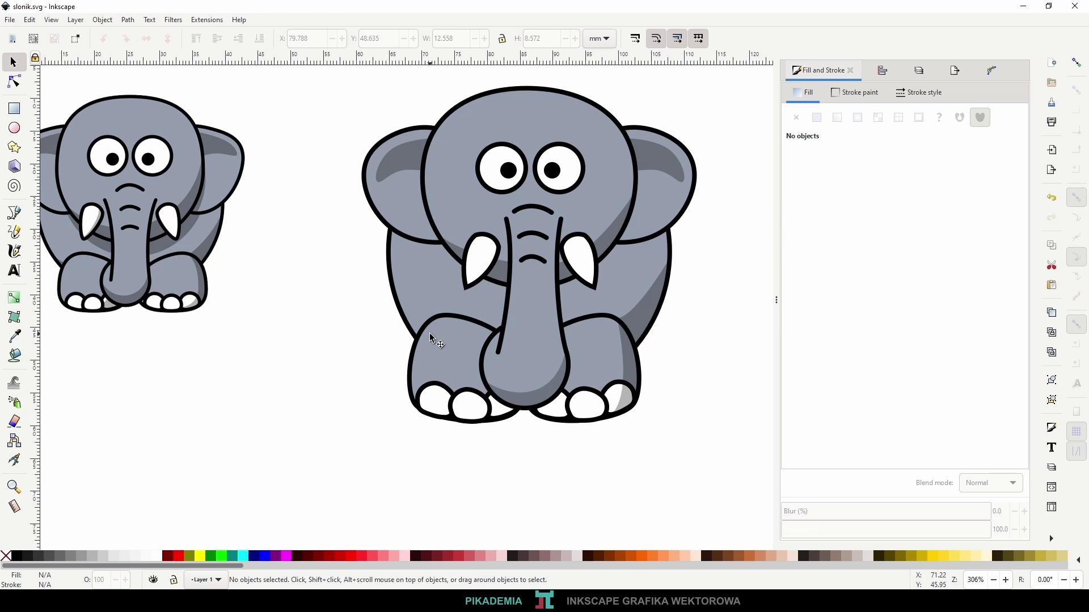
- Switch the big elephant's left front leg fill from flat grey to a linear gradient
{"action": "left_click", "coordinate": [451, 366]}
{"action": "key", "text": "Escape"}
{"action": "left_click", "coordinate": [436, 340]}
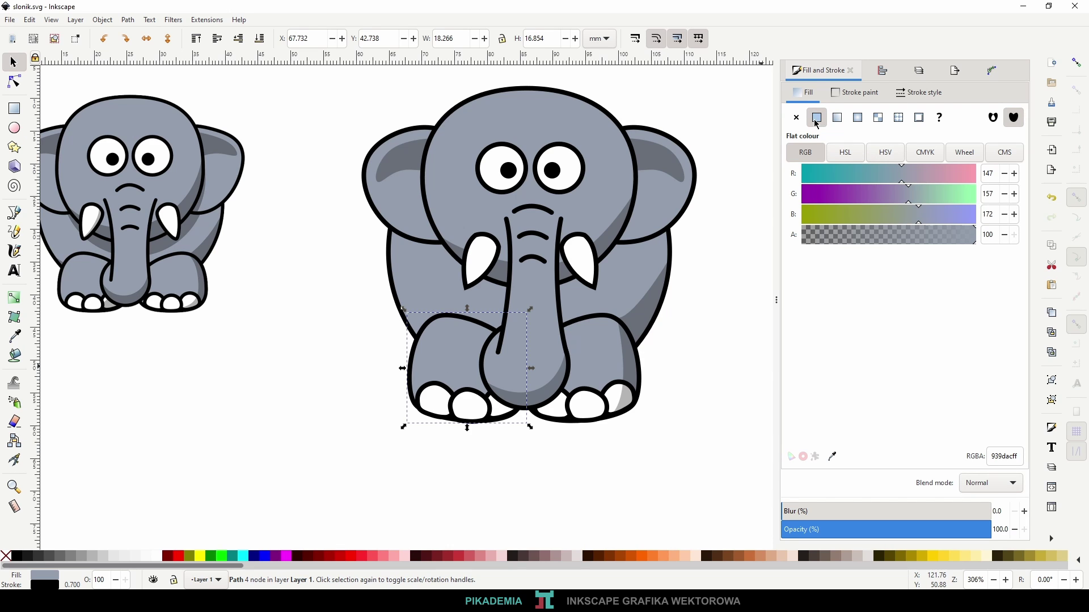
{"action": "left_click", "coordinate": [840, 121]}
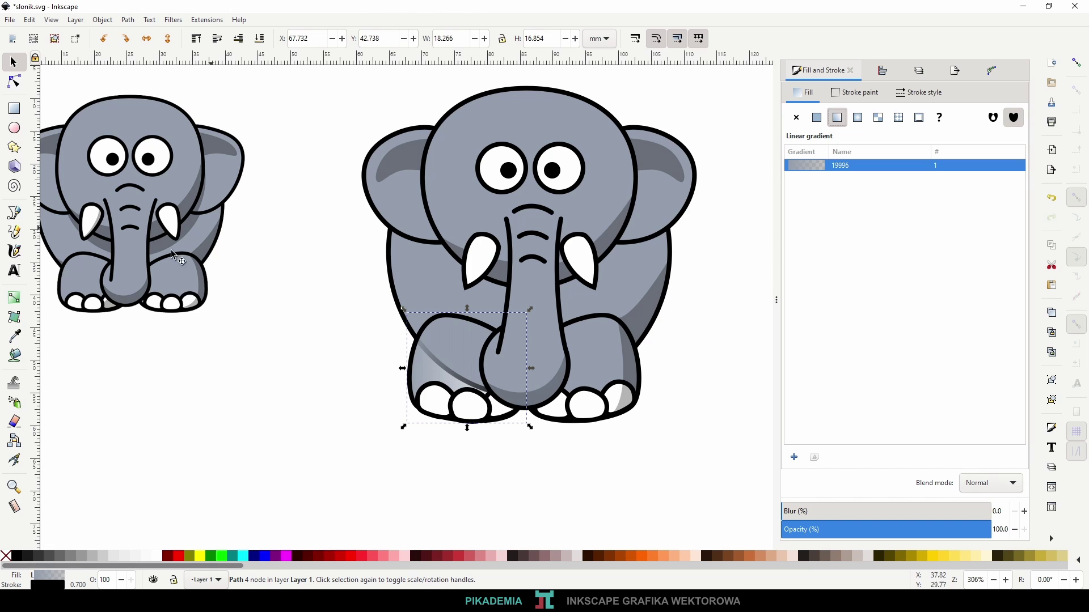
- Angle the leg gradient diagonally from leg top to foot, with a lighter, nearly opaque top stop
{"action": "left_click", "coordinate": [18, 303]}
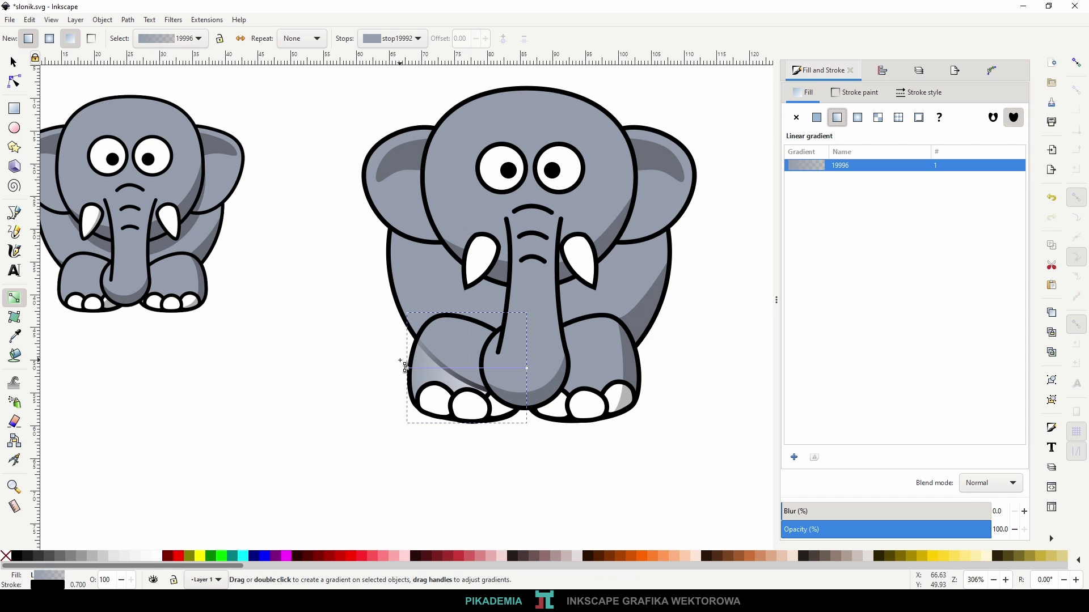
{"action": "scroll", "coordinate": [517, 381], "scroll_direction": "up", "scroll_amount": 2}
{"action": "scroll", "coordinate": [517, 381], "scroll_direction": "up", "scroll_amount": 1}
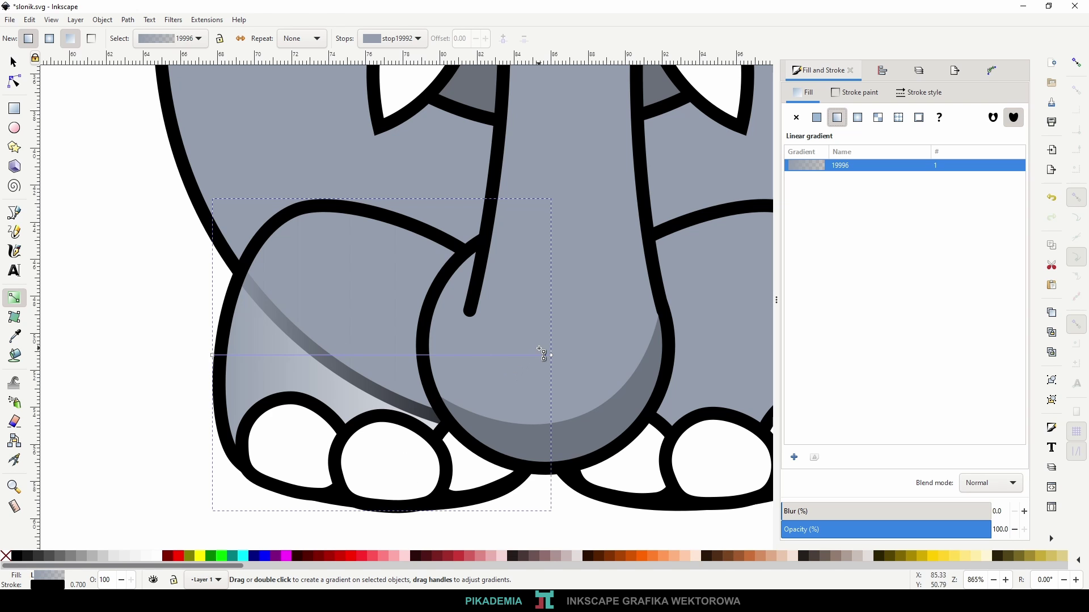
{"action": "mouse_move", "coordinate": [550, 355]}
{"action": "left_mouse_down"}
{"action": "mouse_move", "coordinate": [258, 201]}
{"action": "mouse_move", "coordinate": [299, 212]}
{"action": "left_mouse_up"}
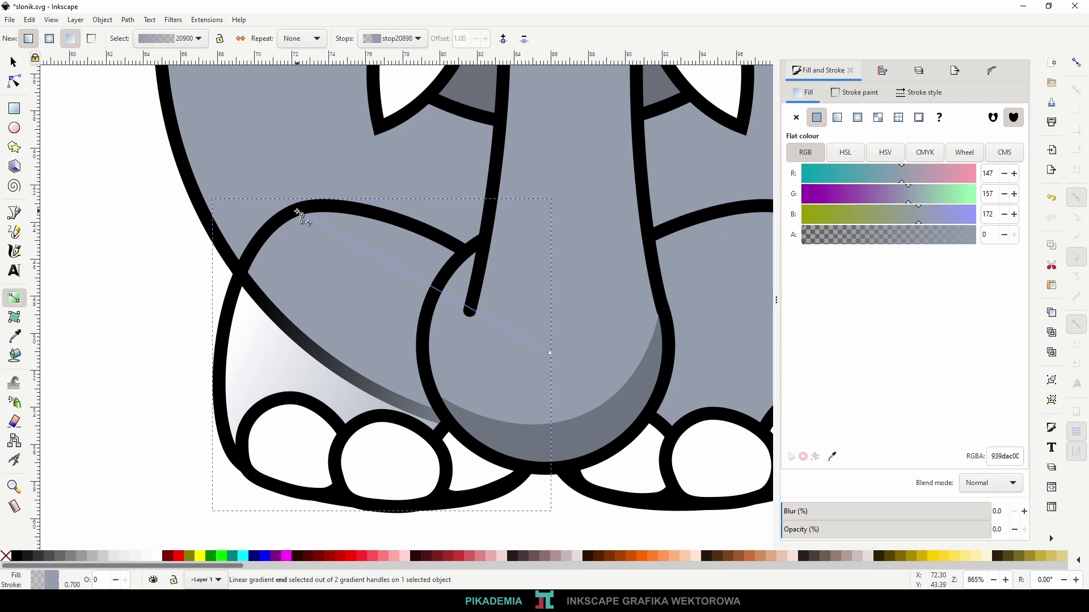
{"action": "mouse_move", "coordinate": [550, 354]}
{"action": "left_mouse_down"}
{"action": "mouse_move", "coordinate": [534, 387]}
{"action": "mouse_move", "coordinate": [426, 506]}
{"action": "left_mouse_up"}
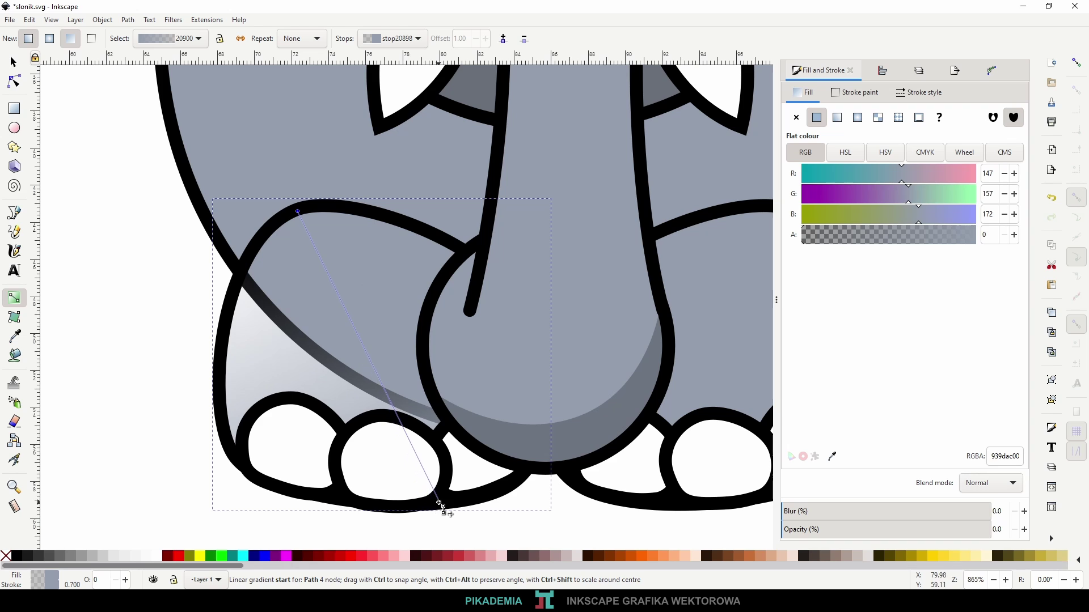
{"action": "left_click_drag", "start_coordinate": [427, 506], "coordinate": [441, 511]}
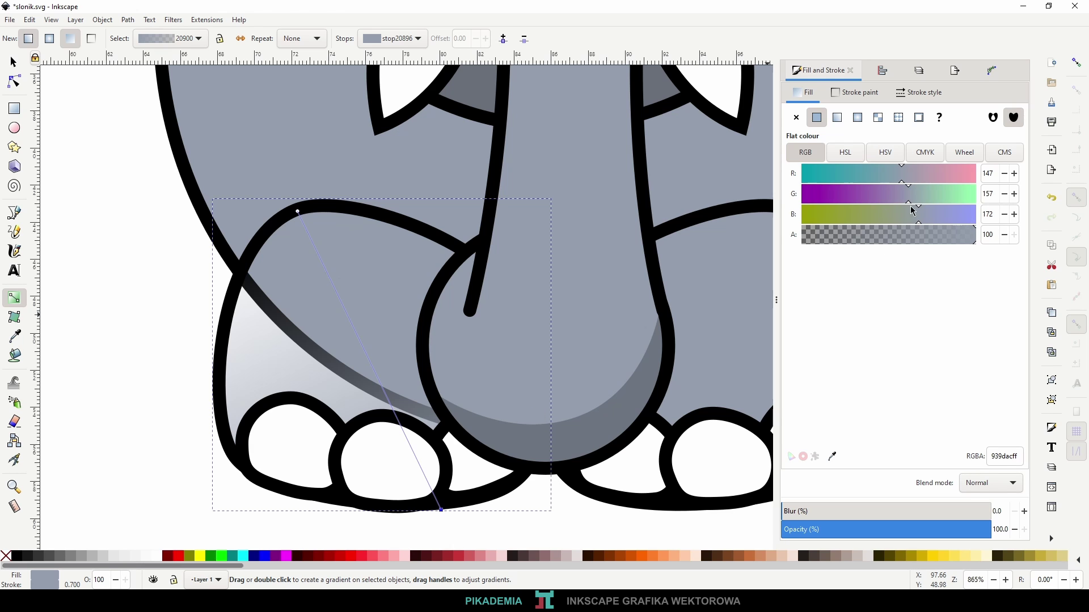
{"action": "left_click", "coordinate": [297, 212]}
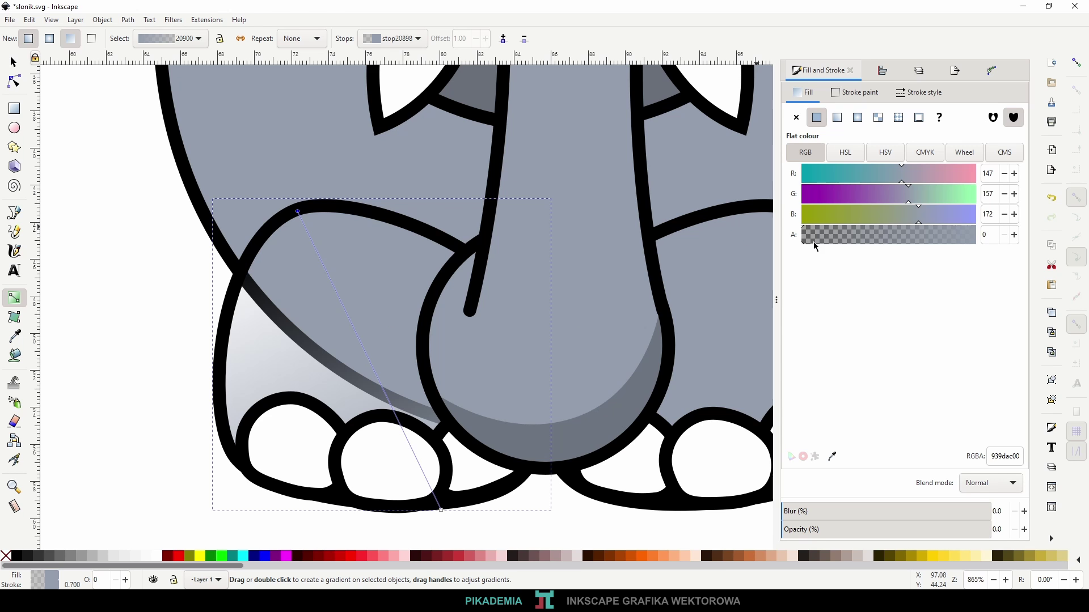
{"action": "left_click_drag", "start_coordinate": [814, 246], "coordinate": [979, 244]}
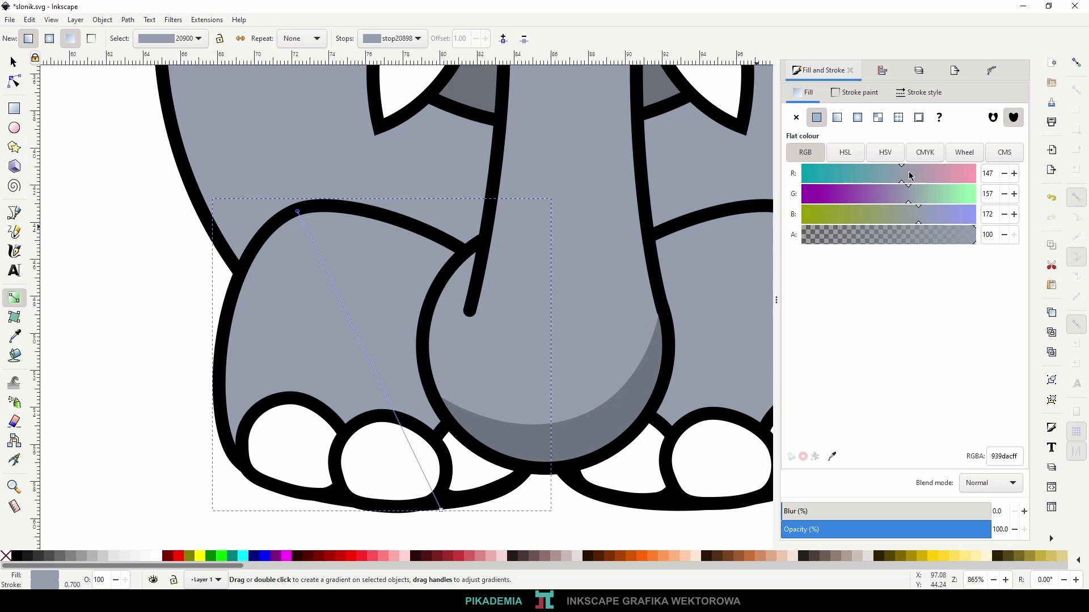
{"action": "left_click_drag", "start_coordinate": [913, 176], "coordinate": [928, 215]}
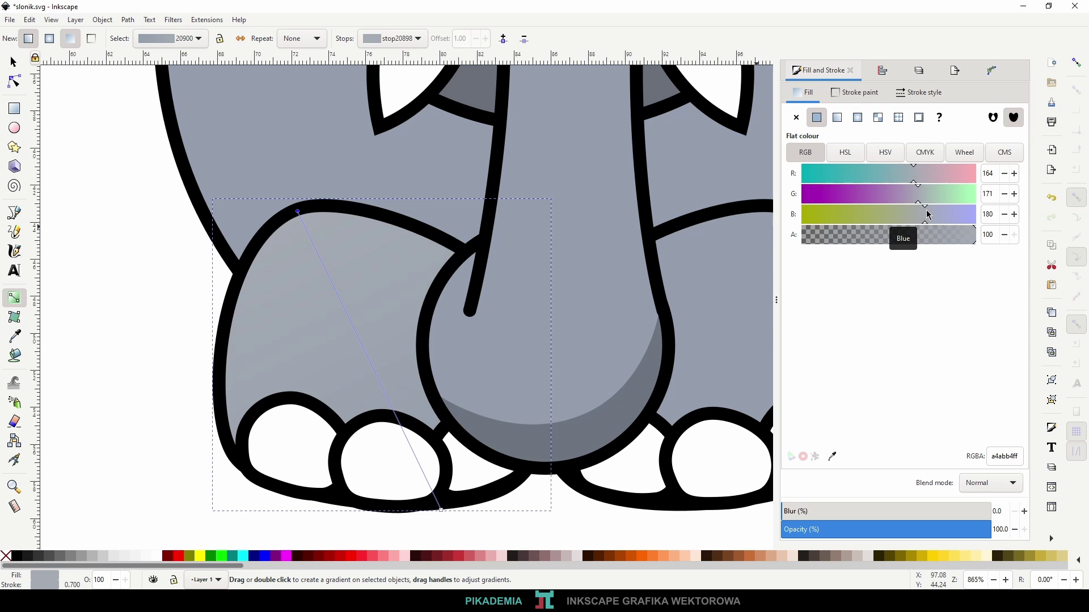
- Darken the foot gradient stop to a slate grey by lowering its red and green
{"action": "left_click", "coordinate": [441, 511]}
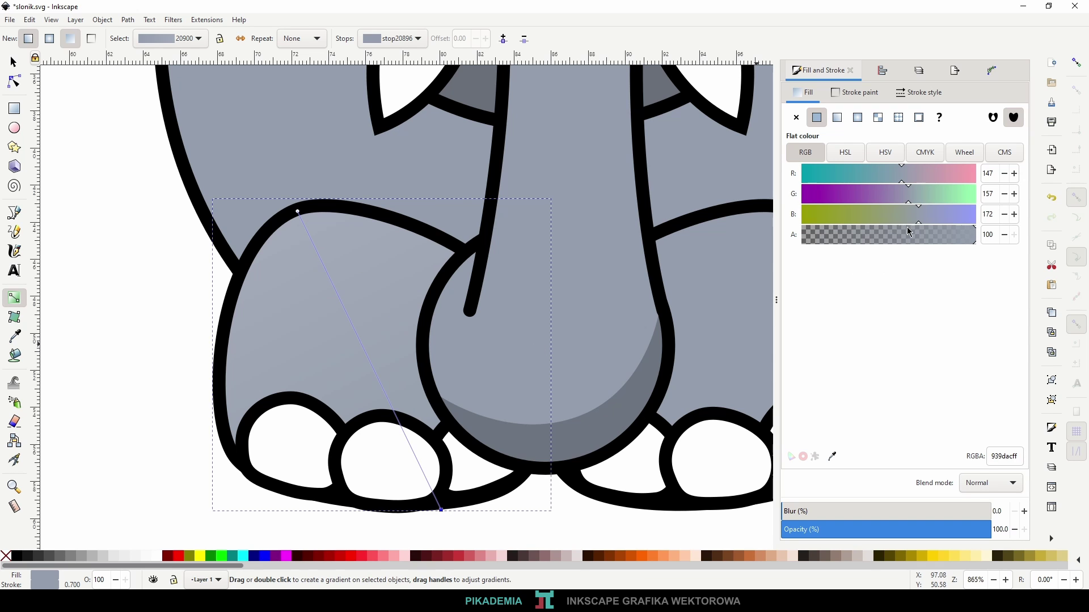
{"action": "left_click", "coordinate": [892, 178]}
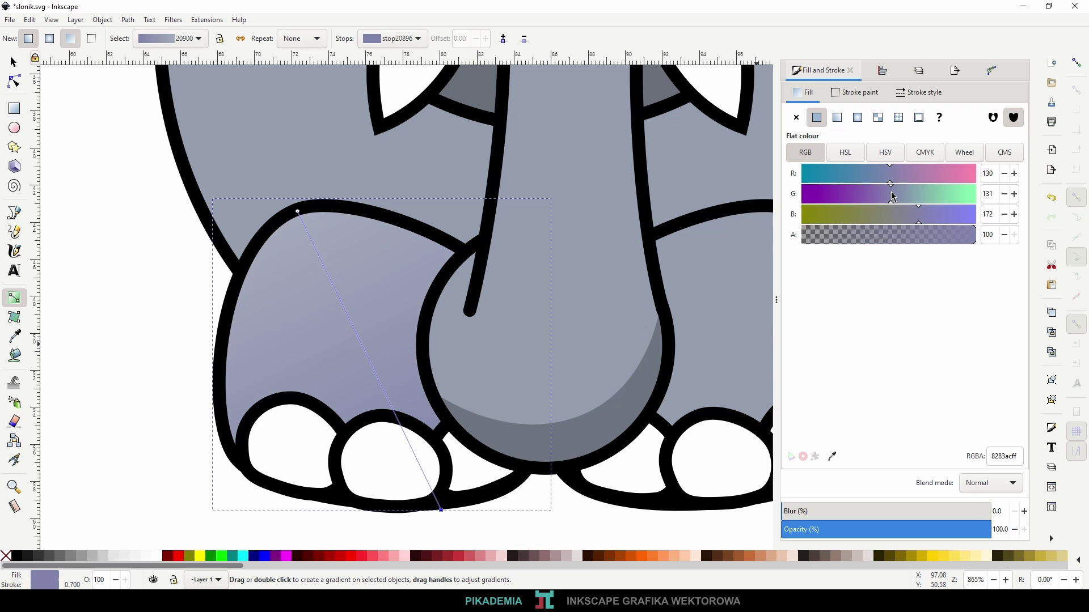
{"action": "left_click_drag", "start_coordinate": [892, 180], "coordinate": [879, 180]}
{"action": "key", "text": "minus"}
{"action": "key", "text": "minus"}
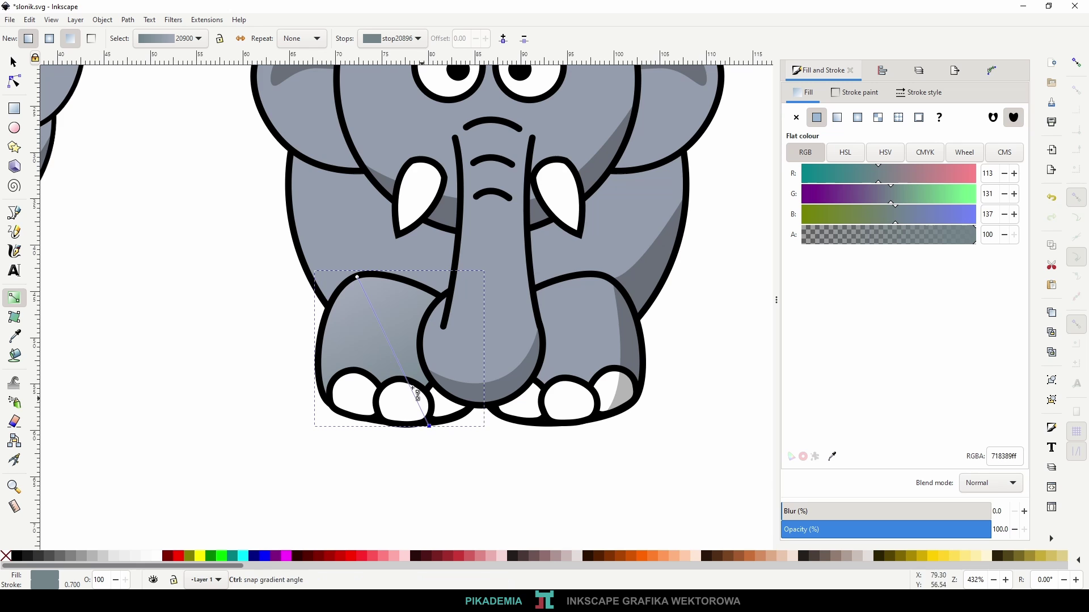
{"action": "scroll", "coordinate": [389, 364], "scroll_direction": "up", "scroll_amount": 2}
{"action": "scroll", "coordinate": [462, 350], "scroll_direction": "up", "scroll_amount": 1}
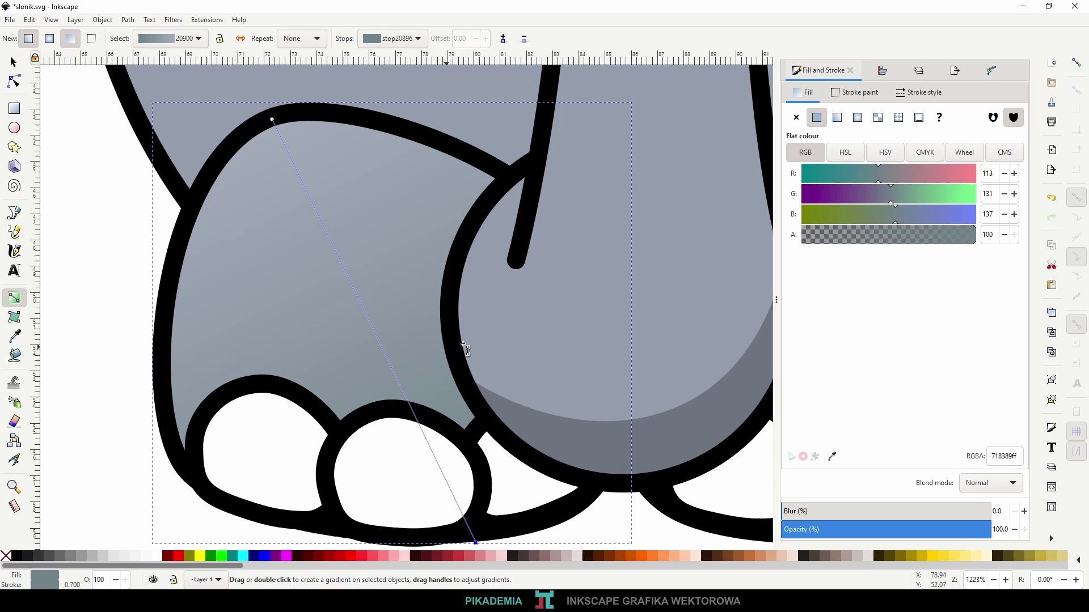
{"action": "left_click", "coordinate": [881, 194]}
{"action": "scroll", "coordinate": [539, 355], "scroll_direction": "down", "scroll_amount": 2}
{"action": "scroll", "coordinate": [539, 355], "scroll_direction": "down", "scroll_amount": 1}
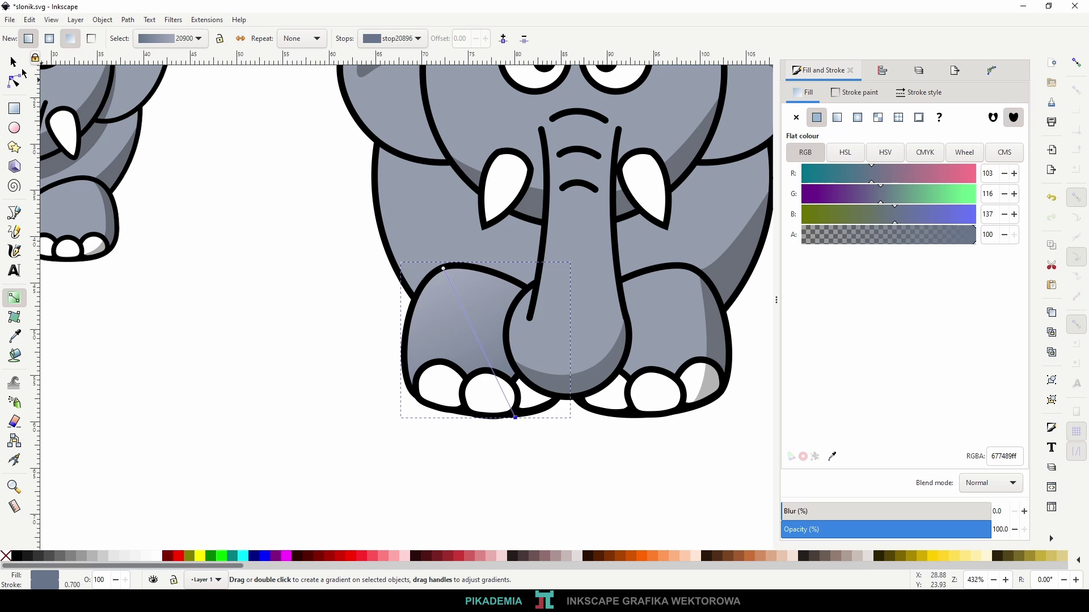
{"action": "key", "text": "s"}
{"action": "left_click", "coordinate": [231, 216]}
{"action": "scroll", "coordinate": [436, 379], "scroll_direction": "down", "scroll_amount": 1}
- Apply the existing linear gradient 20900 to the shading on the big elephant's right leg
{"action": "scroll", "coordinate": [475, 422], "scroll_direction": "down", "scroll_amount": 2}
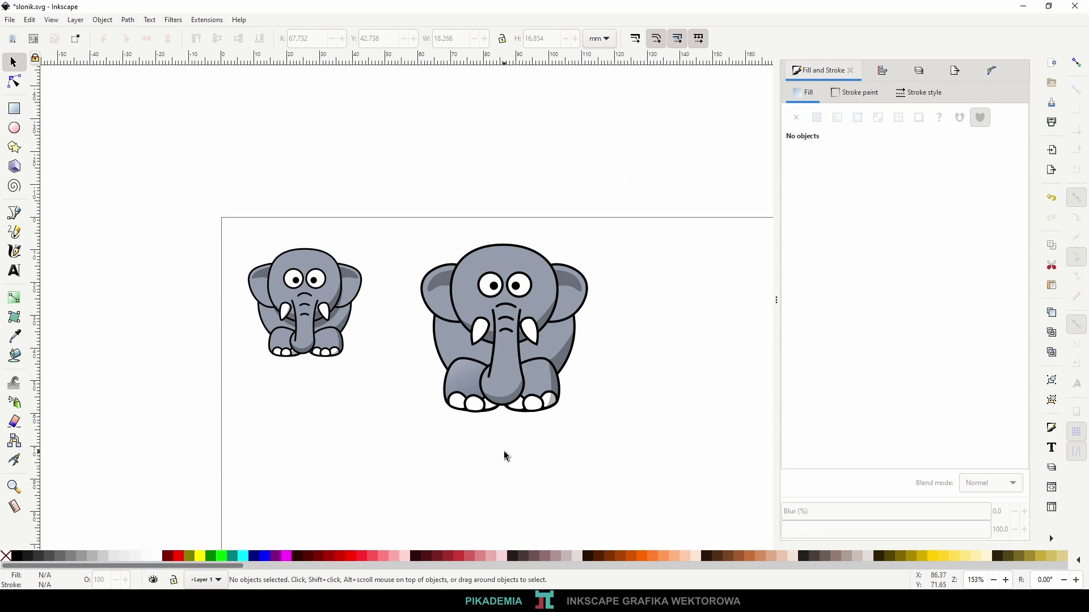
{"action": "scroll", "coordinate": [499, 409], "scroll_direction": "up", "scroll_amount": 1}
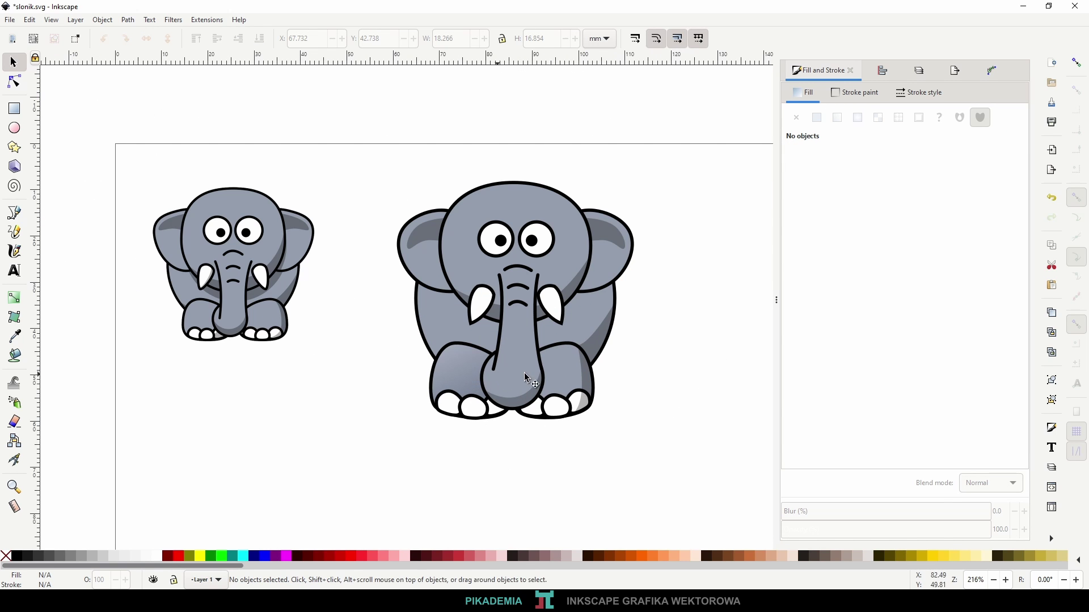
{"action": "scroll", "coordinate": [551, 404], "scroll_direction": "up", "scroll_amount": 1}
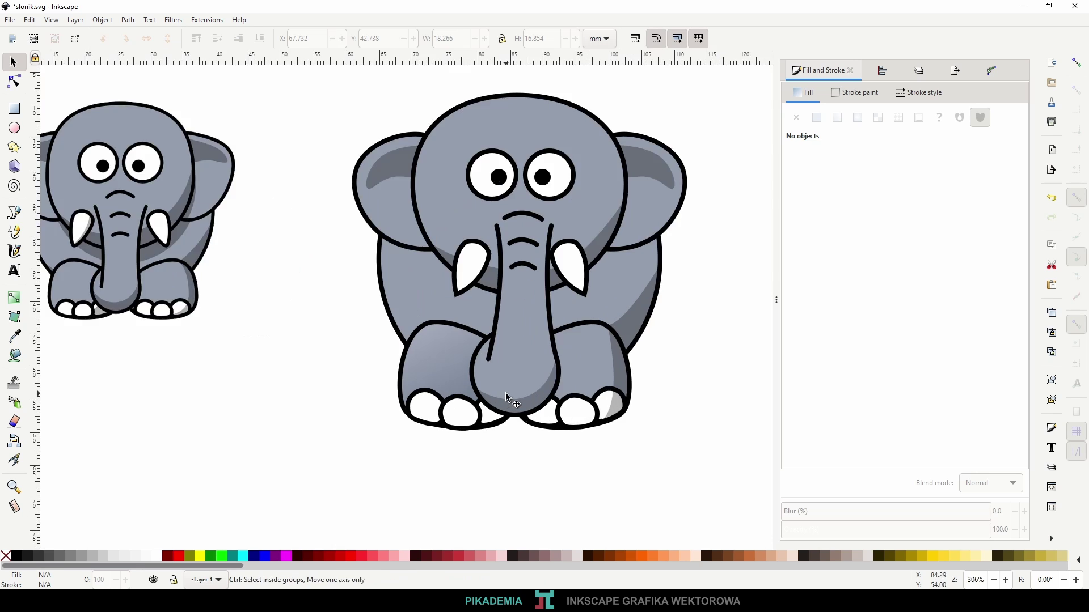
{"action": "left_click", "coordinate": [567, 391]}
{"action": "scroll", "coordinate": [567, 391], "scroll_direction": "up", "scroll_amount": 2}
{"action": "left_click", "coordinate": [837, 118]}
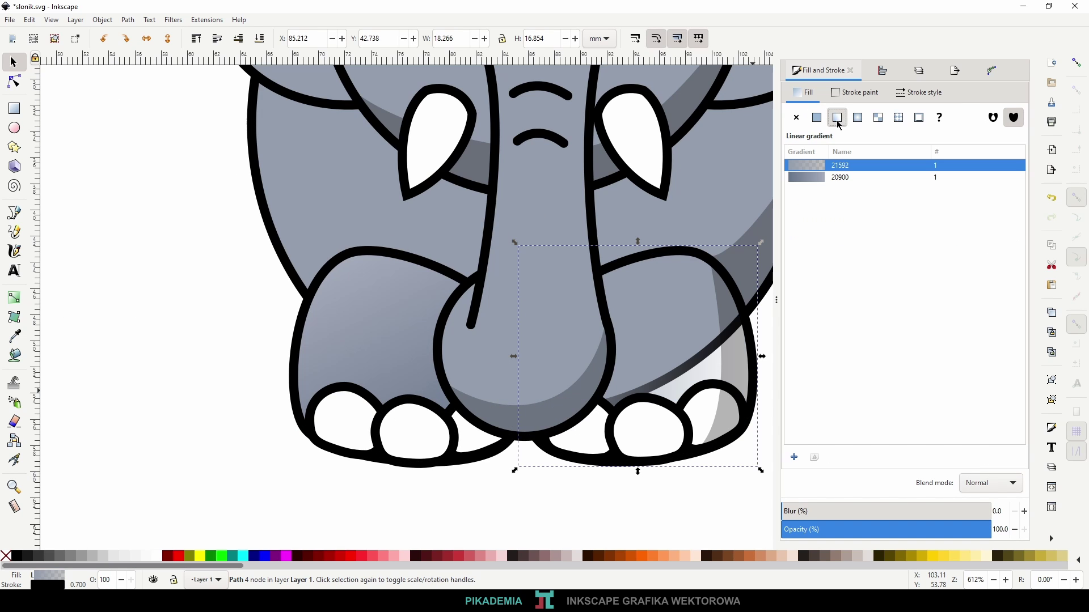
{"action": "left_click", "coordinate": [814, 178]}
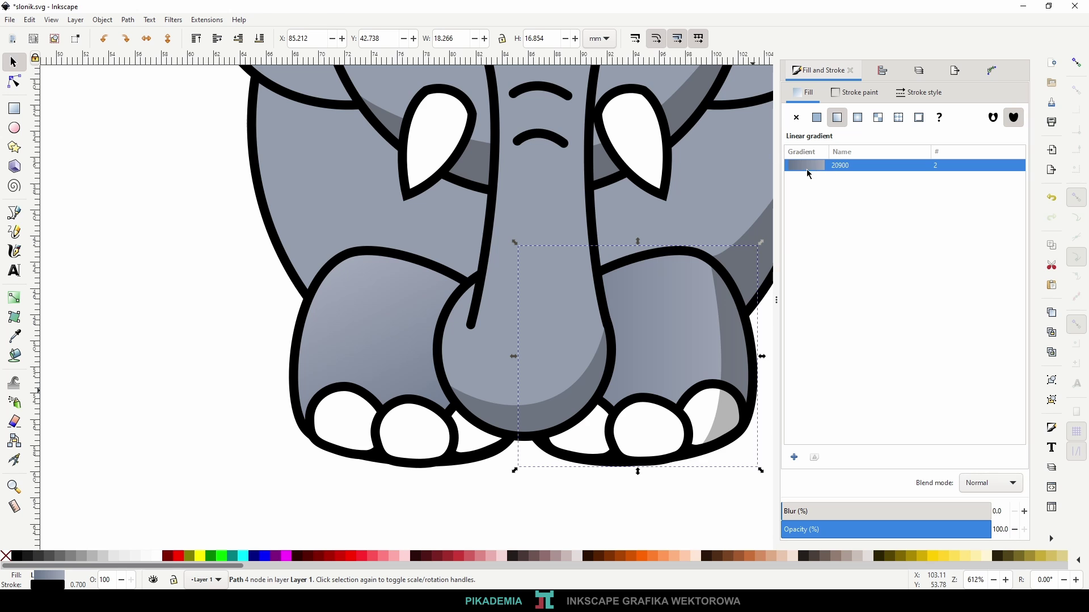
{"action": "scroll", "coordinate": [691, 411], "scroll_direction": "up", "scroll_amount": 1}
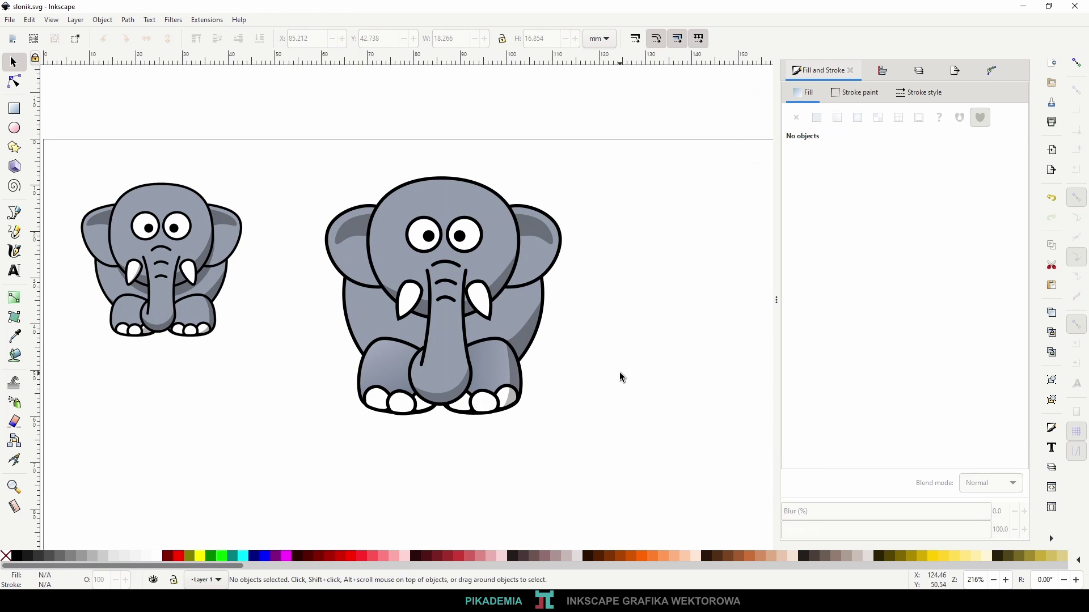
{"action": "scroll", "coordinate": [452, 313], "scroll_direction": "up", "scroll_amount": 1}
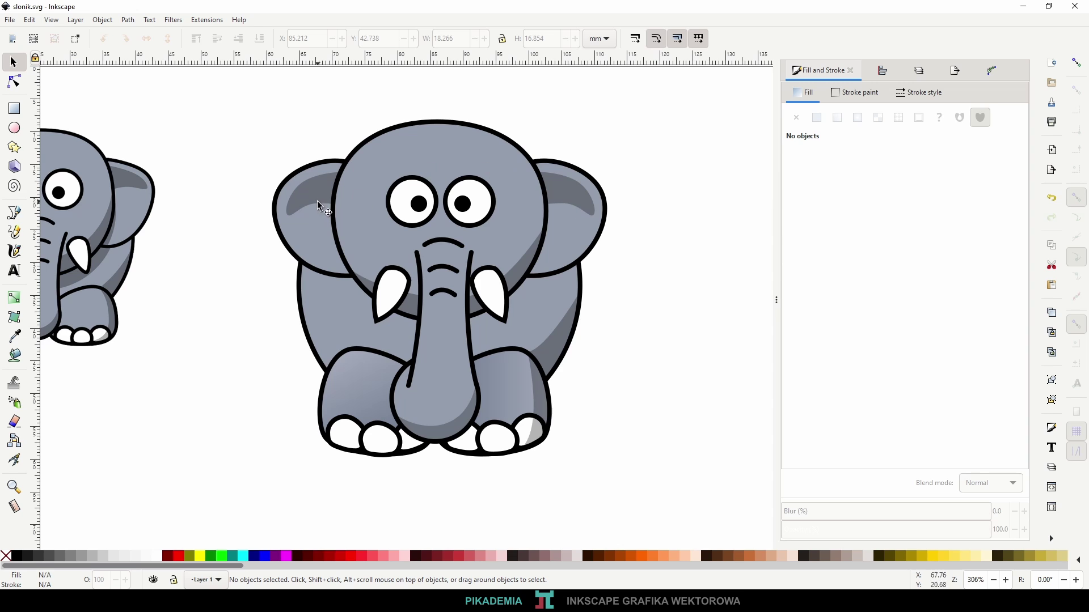
{"action": "scroll", "coordinate": [350, 181], "scroll_direction": "up", "scroll_amount": 1}
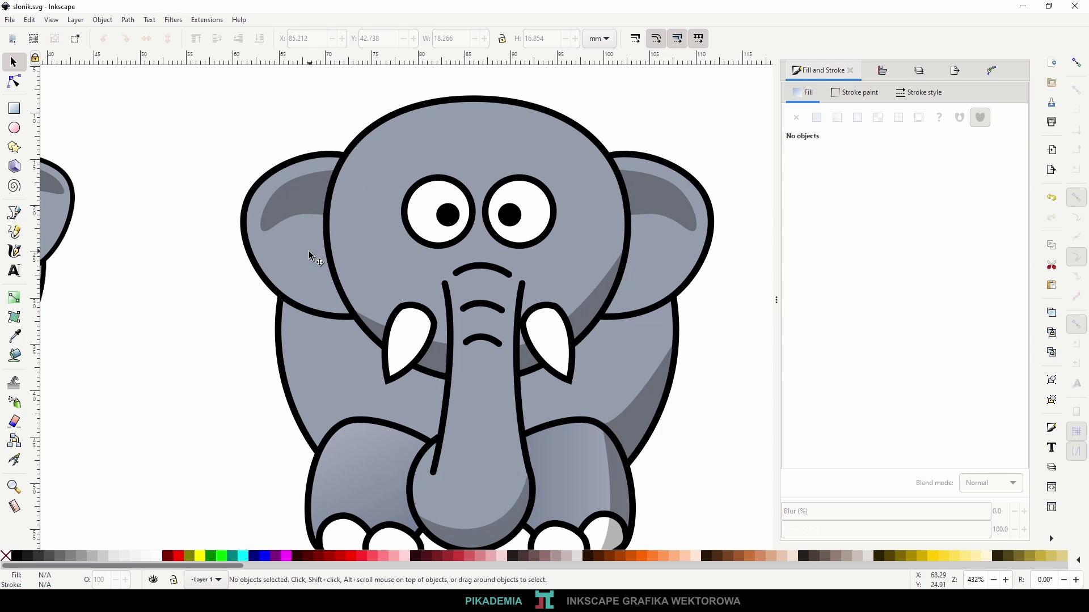
- Give the big elephant's left ear a fresh linear gradient fill
{"action": "left_click", "coordinate": [302, 256]}
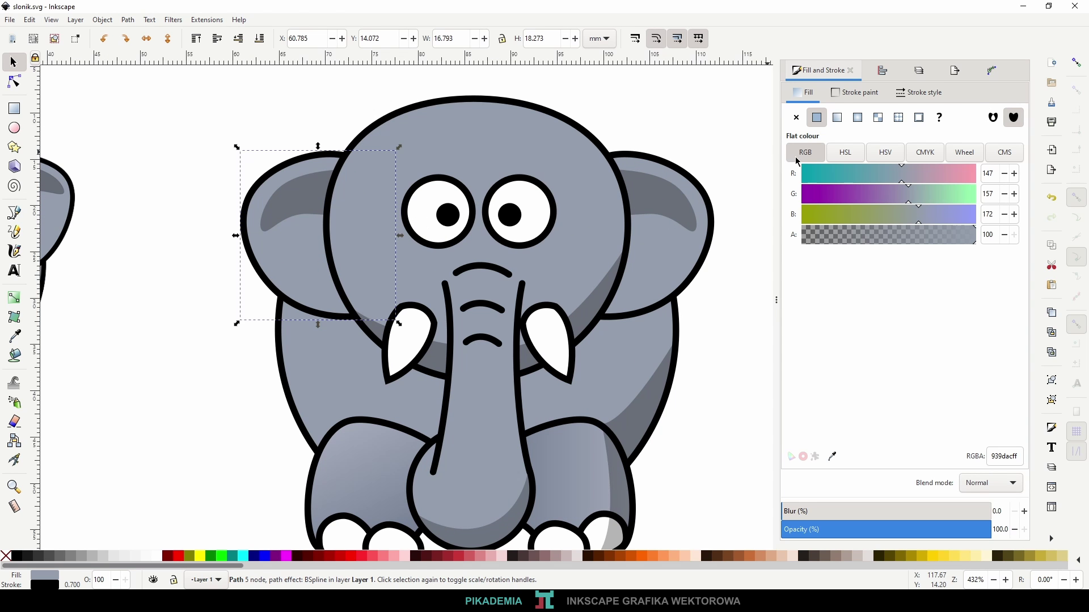
{"action": "left_click", "coordinate": [836, 117]}
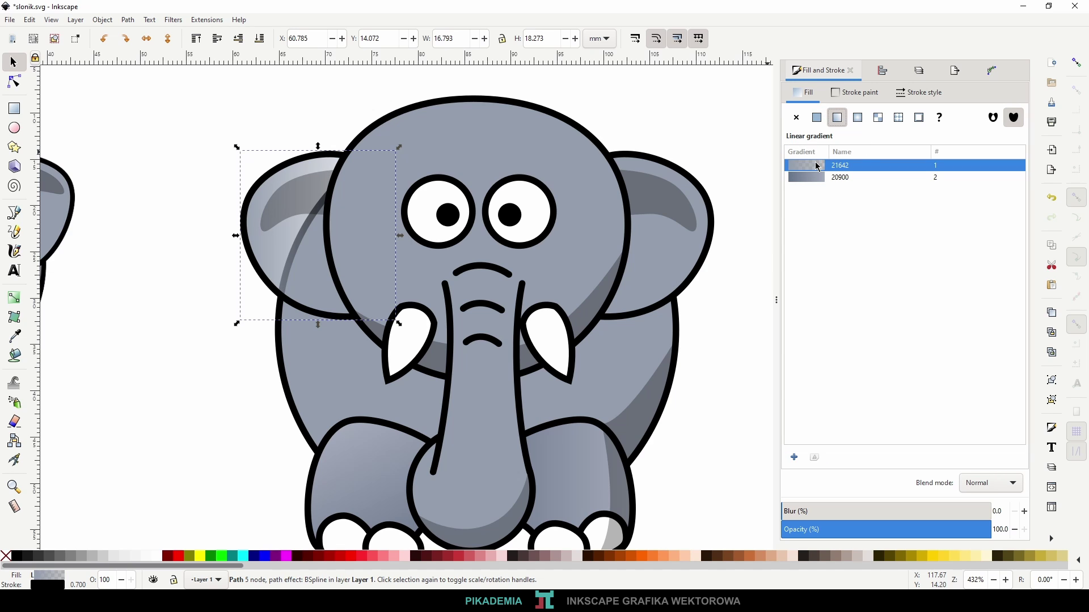
{"action": "left_click", "coordinate": [811, 178]}
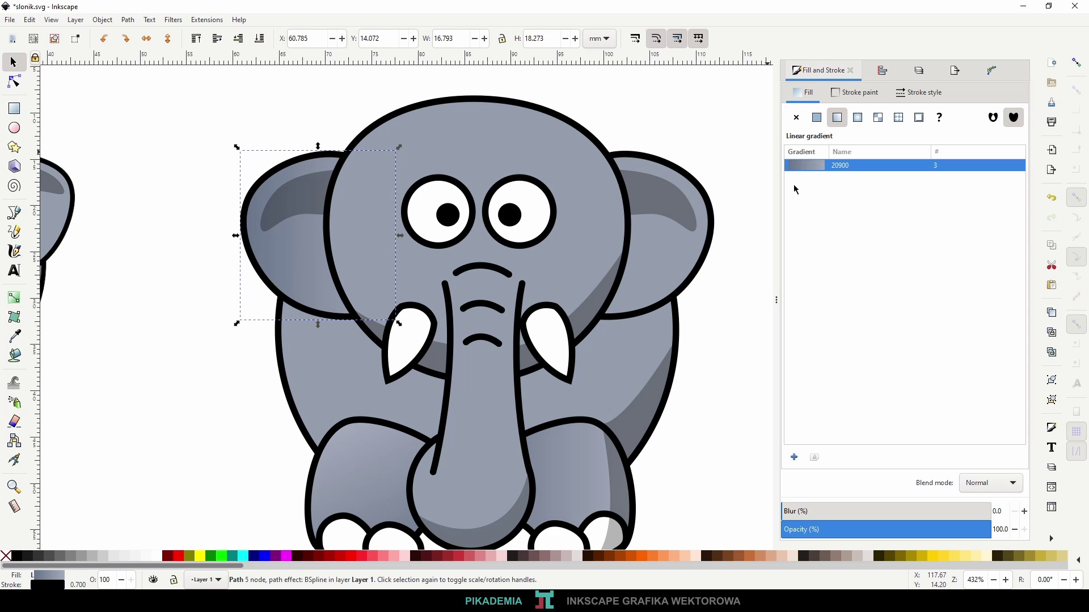
{"action": "left_click", "coordinate": [817, 117]}
{"action": "left_click", "coordinate": [836, 118]}
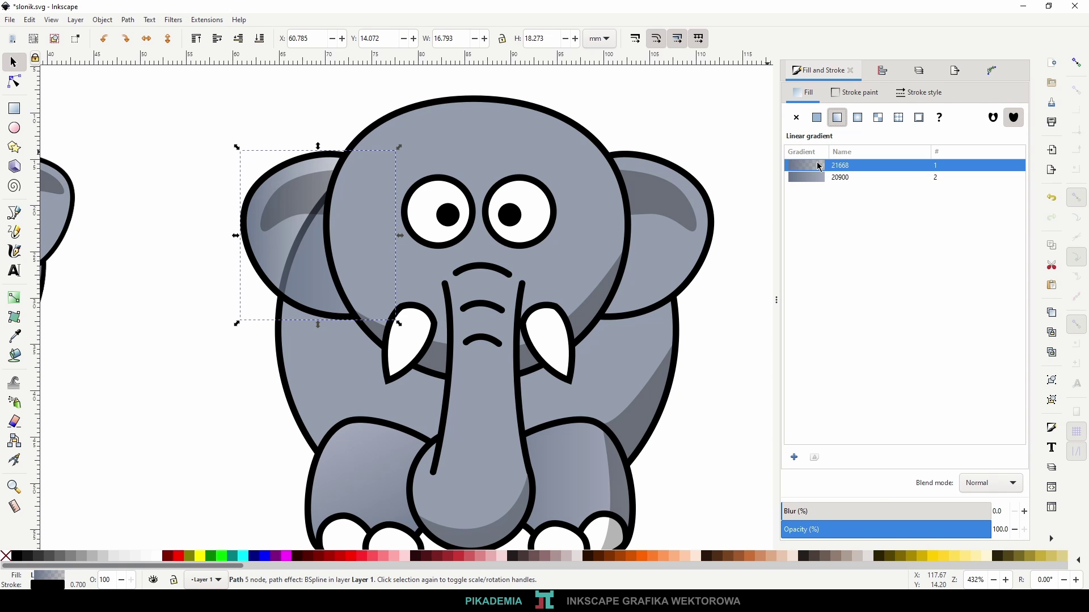
- Angle the left ear gradient diagonally toward the tusk and make its start stop neutral grey
{"action": "left_click", "coordinate": [14, 297]}
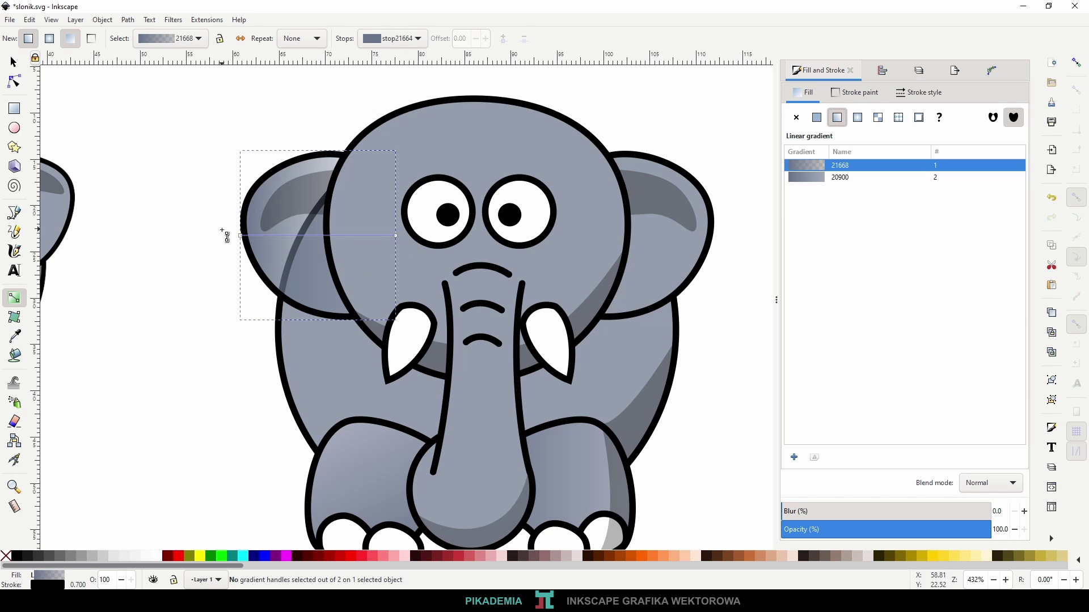
{"action": "left_click_drag", "start_coordinate": [254, 191], "coordinate": [265, 176]}
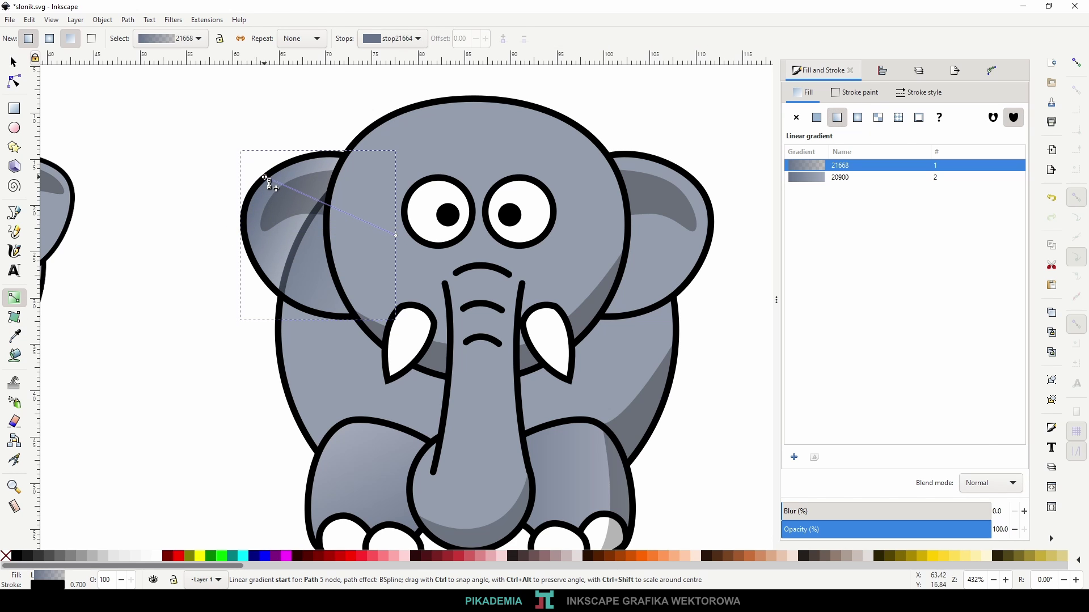
{"action": "mouse_move", "coordinate": [397, 236]}
{"action": "left_mouse_down"}
{"action": "mouse_move", "coordinate": [378, 313]}
{"action": "mouse_move", "coordinate": [392, 296]}
{"action": "left_mouse_up"}
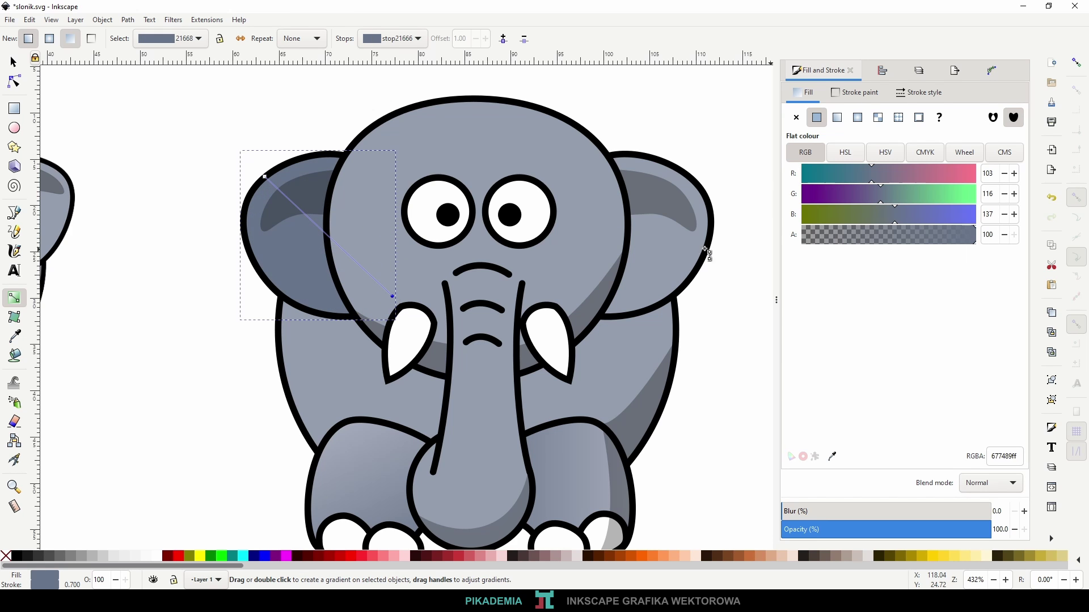
{"action": "left_click", "coordinate": [265, 178]}
{"action": "left_click_drag", "start_coordinate": [876, 175], "coordinate": [902, 174]}
{"action": "left_click", "coordinate": [900, 196]}
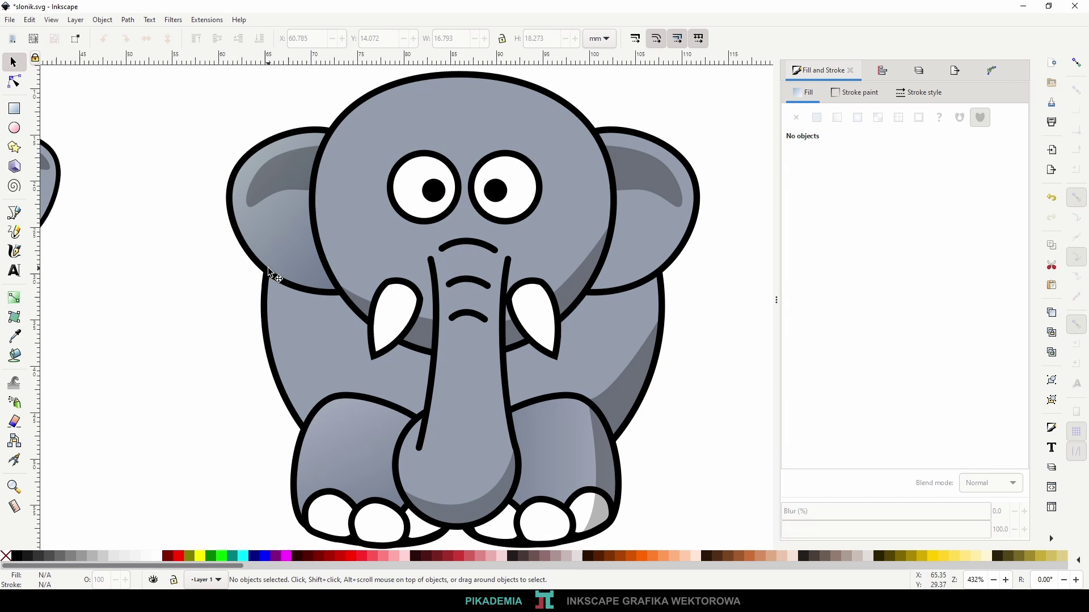
- Give the elephant's right ear a linear gradient fill as well
{"action": "left_click", "coordinate": [282, 253]}
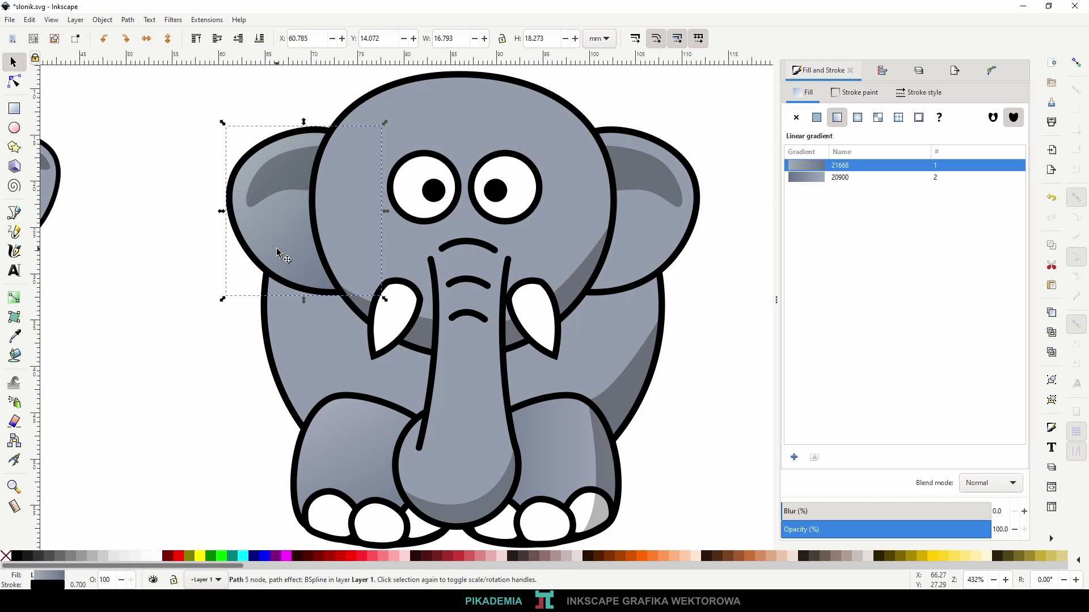
{"action": "left_click", "coordinate": [643, 216]}
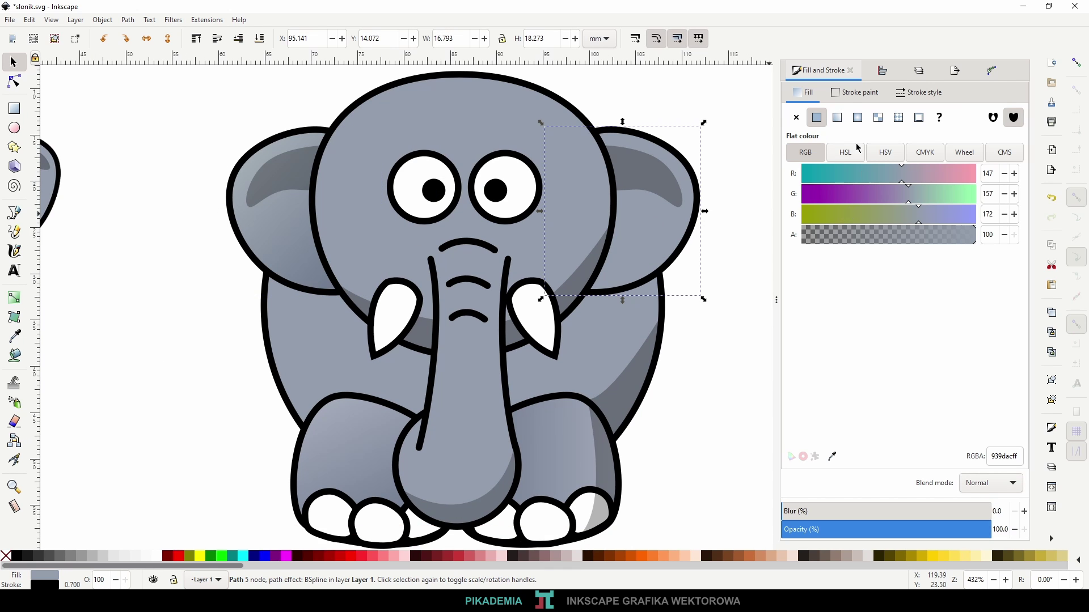
{"action": "left_click", "coordinate": [837, 117]}
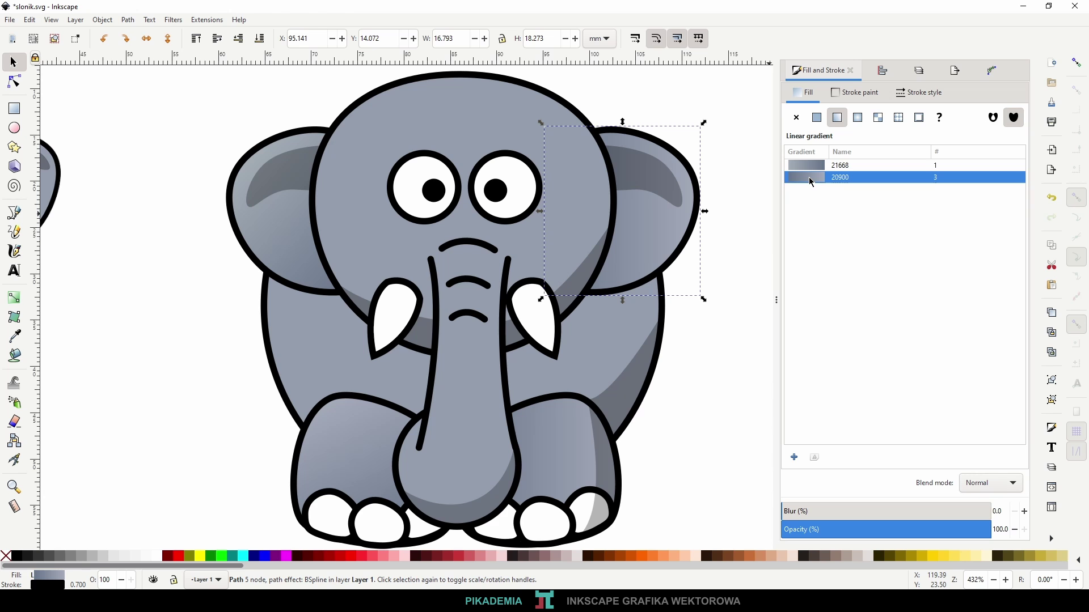
{"action": "left_click", "coordinate": [729, 311]}
{"action": "scroll", "coordinate": [555, 315], "scroll_direction": "down", "scroll_amount": 1, "text": "ctrl"}
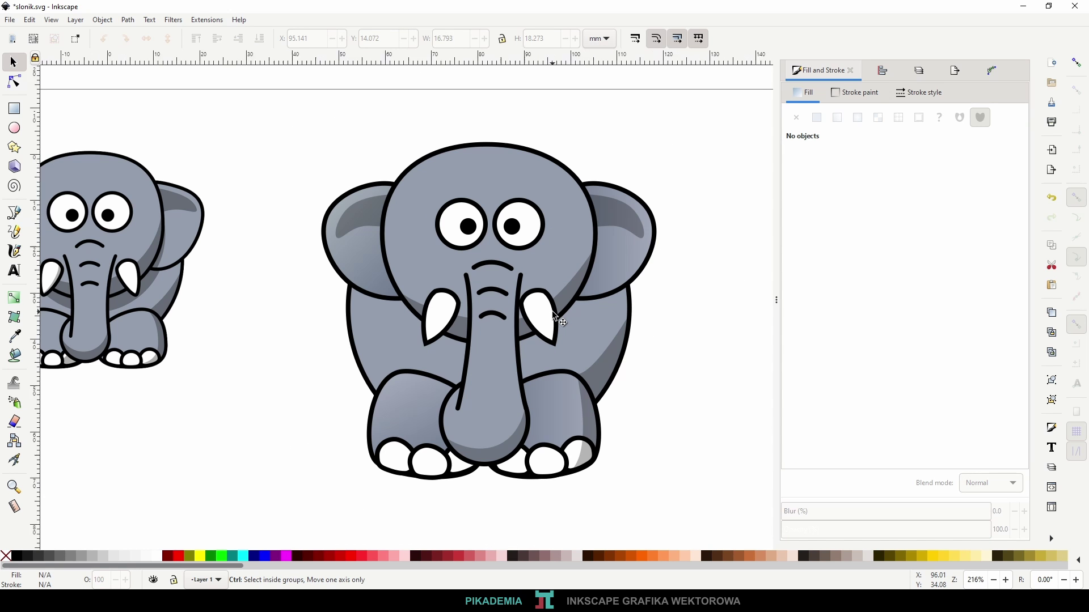
- Save slonik.svg and pan to re-centre the big elephant
{"action": "key", "text": "ctrl+s"}
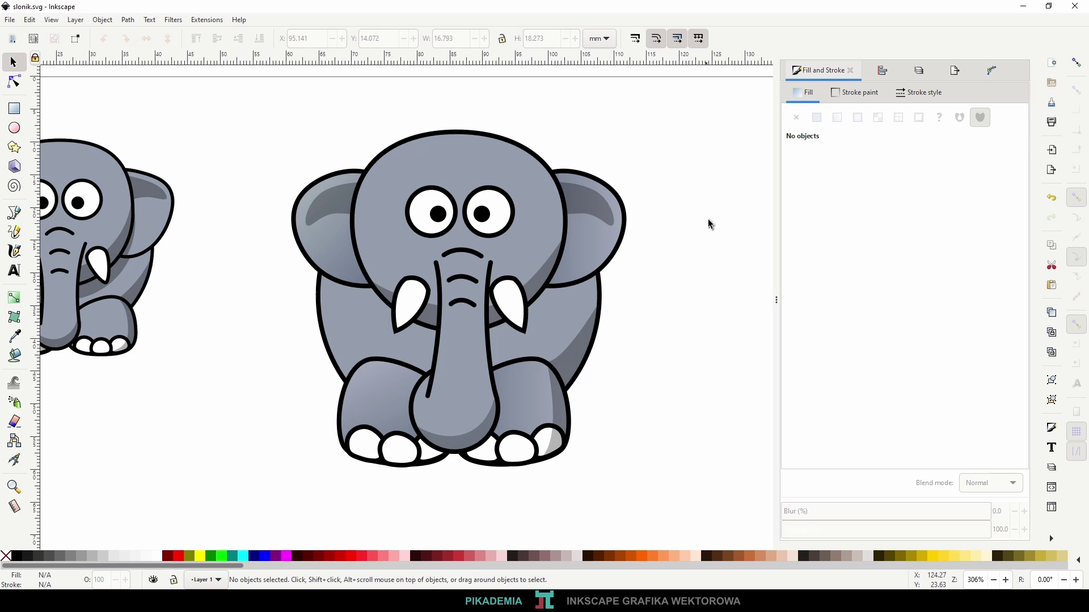
{"action": "mouse_move", "coordinate": [406, 334]}
{"action": "left_mouse_down"}
{"action": "mouse_move", "coordinate": [508, 353]}
{"action": "mouse_move", "coordinate": [483, 329]}
{"action": "left_mouse_up"}
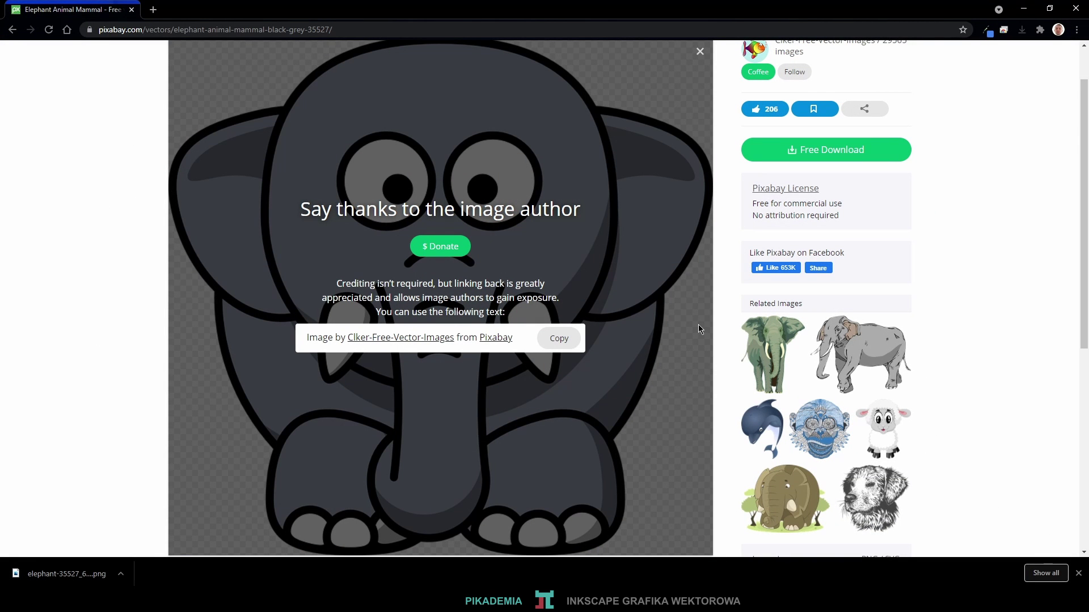
- Dismiss the download notice, go back to Pixabay's elephant vector results, and scroll down the grid
{"action": "left_click", "coordinate": [1079, 574]}
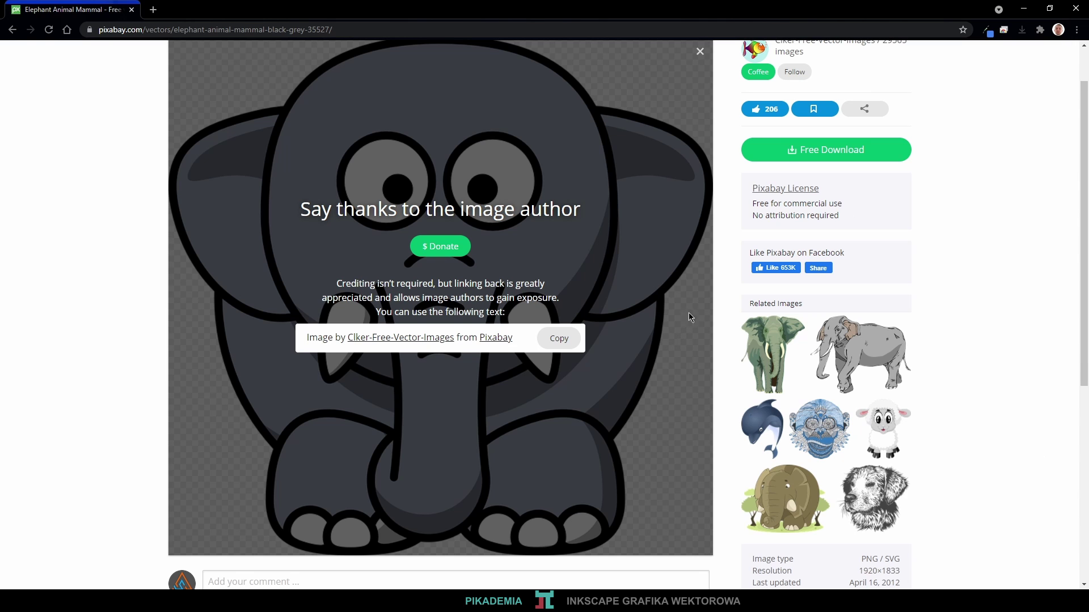
{"action": "scroll", "coordinate": [690, 306], "scroll_direction": "up", "scroll_amount": 1}
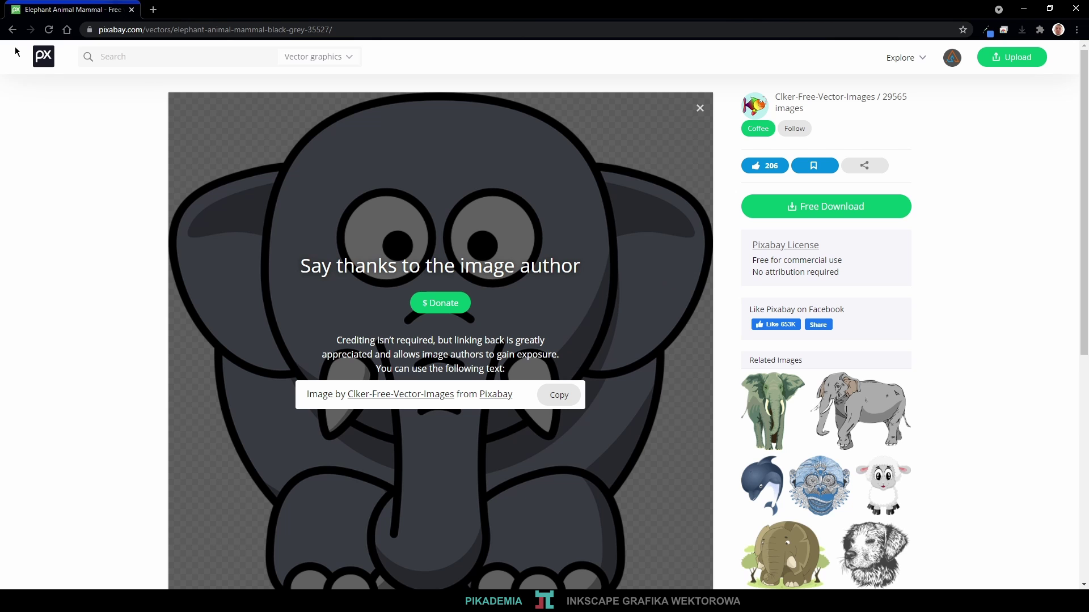
{"action": "left_click", "coordinate": [12, 30]}
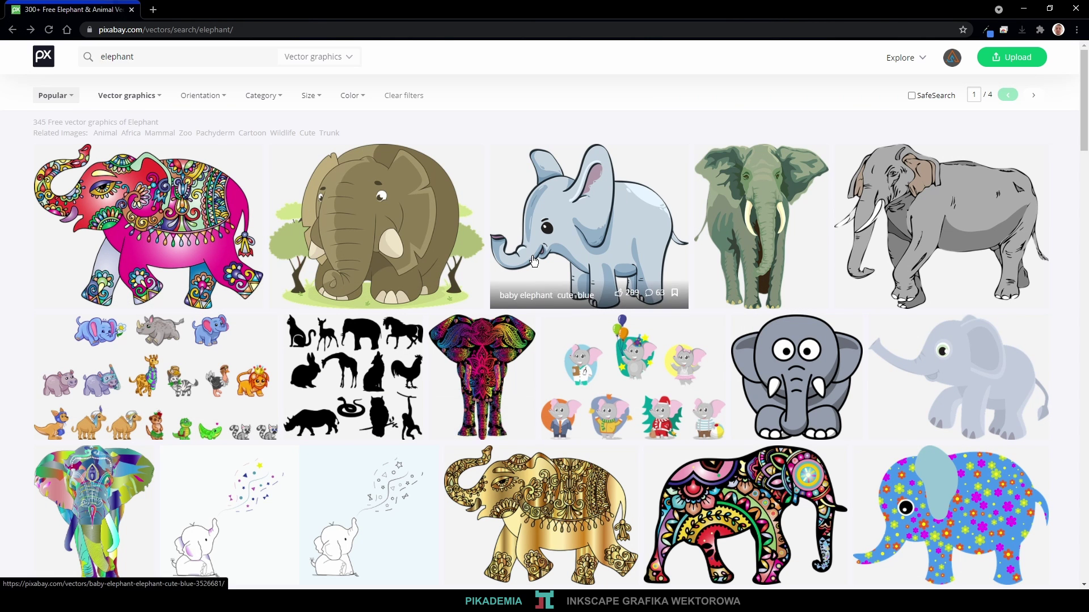
{"action": "scroll", "coordinate": [533, 261], "scroll_direction": "down", "scroll_amount": 3}
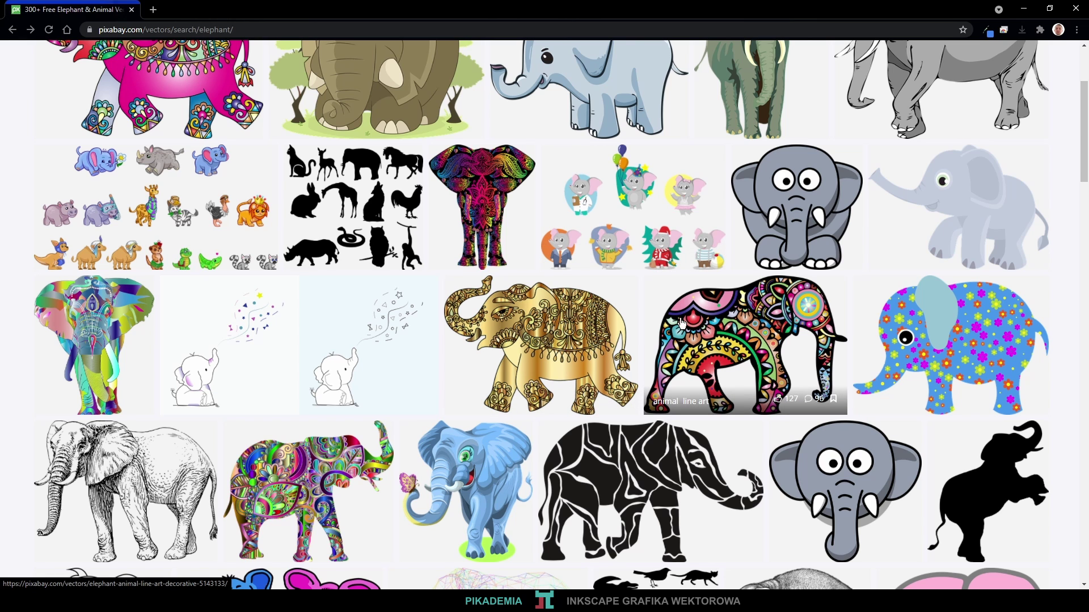
{"action": "scroll", "coordinate": [674, 333], "scroll_direction": "down", "scroll_amount": 4}
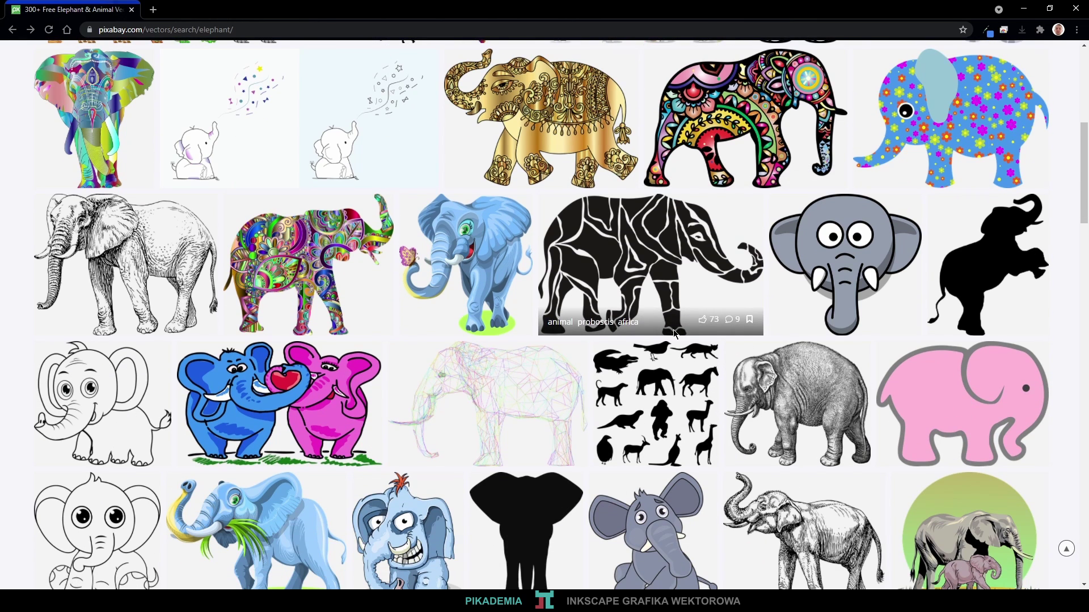